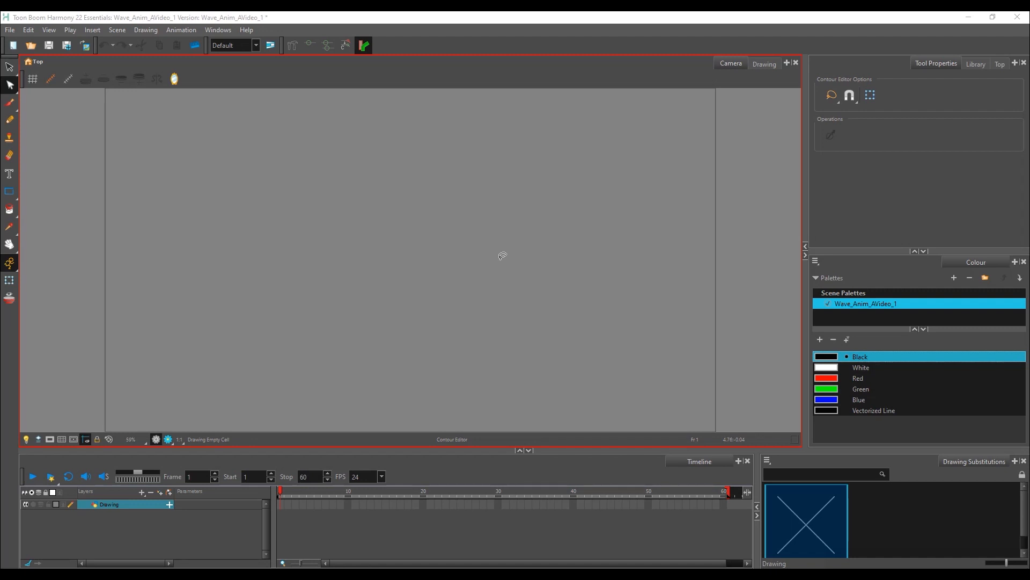
- Draw a round head with a smiling face on frame 1 using the Brush tool in Black
left_click(9, 105)
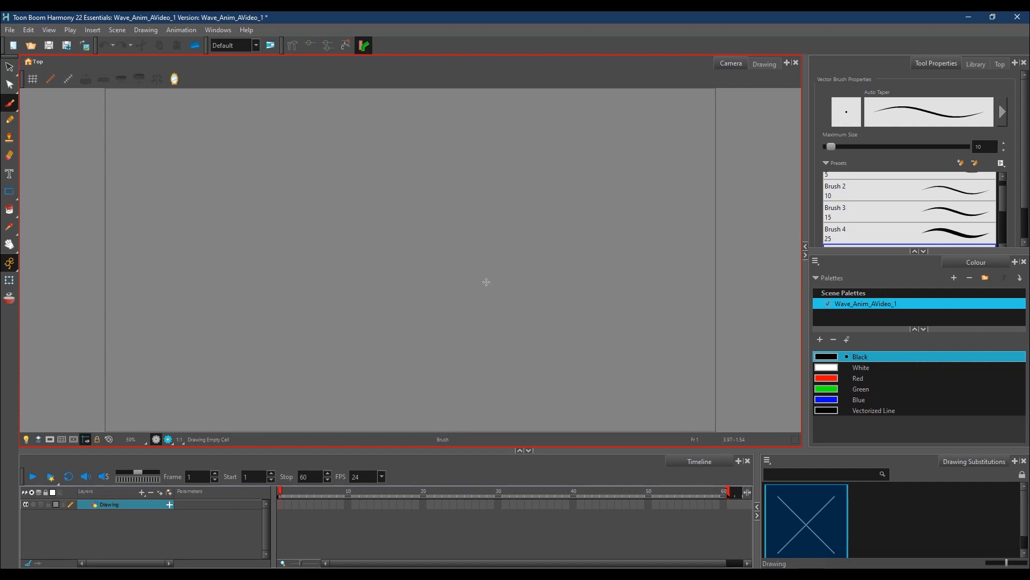
left_click(833, 360)
mouse_move(357, 237)
left_mouse_down()
mouse_move(276, 223)
mouse_move(344, 193)
mouse_move(317, 226)
mouse_move(316, 250)
mouse_move(349, 222)
left_mouse_up()
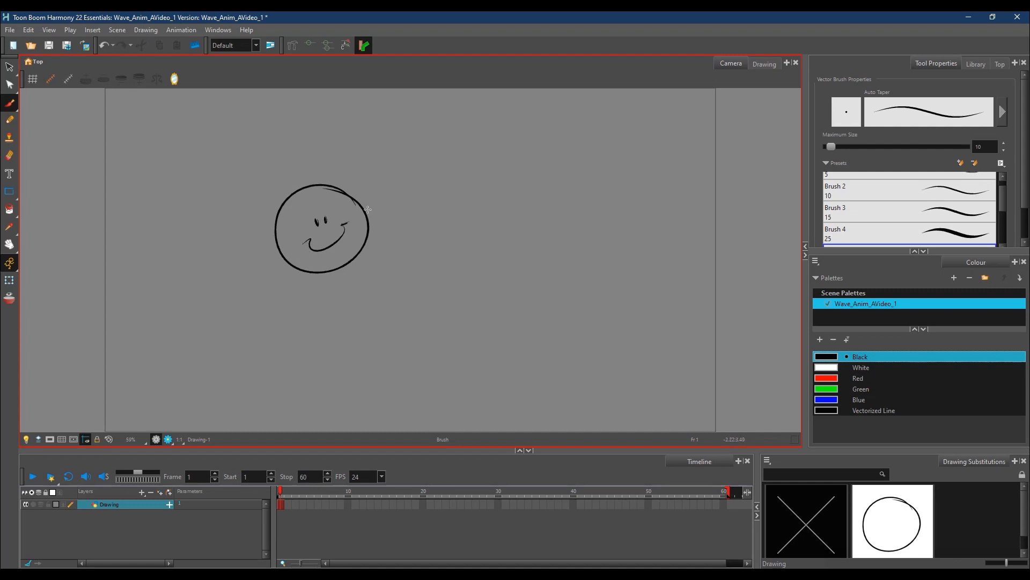
- Draw the neck and curved torso below the head, plus the left-hand bent arm with its fist resting on the hip
mouse_move(326, 275)
left_mouse_down()
mouse_move(338, 290)
mouse_move(323, 424)
mouse_move(358, 430)
left_mouse_up()
left_click_drag(322, 292, 317, 373)
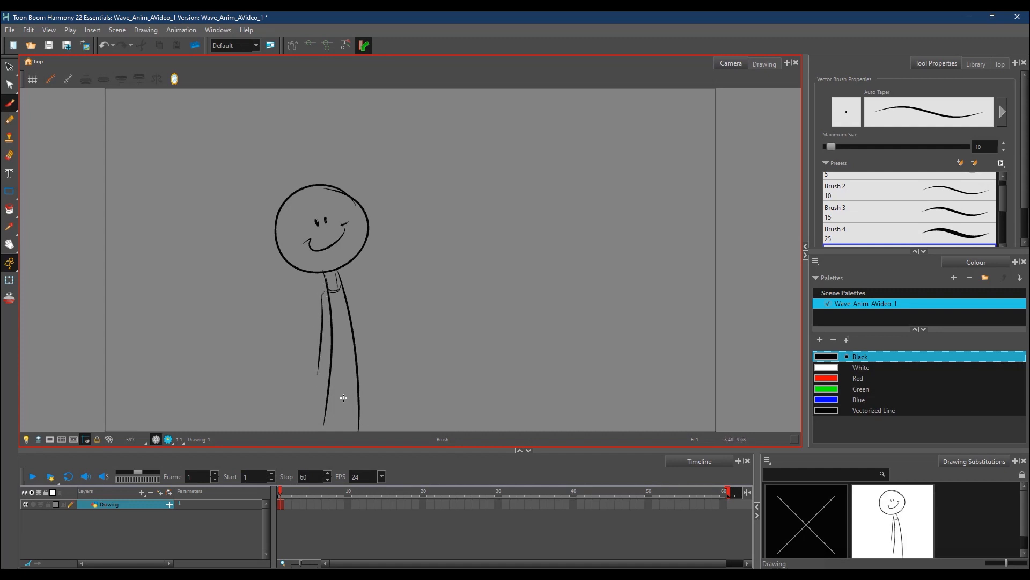
key("ctrl+z")
mouse_move(324, 291)
left_mouse_down()
mouse_move(290, 347)
mouse_move(320, 371)
mouse_move(311, 337)
mouse_move(302, 342)
left_mouse_up()
mouse_move(325, 311)
left_mouse_down()
mouse_move(328, 361)
mouse_move(314, 356)
mouse_move(333, 367)
left_mouse_up()
mouse_move(329, 358)
left_mouse_down()
mouse_move(325, 383)
mouse_move(295, 407)
mouse_move(319, 401)
mouse_move(315, 381)
mouse_move(319, 391)
mouse_move(303, 387)
mouse_move(321, 376)
left_mouse_up()
mouse_move(319, 385)
left_mouse_down()
mouse_move(306, 399)
mouse_move(325, 404)
mouse_move(306, 412)
left_mouse_up()
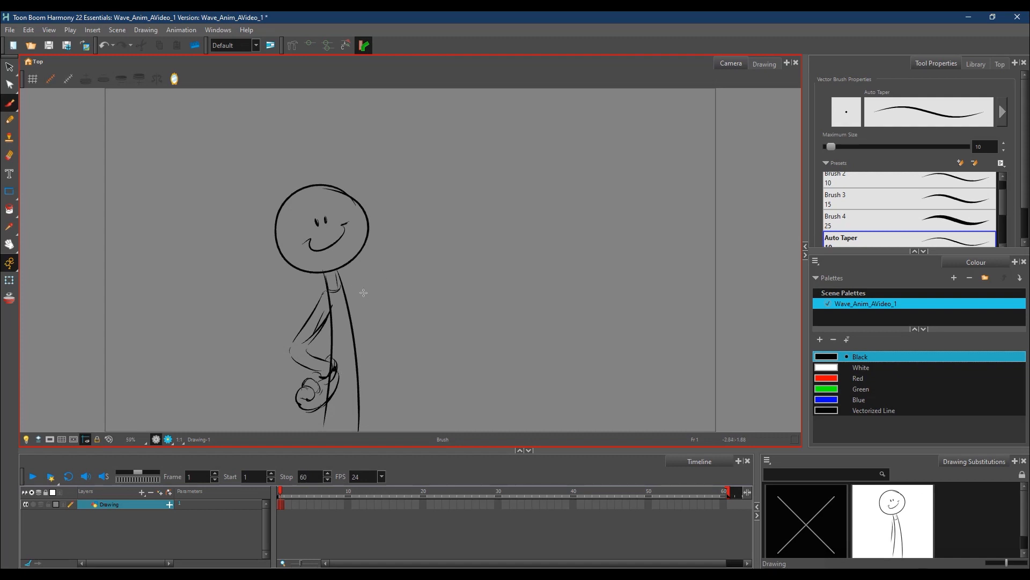
- Draw the second bent arm with its hand on the other hip and add eyebrows above the eyes
mouse_move(350, 289)
left_mouse_down()
mouse_move(388, 331)
mouse_move(364, 355)
mouse_move(387, 387)
mouse_move(391, 372)
mouse_move(392, 389)
mouse_move(375, 369)
mouse_move(382, 376)
mouse_move(359, 375)
mouse_move(375, 393)
mouse_move(363, 389)
mouse_move(379, 368)
left_mouse_up()
left_click_drag(380, 368, 387, 368)
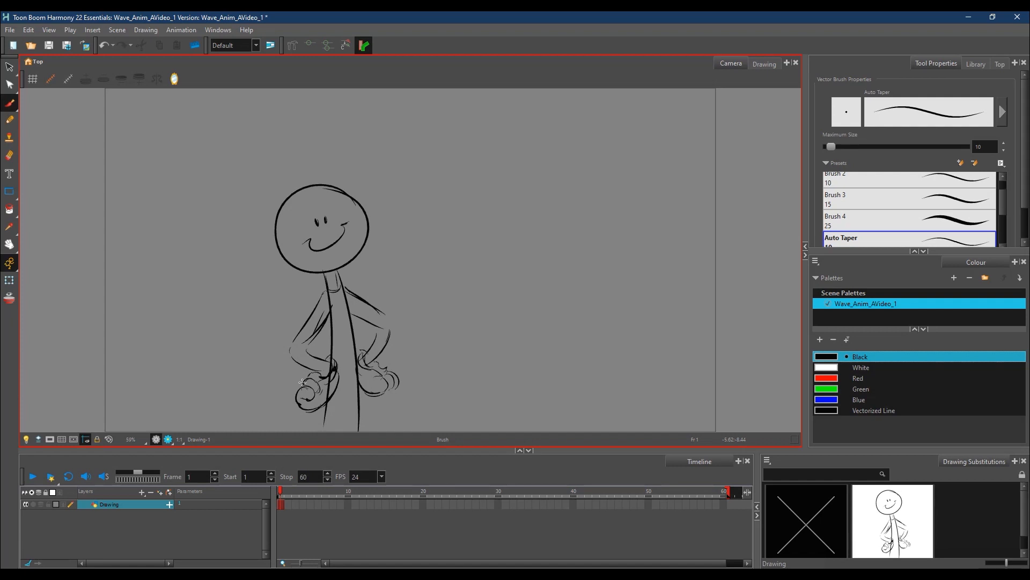
mouse_move(307, 207)
left_mouse_down()
mouse_move(302, 215)
mouse_move(333, 201)
left_mouse_up()
mouse_move(358, 359)
left_mouse_down()
mouse_move(371, 369)
mouse_move(355, 385)
mouse_move(385, 393)
left_mouse_up()
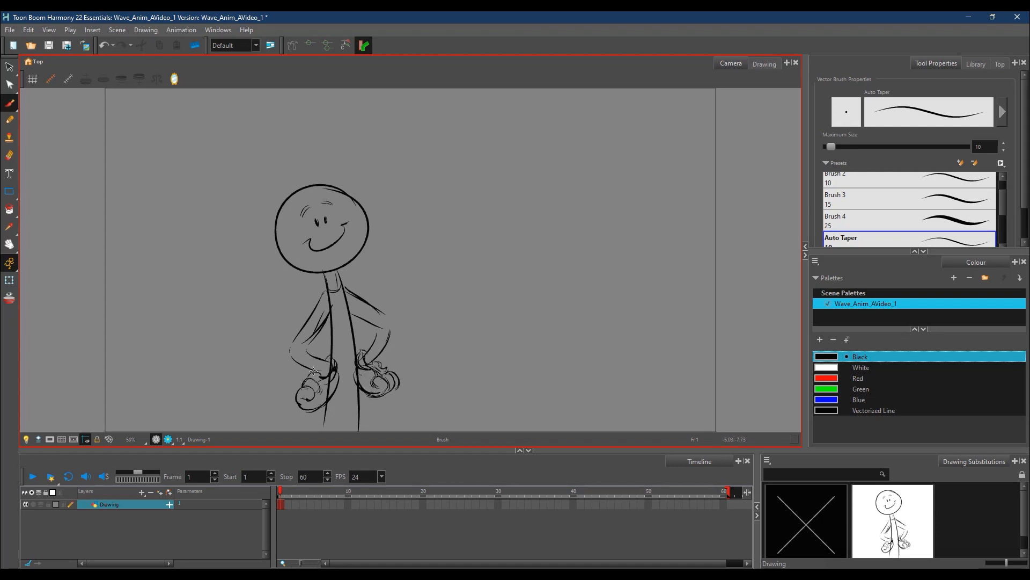
- Clean up and reinforce the lines of both arms and fists, erasing stray marks and undoing the unwanted outer arm stroke
mouse_move(322, 375)
left_mouse_down()
mouse_move(320, 389)
mouse_move(306, 379)
mouse_move(305, 412)
mouse_move(298, 392)
mouse_move(311, 409)
left_mouse_up()
key("e")
left_click_drag(334, 385, 330, 393)
mouse_move(383, 310)
left_mouse_down()
mouse_move(387, 339)
mouse_move(384, 312)
mouse_move(386, 335)
mouse_move(391, 324)
mouse_move(375, 325)
mouse_move(370, 350)
left_mouse_up()
mouse_move(294, 342)
left_mouse_down()
mouse_move(308, 360)
mouse_move(312, 340)
mouse_move(316, 358)
mouse_move(297, 335)
left_mouse_up()
left_click_drag(320, 293, 278, 352)
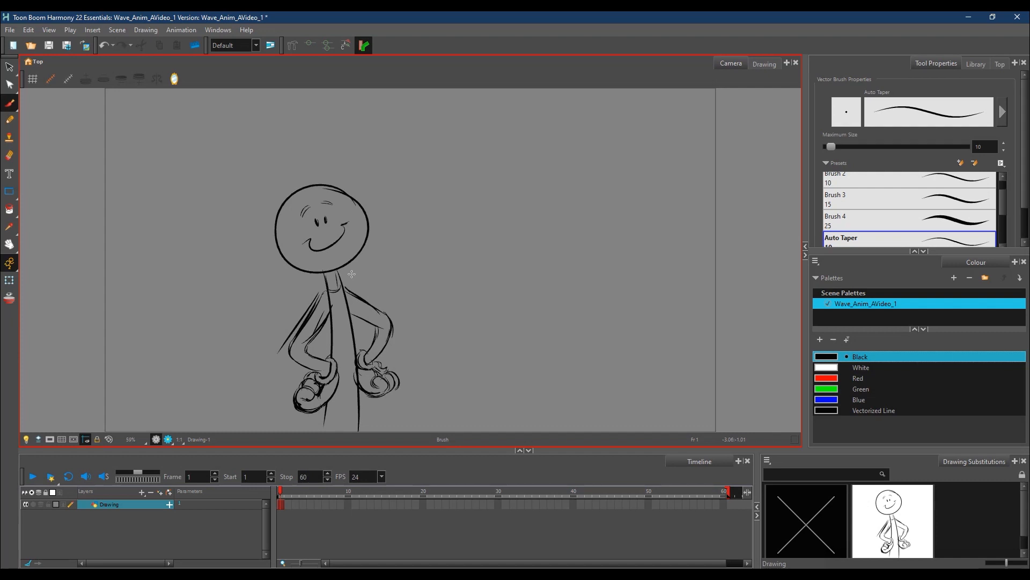
key("ctrl+z")
left_click_drag(369, 368, 374, 365)
- Turn on onion skin, extend its range back to frame 1, and go to the empty frame 9
left_click(285, 495)
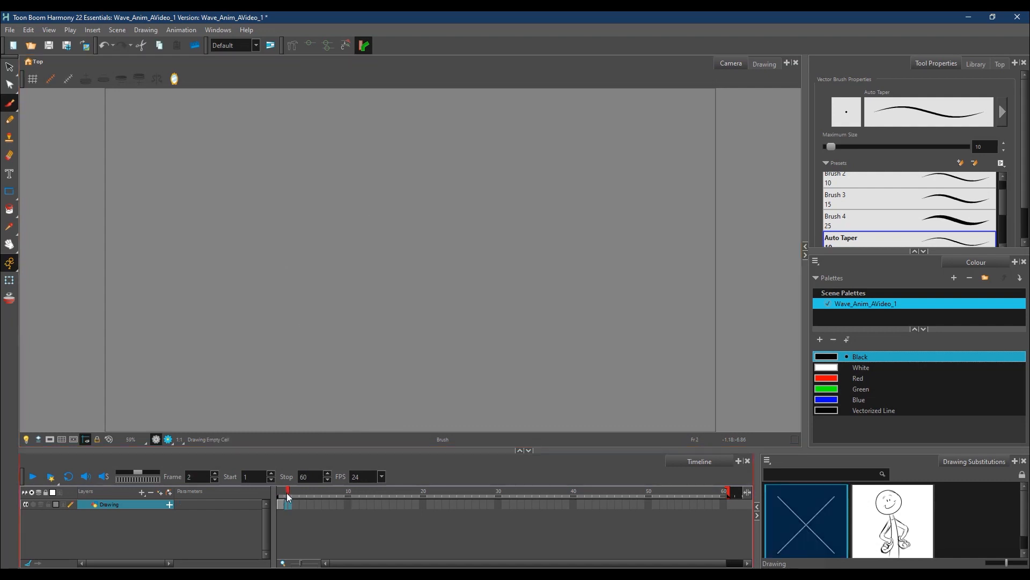
mouse_move(326, 495)
left_mouse_down()
mouse_move(375, 495)
mouse_move(285, 495)
mouse_move(486, 507)
mouse_move(739, 500)
mouse_move(497, 486)
mouse_move(324, 497)
left_mouse_up()
left_click_drag(421, 563, 394, 564)
left_click(9, 297)
left_click_drag(324, 492, 274, 493)
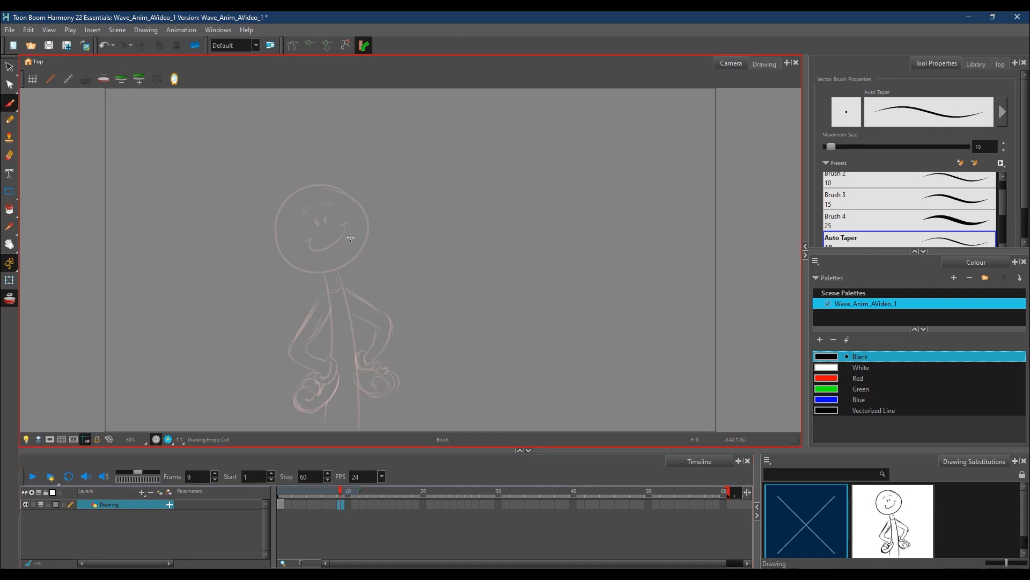
- Draw a lower, squashed oval head with closed eyes and a smile on frame 9 over the onion-skinned pose
mouse_move(375, 248)
left_mouse_down()
mouse_move(301, 274)
mouse_move(345, 216)
mouse_move(371, 271)
mouse_move(307, 232)
mouse_move(346, 218)
mouse_move(288, 279)
mouse_move(289, 263)
mouse_move(359, 286)
left_mouse_up()
mouse_move(324, 257)
left_mouse_down()
mouse_move(363, 248)
mouse_move(331, 250)
mouse_move(360, 238)
left_mouse_up()
mouse_move(322, 268)
left_mouse_down()
mouse_move(349, 273)
mouse_move(363, 257)
left_mouse_up()
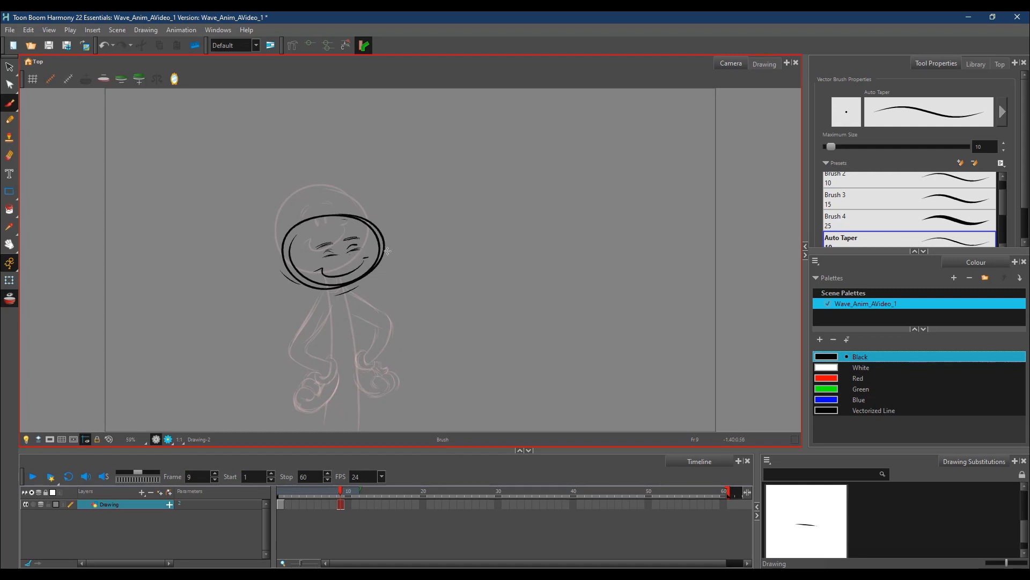
- Draw the neck, torso lines and outer left upper arm below the squashed head, undoing the strokes that do not fit
left_click_drag(330, 287, 323, 418)
mouse_move(335, 301)
left_mouse_down()
mouse_move(346, 297)
mouse_move(367, 389)
left_mouse_up()
left_click_drag(355, 322, 359, 430)
left_click_drag(329, 306, 325, 424)
left_click_drag(326, 299, 283, 357)
key("ctrl+z")
key("ctrl+z")
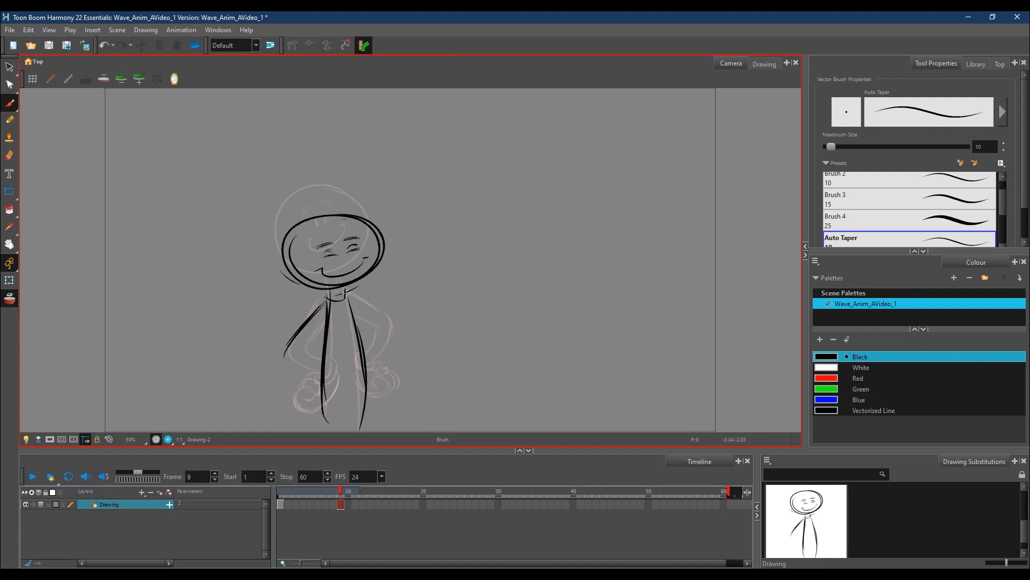
- Complete the left-hand arm and its fist on the hip, erasing the torso line that crosses the hand
mouse_move(325, 294)
left_mouse_down()
mouse_move(290, 330)
mouse_move(293, 348)
mouse_move(321, 367)
left_mouse_up()
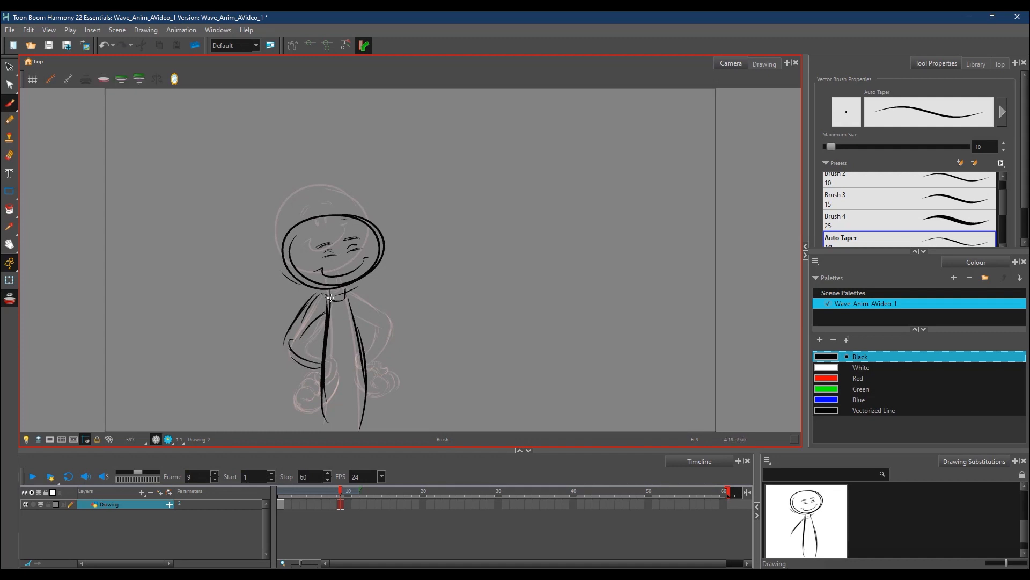
mouse_move(303, 344)
left_mouse_down()
mouse_move(322, 358)
mouse_move(314, 365)
mouse_move(323, 350)
mouse_move(328, 362)
mouse_move(318, 351)
mouse_move(327, 355)
mouse_move(311, 372)
mouse_move(326, 357)
mouse_move(314, 373)
mouse_move(338, 366)
mouse_move(297, 383)
mouse_move(313, 391)
mouse_move(294, 380)
mouse_move(308, 370)
mouse_move(315, 379)
mouse_move(331, 354)
mouse_move(335, 377)
mouse_move(291, 387)
mouse_move(322, 398)
left_mouse_up()
key("e")
left_click_drag(323, 350, 323, 387)
key("b")
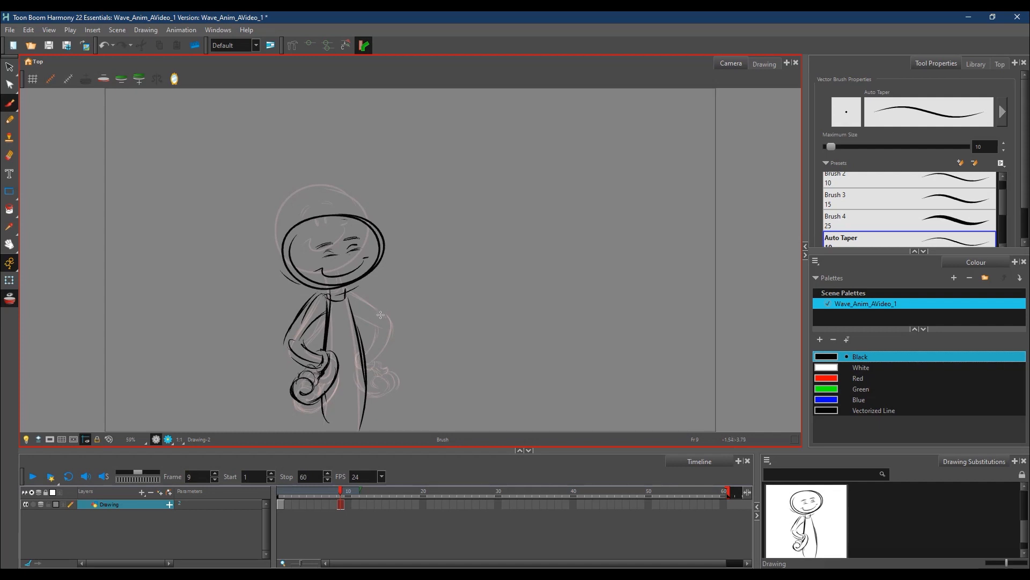
- Draw the right-hand bent arm and its fist on the hip for the frame 9 pose
mouse_move(346, 289)
left_mouse_down()
mouse_move(394, 312)
mouse_move(382, 318)
mouse_move(396, 323)
mouse_move(379, 354)
mouse_move(381, 324)
left_mouse_up()
mouse_move(396, 322)
left_mouse_down()
mouse_move(362, 351)
mouse_move(370, 357)
mouse_move(362, 346)
mouse_move(355, 388)
left_mouse_up()
mouse_move(364, 349)
left_mouse_down()
mouse_move(356, 387)
mouse_move(376, 373)
mouse_move(387, 384)
mouse_move(374, 375)
mouse_move(383, 383)
mouse_move(391, 372)
mouse_move(398, 380)
mouse_move(378, 395)
mouse_move(387, 386)
left_mouse_up()
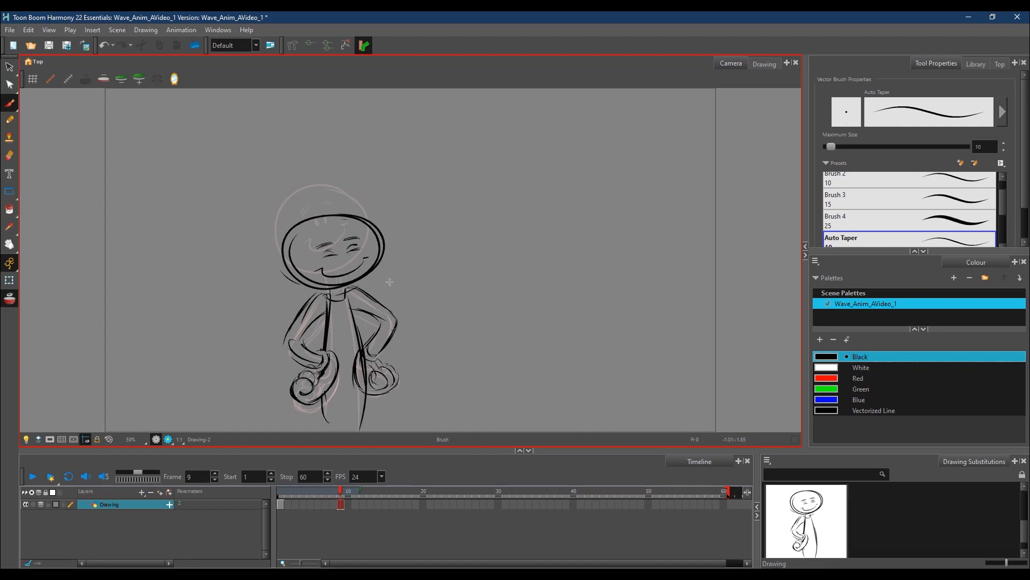
- Flip between frames 1 and 9, with and without onion skin, to compare the two poses
left_click(343, 490)
mouse_move(341, 489)
left_mouse_down()
mouse_move(330, 491)
mouse_move(341, 491)
left_mouse_up()
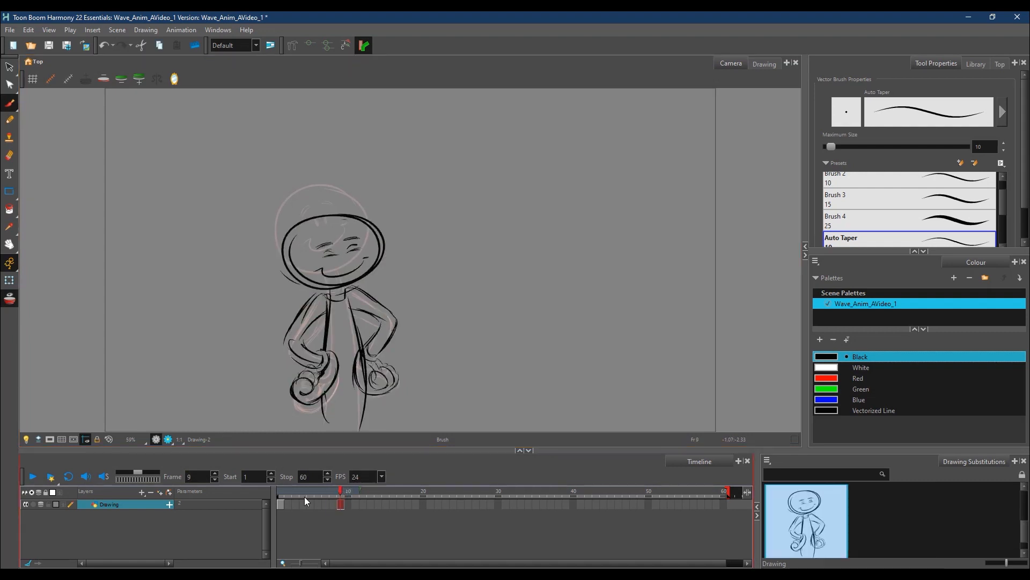
left_click(280, 491)
mouse_move(341, 490)
left_mouse_down()
mouse_move(283, 491)
mouse_move(342, 490)
left_mouse_up()
left_click_drag(342, 489, 281, 491)
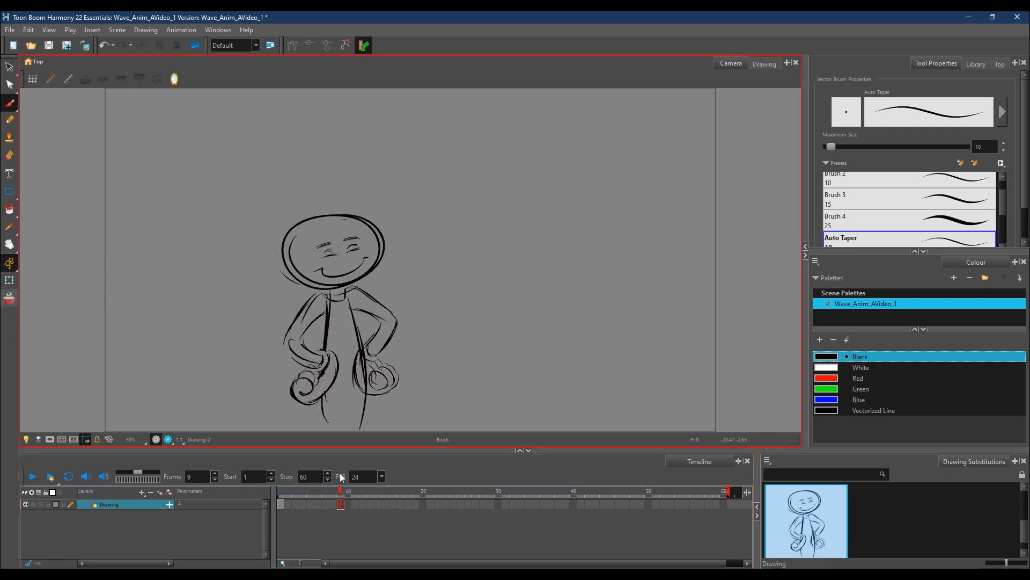
left_click(340, 498)
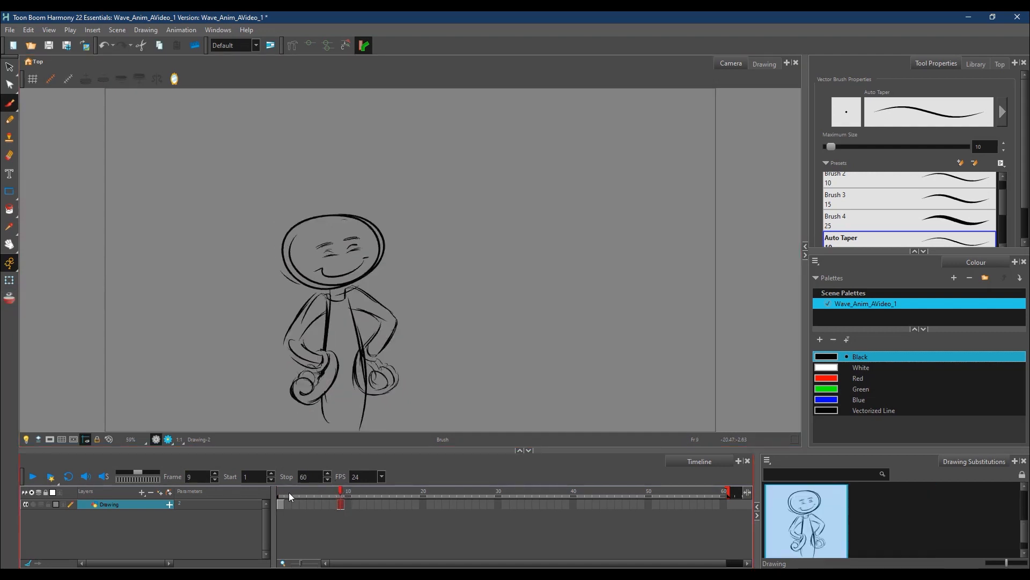
left_click(291, 491)
left_click(341, 492)
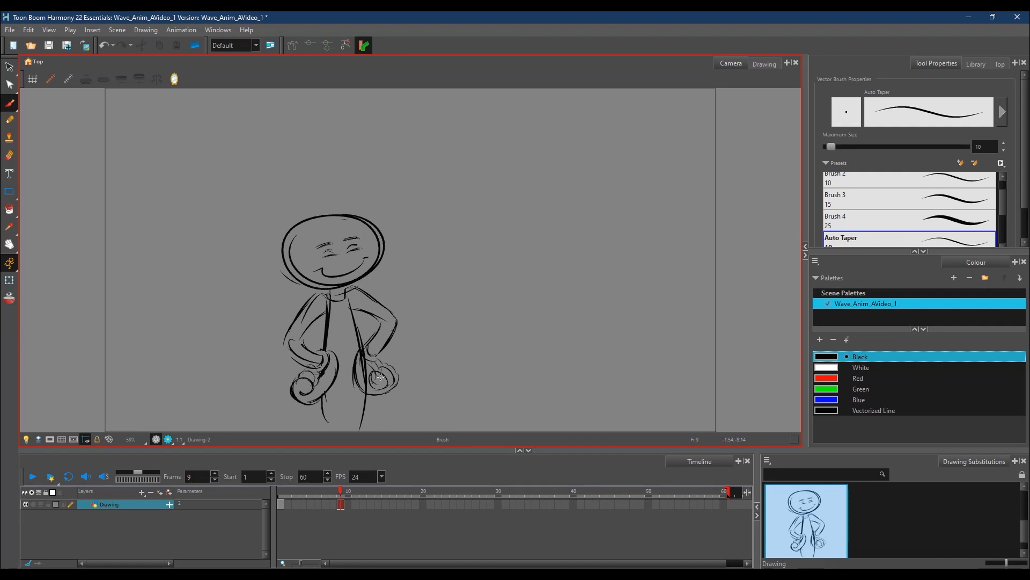
- Select the entire frame 9 figure, move it straight down and rotate it slightly clockwise
left_click(9, 66)
mouse_move(374, 188)
left_mouse_down()
mouse_move(294, 188)
mouse_move(245, 438)
mouse_move(419, 432)
mouse_move(435, 203)
left_mouse_up()
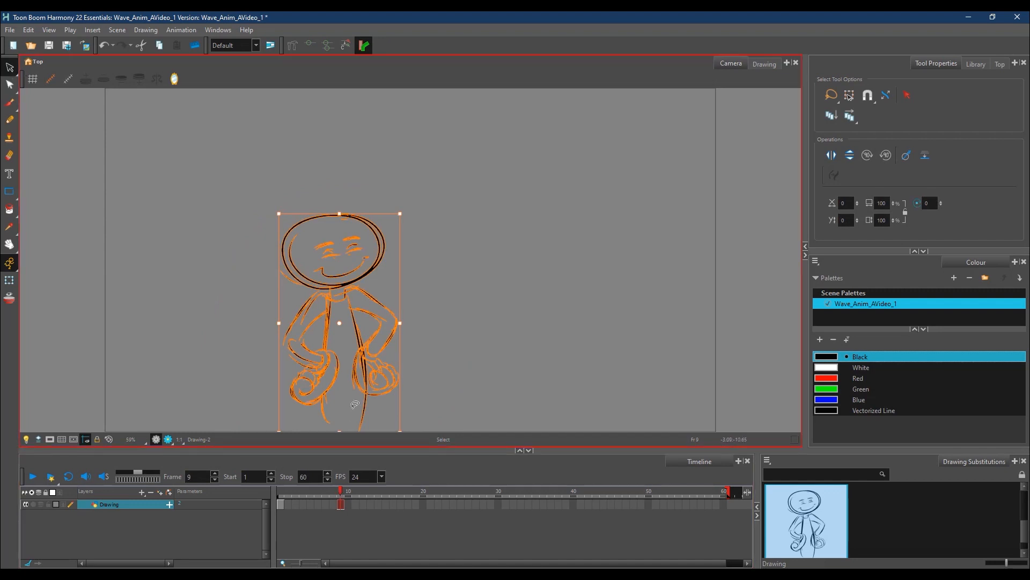
mouse_move(360, 388)
left_mouse_down()
mouse_move(361, 403)
mouse_move(366, 392)
left_mouse_up()
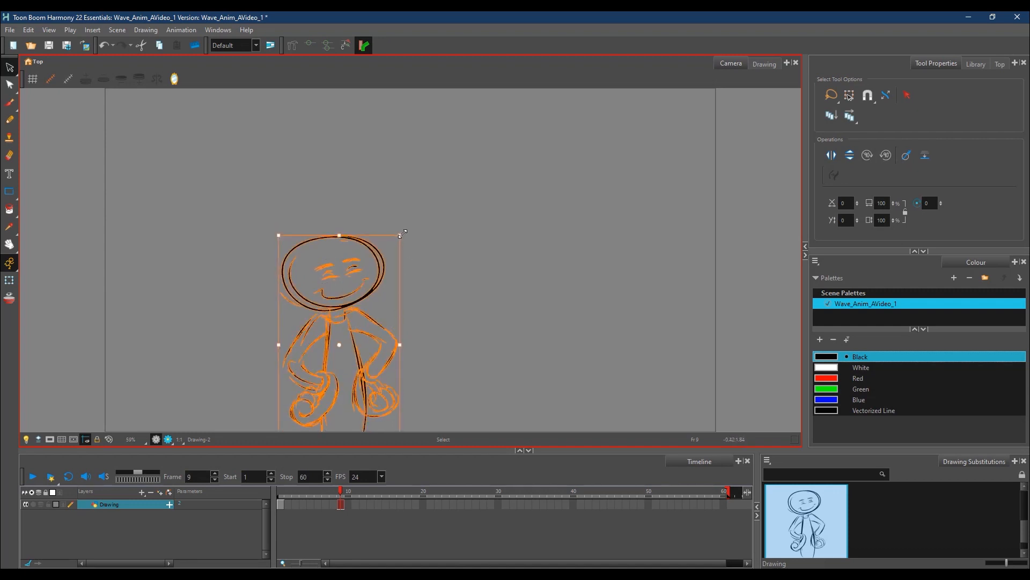
left_click_drag(410, 235, 418, 243)
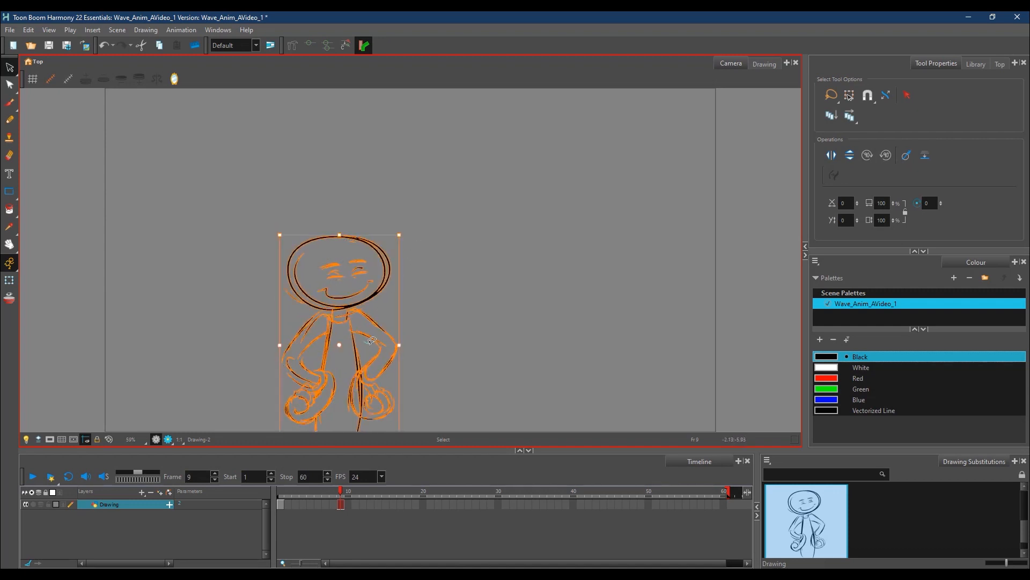
key("Escape")
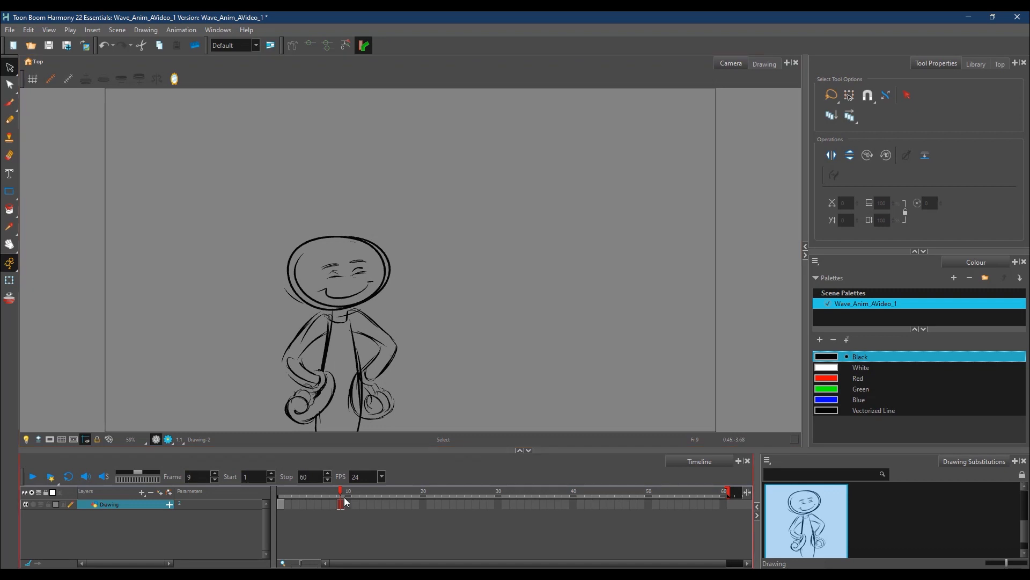
- Check the pose against frame 1, rotate the whole frame 9 figure slightly further clockwise and shift it a little to the right
left_click(281, 493)
left_click(341, 493)
left_click(303, 490)
left_click(342, 491)
mouse_move(414, 265)
left_mouse_down()
mouse_move(240, 322)
mouse_move(458, 317)
mouse_move(378, 203)
left_mouse_up()
left_click(385, 354)
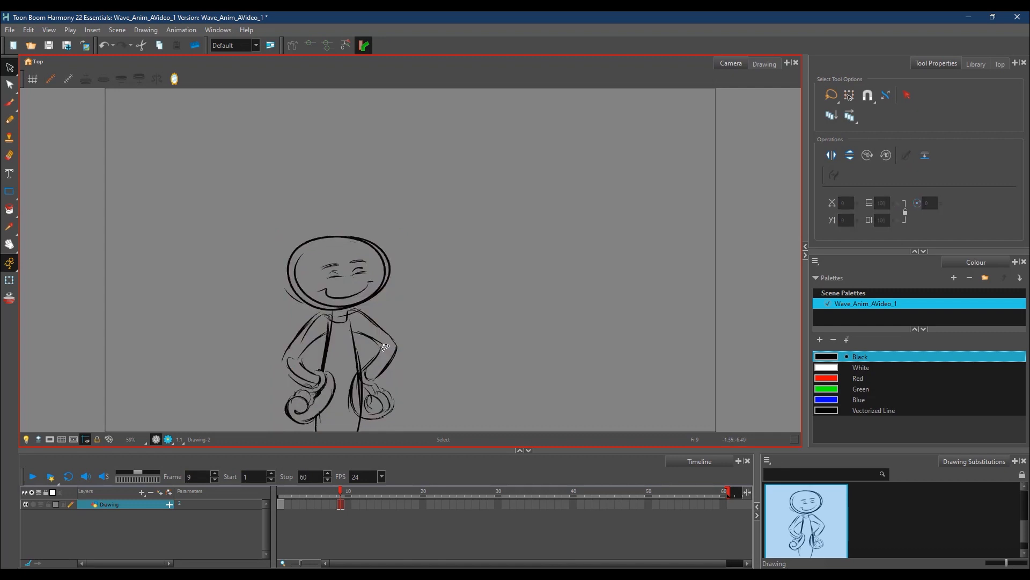
mouse_move(428, 245)
left_mouse_down()
mouse_move(394, 460)
mouse_move(368, 170)
left_mouse_up()
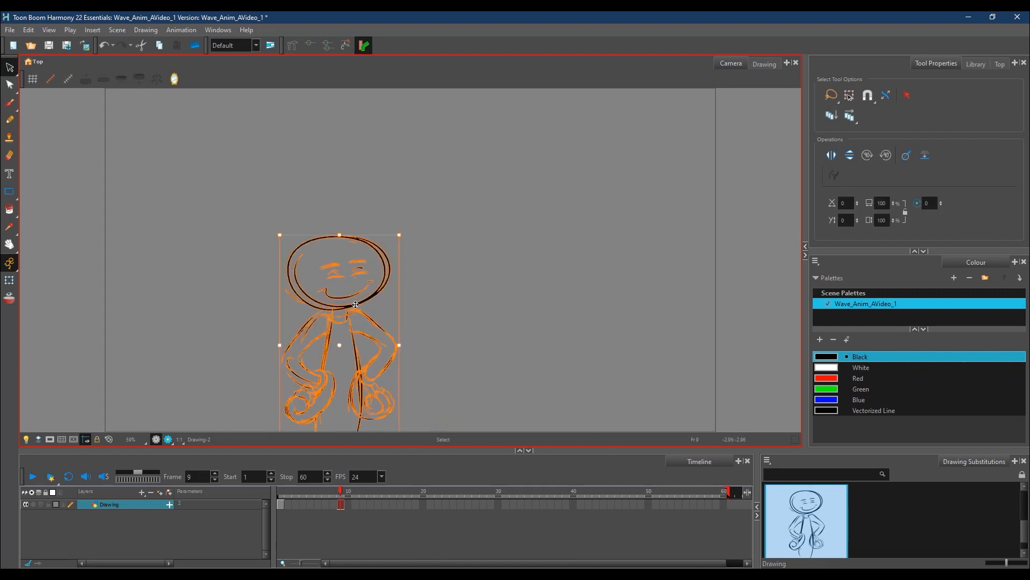
mouse_move(354, 303)
left_mouse_down()
mouse_move(358, 316)
mouse_move(353, 306)
left_mouse_up()
left_click_drag(406, 235, 411, 237)
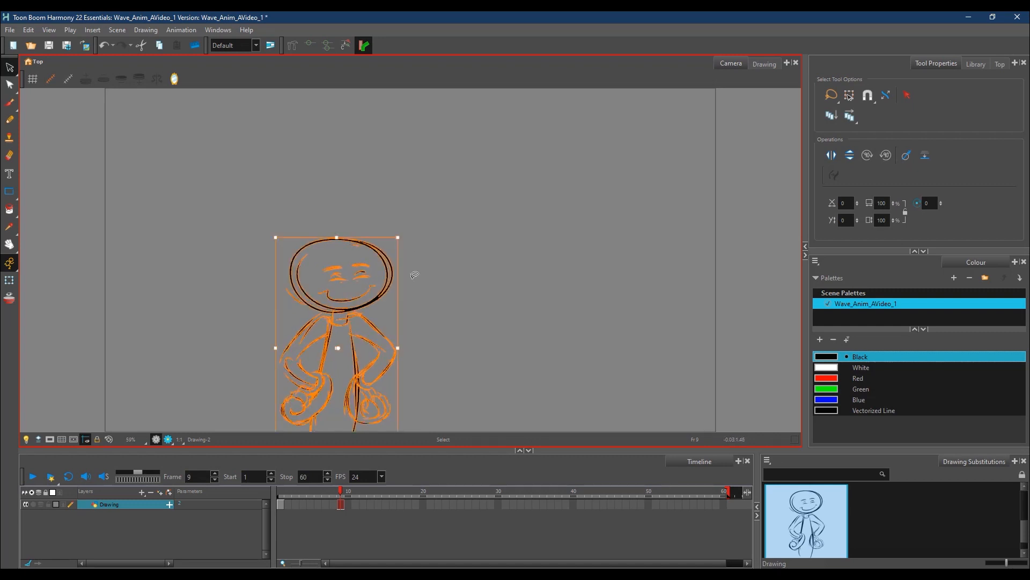
left_click_drag(359, 306, 366, 307)
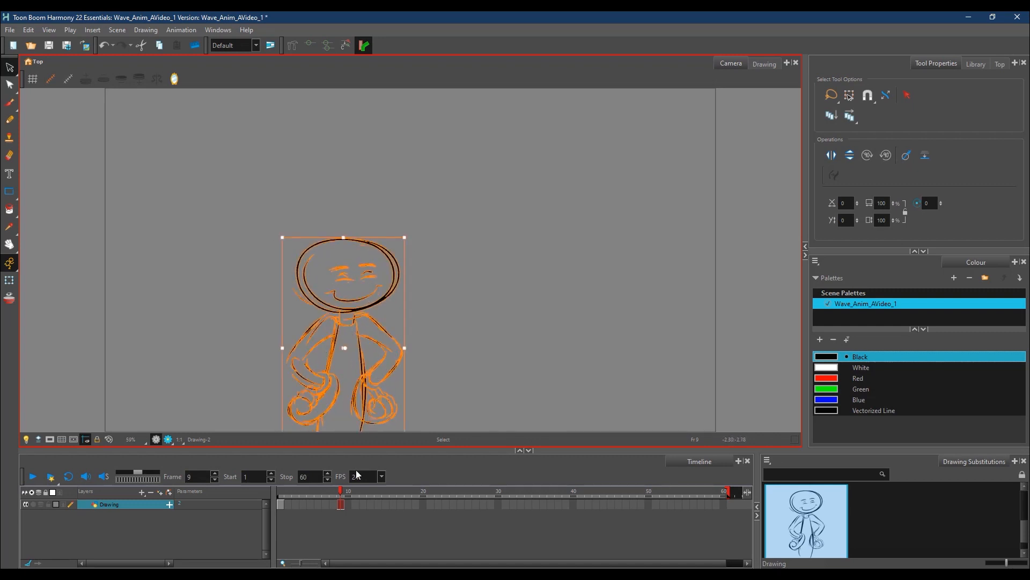
- Flip repeatedly between frames 1 and 9 to check the movement of the adjusted pose
left_click(280, 491)
left_click(340, 492)
left_click(298, 489)
left_click(340, 494)
left_click(282, 491)
left_click(341, 493)
left_click(281, 492)
left_click(340, 504)
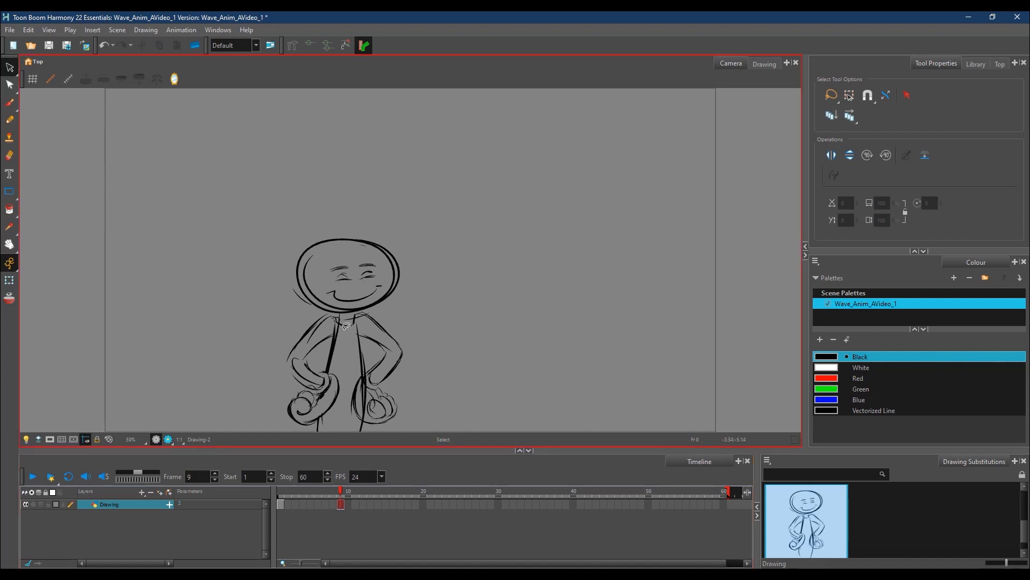
- Remove the old torso lines between the arms and the leftover bits at the bottom of the frame 9 figure
mouse_move(335, 321)
left_mouse_down()
mouse_move(326, 349)
mouse_move(329, 370)
mouse_move(345, 322)
left_mouse_up()
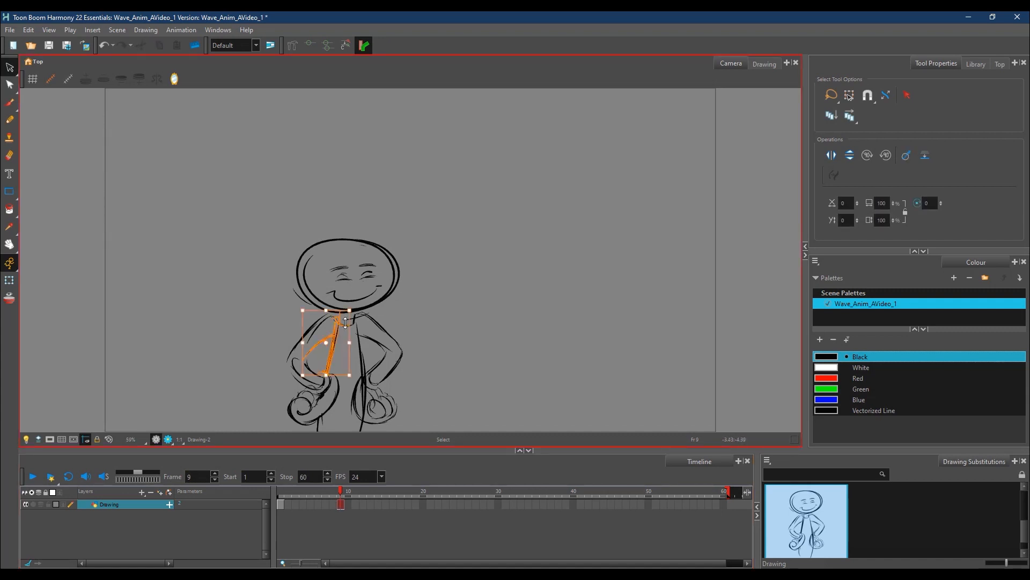
key("ctrl+x")
mouse_move(362, 321)
left_mouse_down()
mouse_move(356, 371)
mouse_move(366, 369)
mouse_move(362, 315)
left_mouse_up()
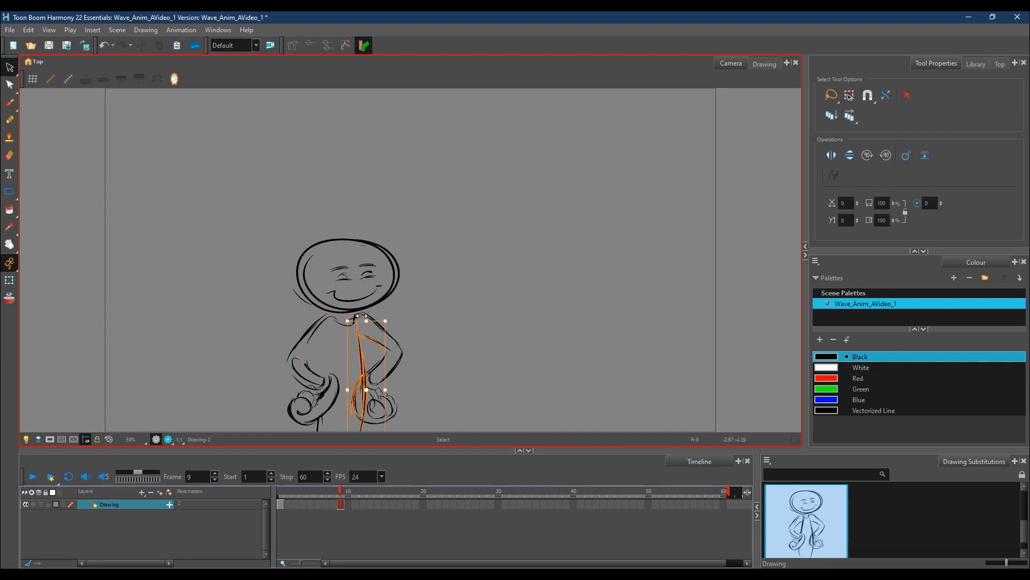
key("Delete")
left_click_drag(314, 425, 330, 430)
key("Delete")
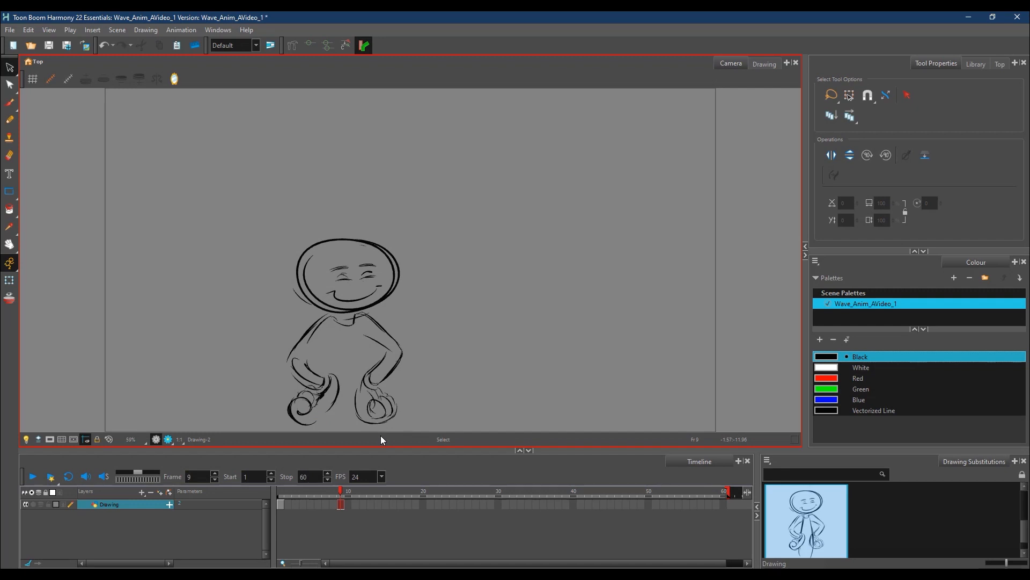
- Redraw both torso lines down past the camera frame's lower edge with onion skin on, and restore the inner left arm line
scroll(476, 270, "down", 1)
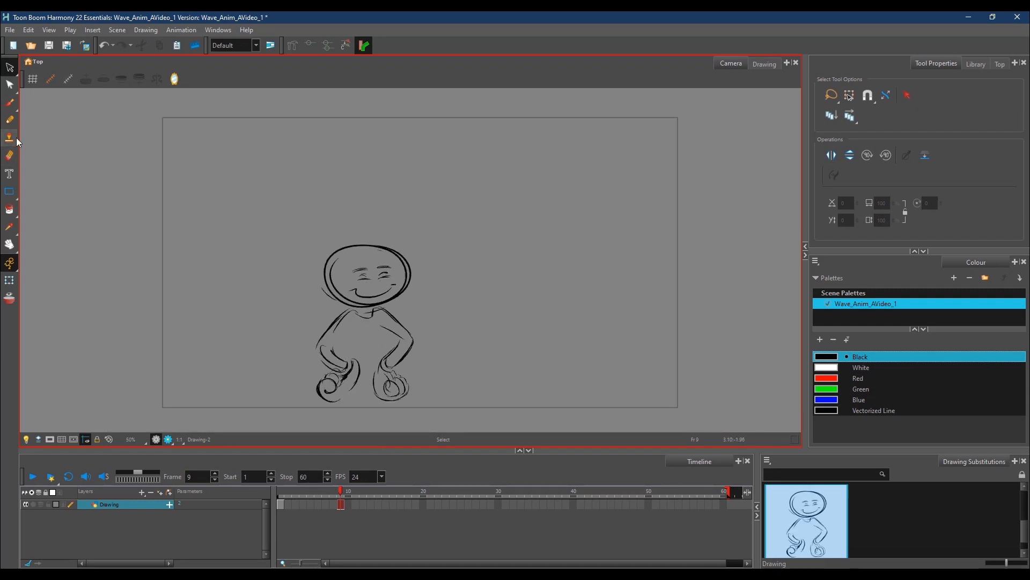
left_click(9, 102)
left_click(25, 438)
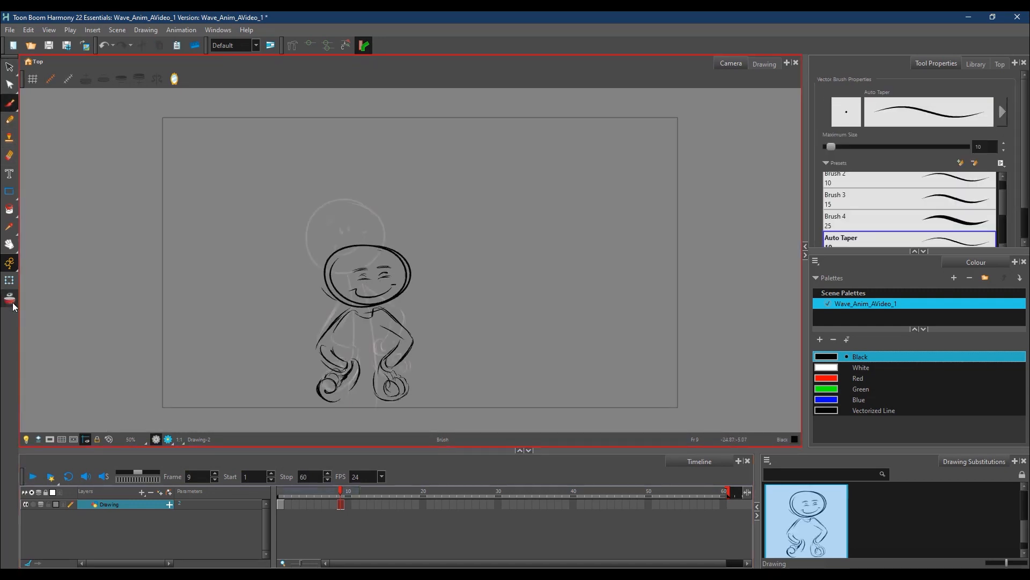
left_click_drag(358, 315, 341, 421)
left_click_drag(351, 344, 339, 397)
left_click_drag(375, 314, 383, 414)
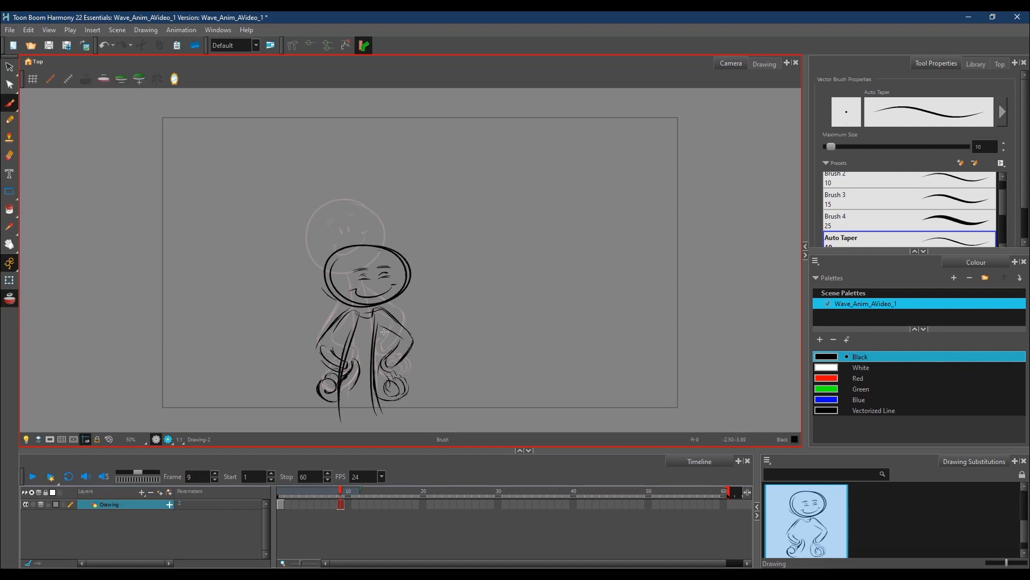
left_click_drag(329, 346, 367, 318)
- Rotate the frame 9 head and face slightly clockwise and shift them a little to the right
left_click(9, 85)
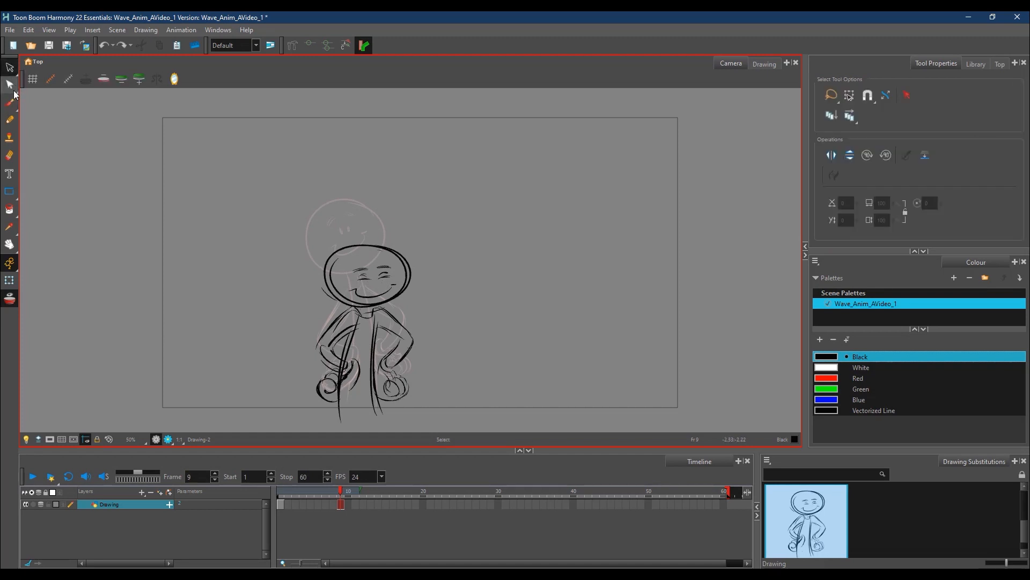
mouse_move(337, 228)
left_mouse_down()
mouse_move(309, 279)
mouse_move(335, 304)
mouse_move(407, 298)
mouse_move(400, 234)
left_mouse_up()
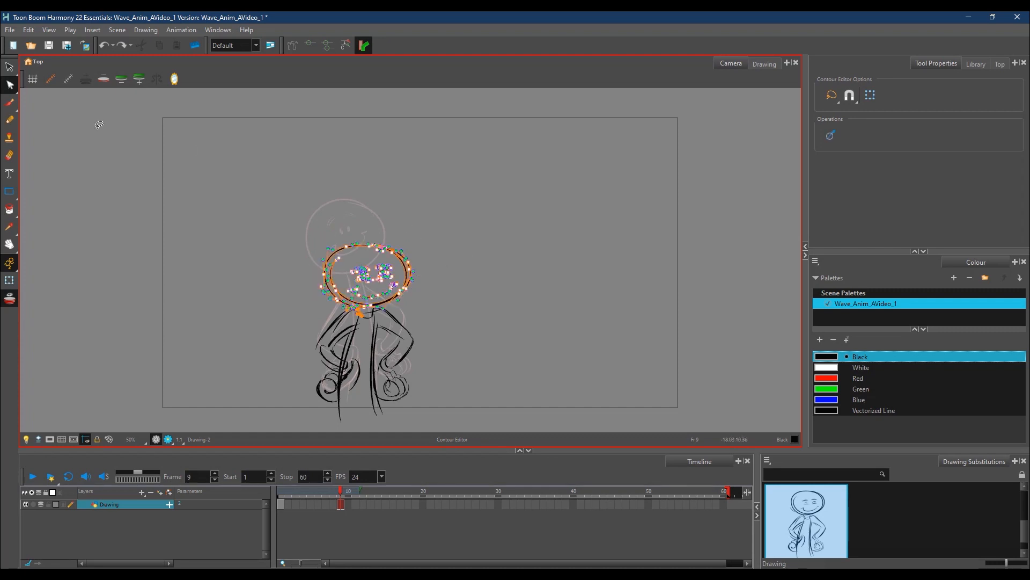
left_click(9, 67)
left_click_drag(400, 293, 424, 331)
mouse_move(412, 291)
left_mouse_down()
mouse_move(426, 331)
mouse_move(406, 298)
left_mouse_up()
left_click(461, 328)
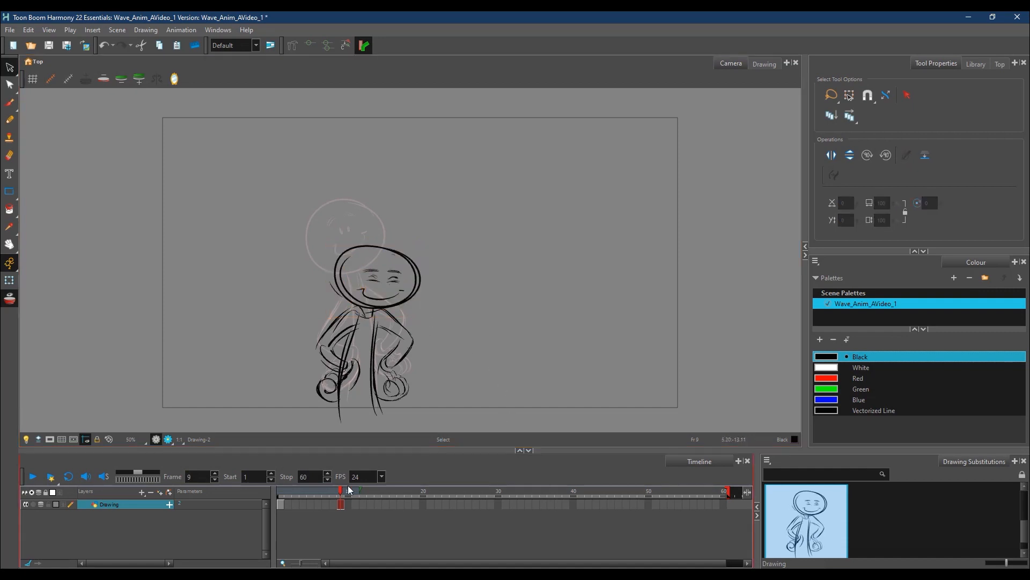
- Flip repeatedly between frames 1 and 9 to check the movement of the tilted head
left_click(284, 491)
left_click(340, 490)
left_click(282, 491)
left_click(341, 491)
left_click(283, 493)
left_click(341, 491)
left_click(282, 491)
left_click(340, 492)
- Erase the torso line where it crosses the left hand on frame 9 and redraw the hand's outline
key("alt+3")
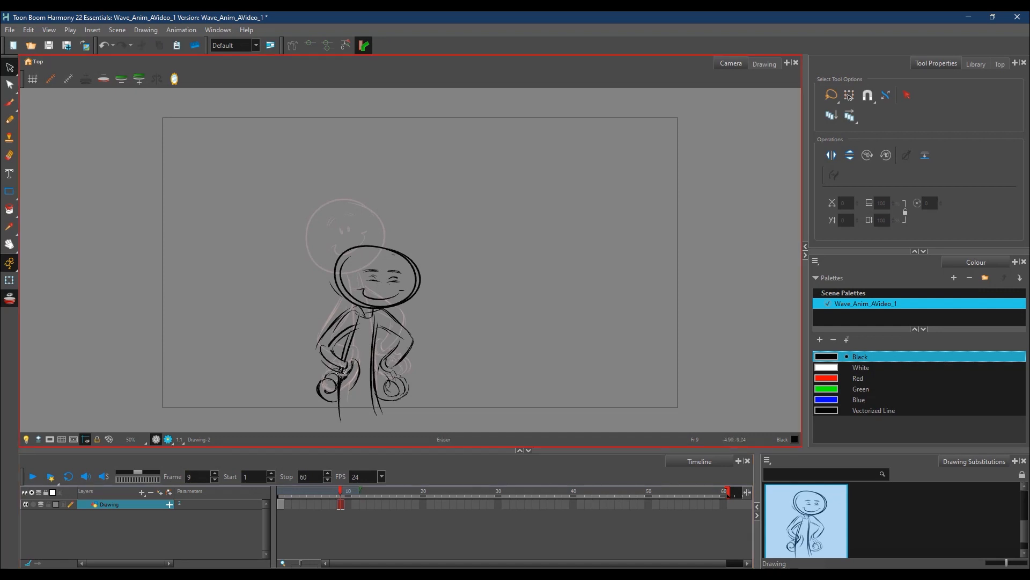
mouse_move(339, 378)
left_mouse_down()
mouse_move(339, 399)
mouse_move(361, 357)
left_mouse_up()
left_click(9, 102)
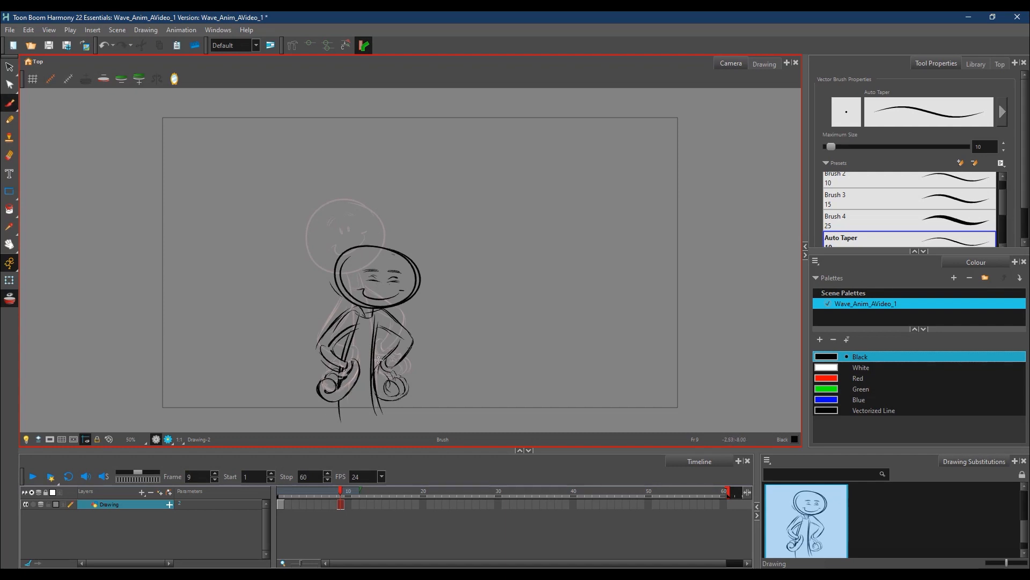
- Flip between frames 1 and 9 to review the cleaned-up anticipation pose
left_click(342, 494)
left_click(283, 491)
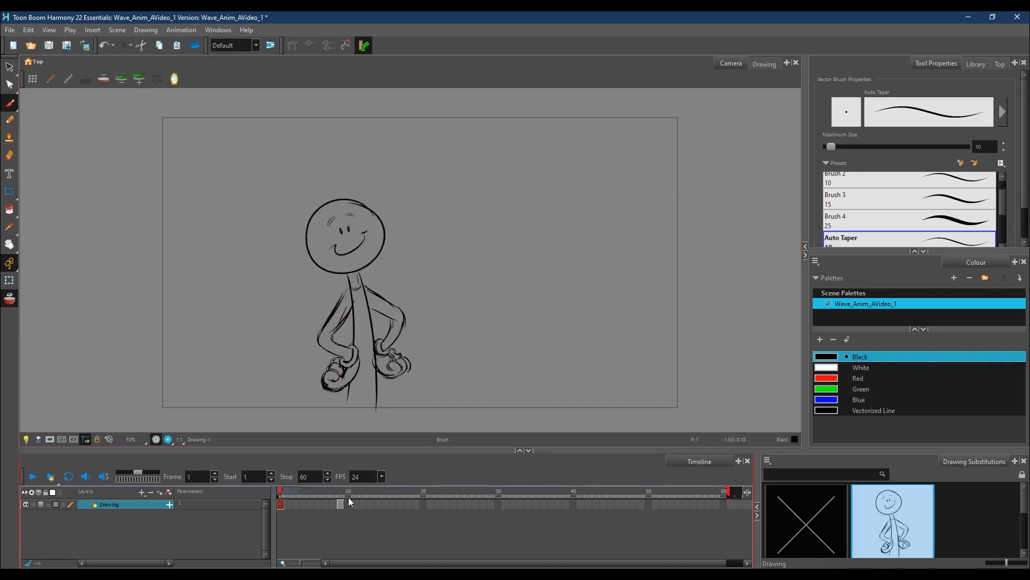
left_click(344, 490)
left_click(283, 491)
left_click(341, 491)
left_click(282, 491)
left_click(340, 491)
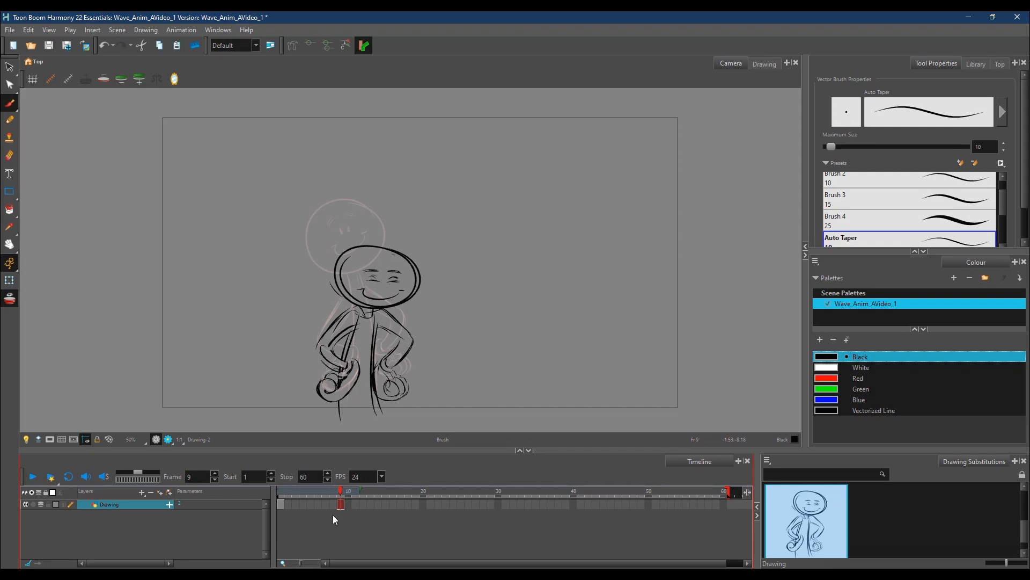
- On frame 18, extend the onion skin back to frame 1 and draw a raised round head with eyes, eyebrows and an open-mouthed grin
left_click(408, 490)
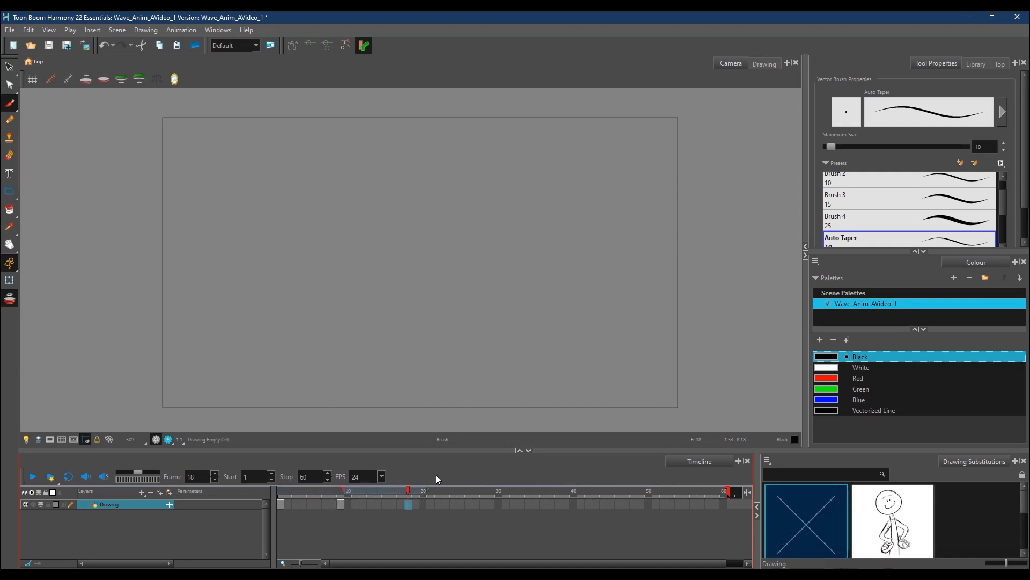
left_click_drag(343, 490, 271, 492)
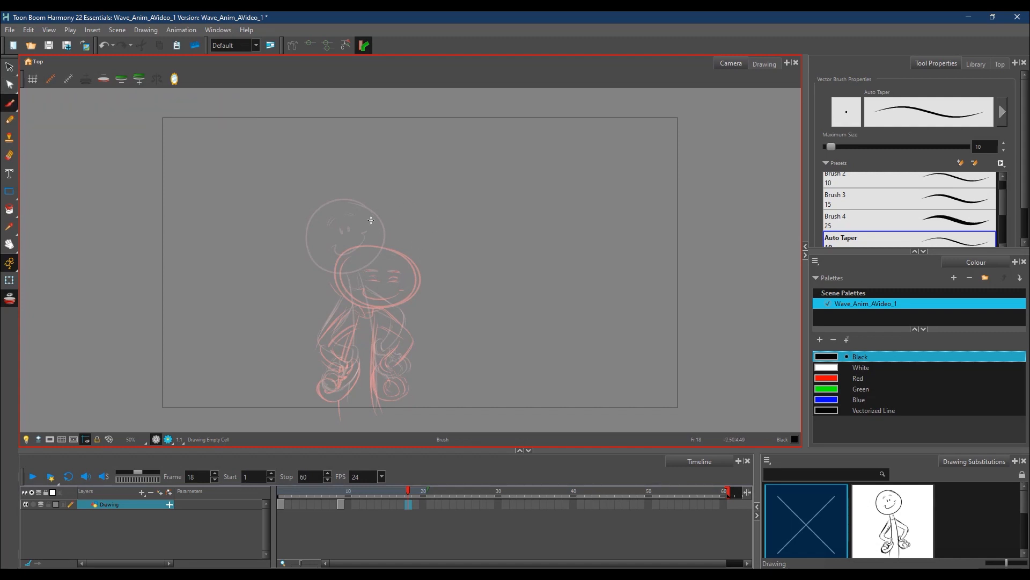
mouse_move(384, 212)
left_mouse_down()
mouse_move(442, 250)
mouse_move(384, 258)
mouse_move(405, 201)
mouse_move(445, 226)
left_mouse_up()
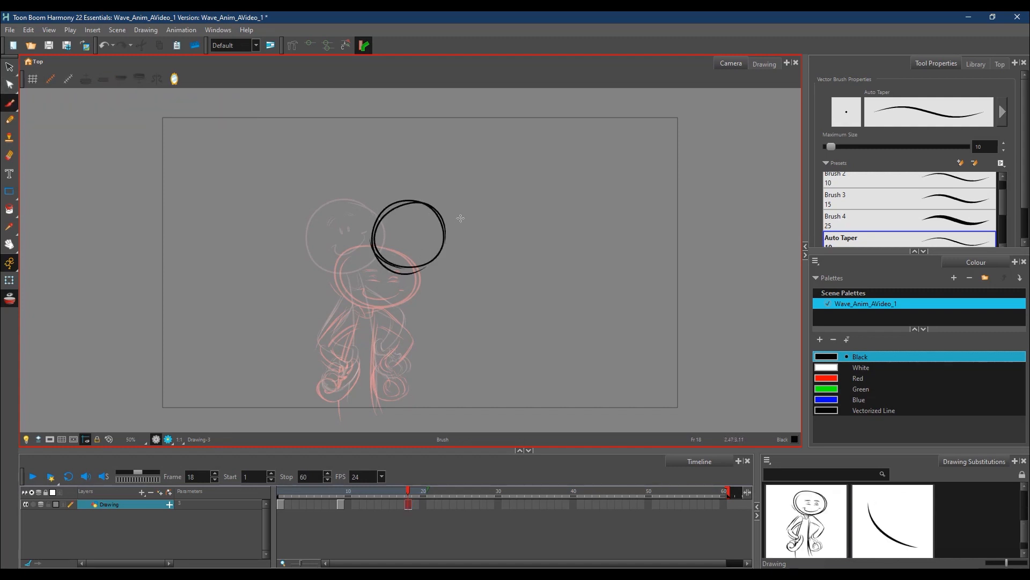
mouse_move(417, 218)
left_mouse_down()
mouse_move(395, 226)
mouse_move(430, 235)
mouse_move(400, 264)
mouse_move(425, 245)
mouse_move(399, 262)
mouse_move(419, 252)
left_mouse_up()
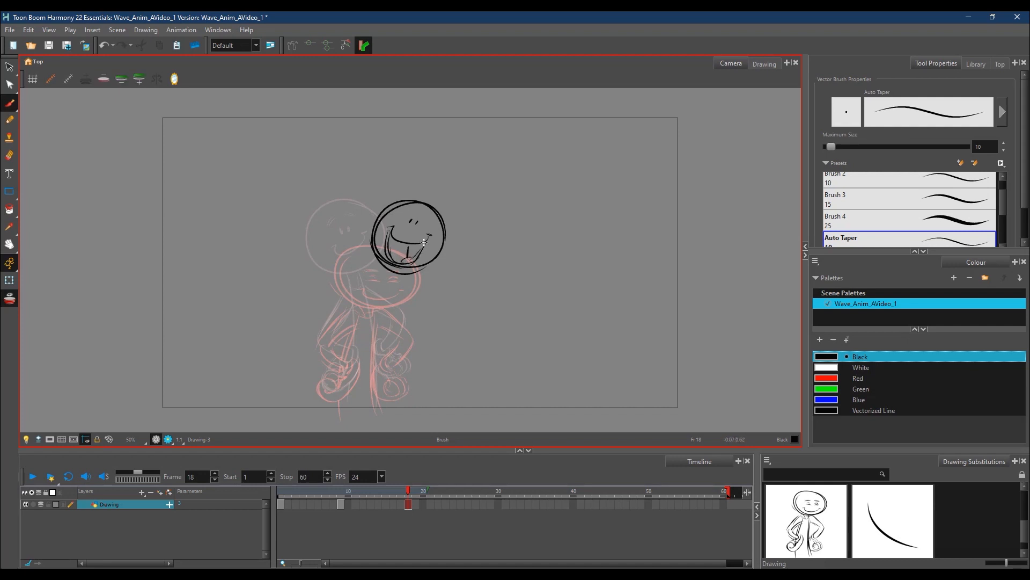
left_click_drag(407, 210, 441, 212)
- Draw the neck and two stretched, curved torso lines from the frame 18 head down past the camera frame's lower edge
left_click_drag(391, 272, 380, 373)
left_click_drag(389, 311, 383, 403)
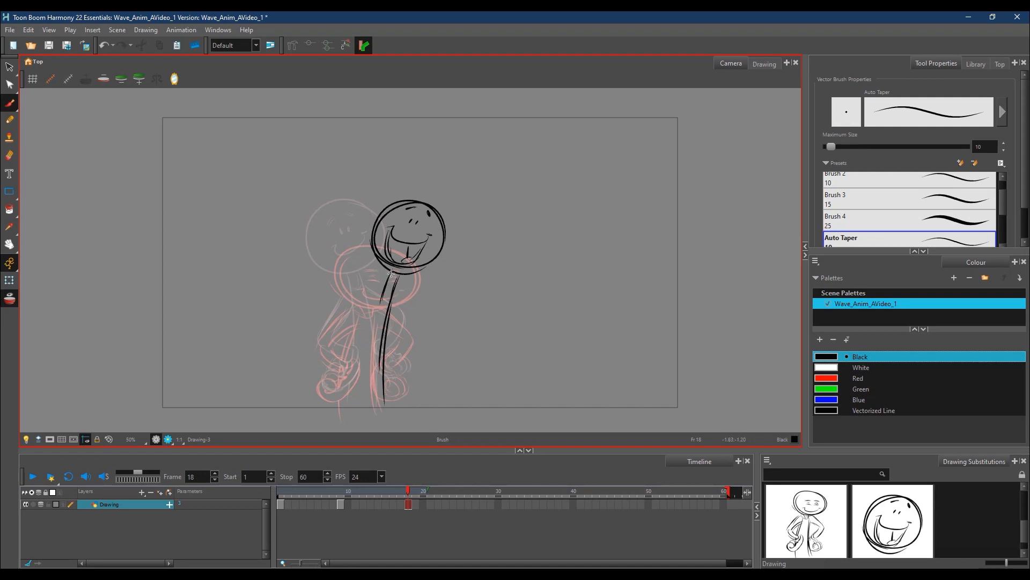
mouse_move(397, 290)
left_mouse_down()
mouse_move(387, 283)
mouse_move(358, 407)
left_mouse_up()
left_click_drag(387, 312, 379, 408)
left_click_drag(383, 346, 382, 412)
left_click_drag(380, 292, 356, 417)
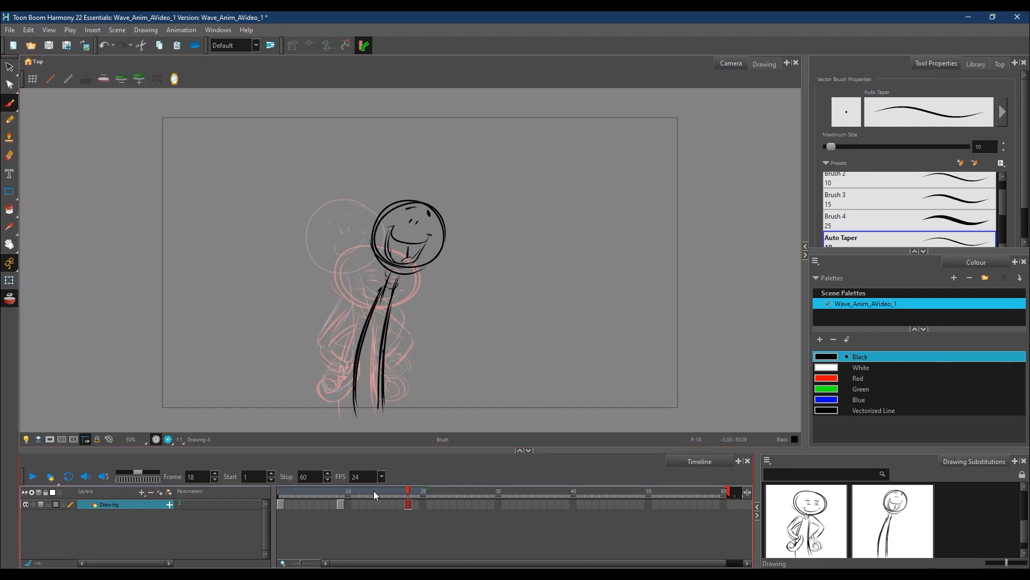
- Flip between the frame 9 and frame 18 drawings to check the upward stretch
left_click(346, 490)
left_click(407, 493)
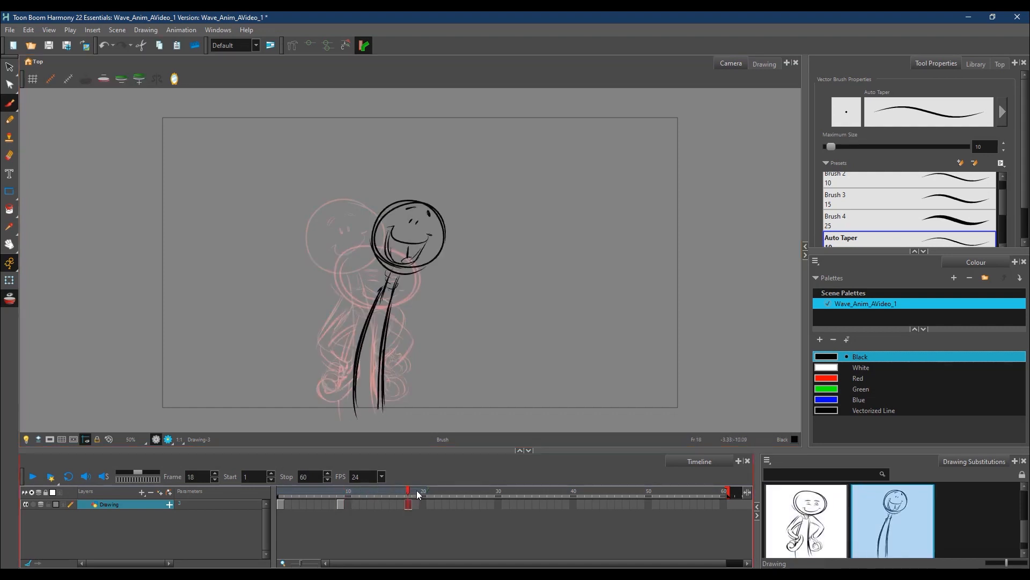
key("f")
key("f")
key("g")
key("g")
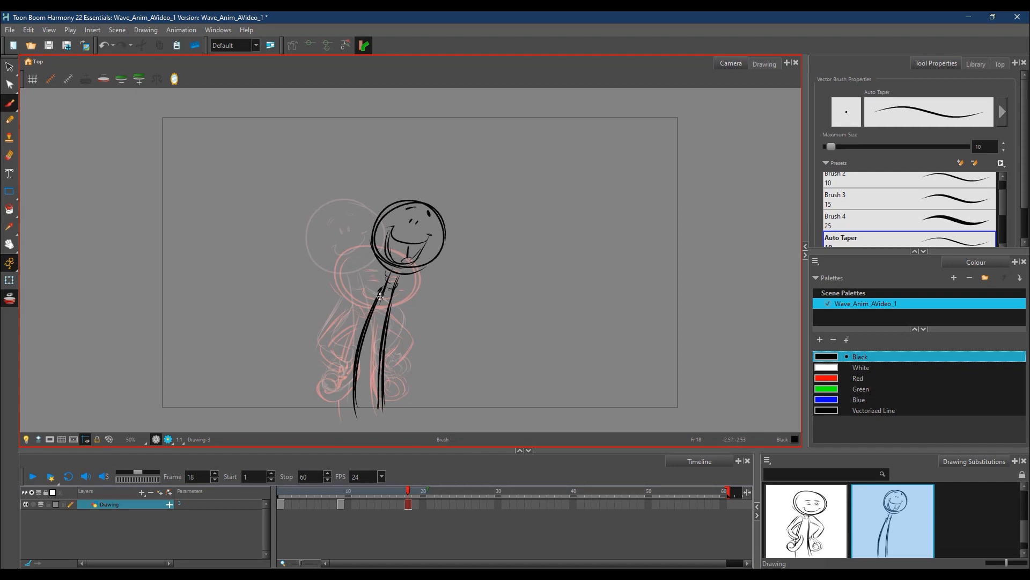
- Draw the left arm raised straight up on frame 18, ending in an open hand with spread fingers
mouse_move(359, 154)
left_mouse_down()
mouse_move(355, 265)
mouse_move(380, 297)
left_mouse_up()
left_click_drag(370, 157, 379, 280)
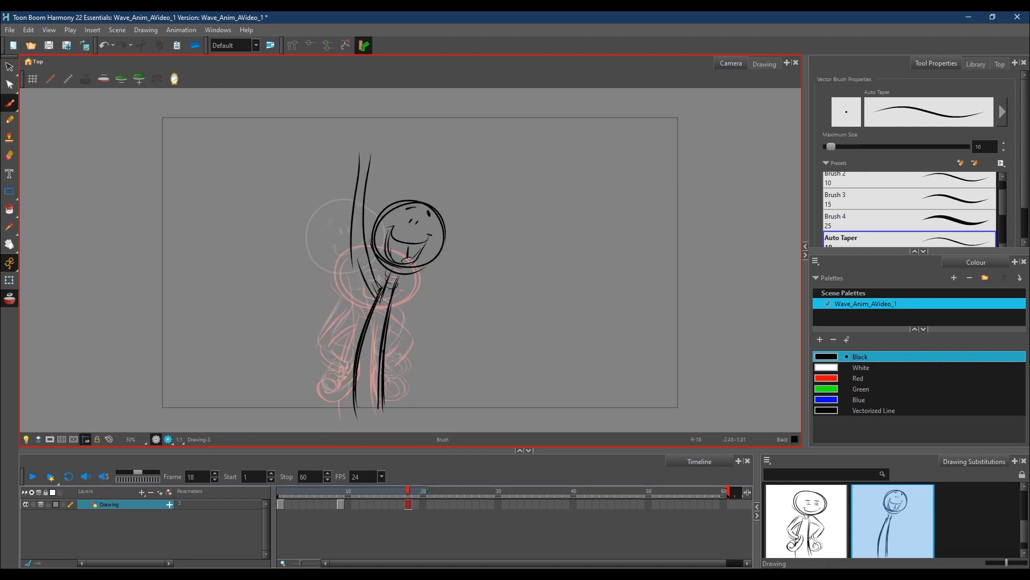
mouse_move(360, 179)
left_mouse_down()
mouse_move(369, 137)
mouse_move(389, 166)
mouse_move(367, 178)
mouse_move(371, 119)
mouse_move(379, 123)
mouse_move(379, 147)
mouse_move(381, 134)
mouse_move(358, 118)
mouse_move(349, 127)
mouse_move(364, 137)
mouse_move(354, 135)
left_mouse_up()
mouse_move(354, 141)
left_mouse_down()
mouse_move(338, 141)
mouse_move(359, 173)
left_mouse_up()
left_click_drag(360, 173, 369, 178)
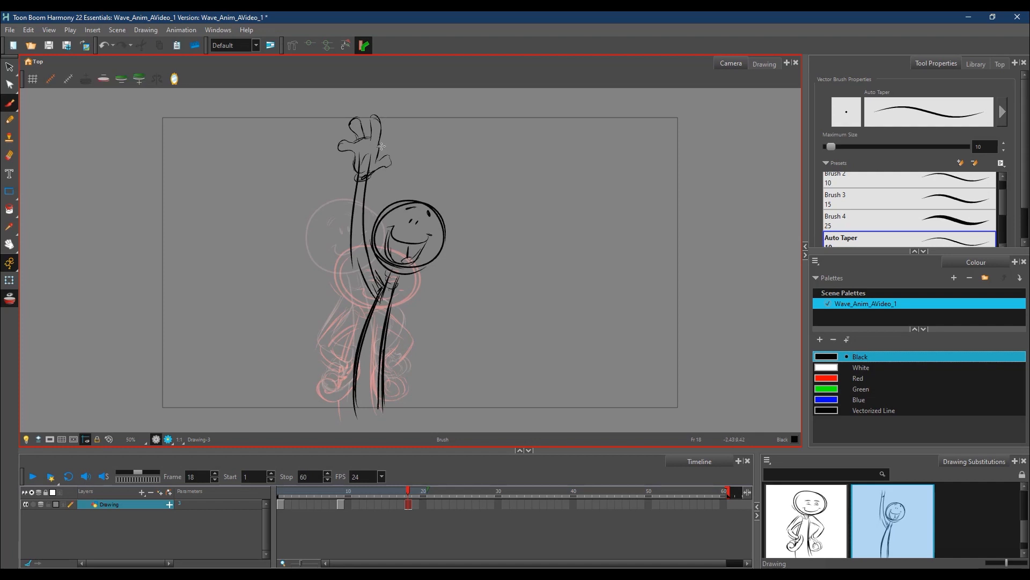
- Draw the right arm bent with its hand on the hip on frame 18, checking the pose against frame 9
left_click(343, 490)
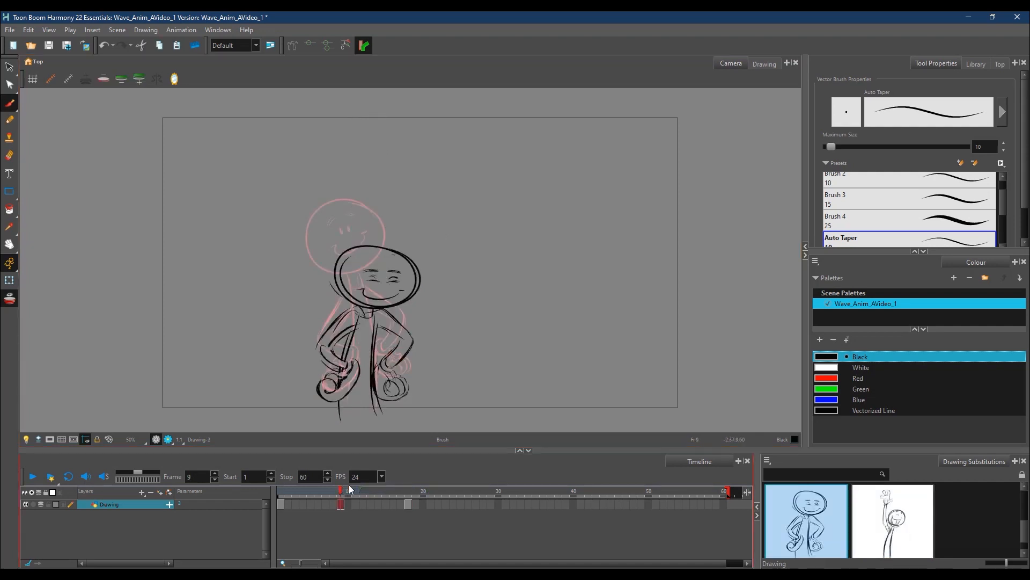
left_click(410, 491)
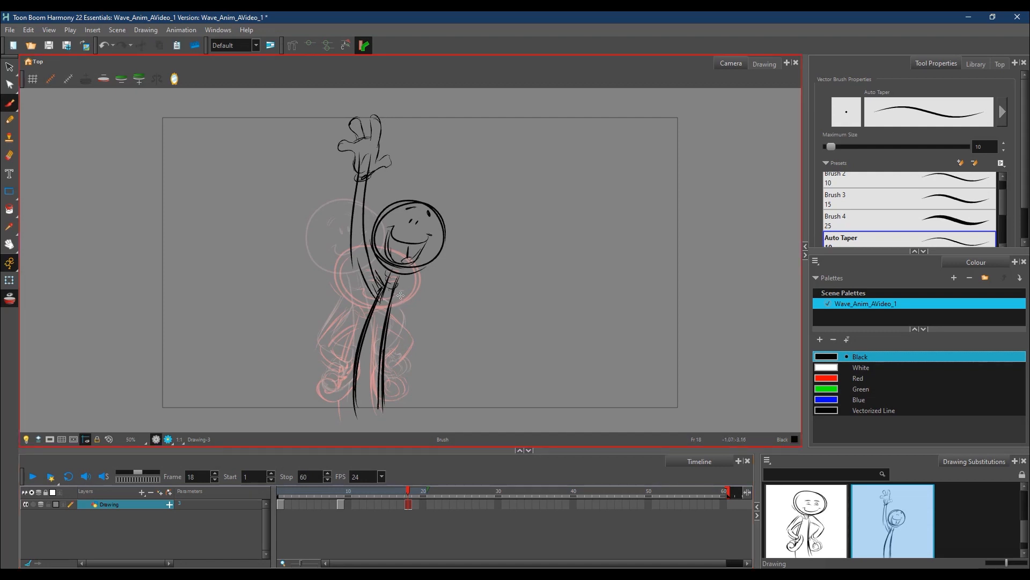
mouse_move(398, 292)
left_mouse_down()
mouse_move(425, 318)
mouse_move(395, 349)
mouse_move(402, 361)
mouse_move(428, 329)
mouse_move(415, 346)
mouse_move(388, 351)
mouse_move(381, 374)
mouse_move(386, 354)
mouse_move(379, 371)
mouse_move(378, 360)
mouse_move(373, 389)
mouse_move(381, 376)
mouse_move(404, 371)
left_mouse_up()
left_click_drag(394, 348, 376, 352)
left_click_drag(376, 352, 379, 363)
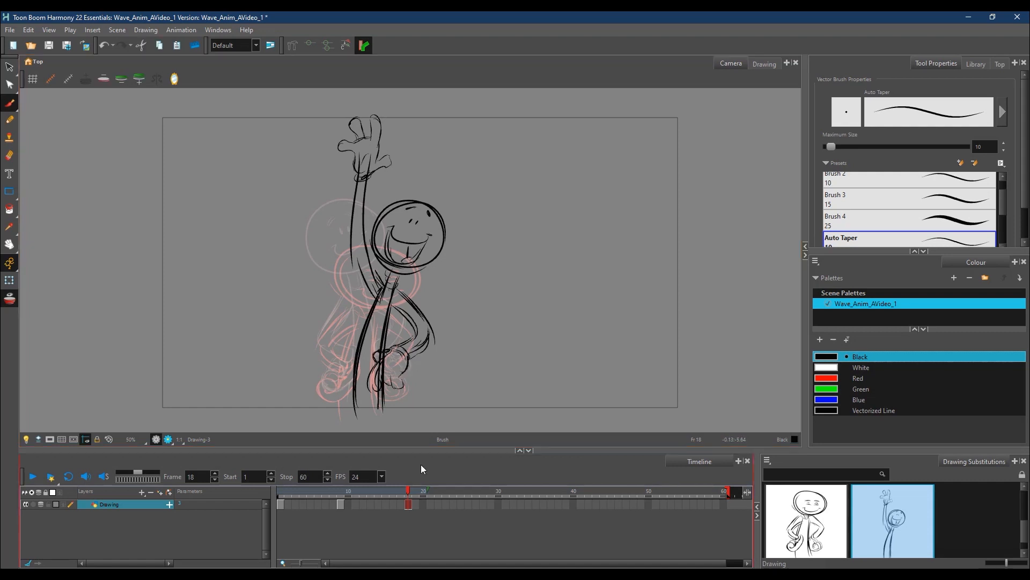
left_click(339, 491)
left_click(409, 490)
- On frame 23, draw the head slightly lower and further right with eyes and eyebrows, plus two curved torso lines
left_click(453, 492)
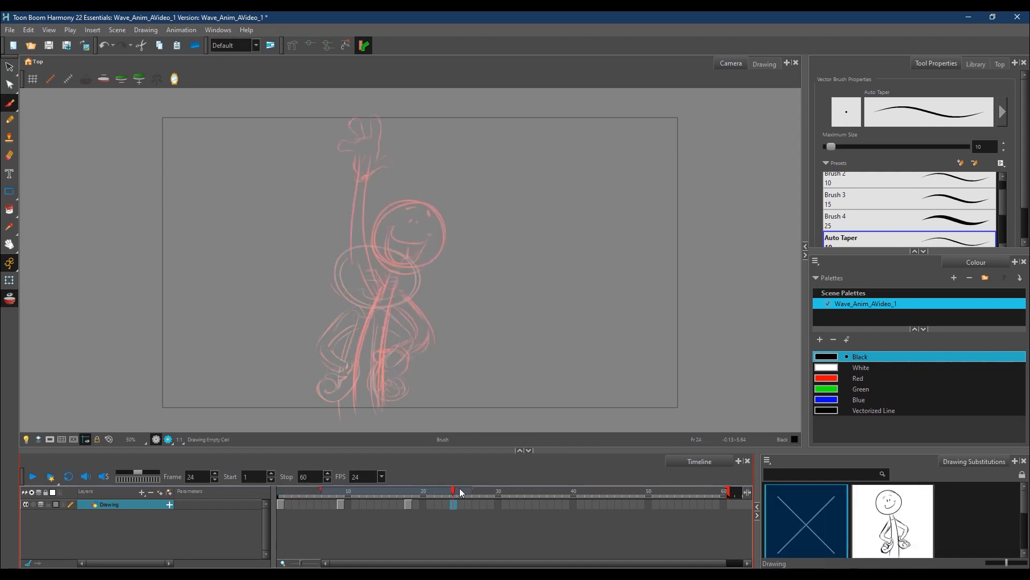
key("comma")
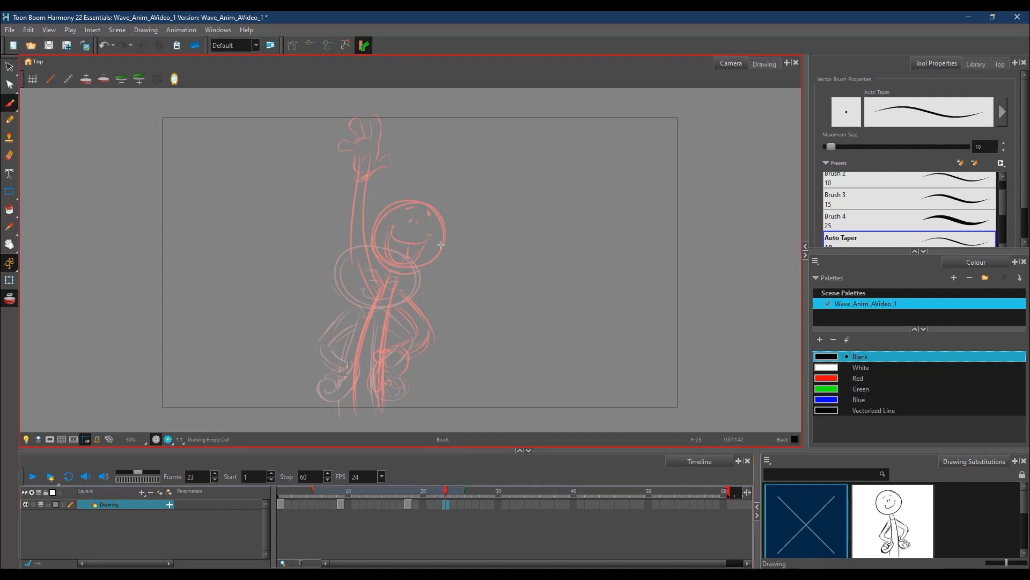
mouse_move(452, 237)
left_mouse_down()
mouse_move(439, 261)
mouse_move(385, 234)
mouse_move(440, 211)
mouse_move(440, 267)
mouse_move(381, 252)
mouse_move(458, 254)
mouse_move(440, 269)
mouse_move(432, 217)
left_mouse_up()
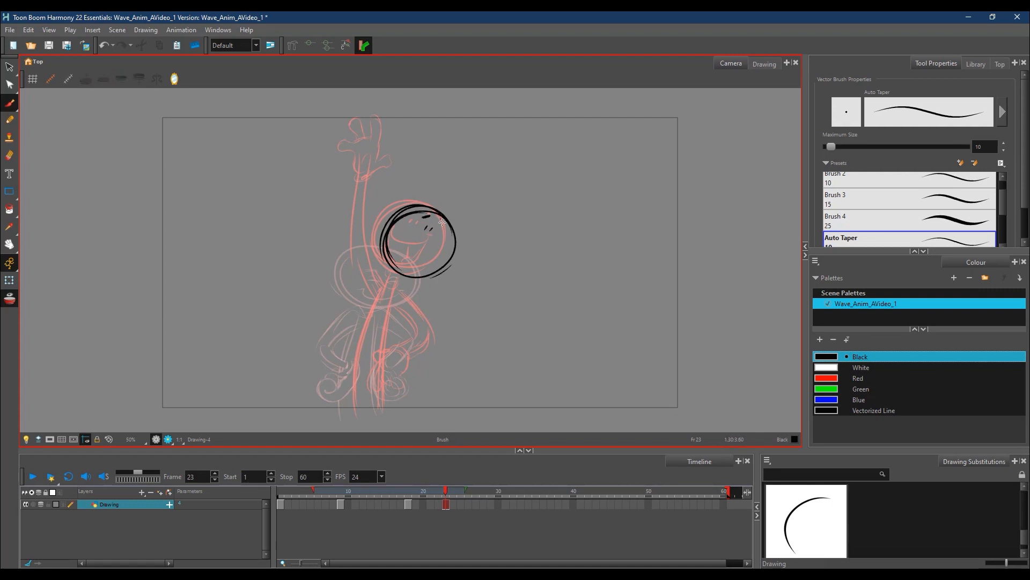
left_click_drag(401, 276, 385, 407)
mouse_move(397, 288)
left_mouse_down()
mouse_move(360, 366)
mouse_move(357, 410)
mouse_move(390, 402)
left_mouse_up()
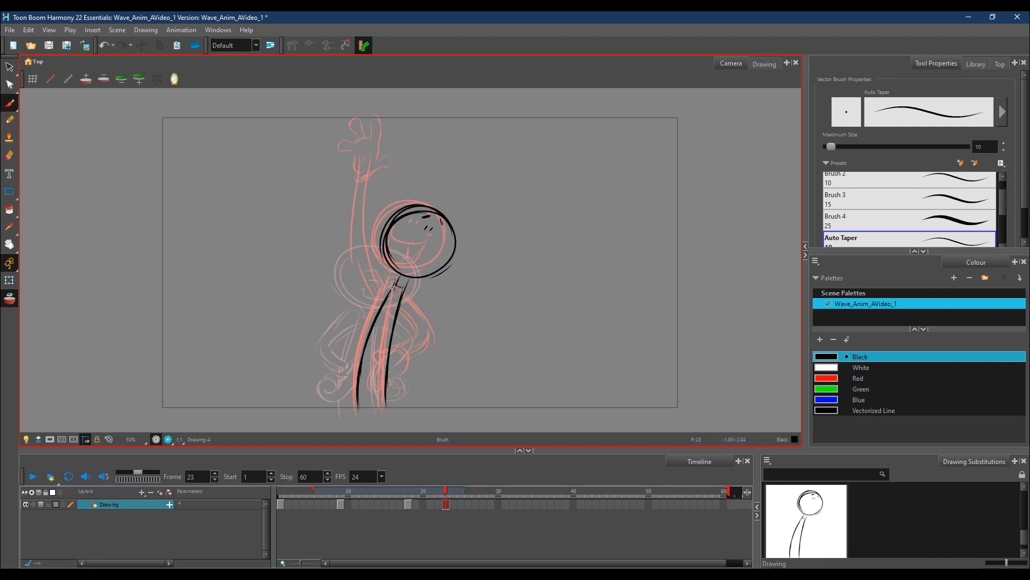
- Draw the left arm stretched out sideways from the frame 23 shoulder and add an open-mouthed smile to the face
left_click_drag(318, 261, 390, 285)
left_click_drag(335, 266, 374, 281)
mouse_move(300, 258)
left_mouse_down()
mouse_move(294, 268)
mouse_move(370, 293)
left_mouse_up()
left_click_drag(320, 272, 382, 296)
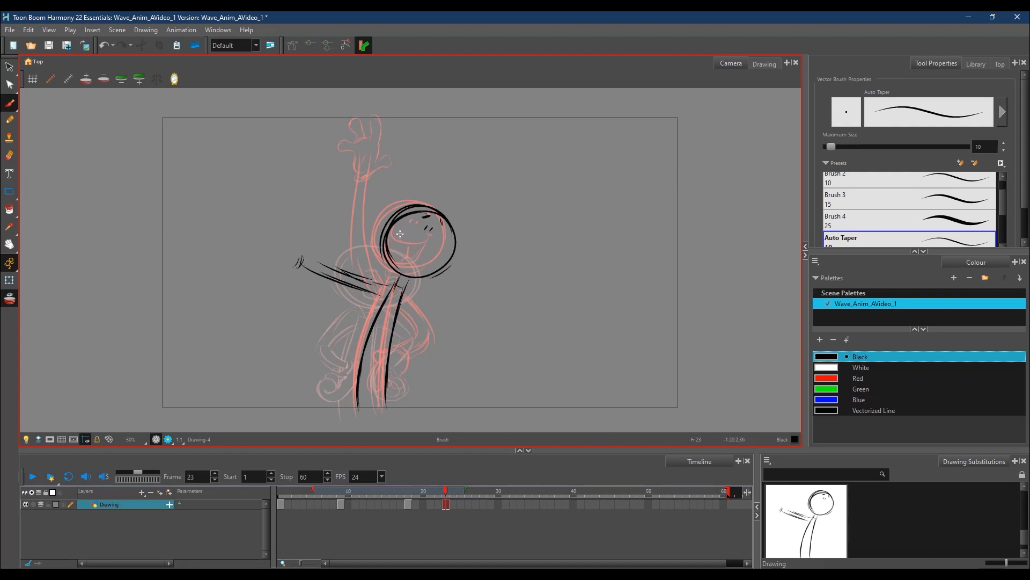
mouse_move(406, 236)
left_mouse_down()
mouse_move(442, 245)
mouse_move(416, 260)
mouse_move(406, 242)
mouse_move(421, 263)
mouse_move(402, 242)
mouse_move(412, 267)
left_mouse_up()
- Draw an open hand with spread fingers at the end of the outstretched arm on frame 23
mouse_move(307, 251)
left_mouse_down()
mouse_move(324, 266)
mouse_move(282, 230)
left_mouse_up()
mouse_move(273, 254)
left_mouse_down()
mouse_move(278, 232)
mouse_move(296, 247)
mouse_move(306, 229)
mouse_move(297, 252)
left_mouse_up()
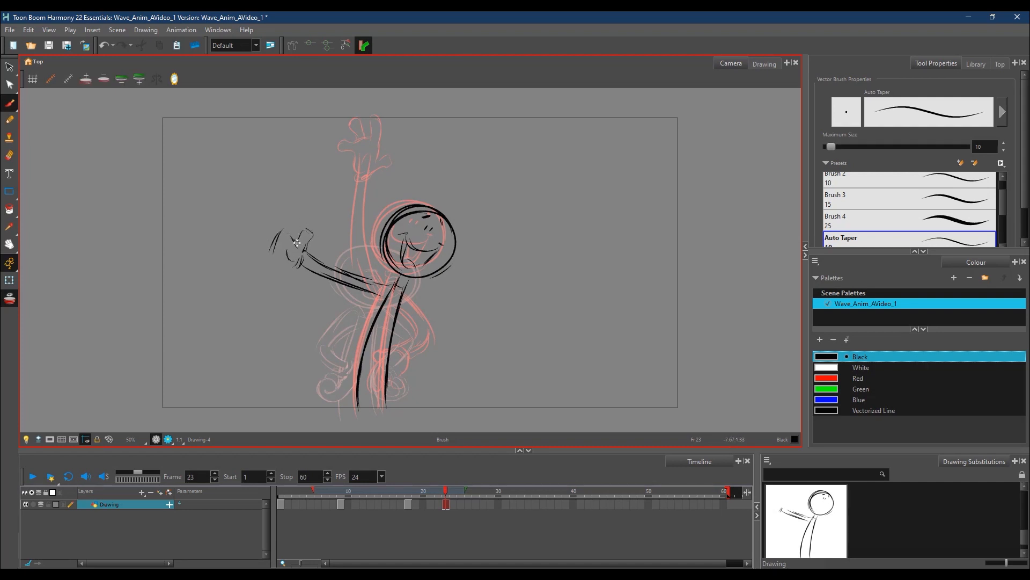
mouse_move(271, 213)
left_mouse_down()
mouse_move(286, 236)
mouse_move(276, 233)
left_mouse_up()
mouse_move(274, 235)
left_mouse_down()
mouse_move(256, 261)
mouse_move(295, 264)
mouse_move(259, 267)
left_mouse_up()
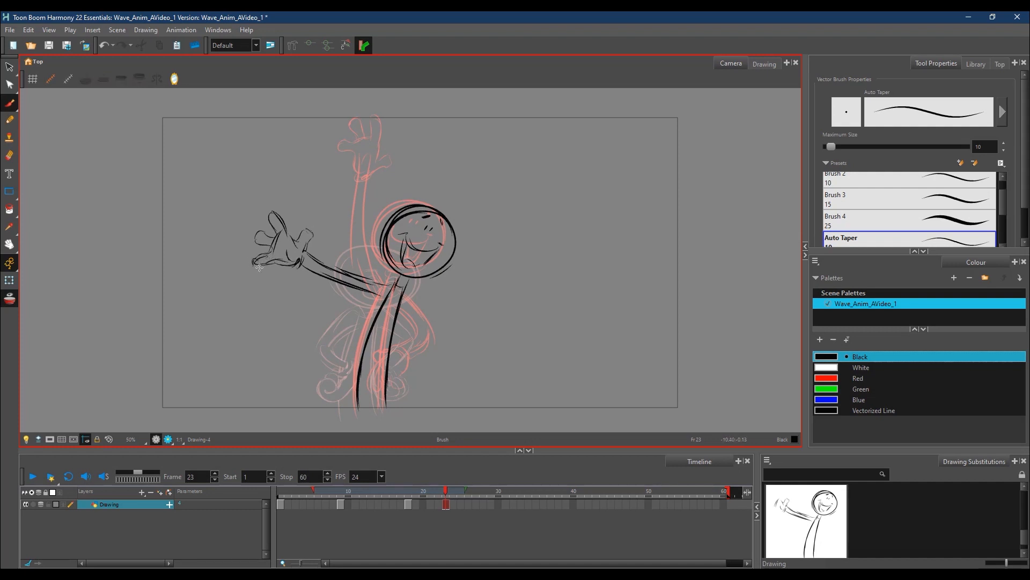
left_click_drag(318, 149, 295, 162)
left_click_drag(415, 153, 439, 155)
key("ctrl+z")
key("ctrl+z")
key("ctrl+z")
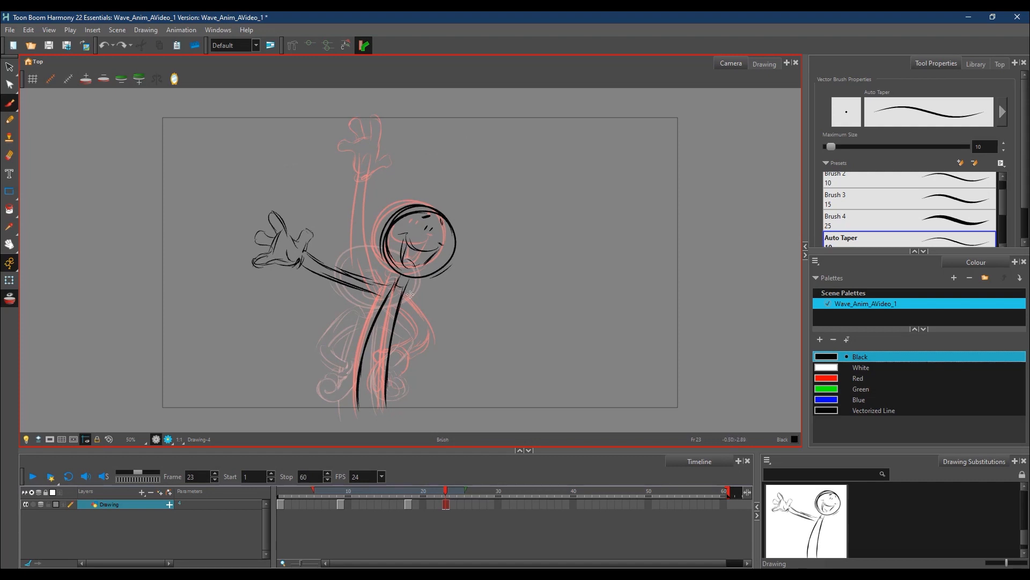
- Draw the right arm bent with its hand resting on the hip on frame 23
left_click_drag(409, 291, 438, 326)
left_click_drag(437, 334, 428, 341)
mouse_move(413, 294)
left_mouse_down()
mouse_move(439, 327)
mouse_move(423, 323)
mouse_move(399, 340)
mouse_move(415, 352)
mouse_move(424, 343)
mouse_move(399, 342)
mouse_move(374, 361)
mouse_move(394, 370)
mouse_move(409, 352)
left_mouse_up()
mouse_move(411, 346)
left_mouse_down()
mouse_move(409, 359)
mouse_move(368, 383)
mouse_move(401, 377)
mouse_move(396, 388)
mouse_move(388, 343)
left_mouse_up()
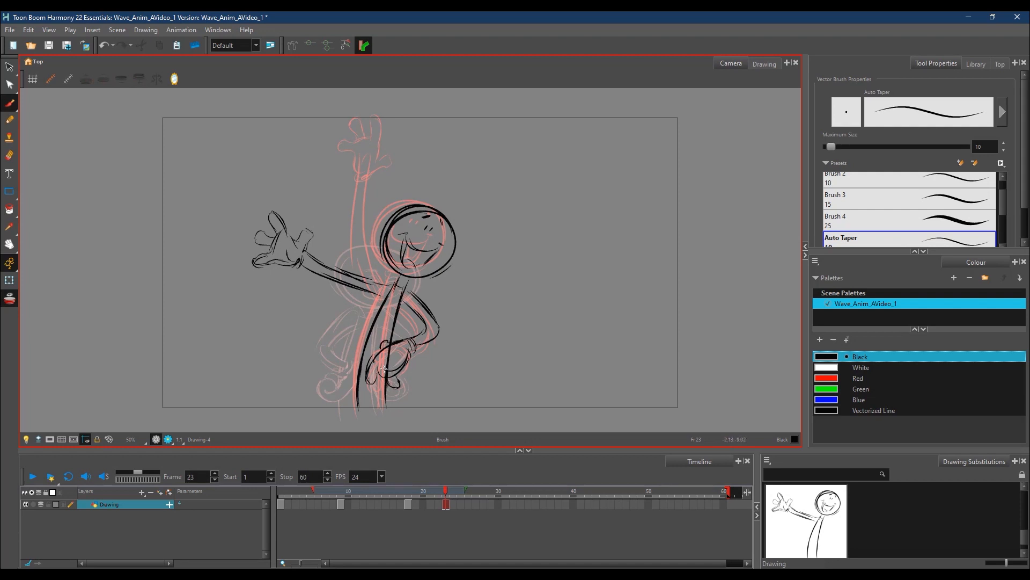
mouse_move(377, 359)
left_mouse_down()
mouse_move(400, 365)
mouse_move(411, 350)
left_mouse_up()
- Draw the round head on frame 27, slightly left of the frame 23 head
mouse_move(413, 203)
left_mouse_down()
mouse_move(424, 245)
mouse_move(395, 273)
left_mouse_up()
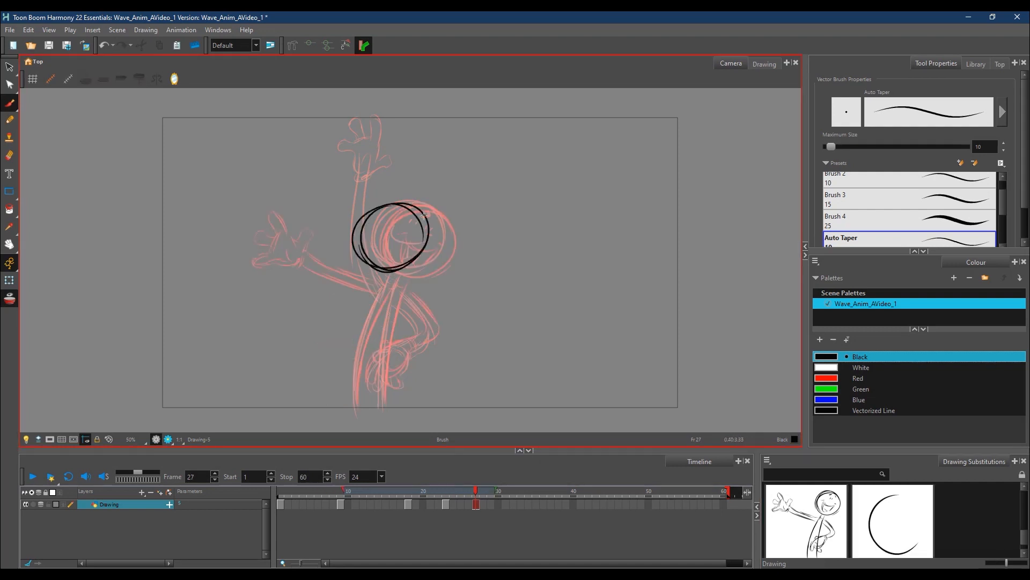
left_click_drag(384, 207, 396, 262)
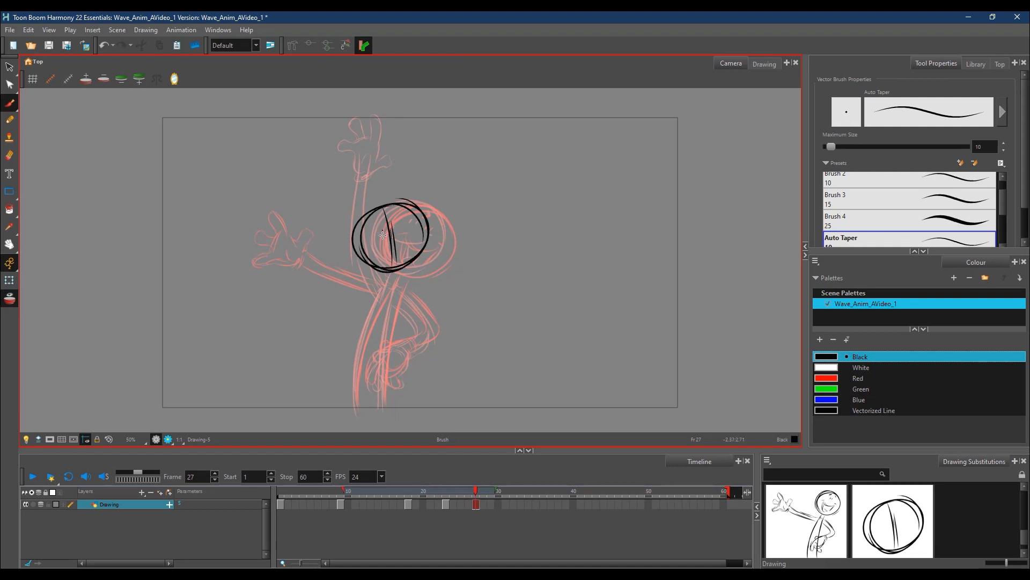
key("ctrl")
key("ctrl+z")
key("ctrl+z")
key("ctrl+z")
- Add a smiling face with eyes and eyebrows to the frame 27 head and draw the neck and two torso lines
mouse_move(384, 224)
left_mouse_down()
mouse_move(385, 251)
mouse_move(417, 230)
mouse_move(373, 218)
mouse_move(389, 213)
left_mouse_up()
mouse_move(383, 271)
left_mouse_down()
mouse_move(361, 406)
mouse_move(386, 275)
mouse_move(394, 279)
mouse_move(384, 411)
left_mouse_up()
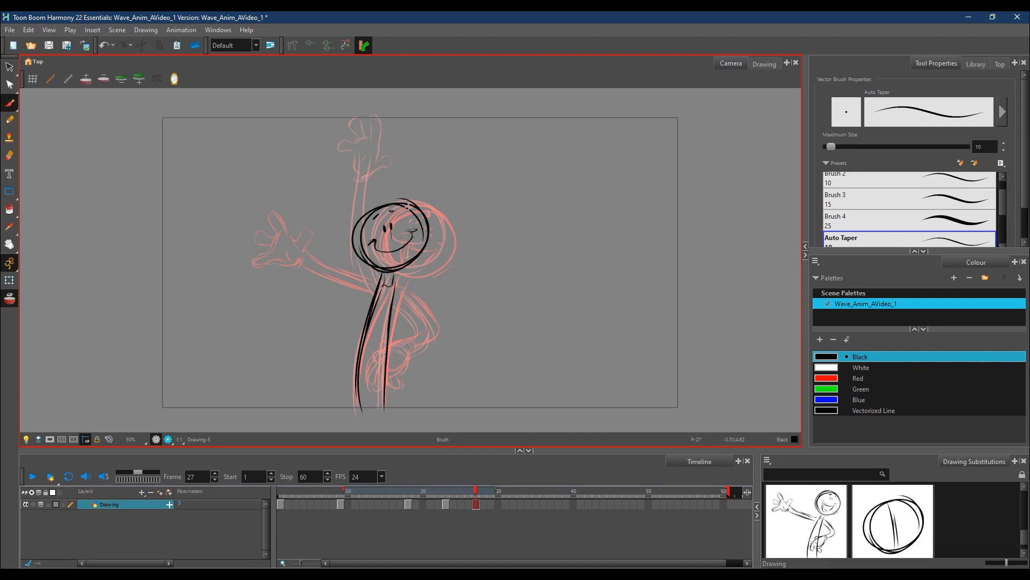
- Compare the frame 27 head and torso with the standing pose on frame 1
left_click(280, 494)
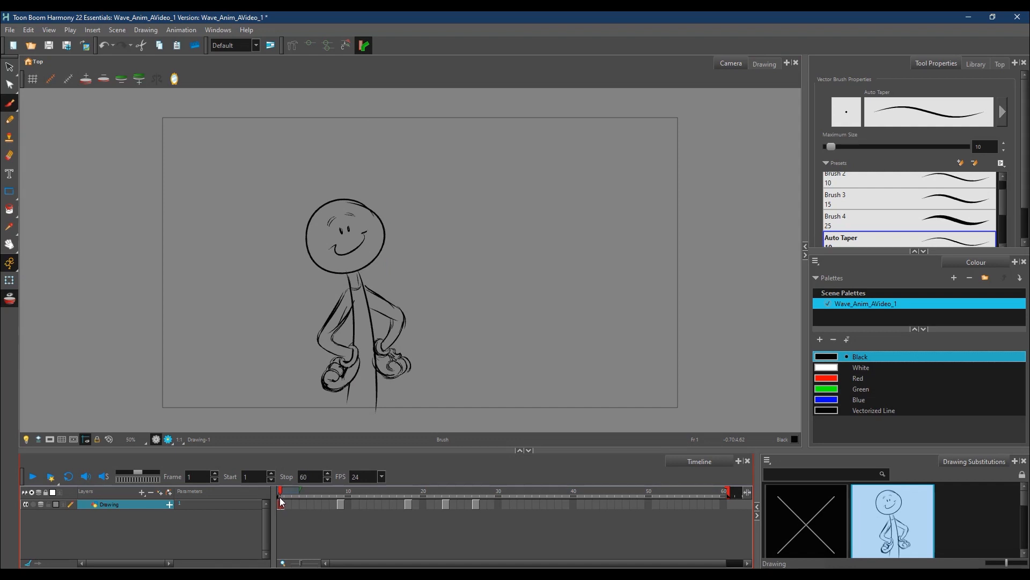
left_click(475, 494)
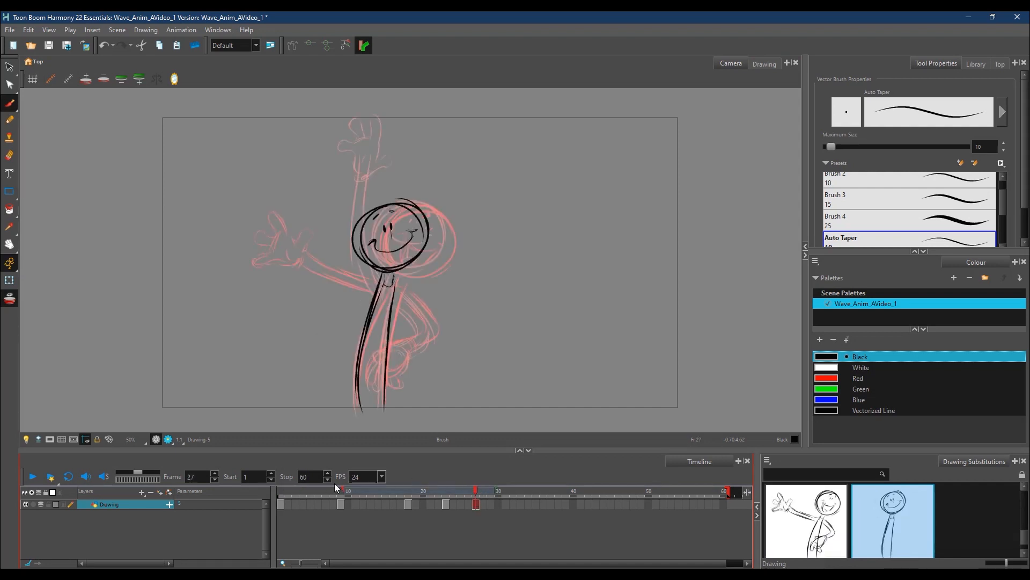
left_click(281, 494)
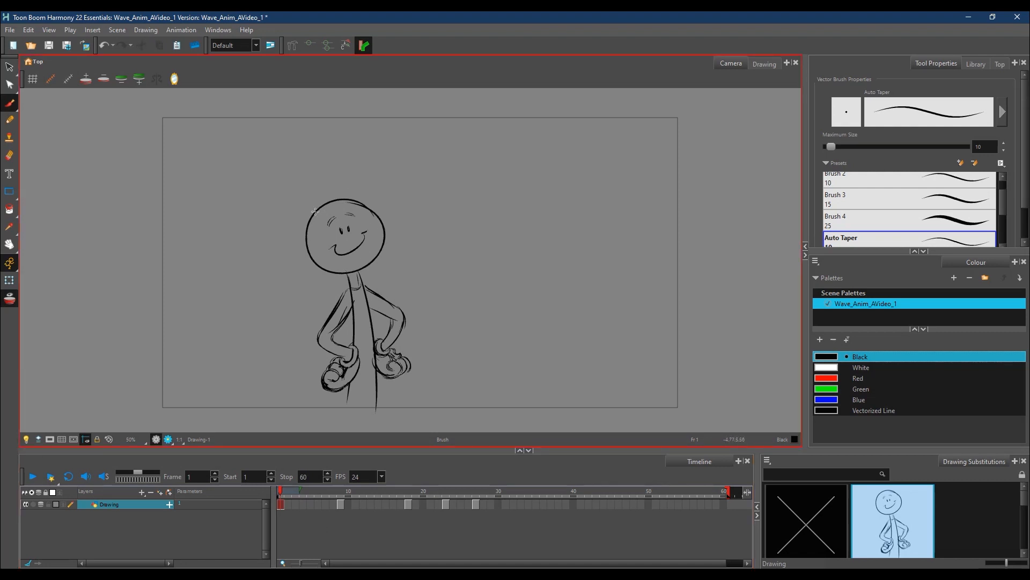
- Compare the frame 27 pose with frames 1 and 23 and delete its head outline strokes, keeping the face
left_click(281, 504)
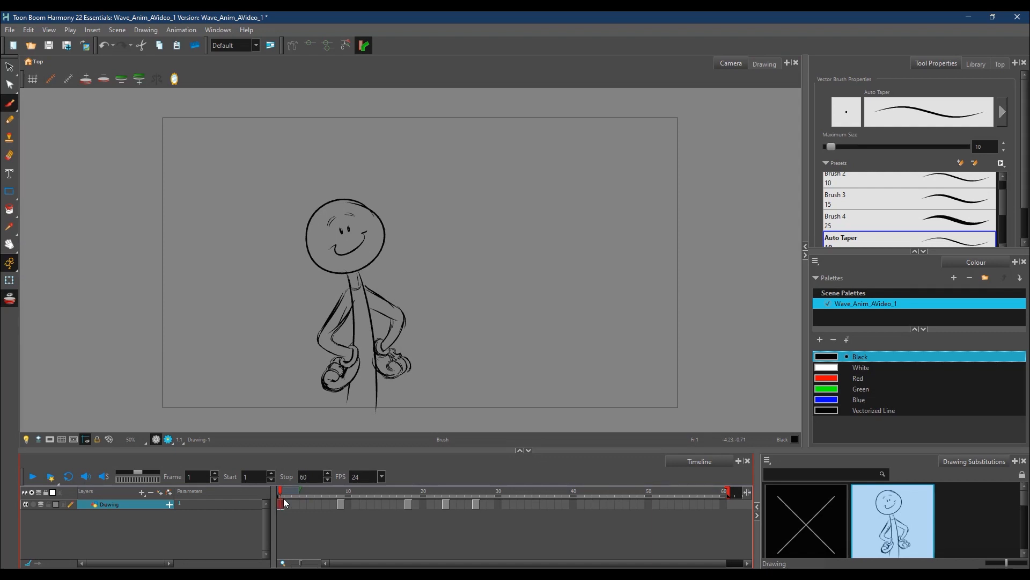
left_click(475, 491)
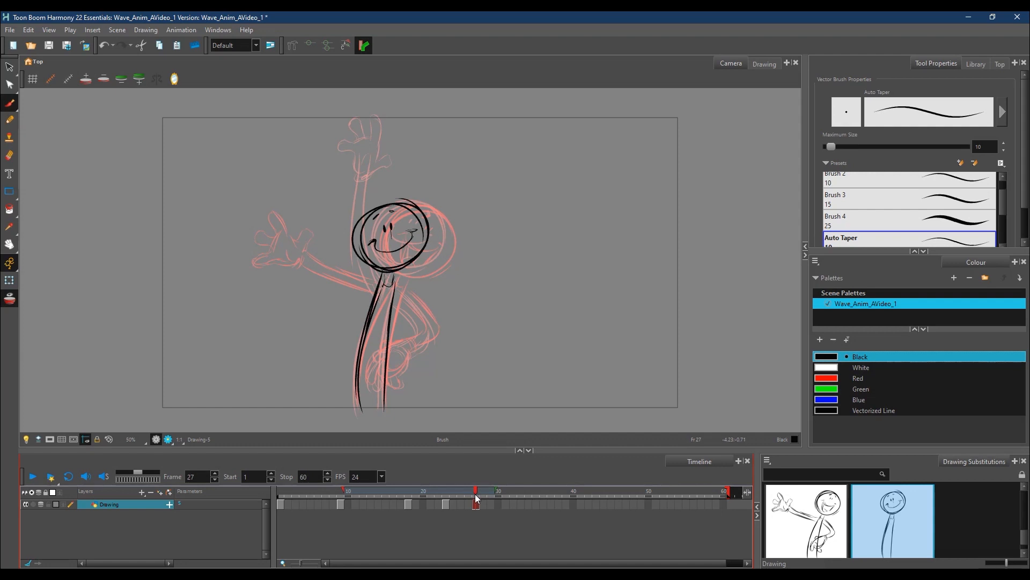
left_click(446, 492)
left_click(475, 492)
left_click(16, 155)
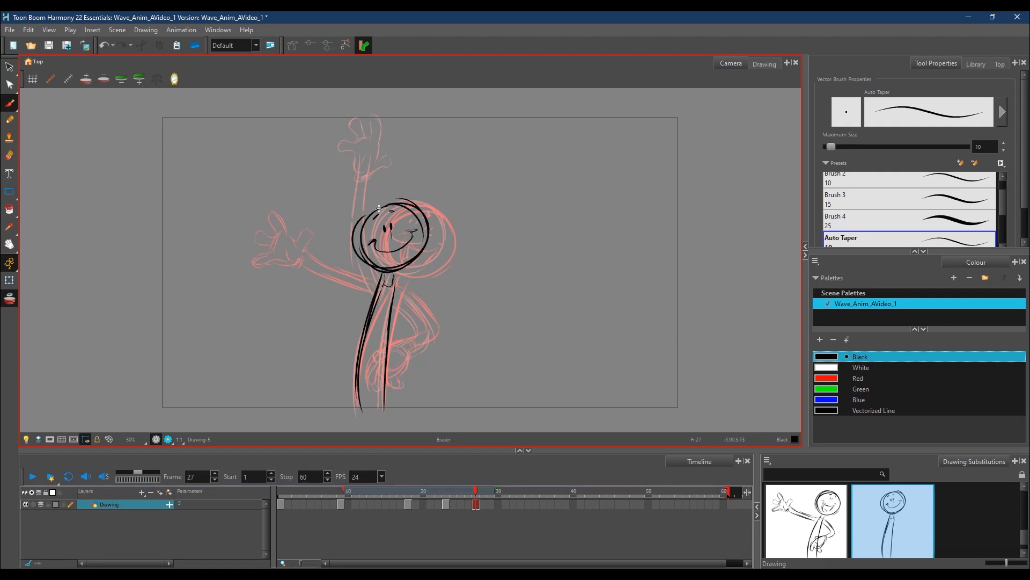
mouse_move(373, 214)
left_mouse_down()
mouse_move(348, 241)
mouse_move(364, 221)
left_mouse_up()
key("alt+s")
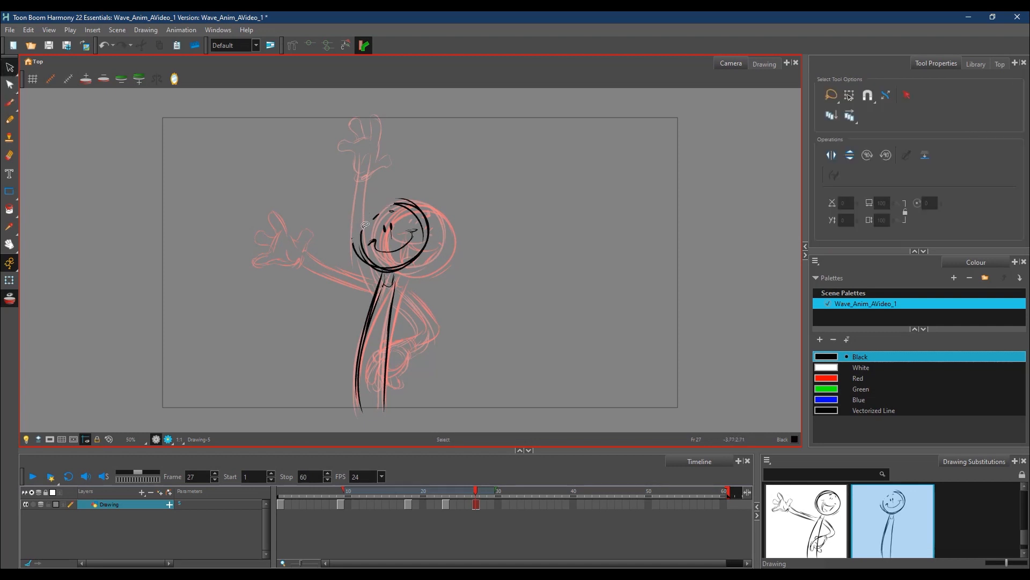
left_click(369, 221)
key("Delete")
- Redraw the round head outline on frame 27 larger around the face, matching the head size on frame 1
key("alt+b")
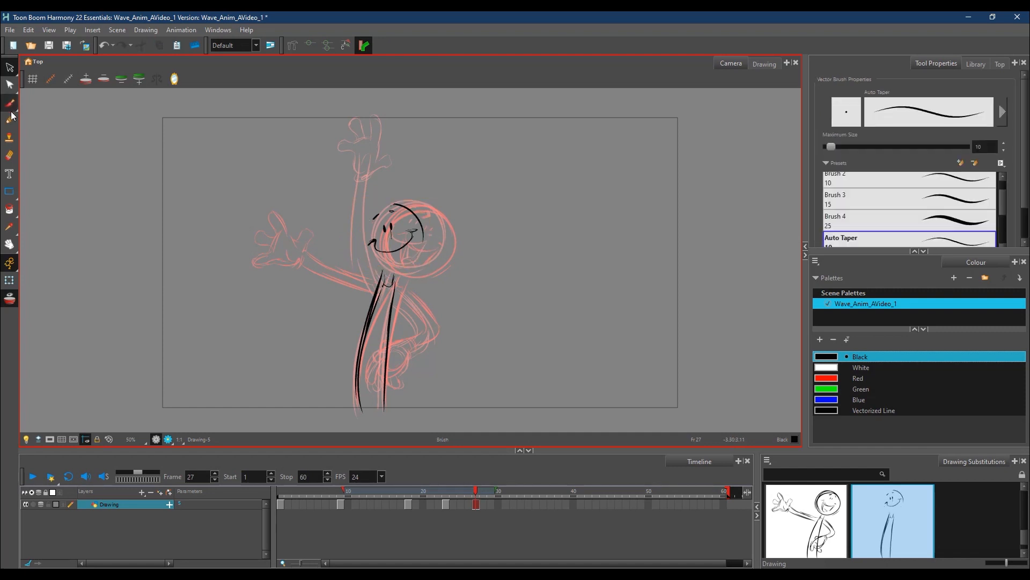
mouse_move(351, 231)
left_mouse_down()
mouse_move(388, 201)
mouse_move(412, 205)
mouse_move(420, 225)
left_mouse_up()
mouse_move(350, 222)
left_mouse_down()
mouse_move(381, 262)
mouse_move(412, 262)
mouse_move(422, 231)
mouse_move(377, 197)
mouse_move(411, 207)
mouse_move(422, 249)
mouse_move(396, 265)
left_mouse_up()
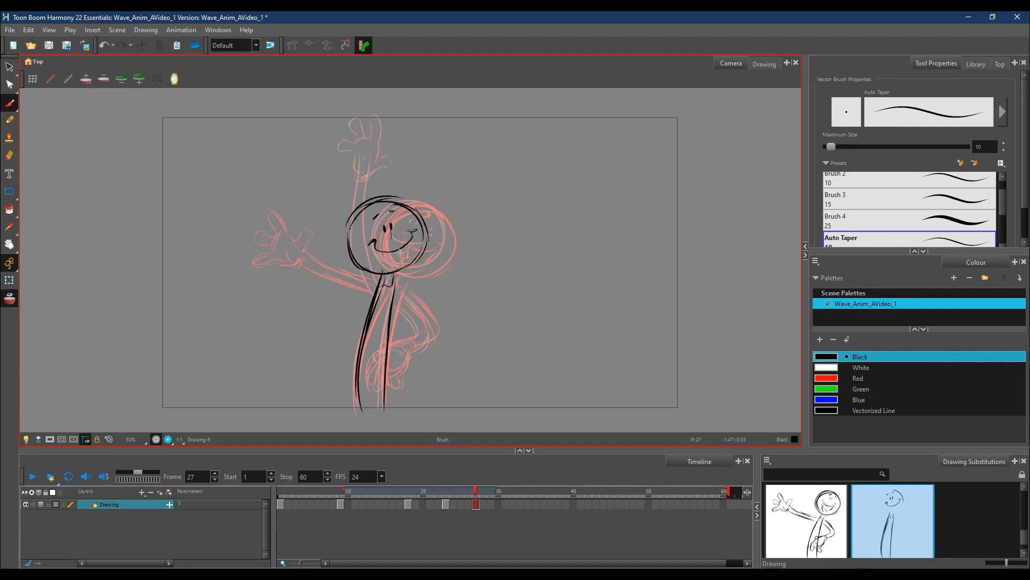
left_click(281, 504)
left_click(474, 491)
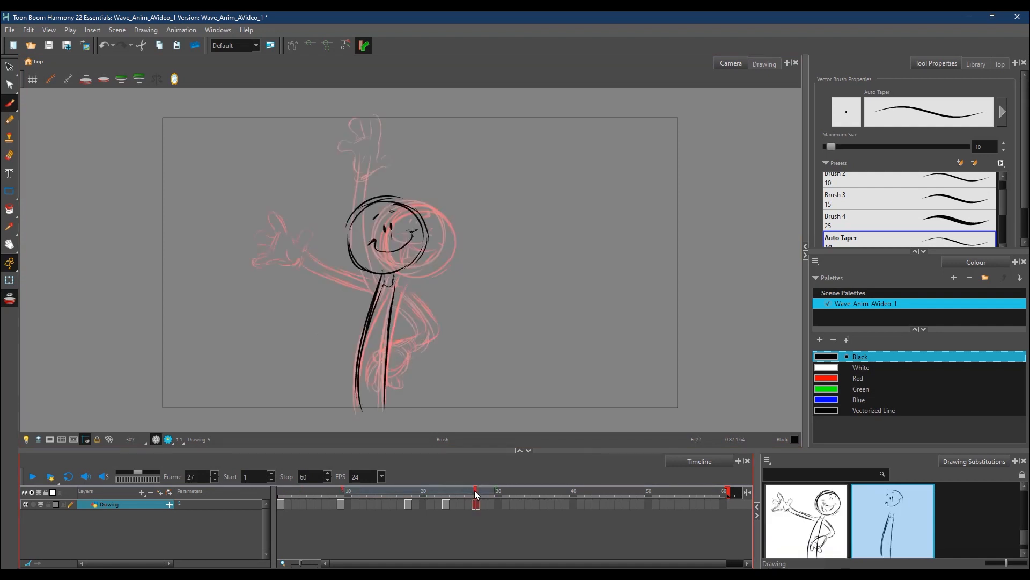
mouse_move(354, 236)
left_mouse_down()
mouse_move(377, 270)
mouse_move(407, 264)
mouse_move(423, 226)
mouse_move(371, 206)
mouse_move(366, 271)
mouse_move(380, 274)
left_mouse_up()
- Draw the left arm on frame 27 bent at the elbow, with the forearm raised beside the head
left_click(458, 490)
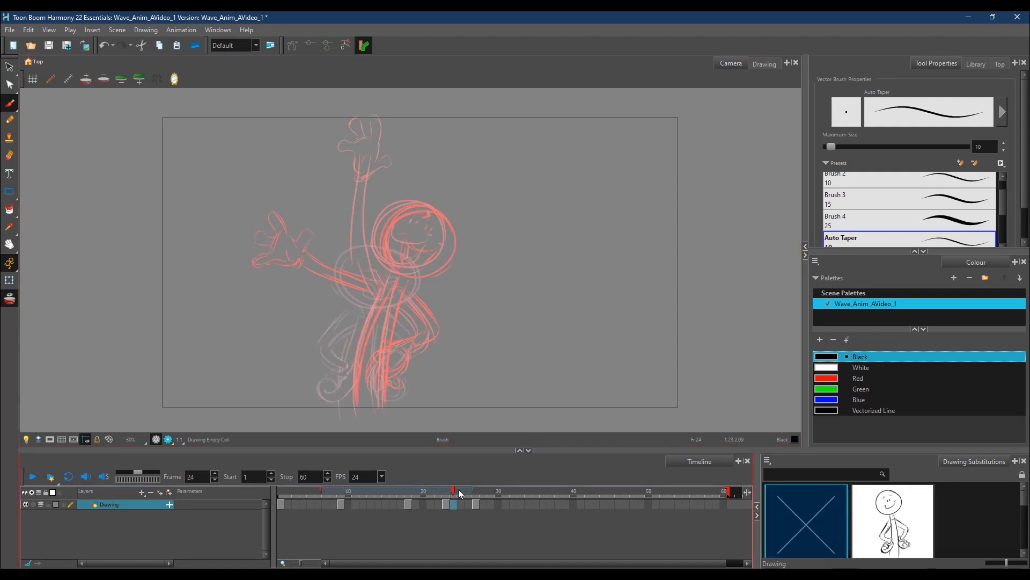
left_click(477, 493)
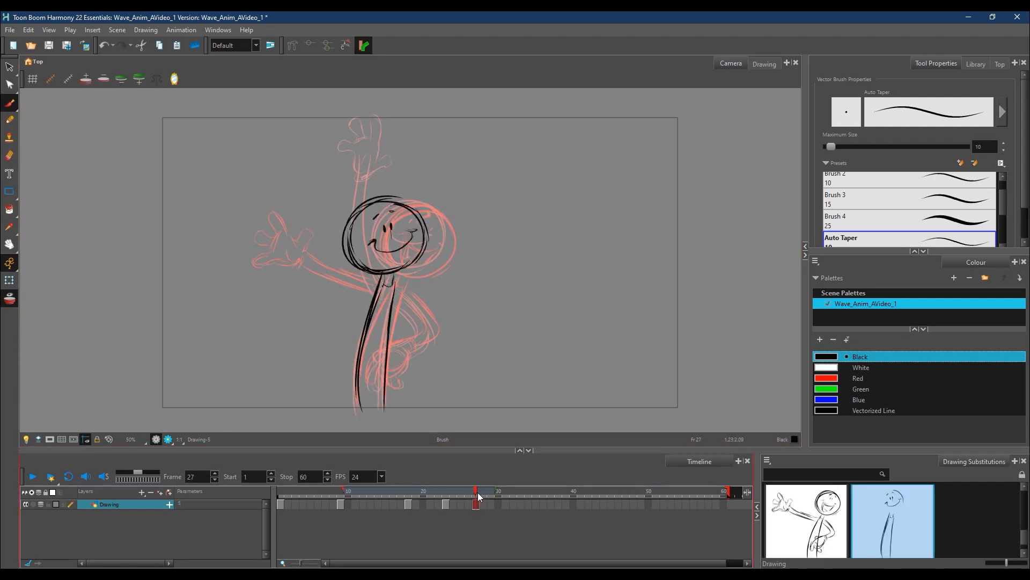
mouse_move(334, 222)
left_mouse_down()
mouse_move(341, 271)
mouse_move(357, 266)
mouse_move(375, 283)
mouse_move(346, 277)
mouse_move(379, 280)
left_mouse_up()
mouse_move(330, 251)
left_mouse_down()
mouse_move(342, 285)
mouse_move(378, 291)
left_mouse_up()
left_click_drag(330, 216, 325, 254)
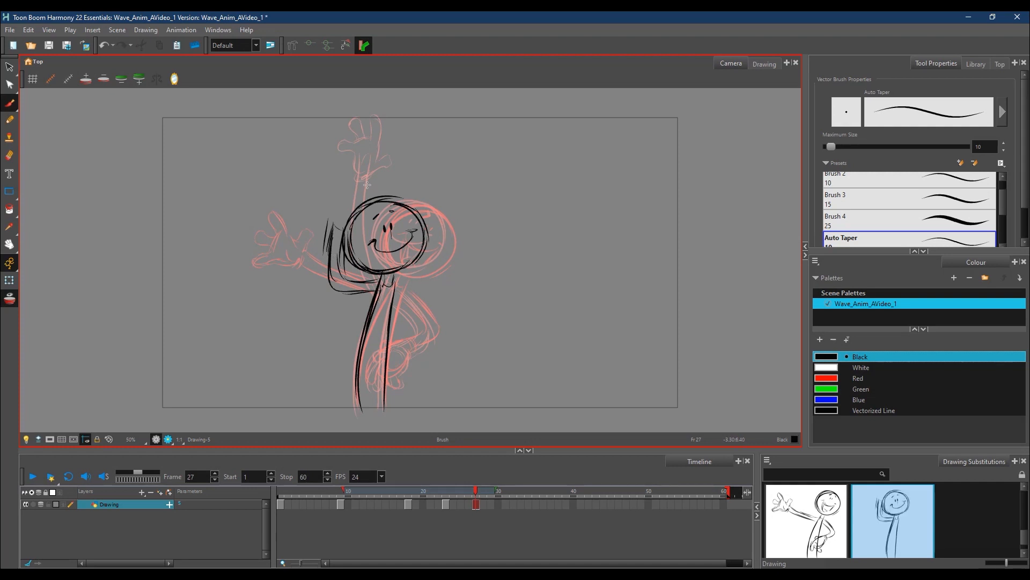
- Draw the raised open hand with its fingers over the head's upper left edge on frame 27 and clean up overlapping lines
mouse_move(329, 217)
left_mouse_down()
mouse_move(338, 192)
mouse_move(359, 180)
mouse_move(355, 197)
mouse_move(368, 190)
mouse_move(370, 218)
mouse_move(350, 230)
left_mouse_up()
mouse_move(340, 211)
left_mouse_down()
mouse_move(341, 224)
mouse_move(347, 213)
left_mouse_up()
mouse_move(332, 228)
left_mouse_down()
mouse_move(353, 178)
mouse_move(336, 193)
mouse_move(349, 191)
mouse_move(343, 207)
mouse_move(352, 182)
mouse_move(361, 199)
mouse_move(373, 196)
mouse_move(355, 219)
mouse_move(369, 222)
mouse_move(355, 227)
mouse_move(365, 205)
left_mouse_up()
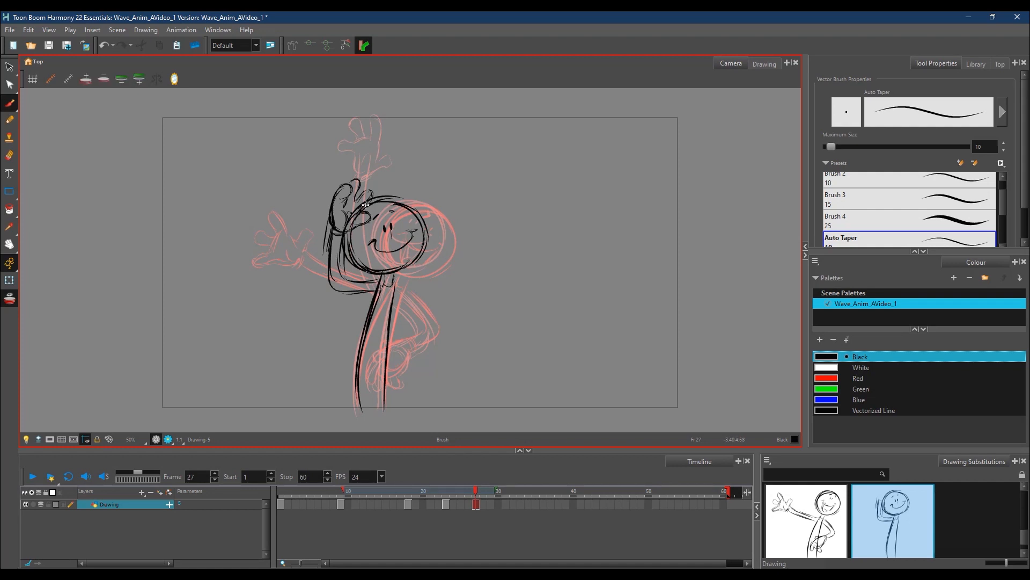
key("alt+e")
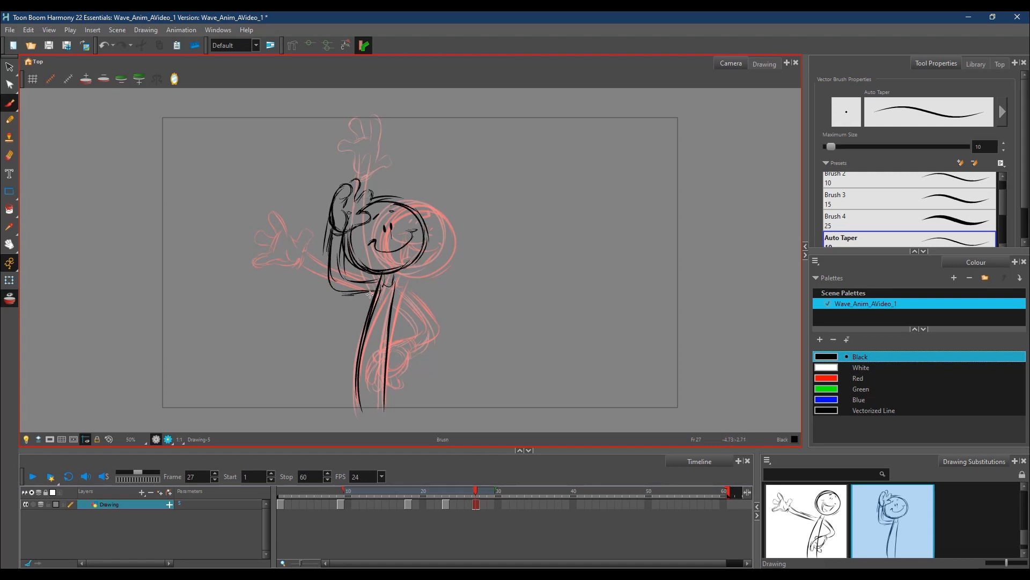
- Finish the raised arm's shoulder on frame 27 and draw the right arm bent with its hand on the hip
mouse_move(373, 288)
left_mouse_down()
mouse_move(382, 283)
mouse_move(347, 292)
left_mouse_up()
mouse_move(401, 283)
left_mouse_down()
mouse_move(435, 313)
mouse_move(416, 308)
mouse_move(397, 328)
mouse_move(416, 339)
mouse_move(403, 323)
mouse_move(428, 332)
mouse_move(440, 316)
mouse_move(391, 330)
mouse_move(386, 360)
mouse_move(410, 331)
mouse_move(391, 350)
mouse_move(401, 365)
mouse_move(383, 352)
mouse_move(392, 368)
mouse_move(373, 345)
mouse_move(377, 365)
mouse_move(367, 352)
mouse_move(404, 338)
mouse_move(378, 353)
mouse_move(382, 361)
mouse_move(375, 350)
mouse_move(385, 348)
mouse_move(381, 364)
mouse_move(393, 349)
mouse_move(394, 326)
mouse_move(381, 326)
mouse_move(407, 325)
left_mouse_up()
- Turn off the onion skin and scrub through the key poses from frame 1 to compare them
left_click(452, 491)
mouse_move(451, 491)
left_mouse_down()
mouse_move(473, 489)
mouse_move(379, 501)
mouse_move(451, 491)
left_mouse_up()
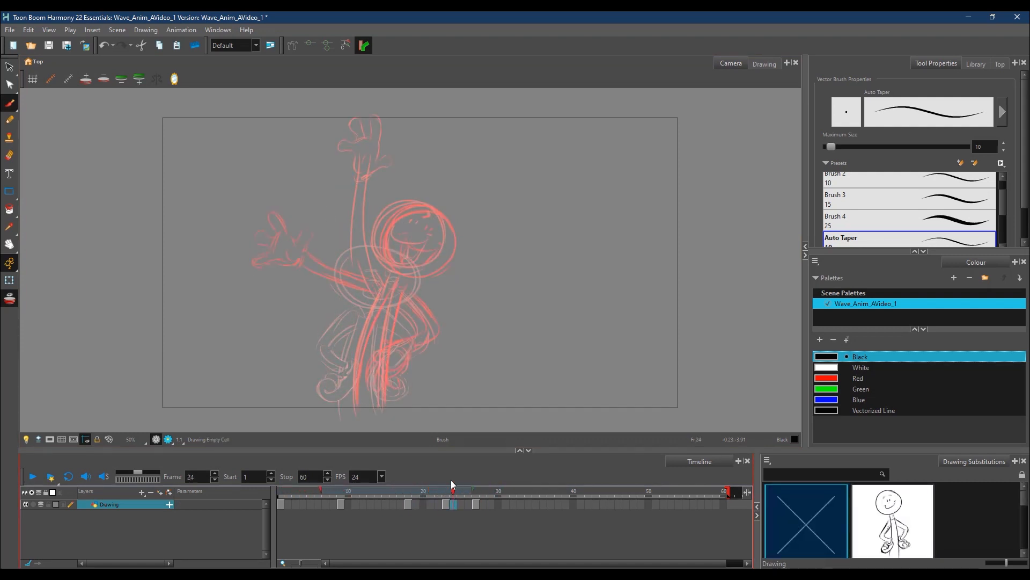
left_click(10, 299)
left_click(282, 492)
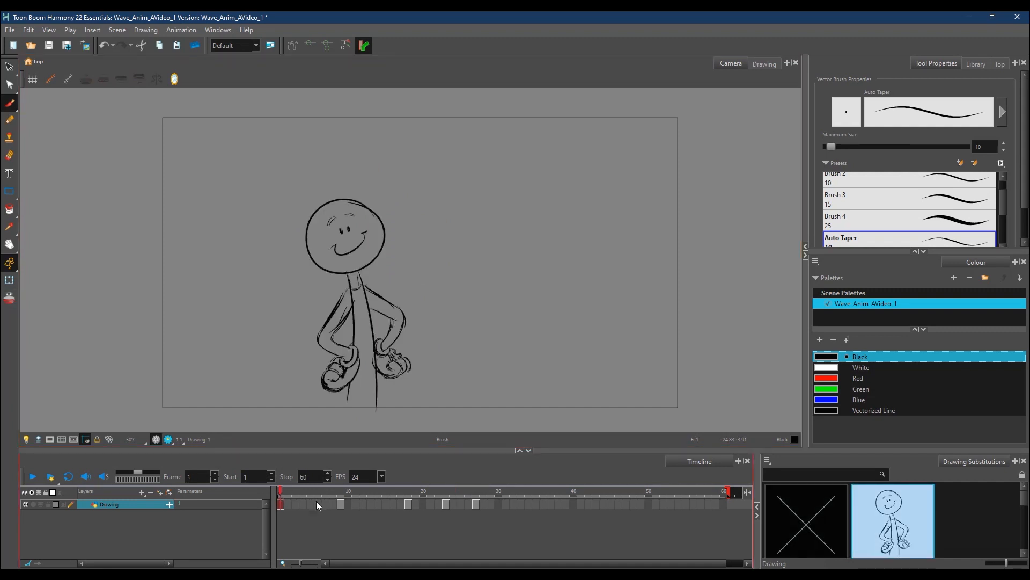
mouse_move(331, 490)
left_mouse_down()
mouse_move(487, 487)
mouse_move(388, 488)
left_mouse_up()
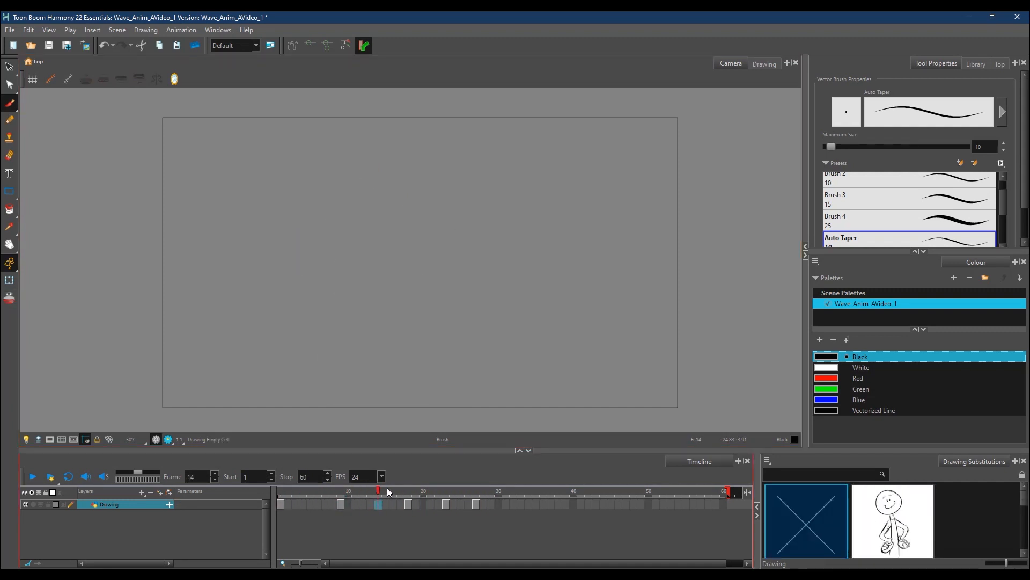
left_click_drag(450, 489, 407, 491)
left_click(282, 491)
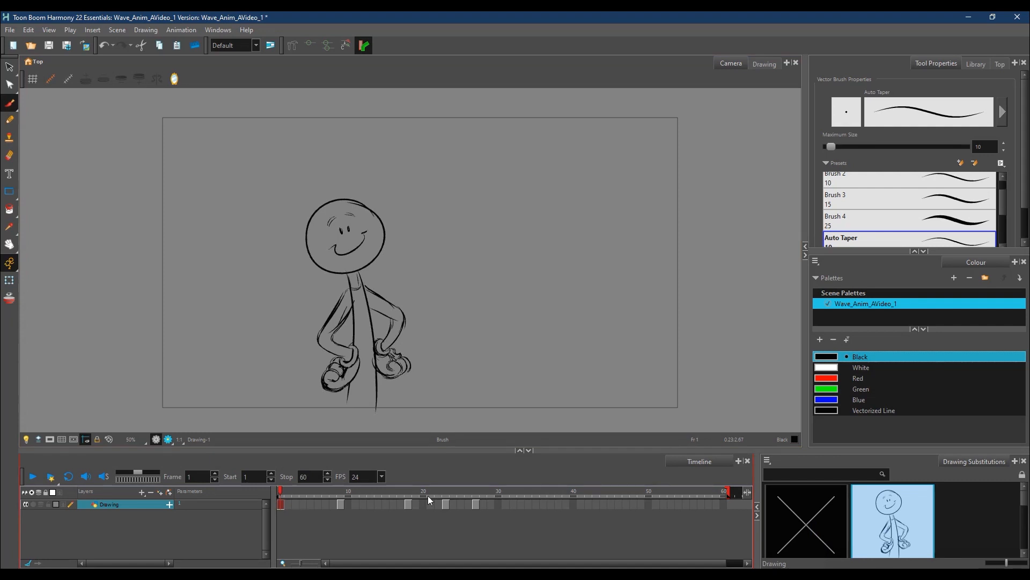
- Select the head with its face on frame 18 and scale it up slightly
left_click(409, 491)
key("alt+s")
mouse_move(380, 196)
left_mouse_down()
mouse_move(372, 242)
mouse_move(384, 269)
mouse_move(402, 277)
mouse_move(467, 226)
mouse_move(465, 182)
left_mouse_up()
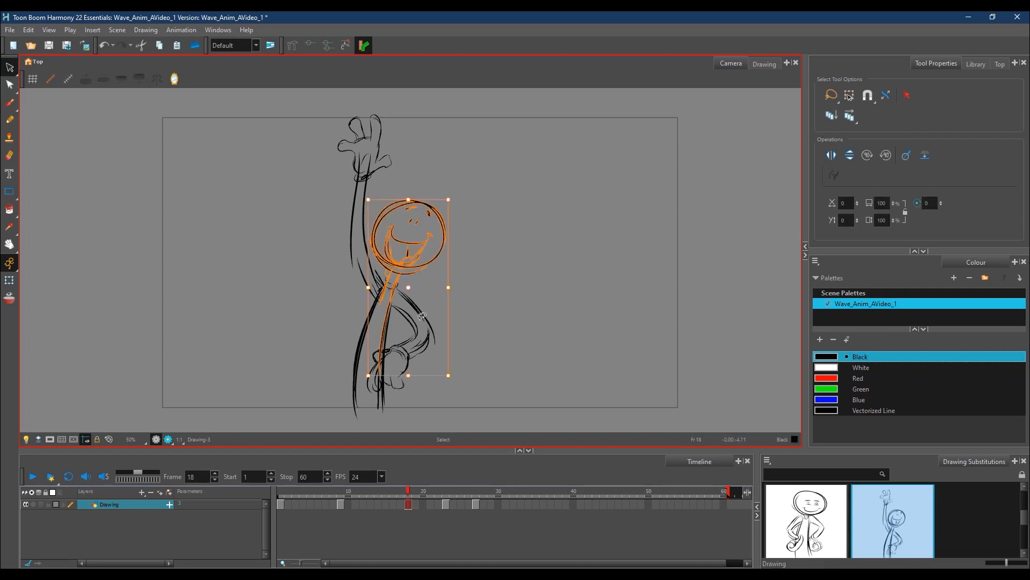
left_click(485, 312)
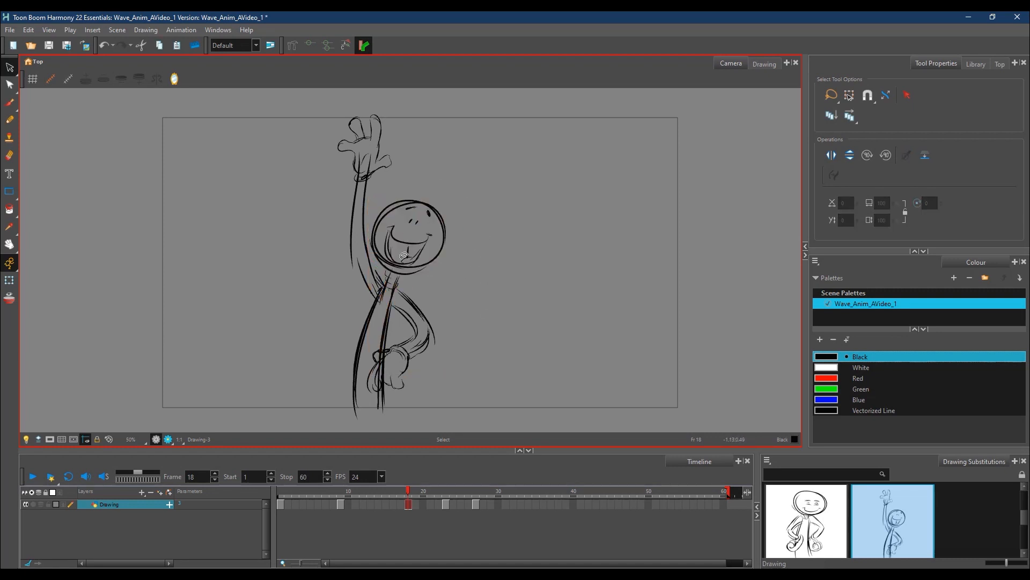
mouse_move(436, 186)
left_mouse_down()
mouse_move(374, 212)
mouse_move(447, 248)
mouse_move(457, 195)
left_mouse_up()
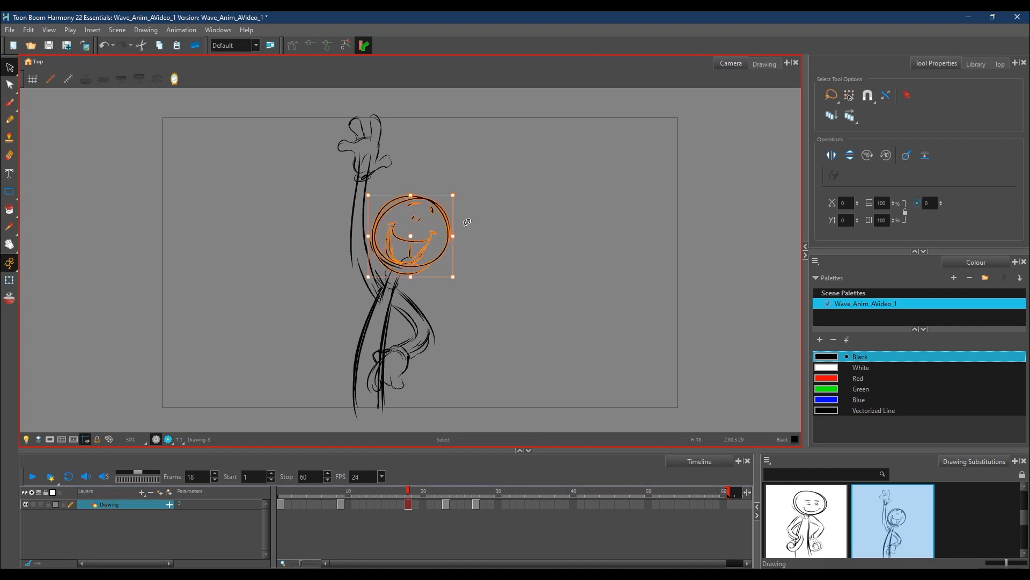
- Scale up the head with its face on frame 23 slightly and compare it with frames 18 and 27
left_click(445, 491)
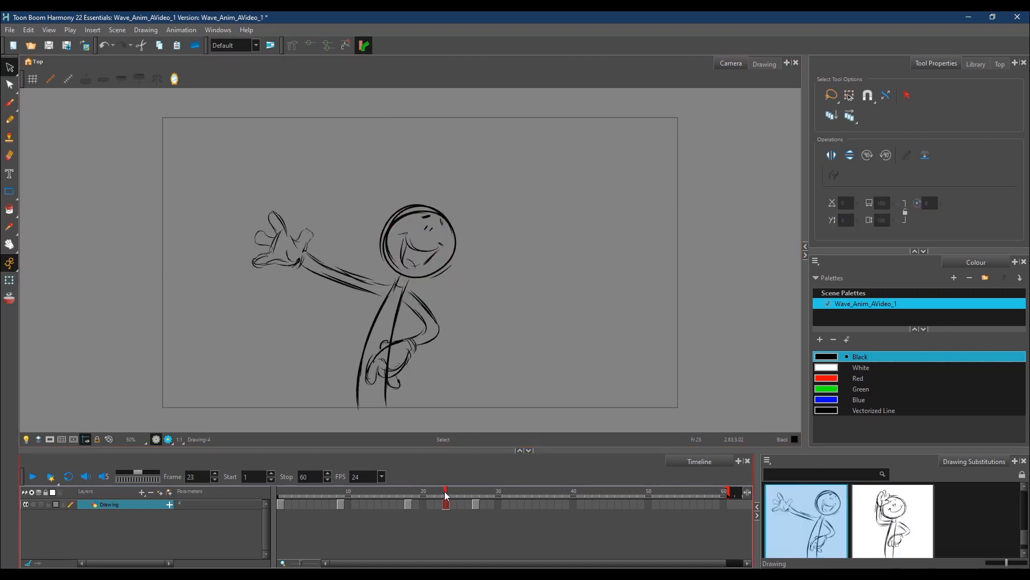
mouse_move(418, 178)
left_mouse_down()
mouse_move(380, 203)
mouse_move(454, 189)
mouse_move(465, 198)
left_mouse_up()
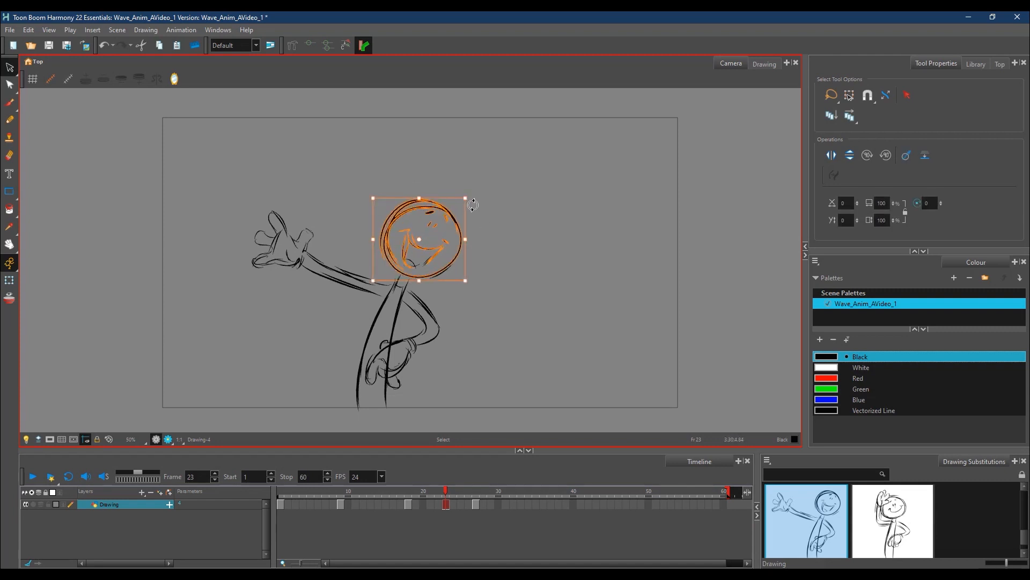
left_click(409, 491)
left_click(446, 491)
left_click(476, 491)
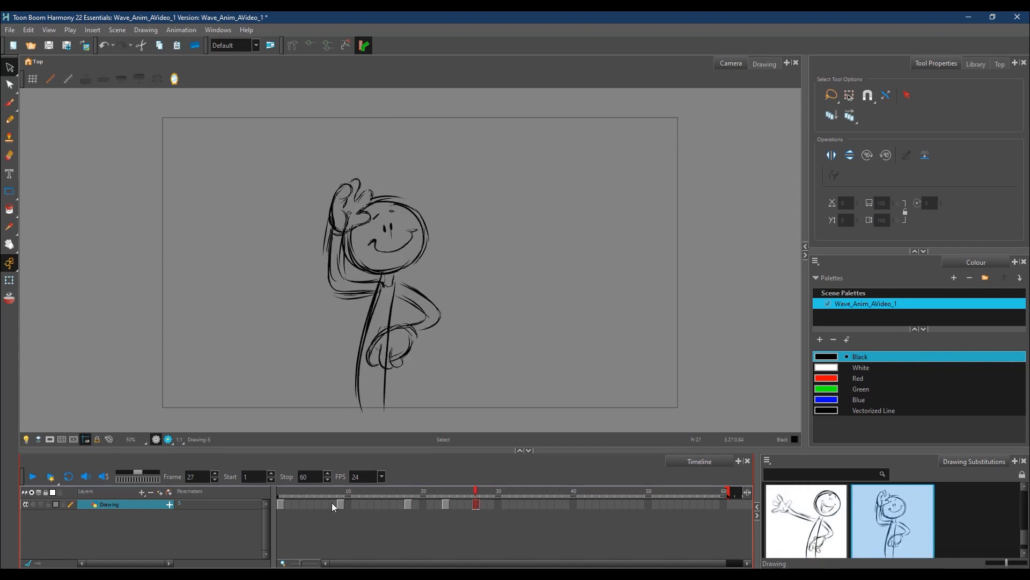
- Scale up the whole head on frame 9 slightly, including its stray outline stroke, and check it against frames 18, 23 and 27
left_click(289, 494)
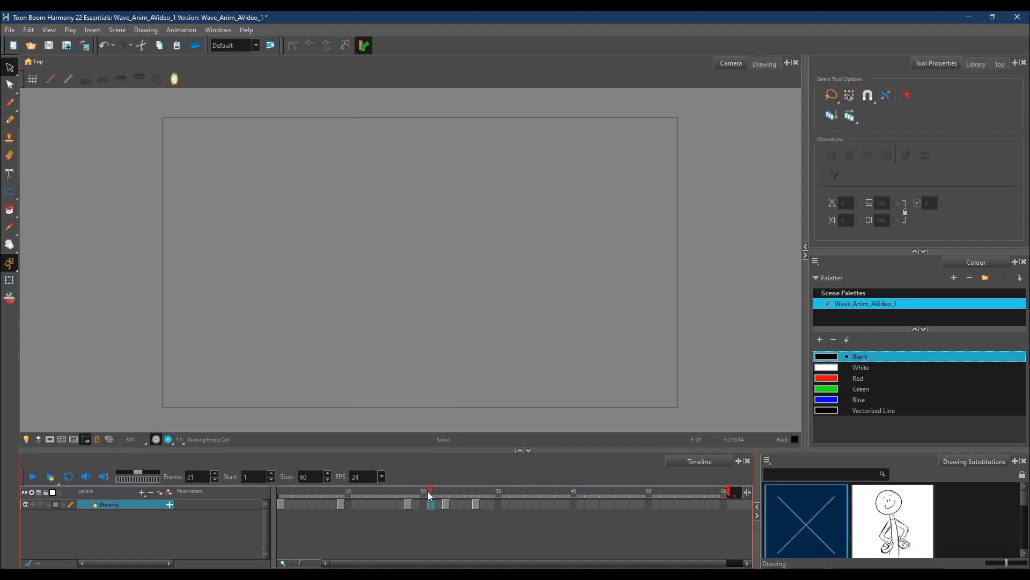
left_click_drag(430, 493, 341, 494)
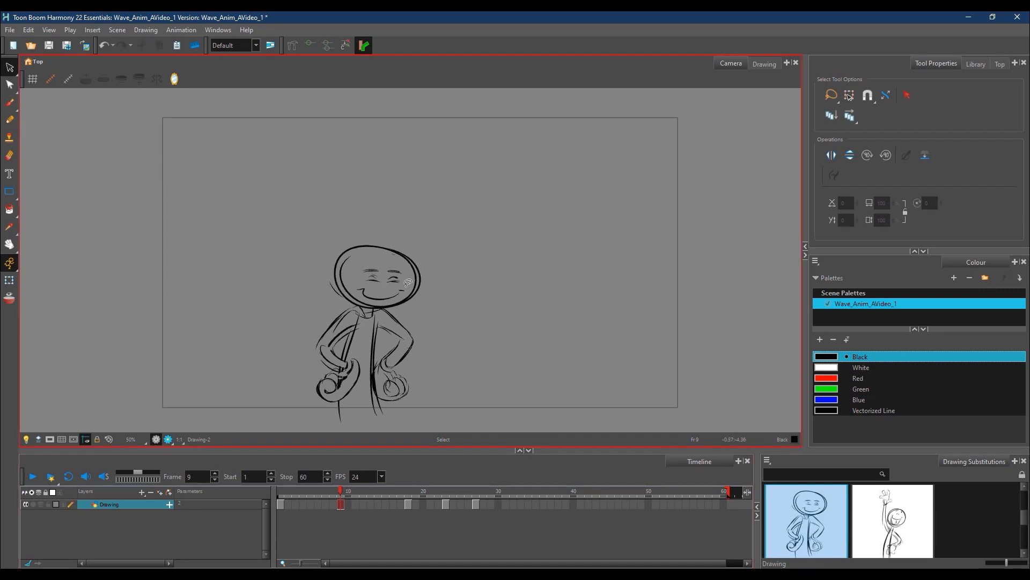
left_click_drag(341, 232, 429, 258)
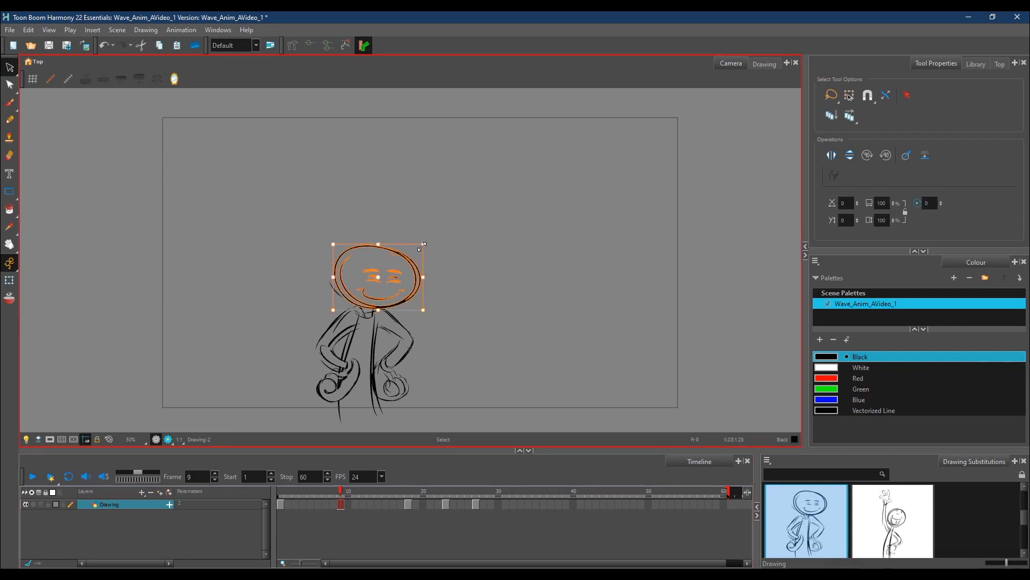
left_click(332, 288, "shift")
left_click_drag(423, 246, 433, 238)
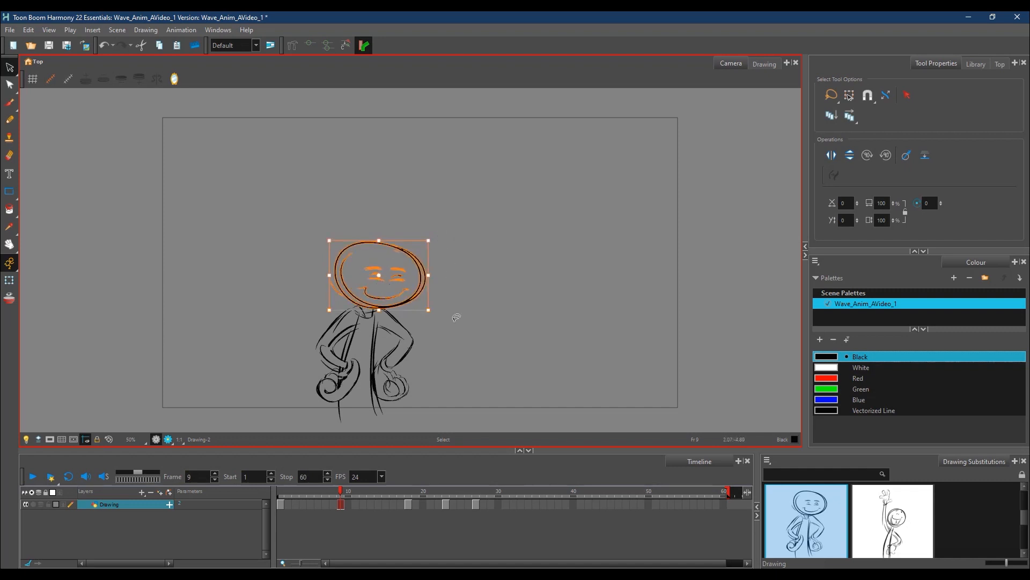
left_click(420, 492)
mouse_move(449, 492)
left_mouse_down()
mouse_move(482, 490)
mouse_move(417, 484)
left_mouse_up()
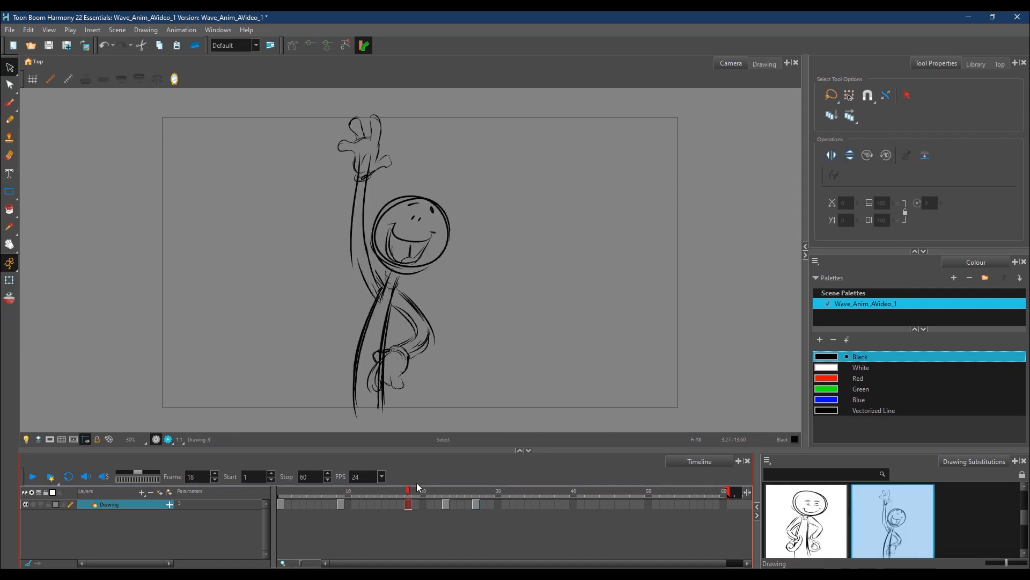
left_click(446, 491)
left_click(476, 492)
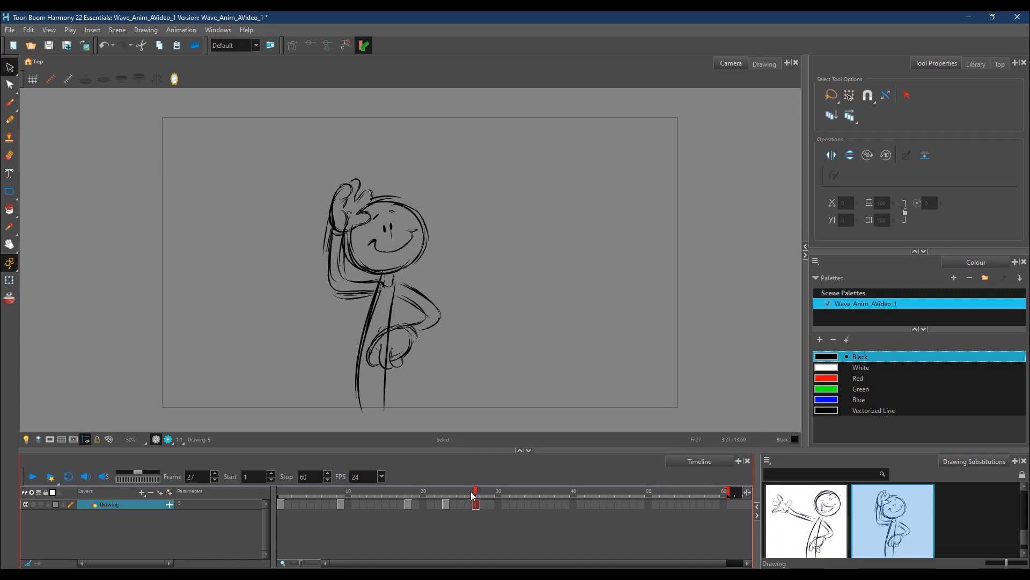
- Turn on the onion skin and draw a round head with eyes, eyebrows and a closed smile on frame 31
left_click(505, 491)
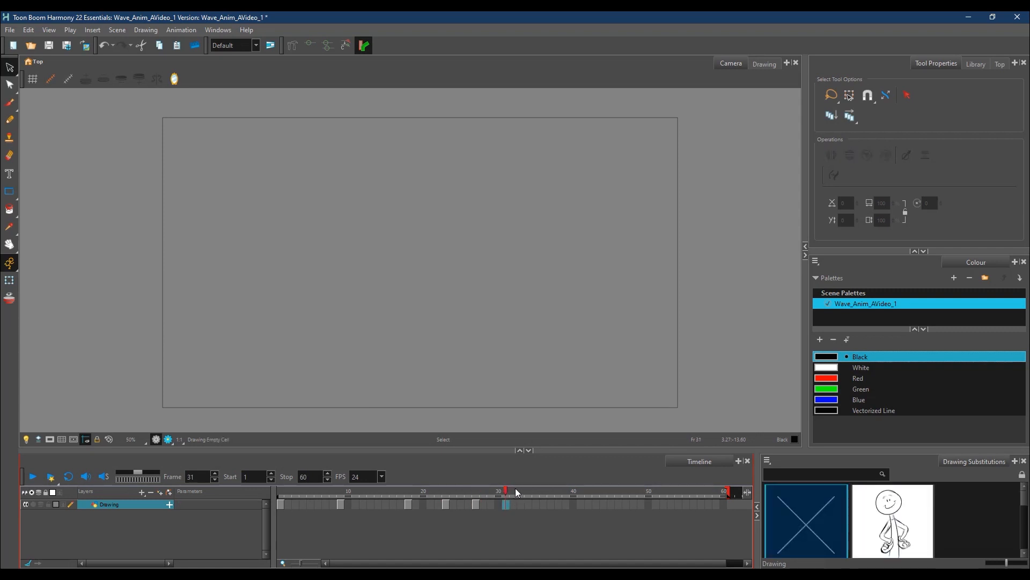
left_click(9, 102)
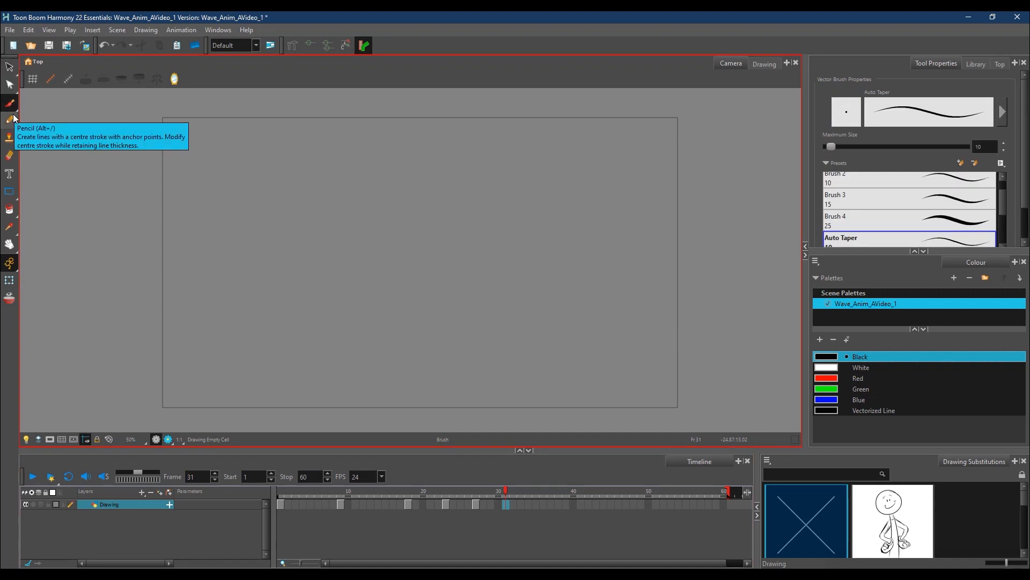
left_click(9, 298)
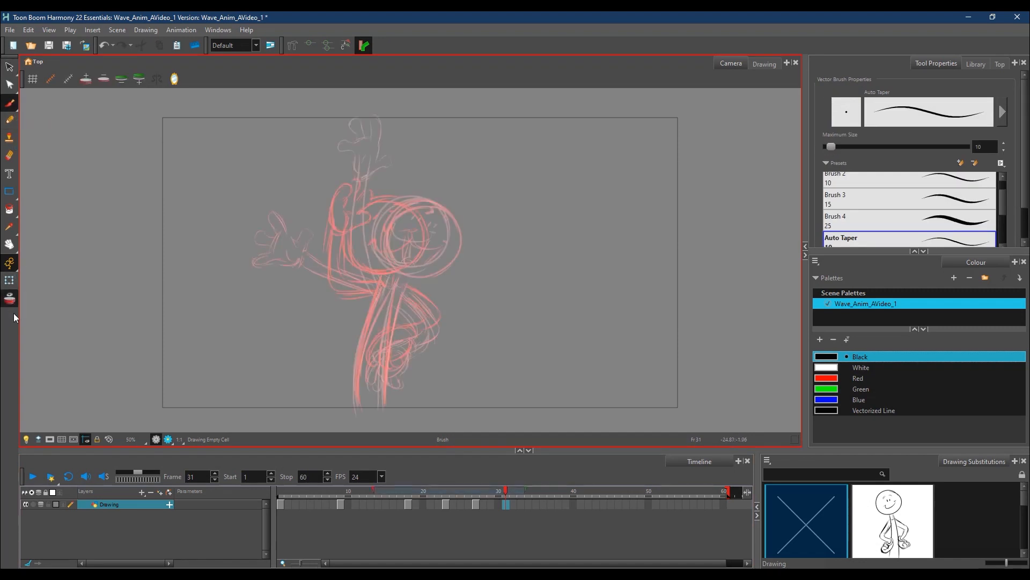
mouse_move(431, 203)
left_mouse_down()
mouse_move(384, 208)
mouse_move(451, 226)
mouse_move(407, 265)
mouse_move(375, 220)
mouse_move(419, 218)
left_mouse_up()
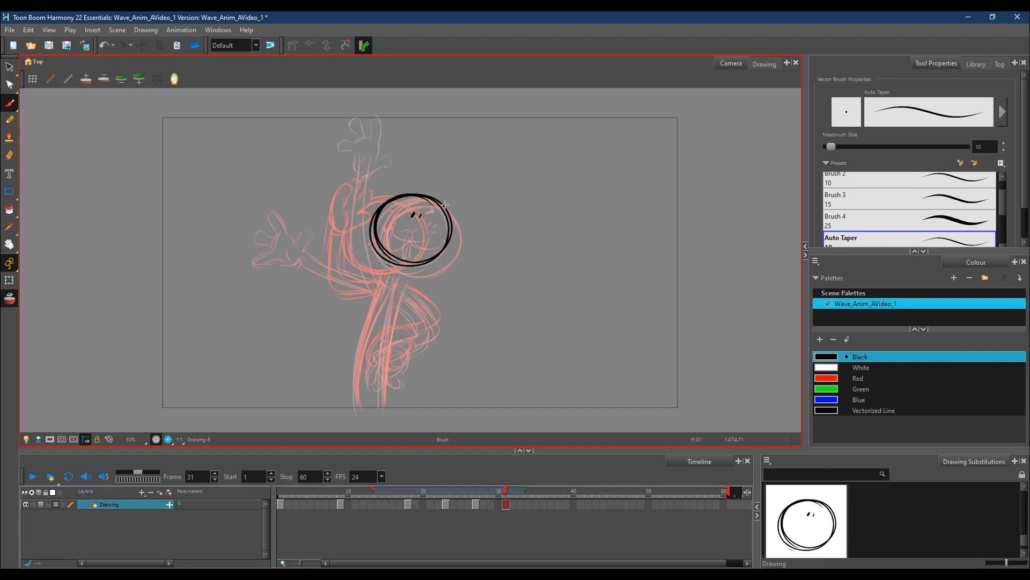
mouse_move(395, 220)
left_mouse_down()
mouse_move(405, 235)
mouse_move(434, 228)
left_mouse_up()
- Draw the neck, two torso lines and the right arm bent with its hand on the hip on frame 31
left_click_drag(396, 260, 357, 407)
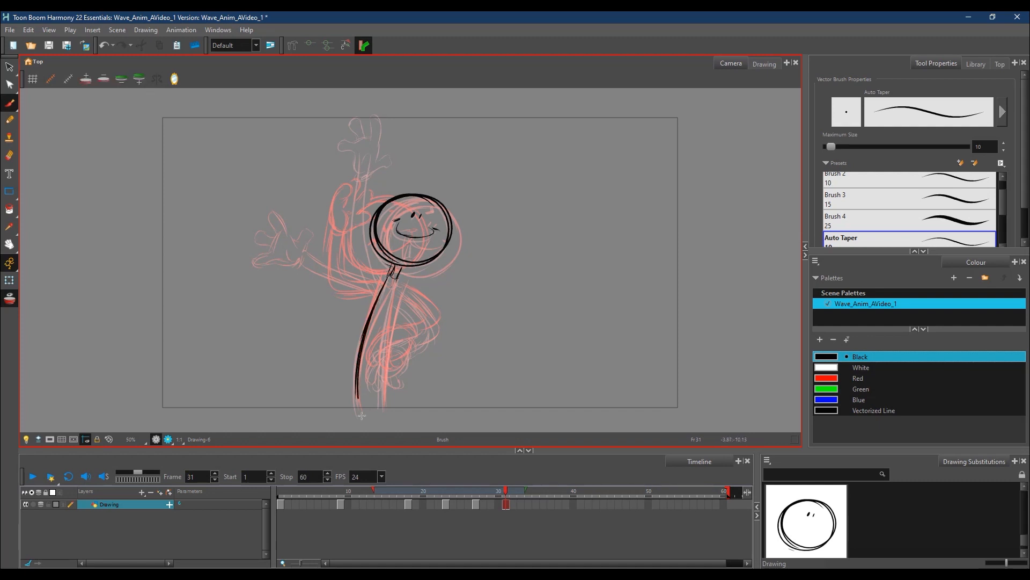
left_click_drag(400, 280, 382, 406)
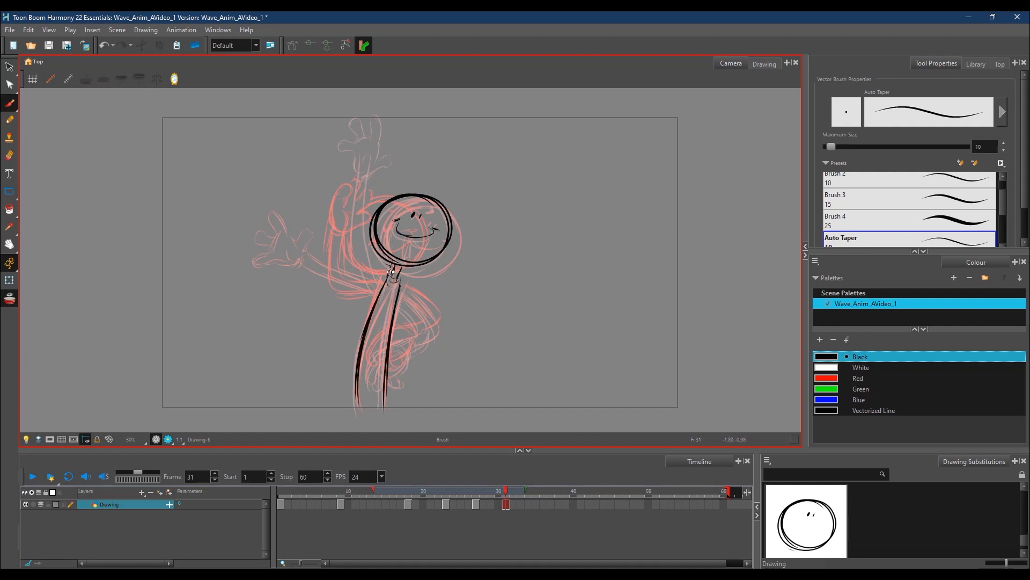
mouse_move(406, 278)
left_mouse_down()
mouse_move(431, 312)
mouse_move(428, 330)
mouse_move(400, 343)
mouse_move(410, 355)
mouse_move(405, 340)
mouse_move(416, 348)
mouse_move(430, 314)
mouse_move(401, 294)
mouse_move(438, 313)
mouse_move(381, 360)
mouse_move(405, 366)
mouse_move(411, 355)
mouse_move(396, 375)
mouse_move(371, 369)
mouse_move(373, 359)
mouse_move(362, 380)
mouse_move(375, 372)
mouse_move(379, 392)
mouse_move(384, 376)
mouse_move(399, 388)
mouse_move(399, 374)
mouse_move(403, 386)
mouse_move(382, 350)
left_mouse_up()
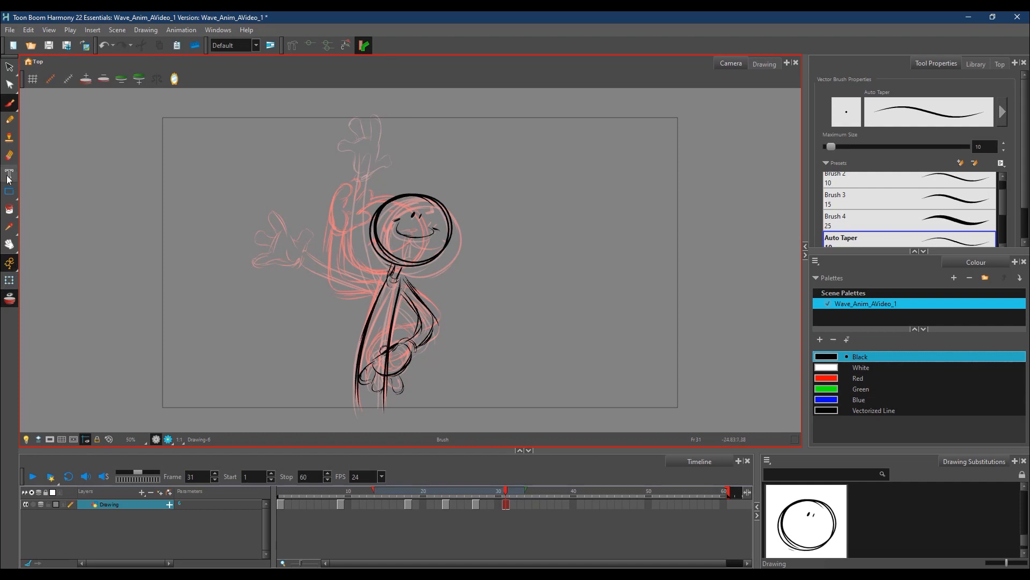
- Erase the torso line crossing the hand on the hip and refine the hand's outline with the brush on frame 31
left_click(9, 155)
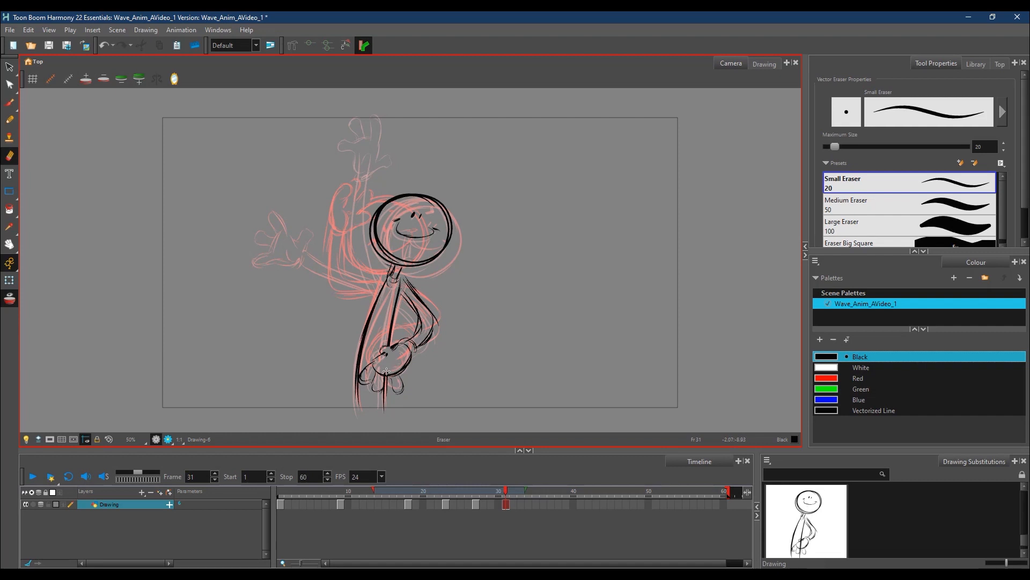
mouse_move(386, 370)
left_mouse_down()
mouse_move(386, 355)
mouse_move(380, 370)
mouse_move(370, 366)
mouse_move(395, 377)
mouse_move(382, 355)
mouse_move(393, 349)
mouse_move(375, 357)
mouse_move(396, 345)
mouse_move(382, 355)
left_mouse_up()
left_click(10, 102)
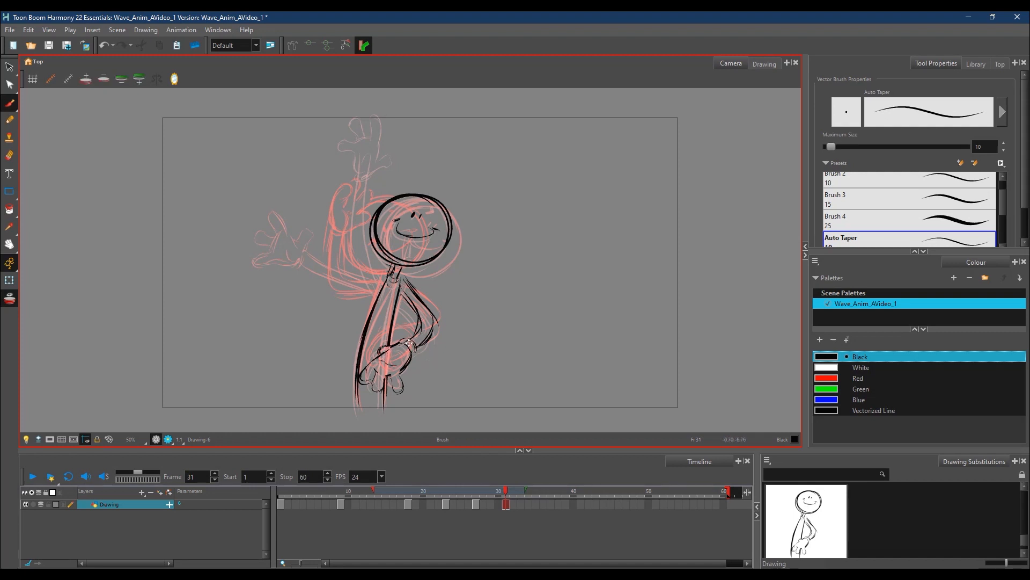
mouse_move(414, 348)
left_mouse_down()
mouse_move(396, 394)
mouse_move(408, 381)
left_mouse_up()
- Compare frame 31 with frame 1, scale up its head with the face slightly, and recheck the pose
left_click(281, 490)
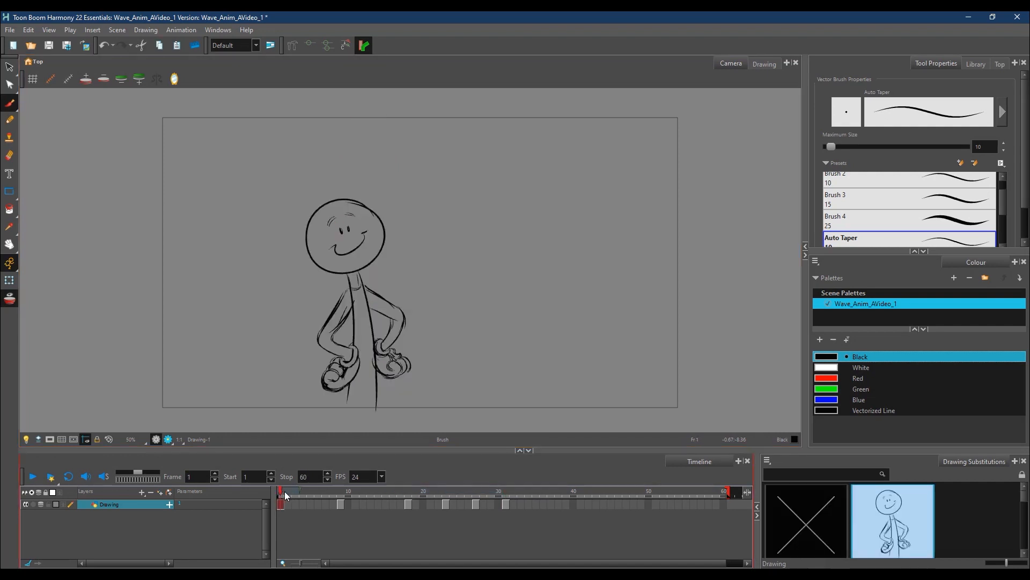
left_click(506, 491)
key("alt+s")
mouse_move(434, 178)
left_mouse_down()
mouse_move(377, 243)
mouse_move(461, 188)
left_mouse_up()
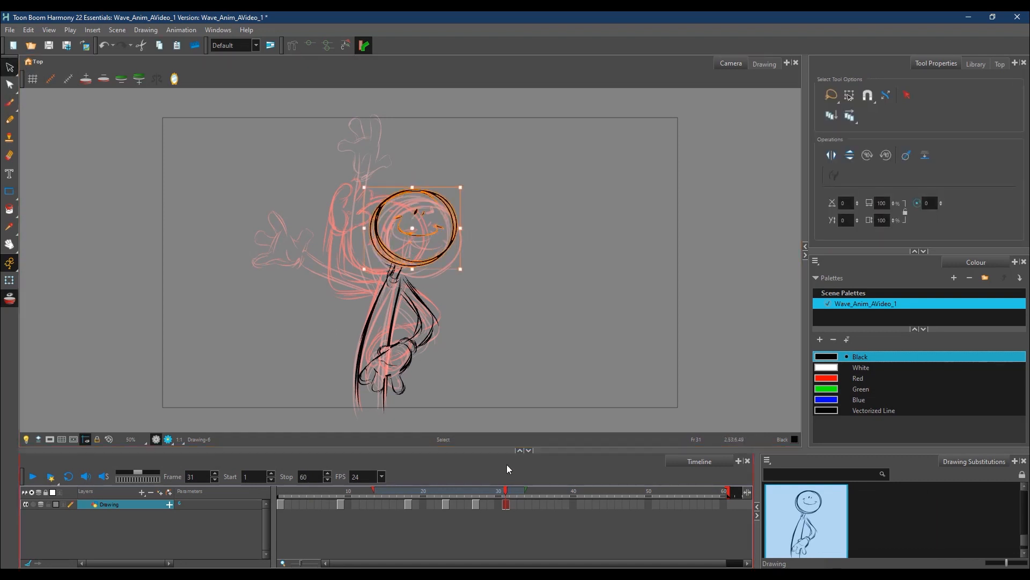
mouse_move(523, 490)
left_mouse_down()
mouse_move(280, 488)
mouse_move(506, 491)
left_mouse_up()
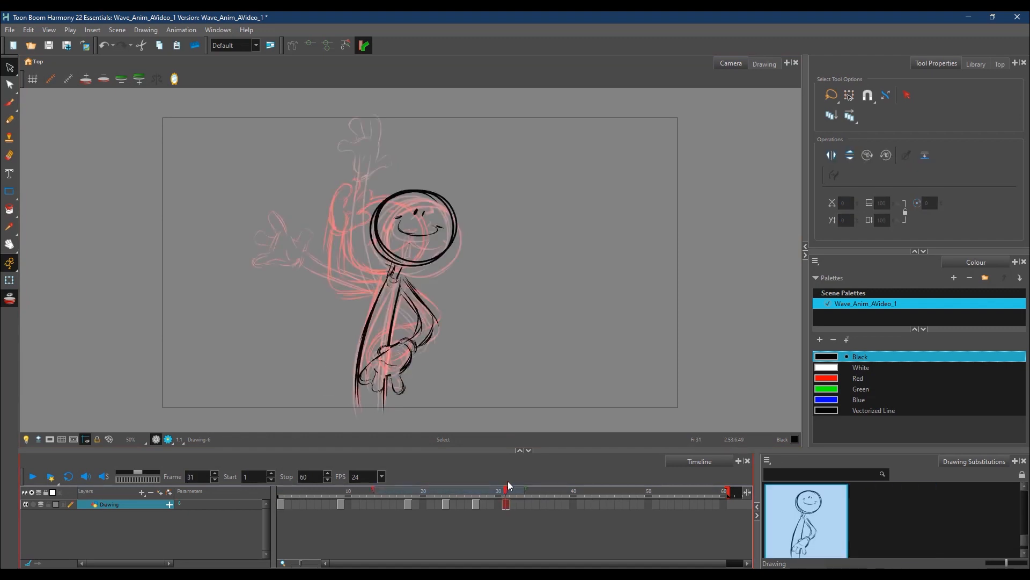
- Draw the left arm stretched out sideways with a cuff and an open hand with spread fingers on frame 31
key("alt+b")
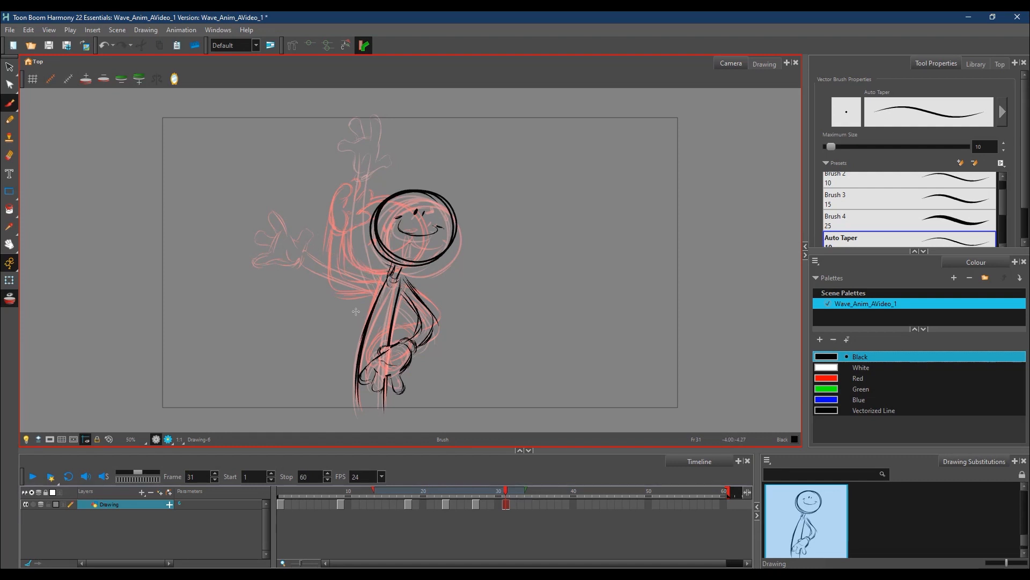
mouse_move(391, 278)
left_mouse_down()
mouse_move(336, 279)
mouse_move(306, 296)
mouse_move(386, 283)
mouse_move(310, 297)
mouse_move(316, 283)
mouse_move(313, 298)
left_mouse_up()
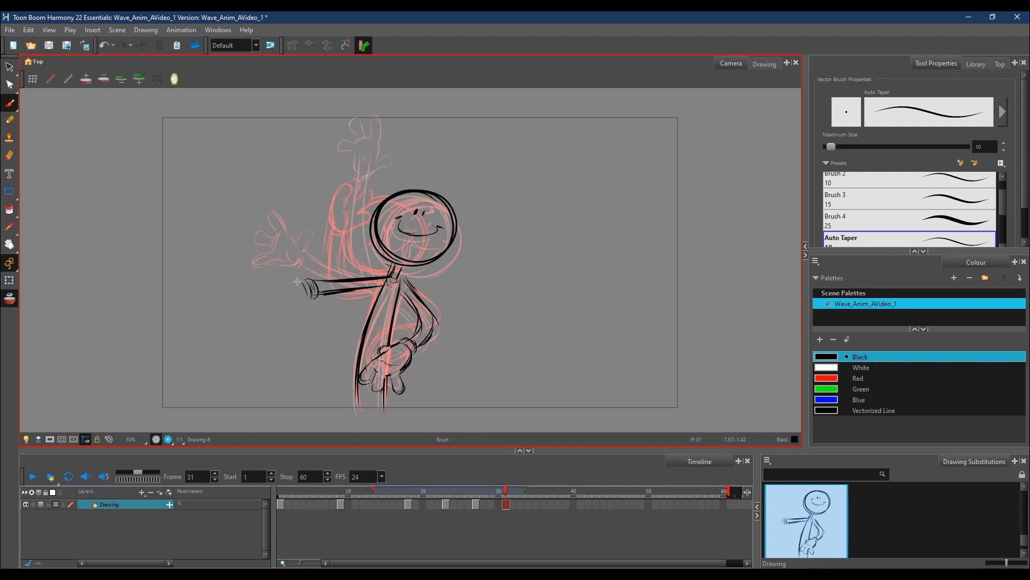
mouse_move(281, 283)
left_mouse_down()
mouse_move(290, 255)
mouse_move(305, 269)
mouse_move(294, 273)
mouse_move(301, 282)
mouse_move(303, 269)
mouse_move(284, 257)
mouse_move(297, 282)
mouse_move(249, 281)
mouse_move(272, 291)
mouse_move(250, 299)
mouse_move(275, 315)
left_mouse_up()
mouse_move(275, 315)
left_mouse_down()
mouse_move(307, 292)
mouse_move(293, 302)
mouse_move(285, 291)
left_mouse_up()
left_click_drag(305, 281, 309, 296)
left_click_drag(282, 263, 281, 277)
key("e")
mouse_move(287, 255)
left_mouse_down()
mouse_move(275, 261)
mouse_move(298, 262)
mouse_move(282, 277)
mouse_move(298, 275)
mouse_move(295, 257)
left_mouse_up()
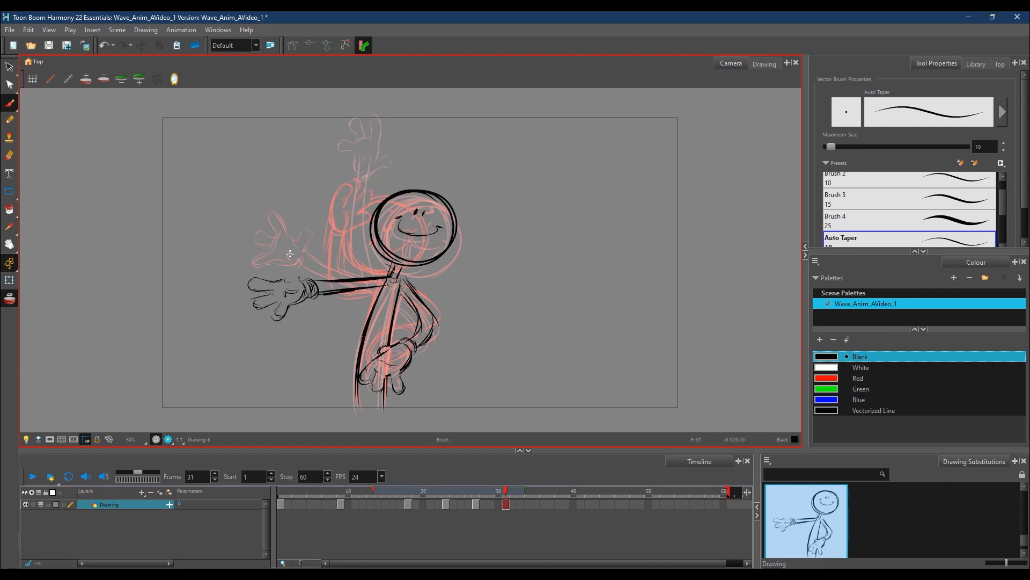
mouse_move(289, 252)
left_mouse_down()
mouse_move(304, 279)
mouse_move(288, 274)
left_mouse_up()
left_click_drag(291, 276, 242, 291)
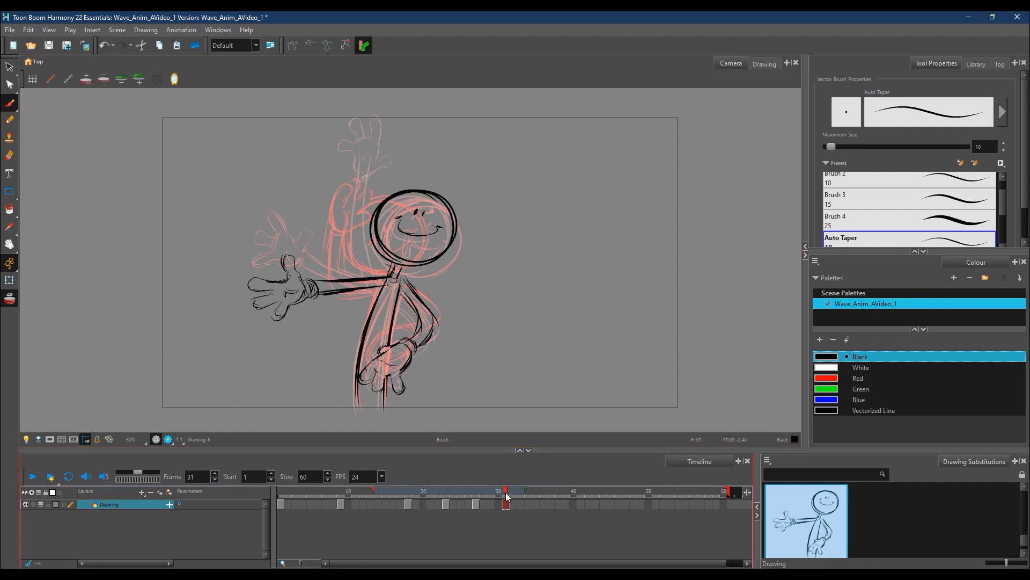
- Scrub through the poses and compare them from the empty frame 36, varying how far back the onion skin reaches
left_click_drag(510, 491, 271, 507)
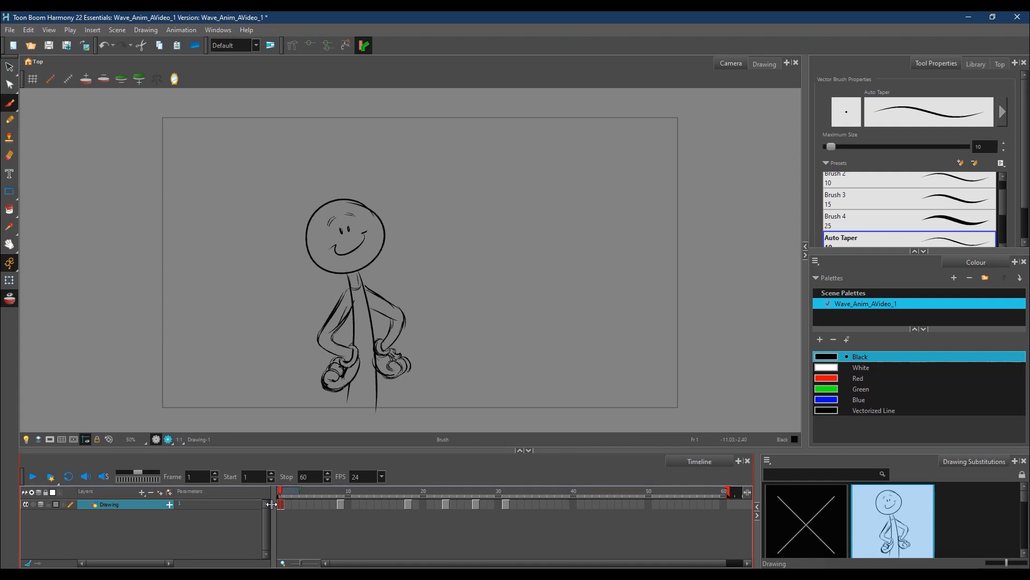
left_click(543, 492)
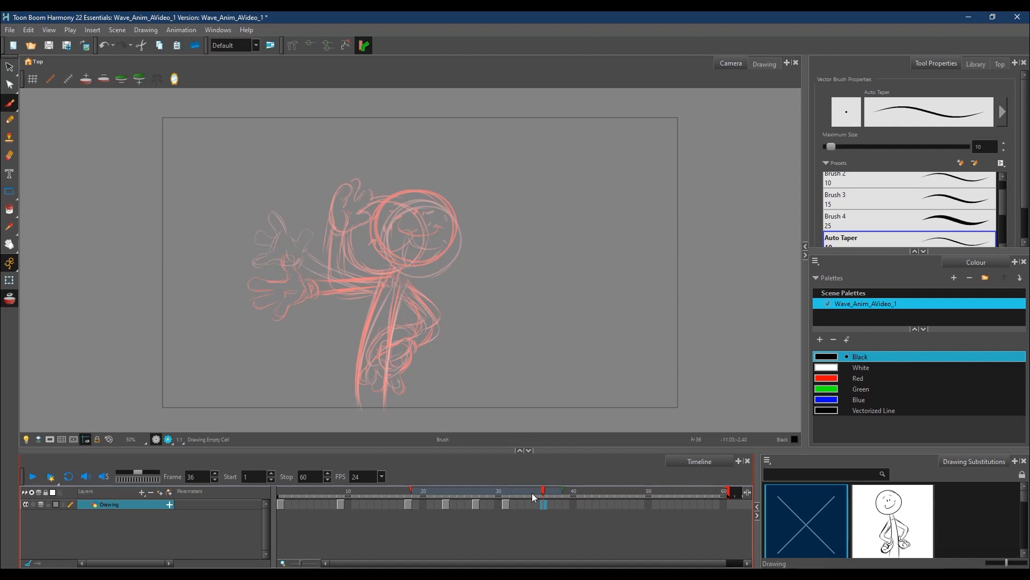
left_click_drag(411, 490, 275, 494)
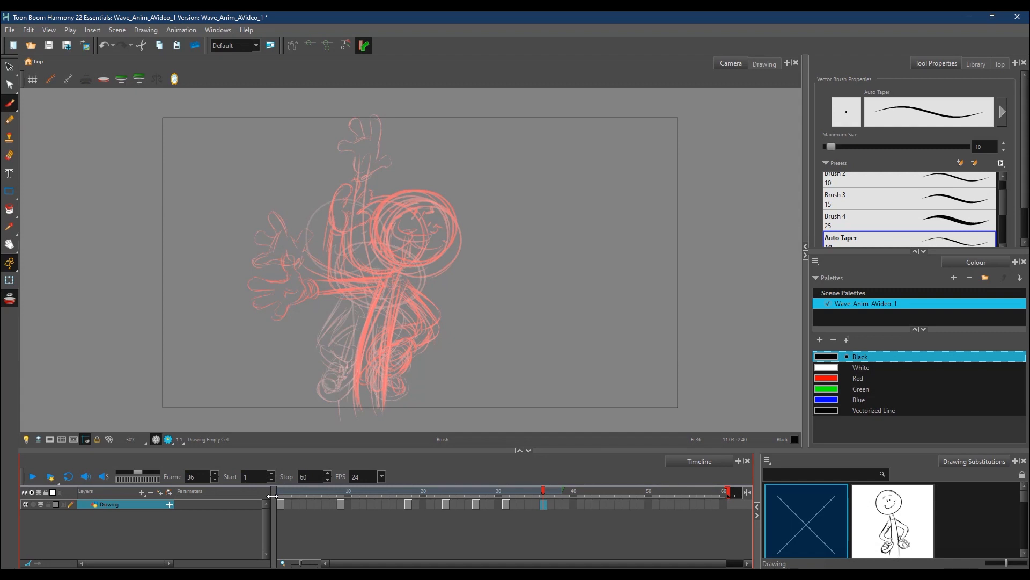
left_click_drag(272, 496, 443, 487)
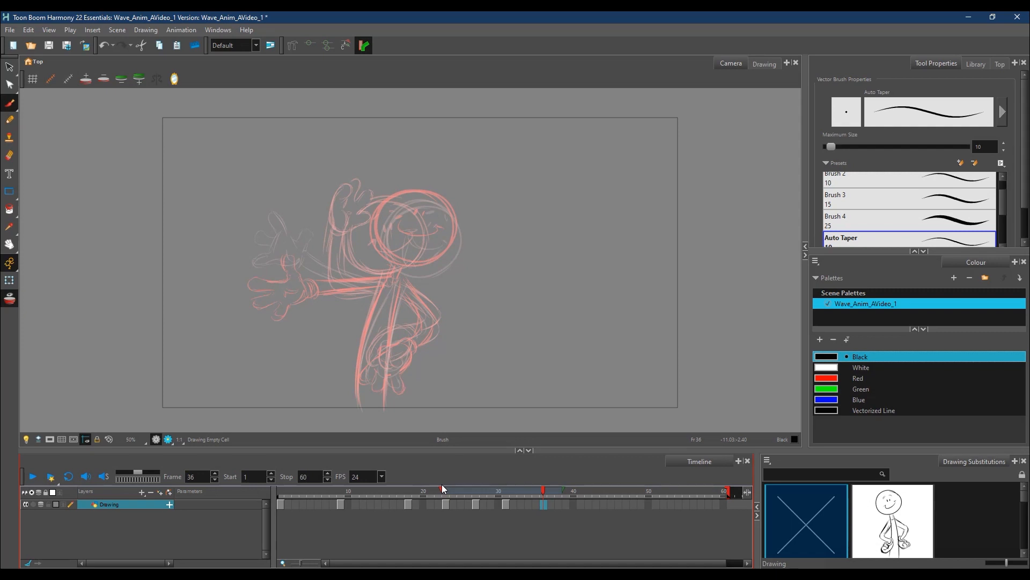
left_click(571, 506)
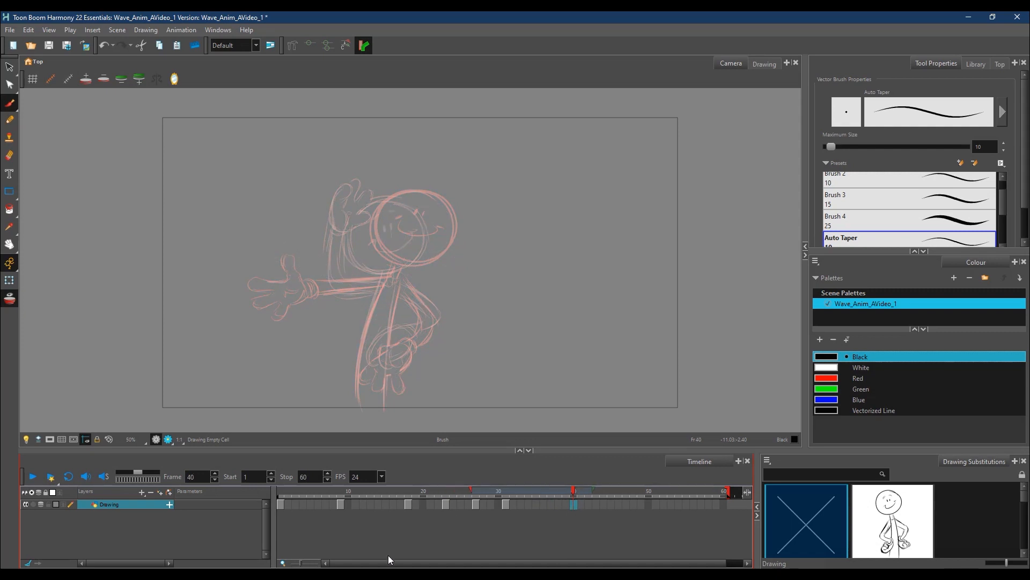
- Fill the empty cells of the drawing layer from frame 1 to frame 38 so each pose holds until the next
left_click(508, 490)
left_click(557, 506)
left_click(281, 505, "shift")
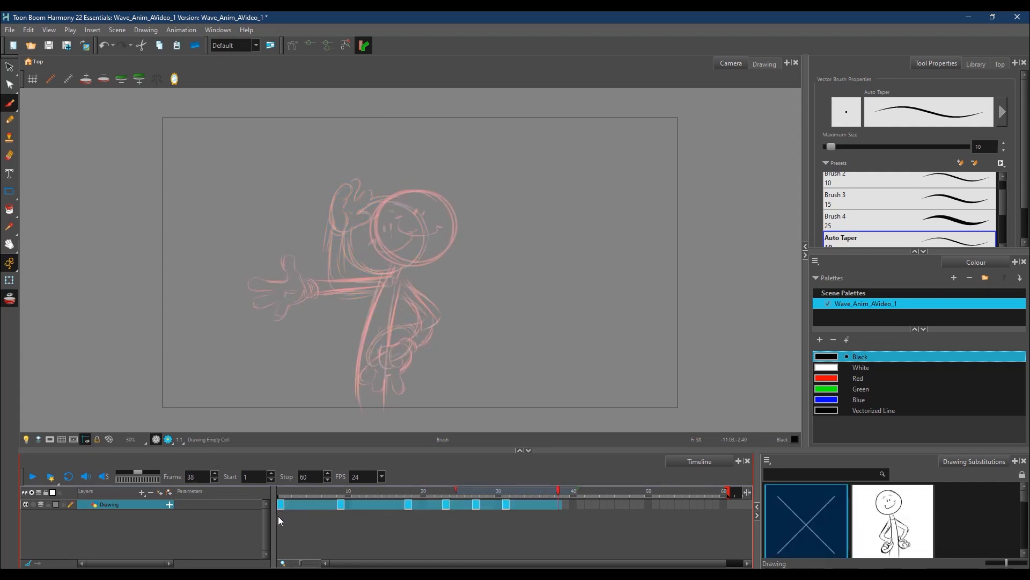
right_click(521, 504)
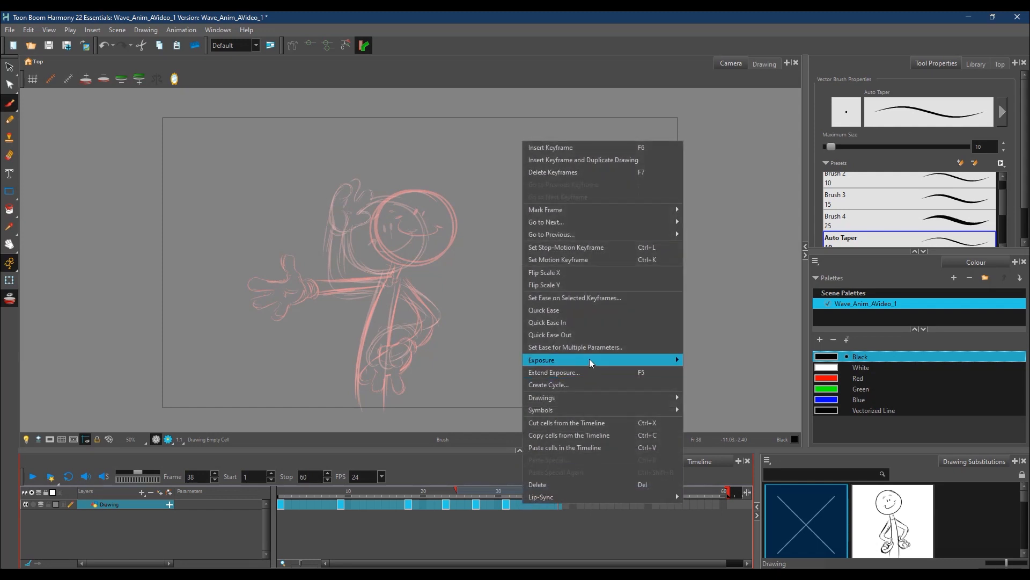
mouse_move(589, 358)
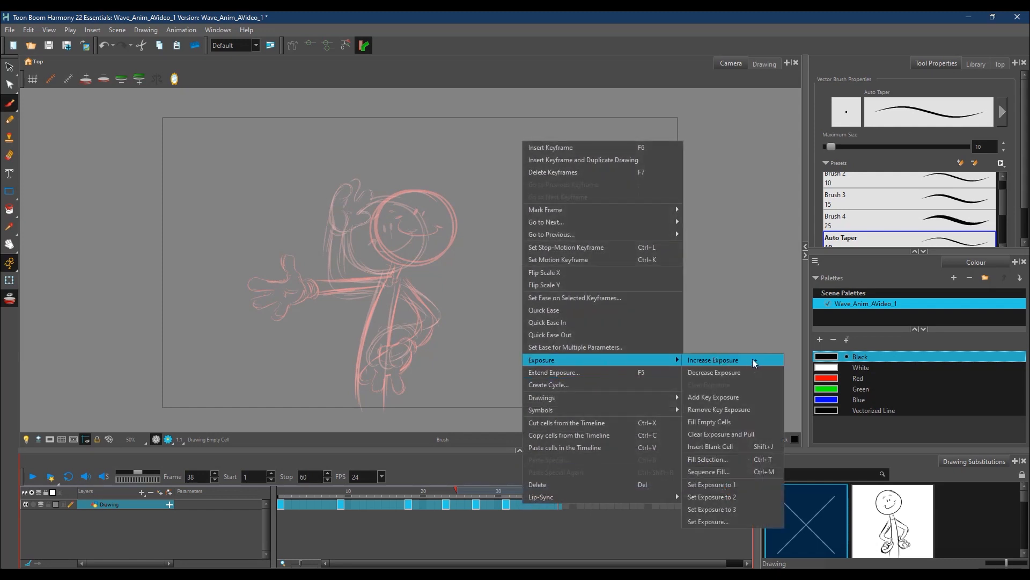
left_click(734, 422)
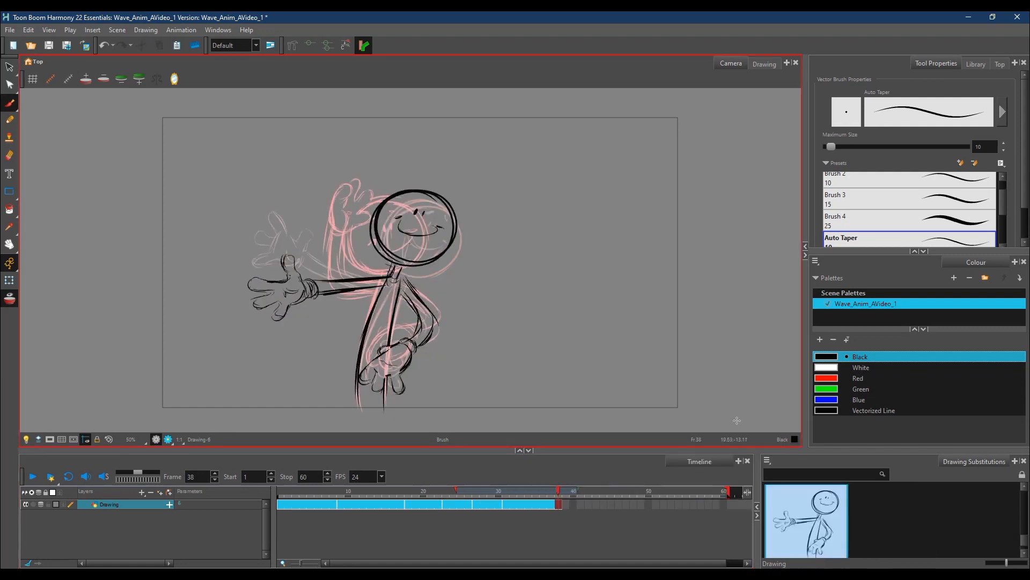
- Turn off the onion skin, then set the playback stop to frame 38 and play the animation from frame 1
left_click(10, 299)
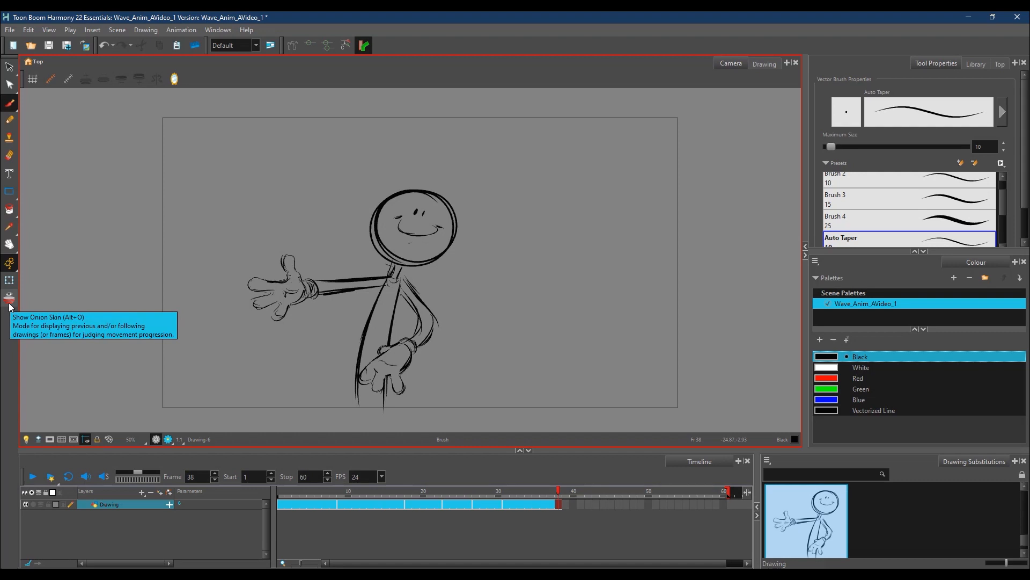
left_click(284, 493)
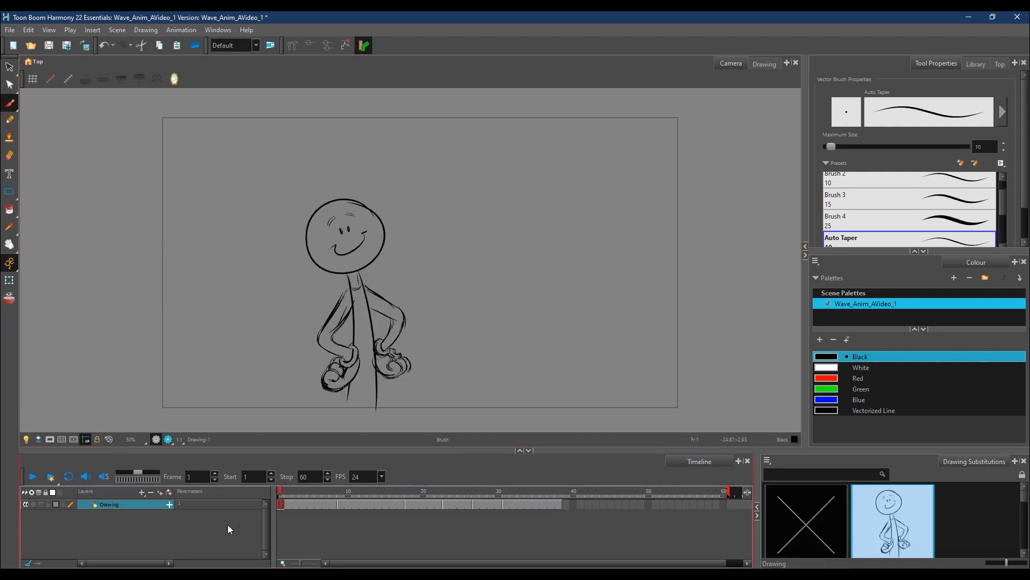
left_click_drag(730, 493, 570, 494)
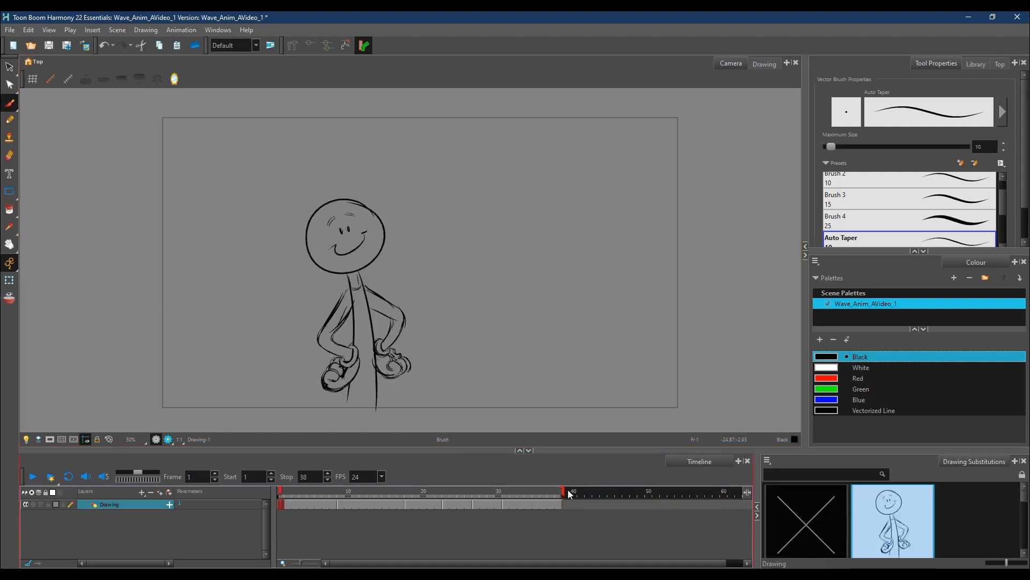
left_click(32, 476)
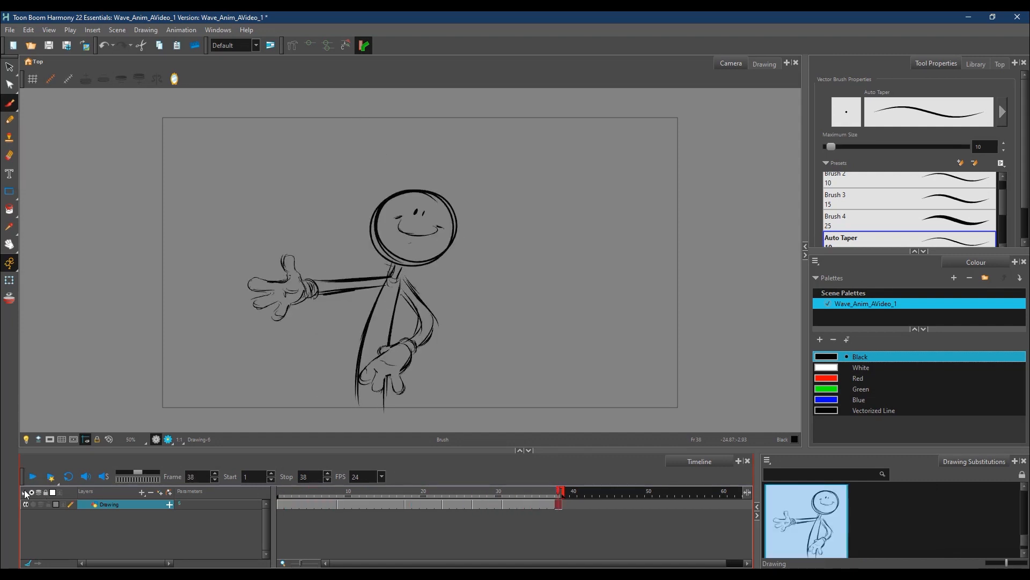
- Scrub from the raised-arm pose to the last pose and replay the animation to judge the timing
left_click(406, 493)
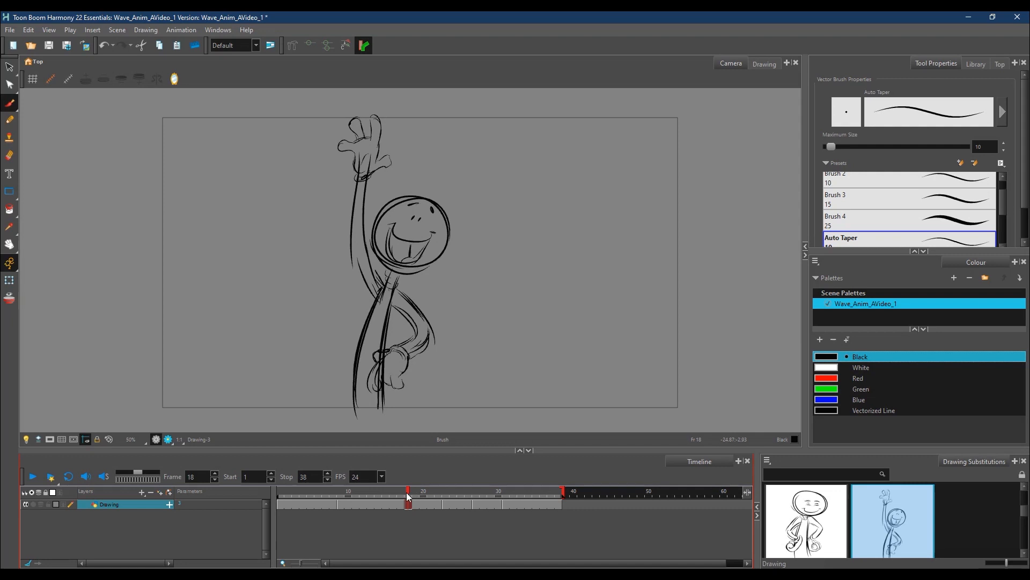
left_click(401, 493)
mouse_move(405, 491)
left_mouse_down()
mouse_move(453, 492)
mouse_move(375, 491)
mouse_move(521, 484)
left_mouse_up()
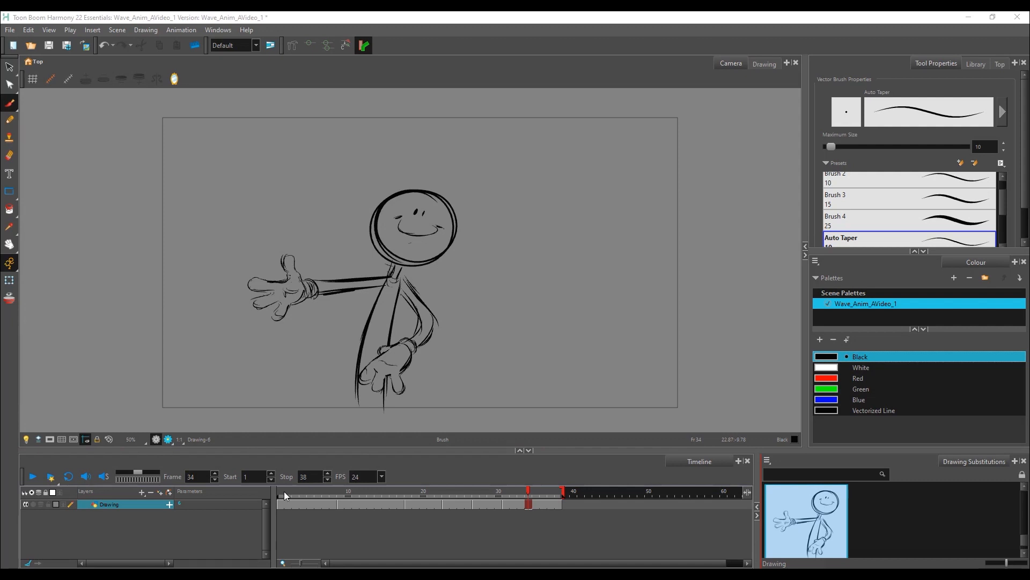
left_click(288, 490)
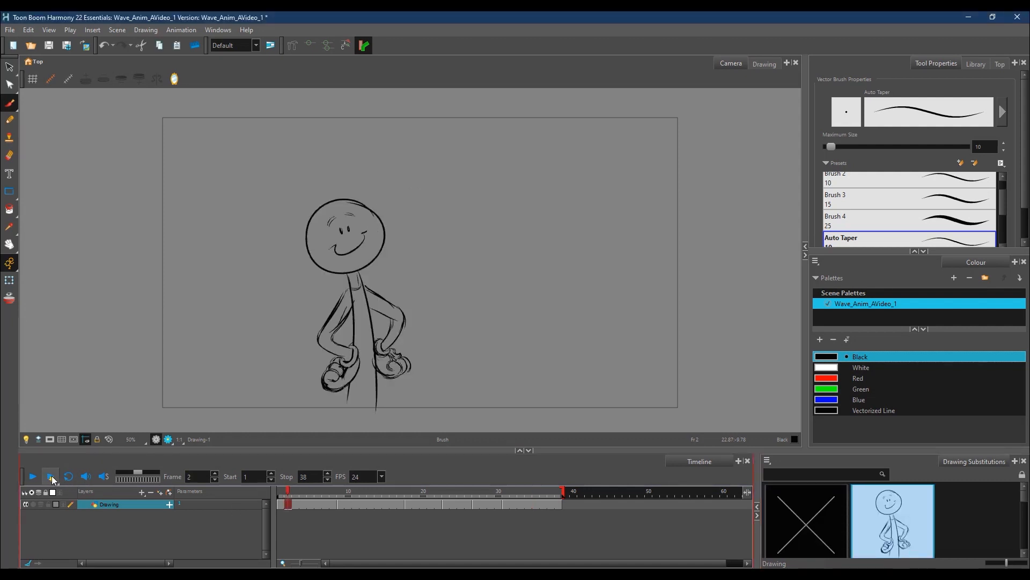
left_click(34, 476)
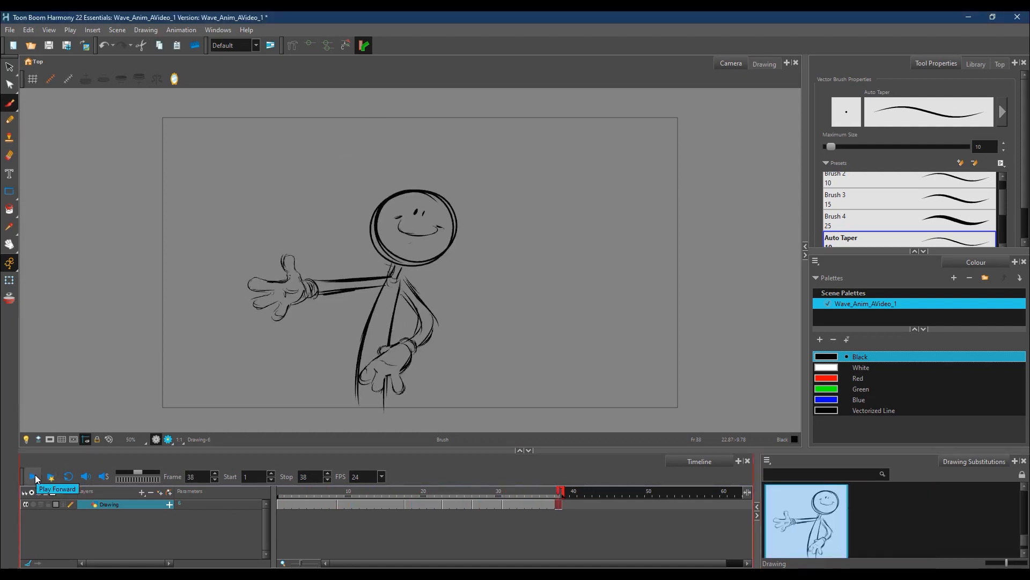
left_click(34, 477)
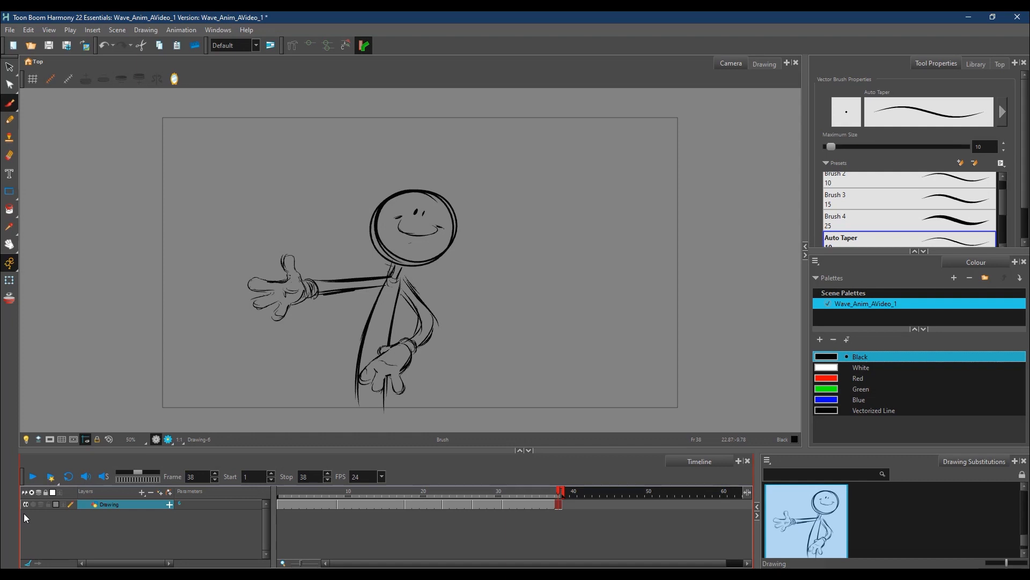
left_click(30, 482)
- Increase the exposure of the wave-back drawing at frame 28 so the pose holds for more frames
left_click(483, 494)
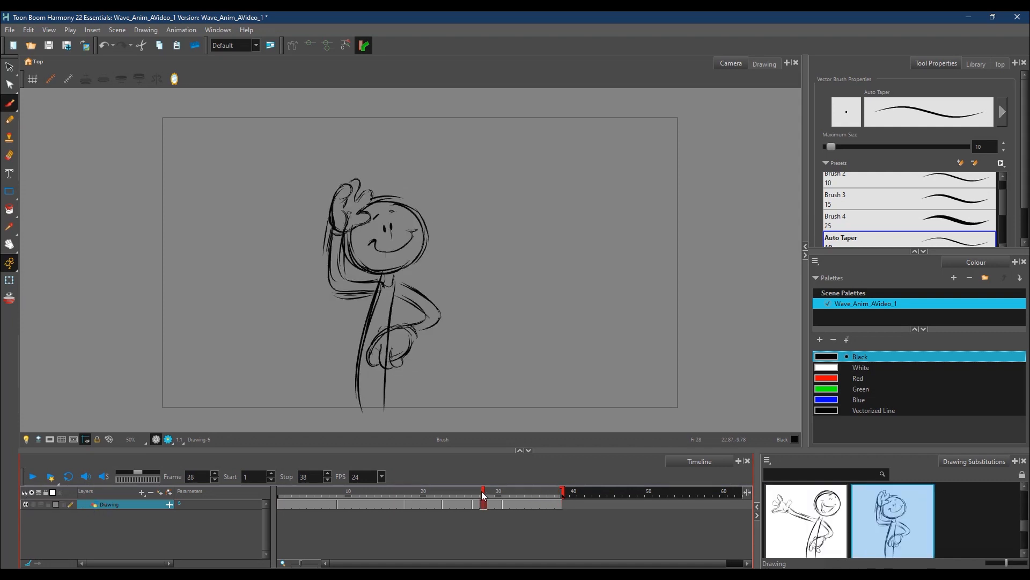
right_click(482, 504)
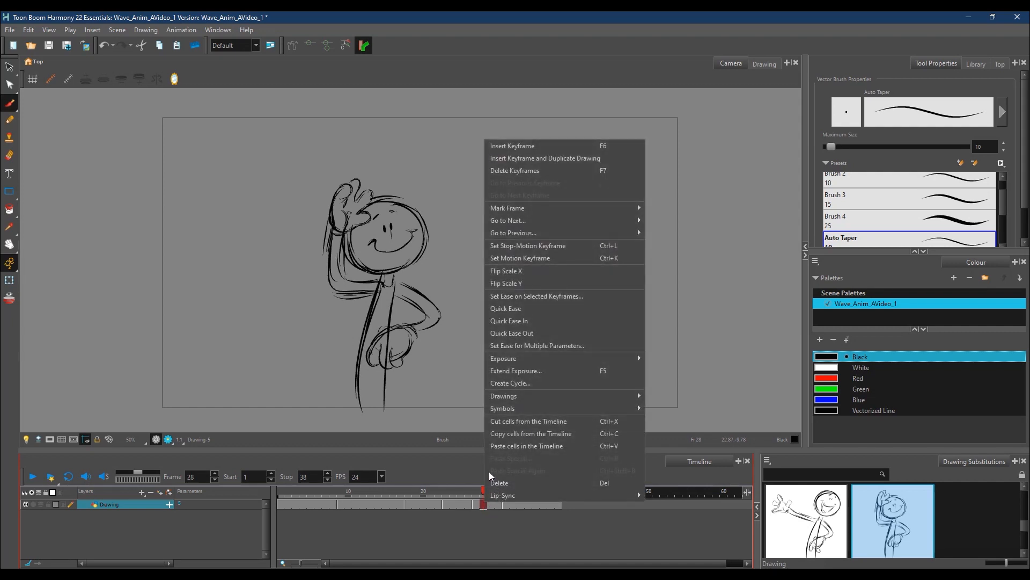
mouse_move(541, 360)
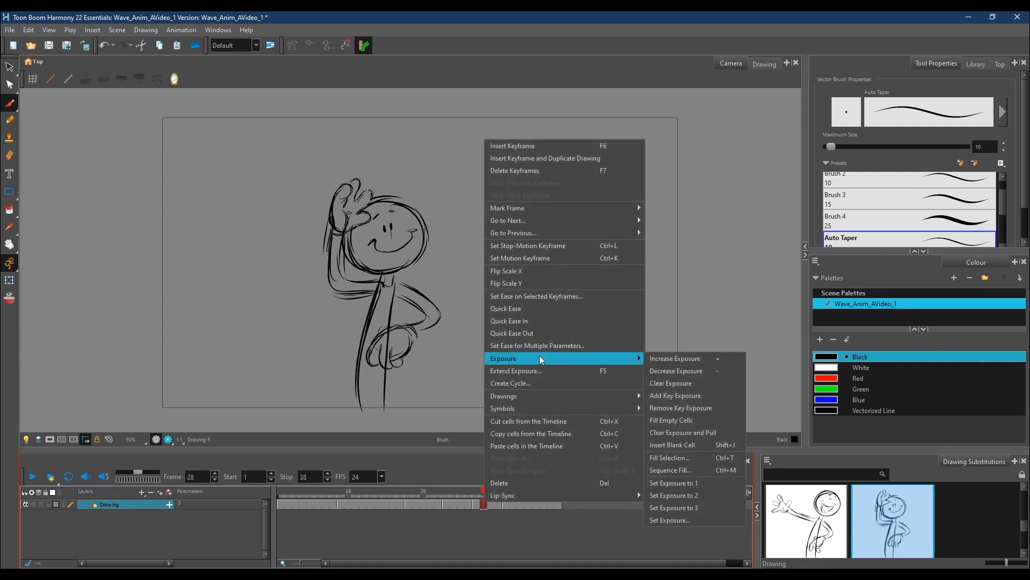
left_click(714, 360)
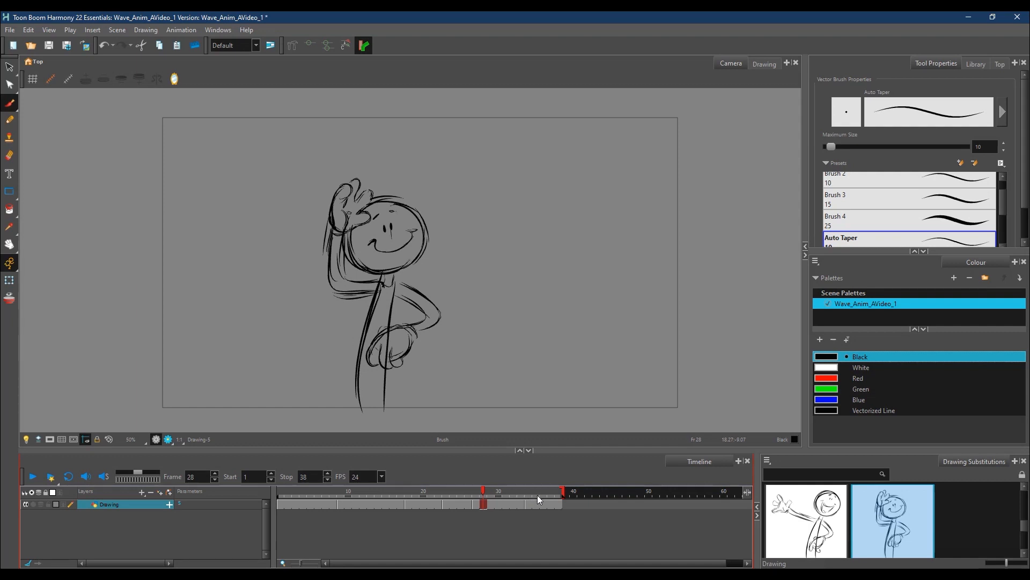
- Extend the playback stop to frame 43 and play the animation to check the new timing
left_click(537, 495)
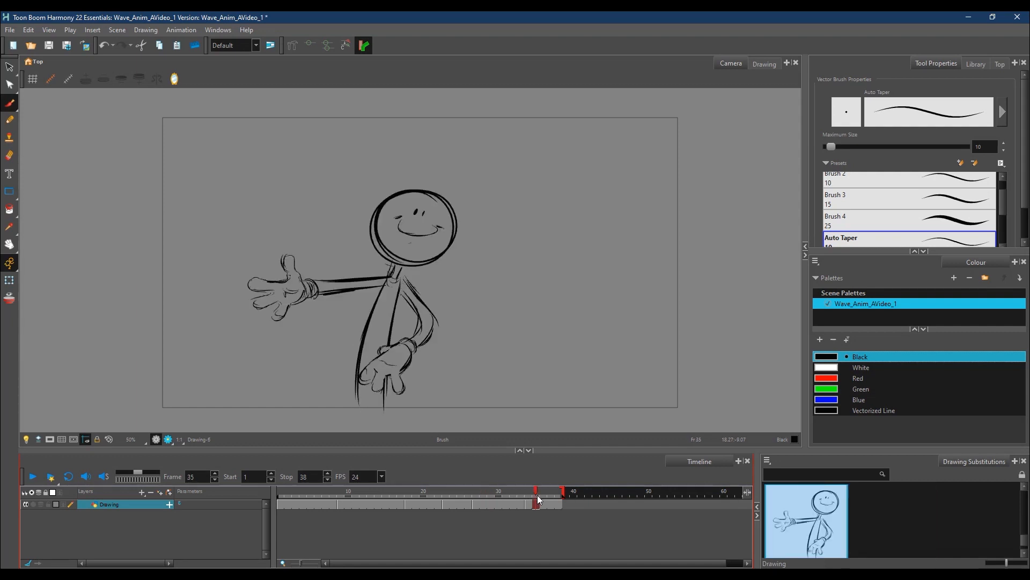
left_click_drag(564, 494, 604, 495)
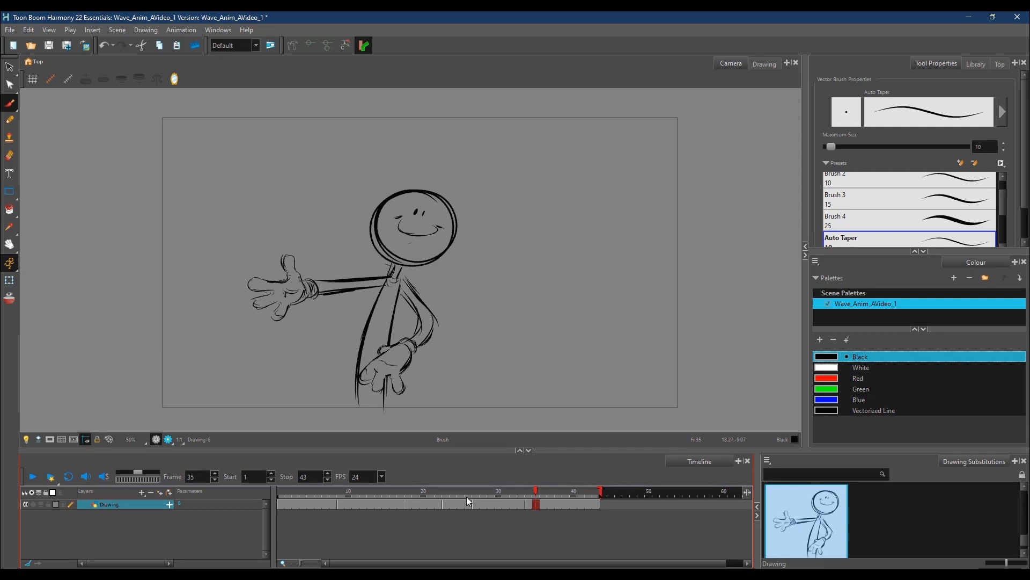
left_click(33, 476)
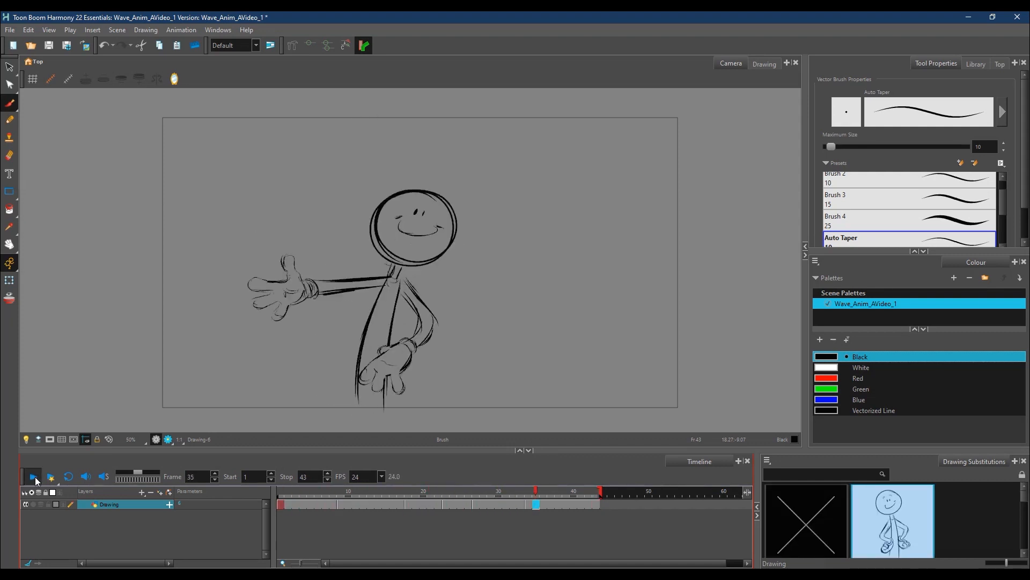
left_click(35, 478)
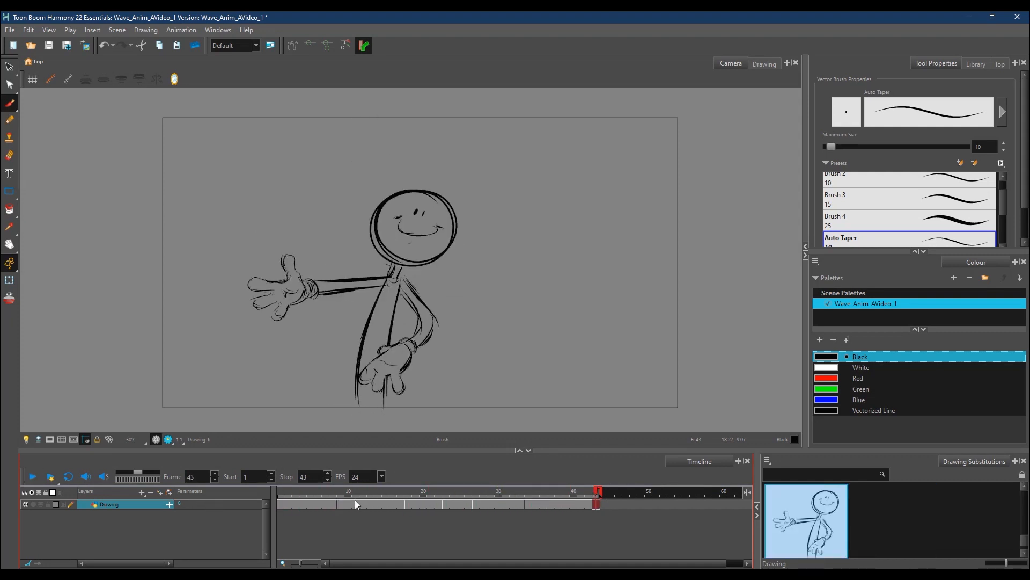
- Increase the exposure of the first standing pose so that it holds through frame 12
left_click(302, 493)
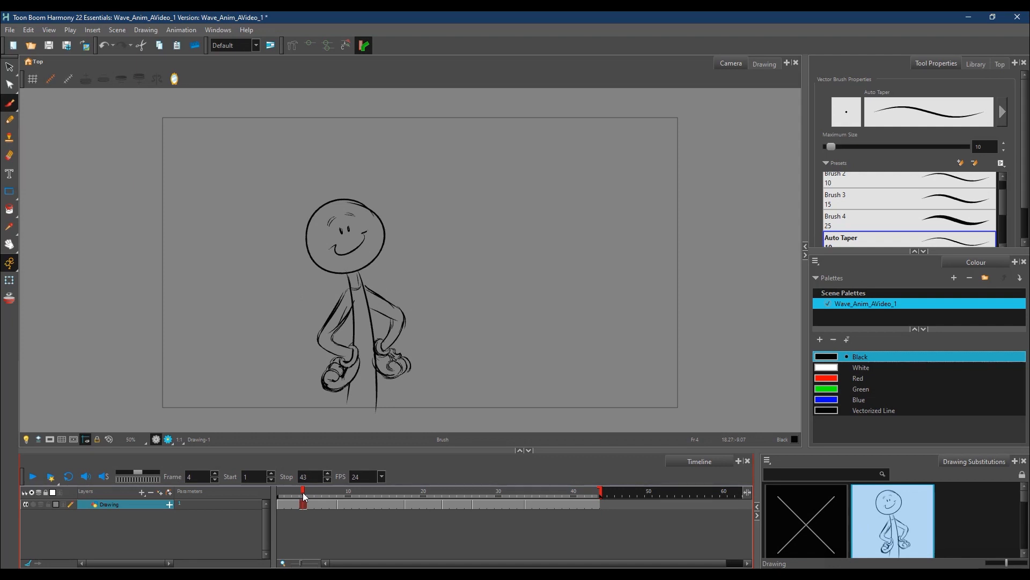
key("plus")
key("plus")
key("plus")
key("plus")
- Extend the playback stop to frame 48 and play the animation to judge the longer opening hold
left_click(362, 492)
mouse_move(607, 495)
left_mouse_down()
mouse_move(650, 494)
mouse_move(638, 494)
left_mouse_up()
left_click(33, 476)
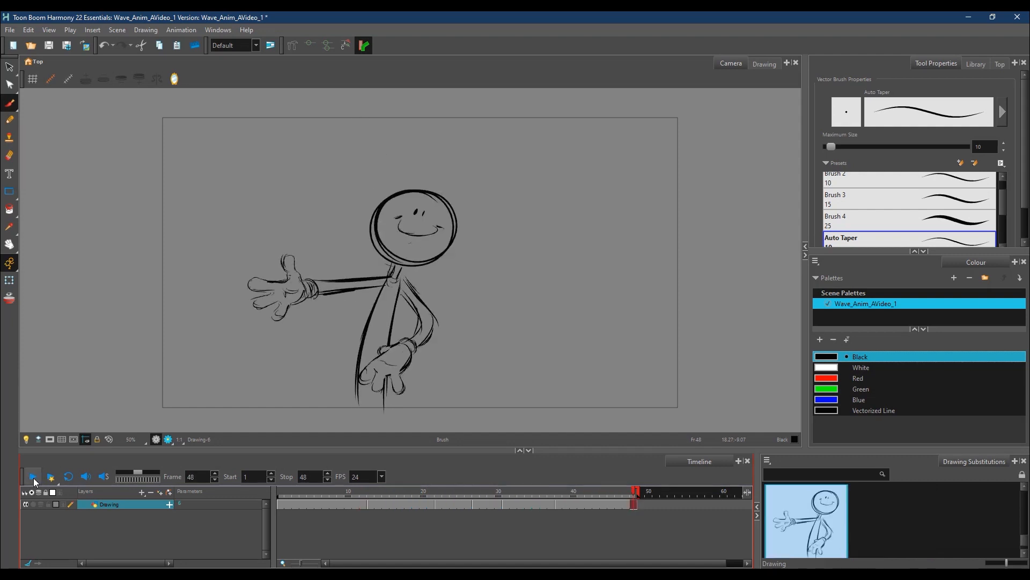
left_click(33, 477)
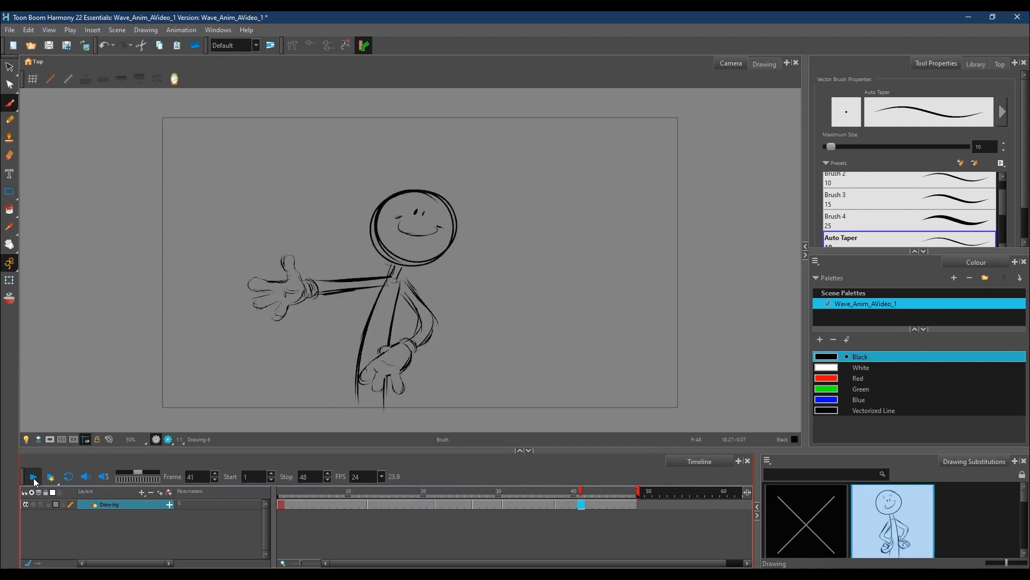
left_click(33, 476)
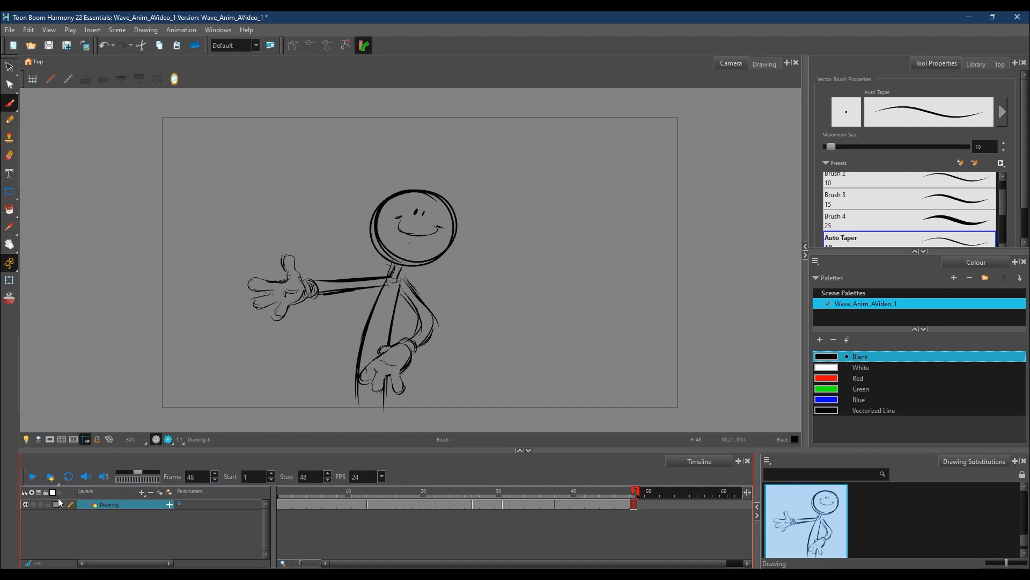
- Try to clear the exposure of the first pose's held cells from frame 2 to frame 12
left_click(321, 492)
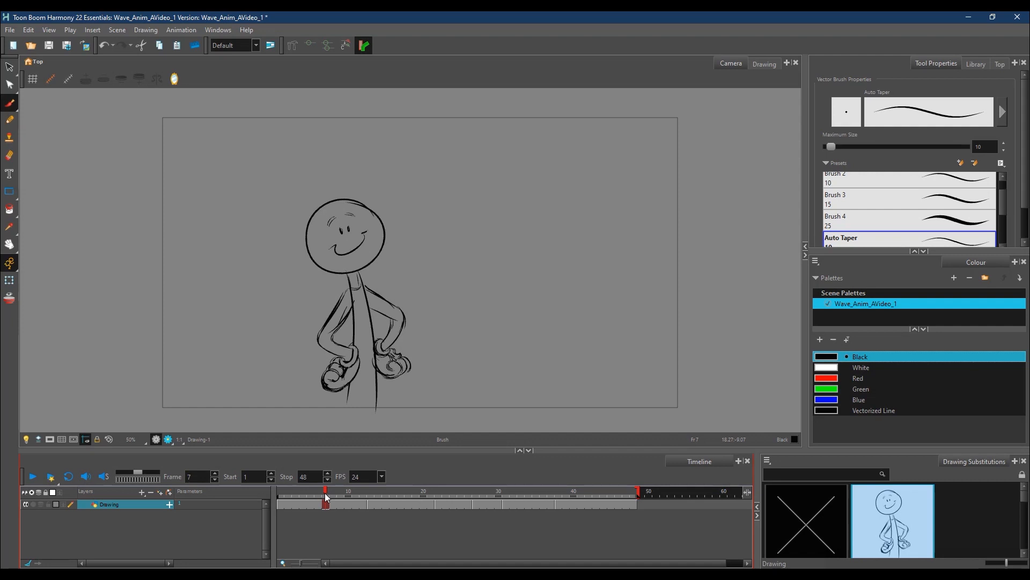
left_click(365, 505)
left_click(288, 505, "shift")
right_click(304, 505)
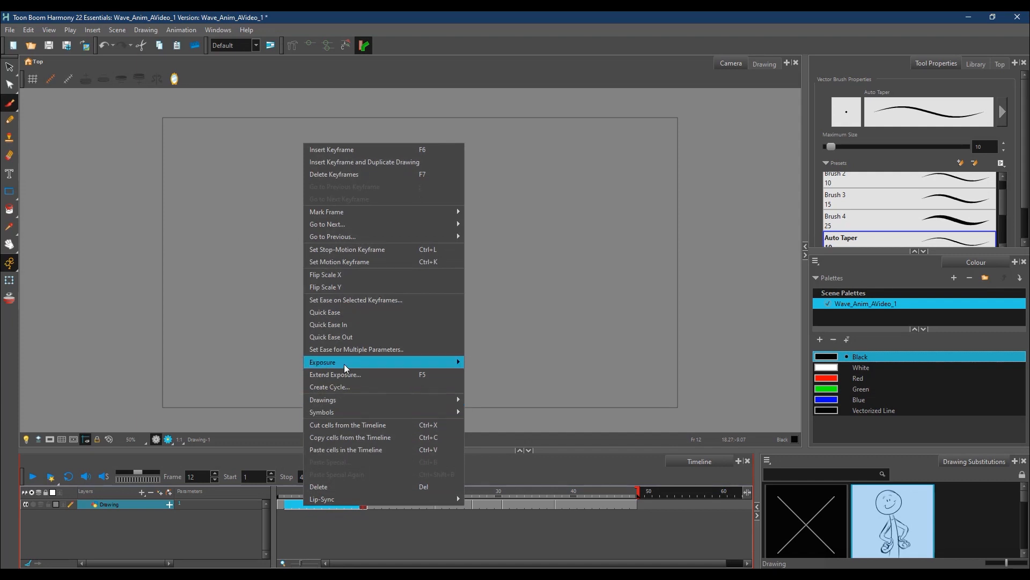
mouse_move(344, 363)
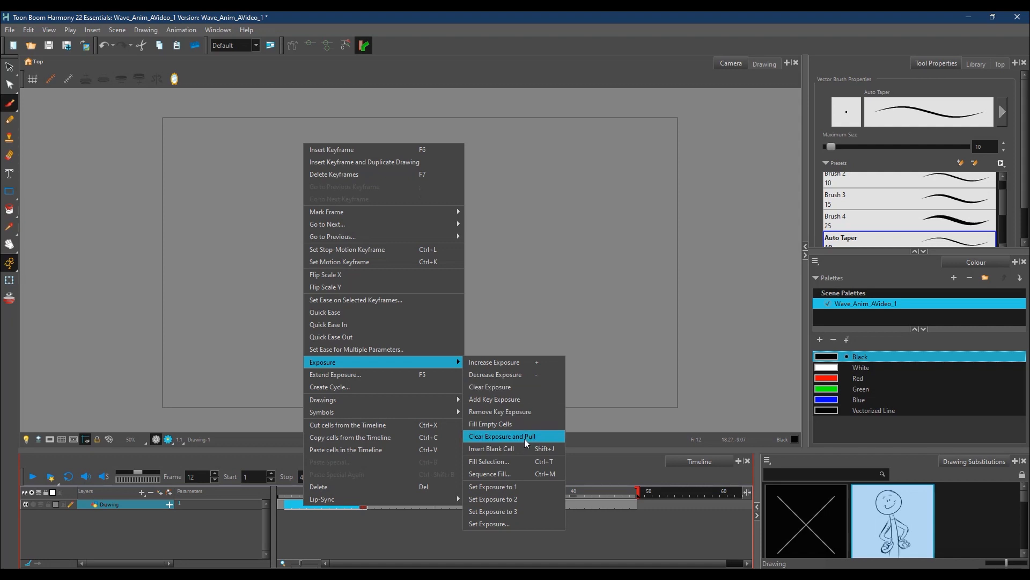
left_click(519, 387)
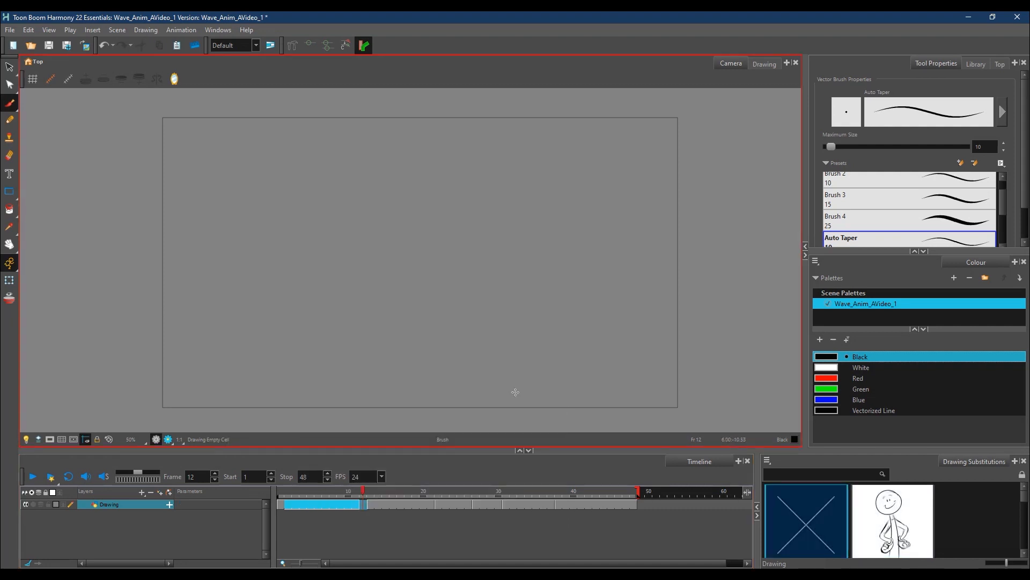
- Try clearing the exposure again on the first pose's remaining held cells from frame 2 to frame 11
left_click(363, 505)
left_click(357, 505)
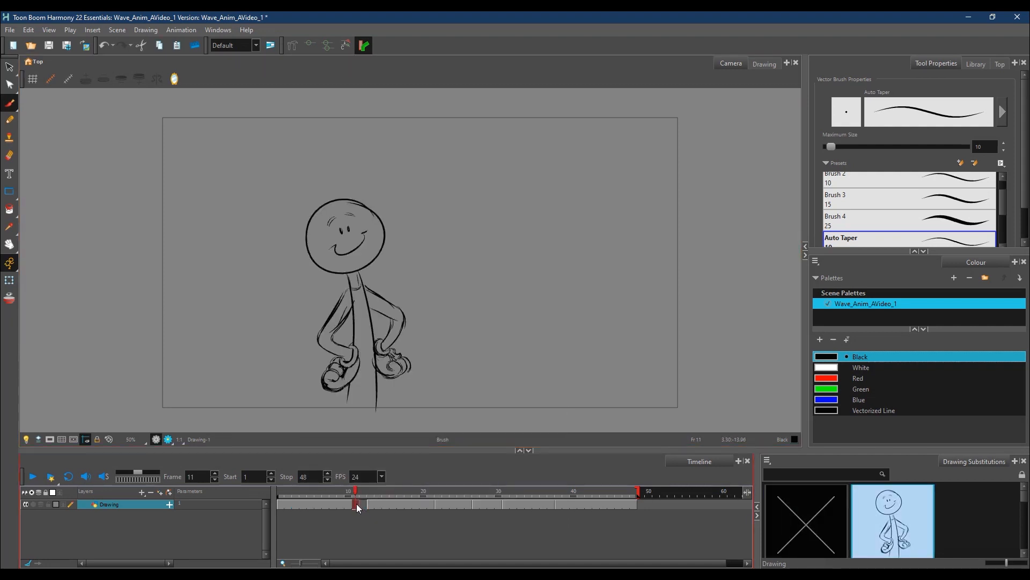
left_click(289, 506, "shift")
right_click(289, 505)
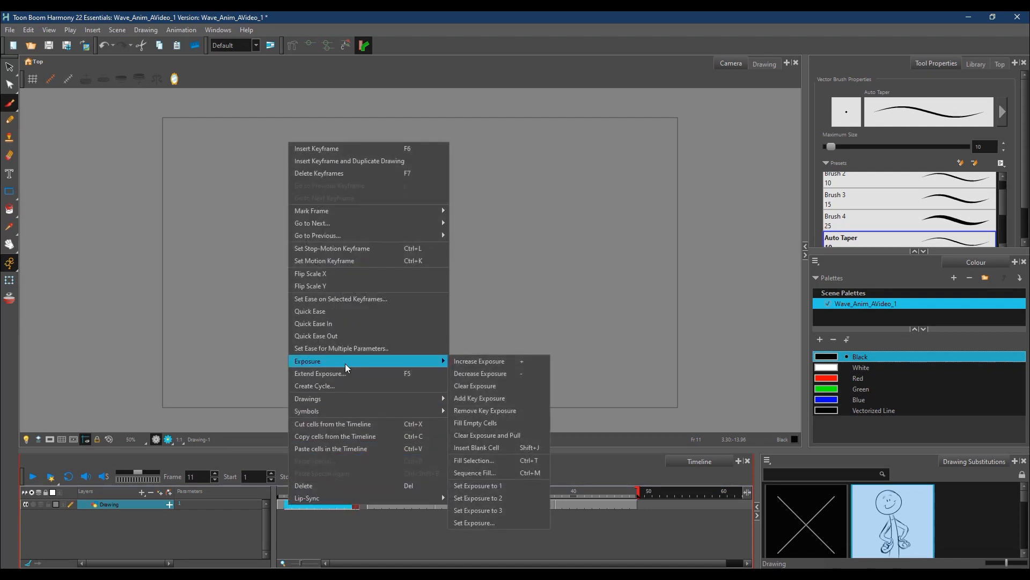
left_click(491, 386)
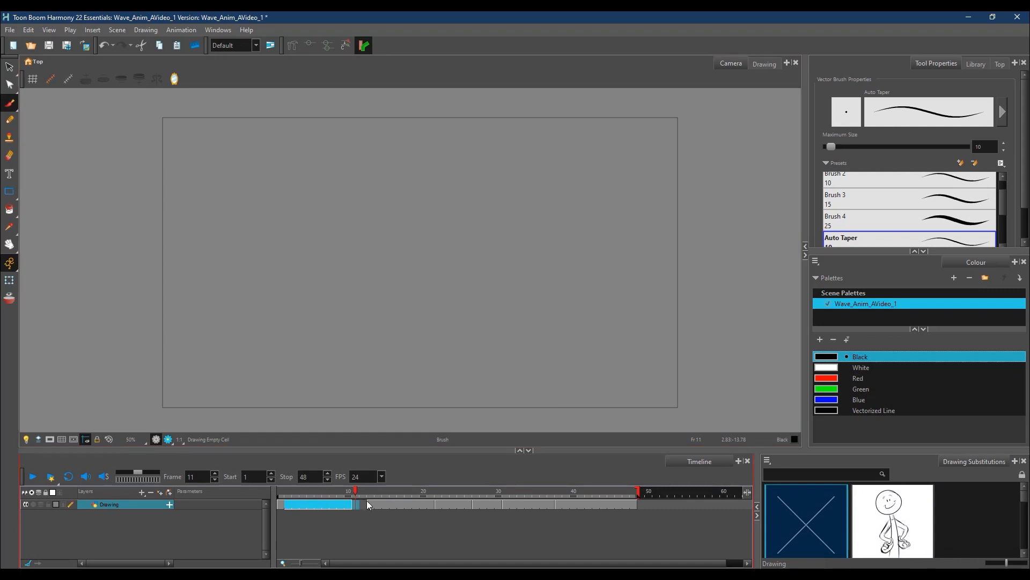
- Clear the exposure of the first pose's single cell at frame 10
left_click(350, 492)
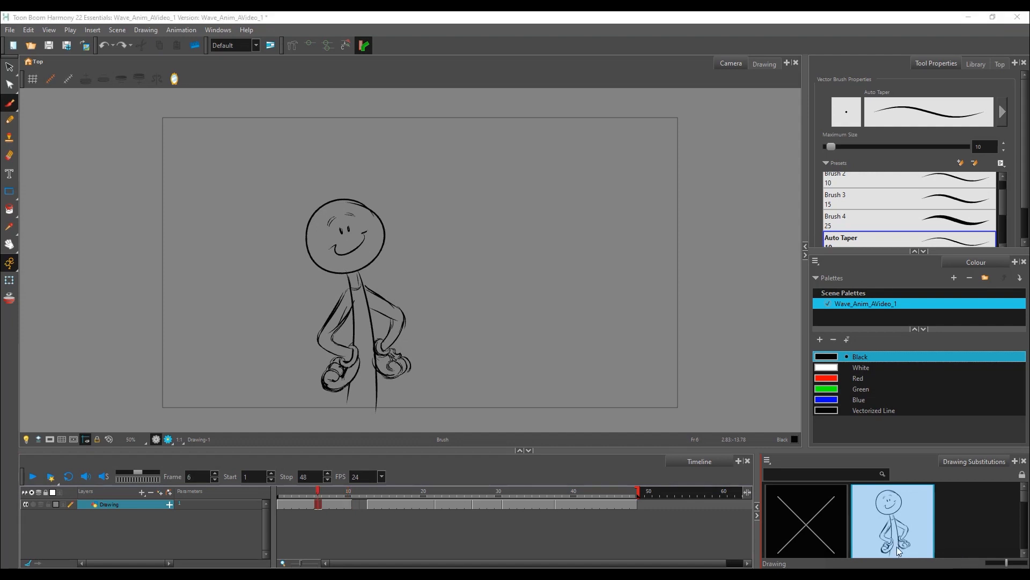
left_click(349, 505)
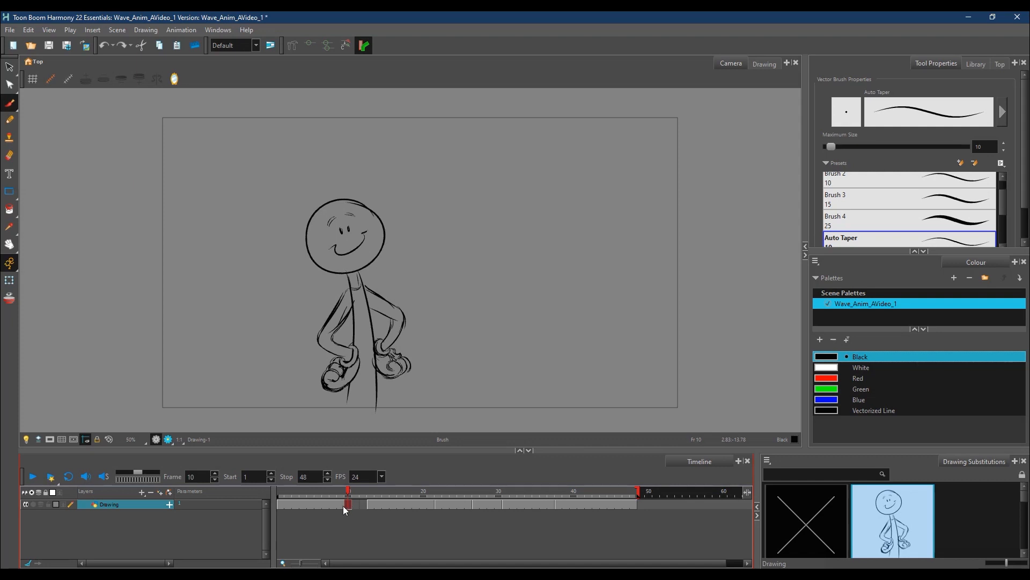
right_click(345, 504)
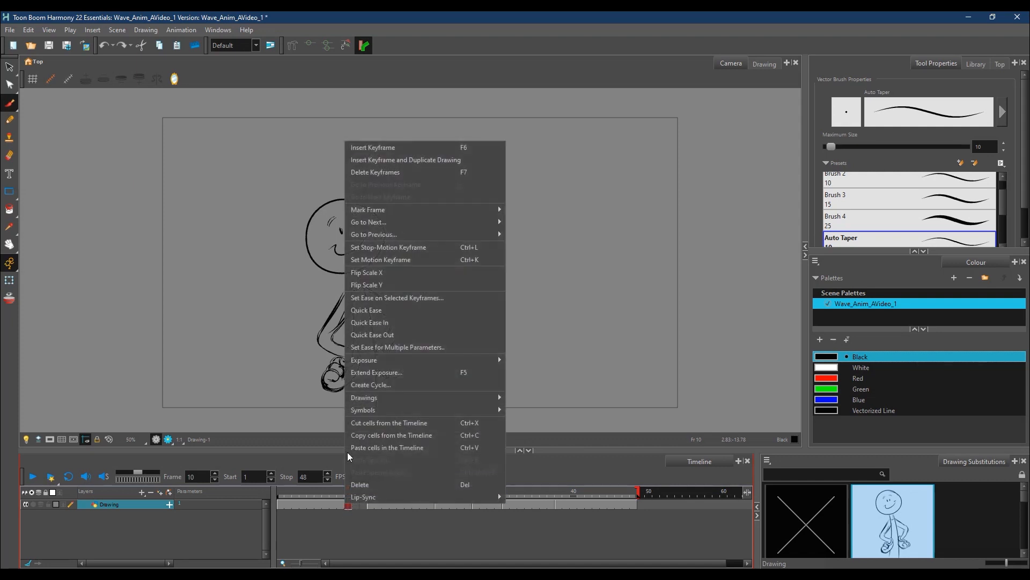
mouse_move(385, 363)
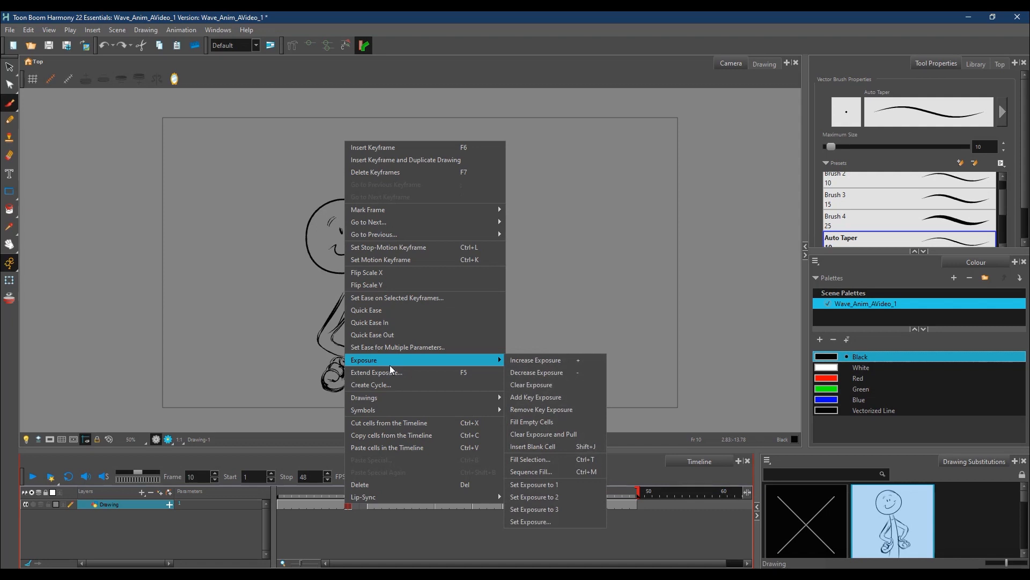
left_click(536, 385)
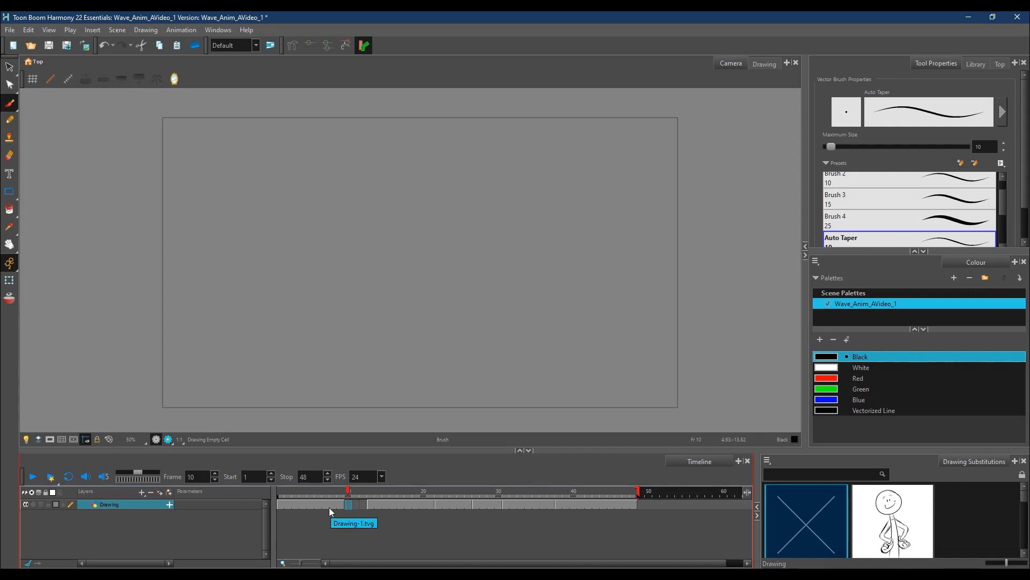
- Decrease the first pose's exposure until it occupies only frame 1
left_click(288, 497)
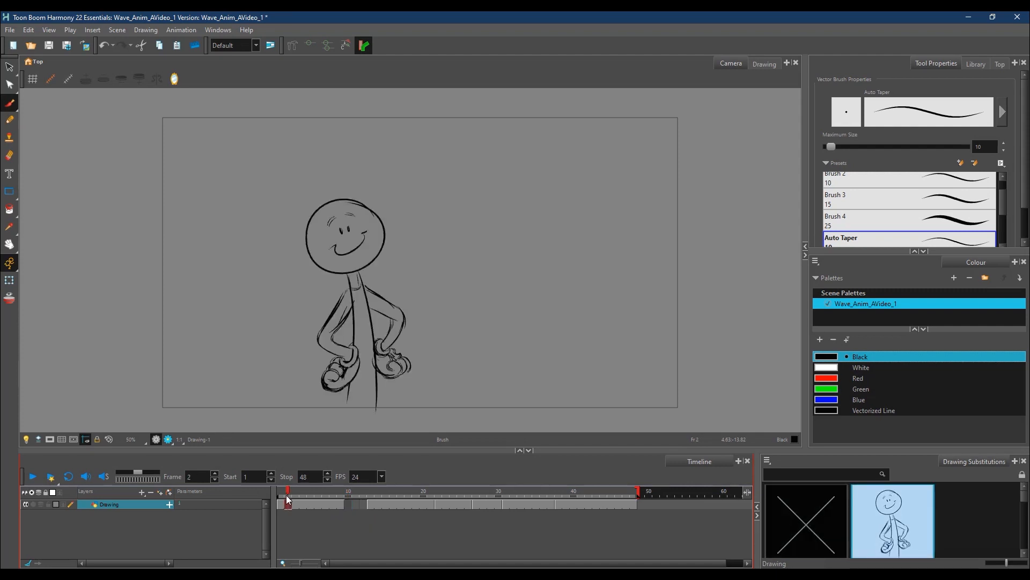
key("minus")
key("minus")
key("minus")
key("minus")
key("minus")
key("minus")
key("minus")
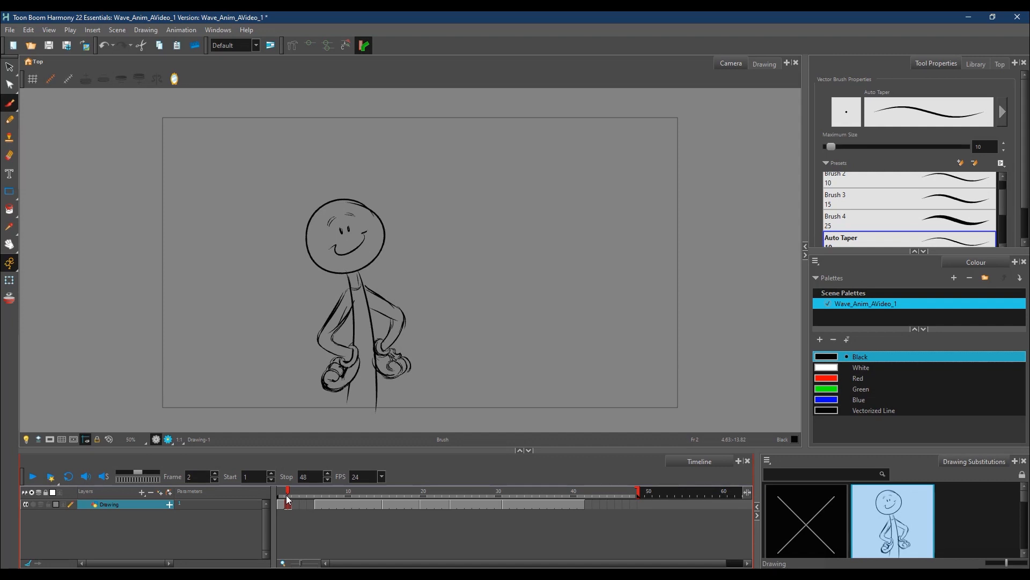
key("minus")
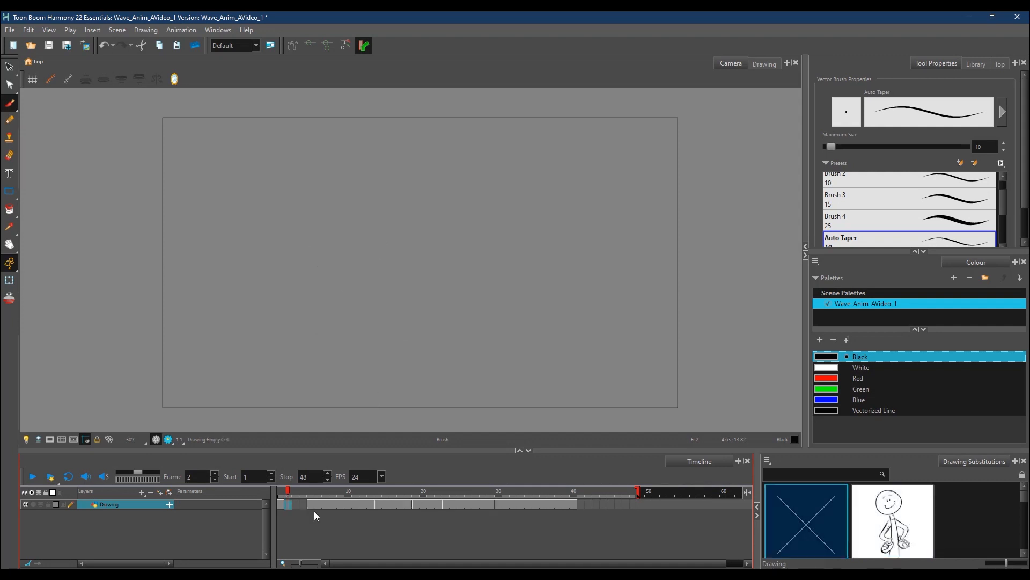
- Move all the remaining pose cells together along the timeline so the second pose starts at frame 13
left_click(313, 505)
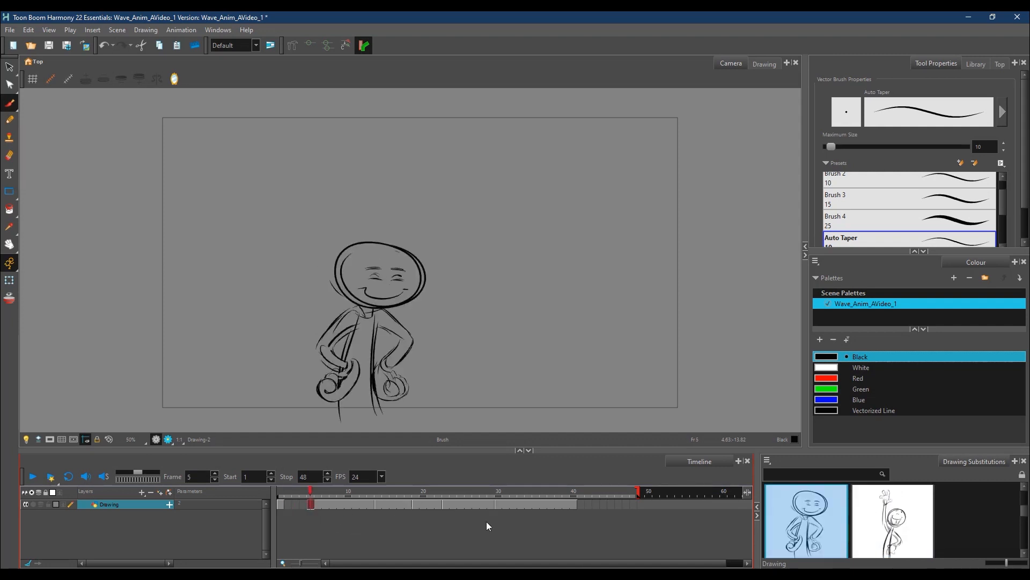
left_click(571, 504, "shift")
left_click_drag(322, 503, 384, 503)
left_click(341, 505)
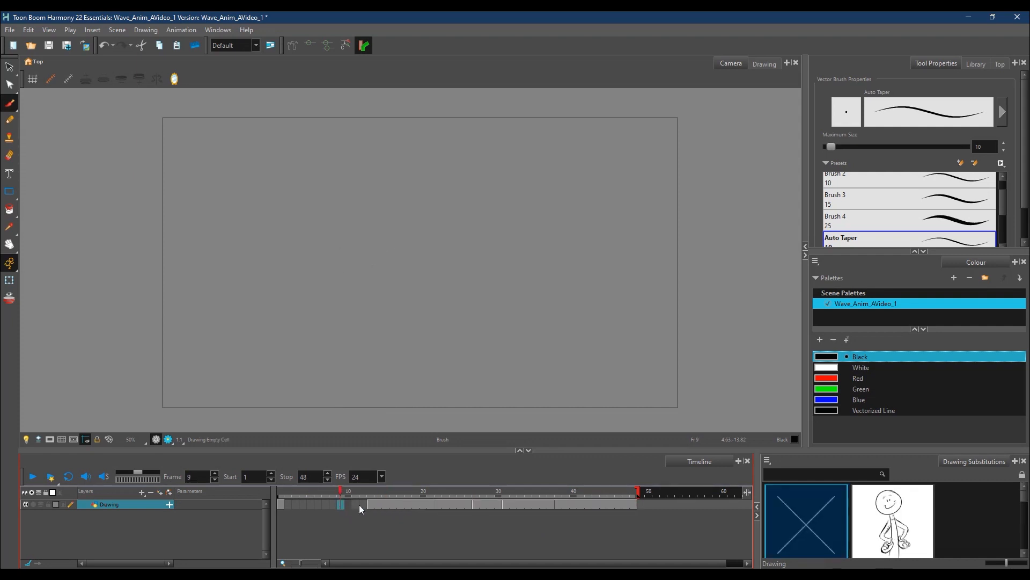
left_click(279, 494)
left_click(316, 495)
mouse_move(362, 500)
left_mouse_down()
mouse_move(283, 498)
mouse_move(384, 497)
mouse_move(291, 498)
mouse_move(371, 502)
left_mouse_up()
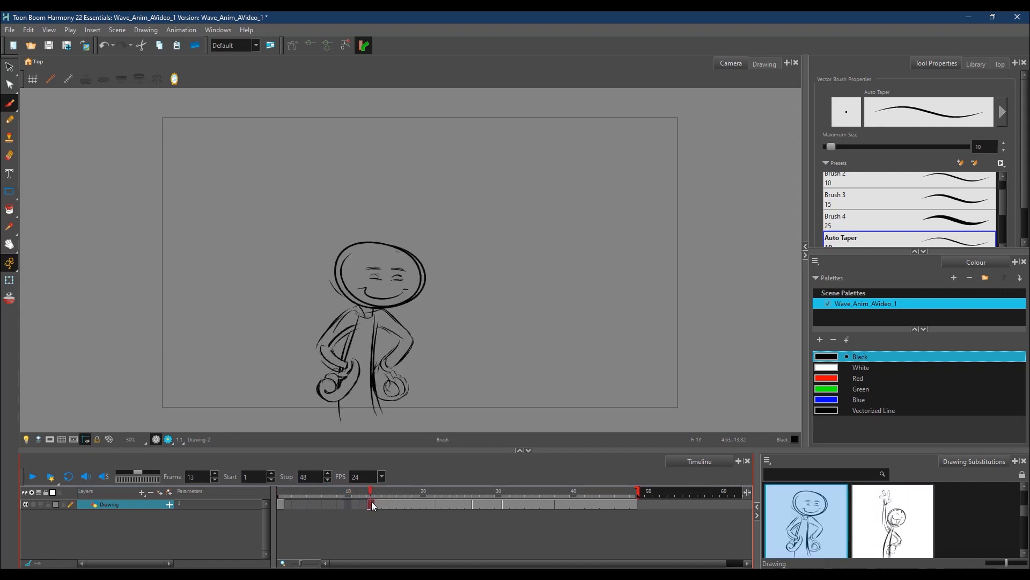
- Insert a blank cell at frame 17 within the second pose's hold
left_click(432, 505)
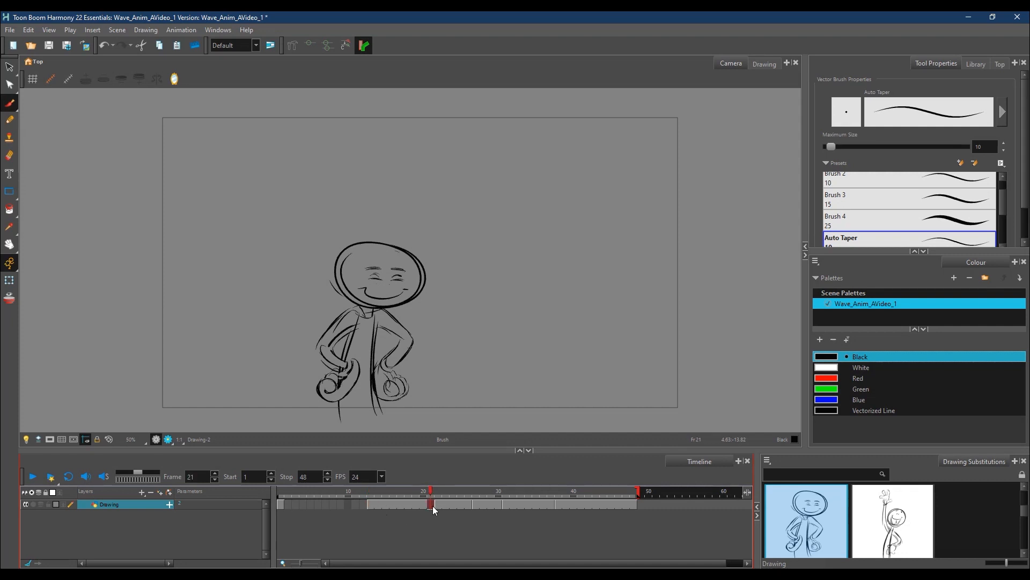
left_click(378, 505, "shift")
left_click(402, 505)
right_click(401, 504)
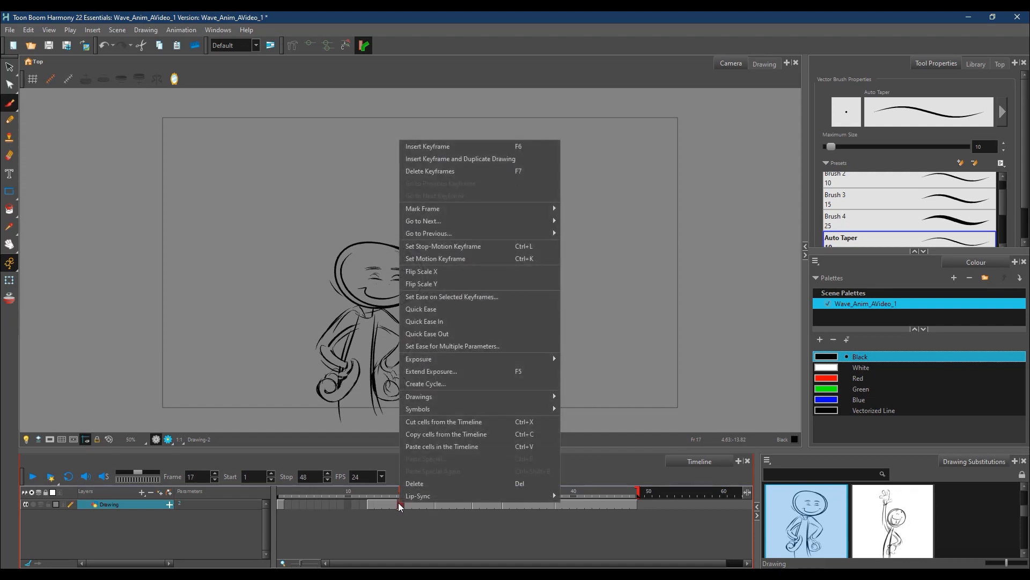
mouse_move(444, 358)
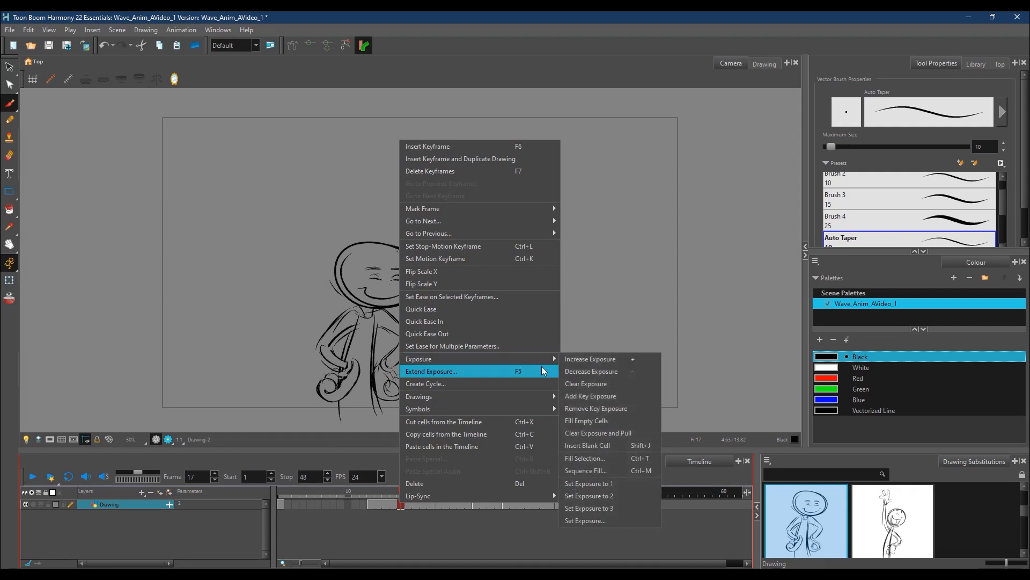
left_click(607, 447)
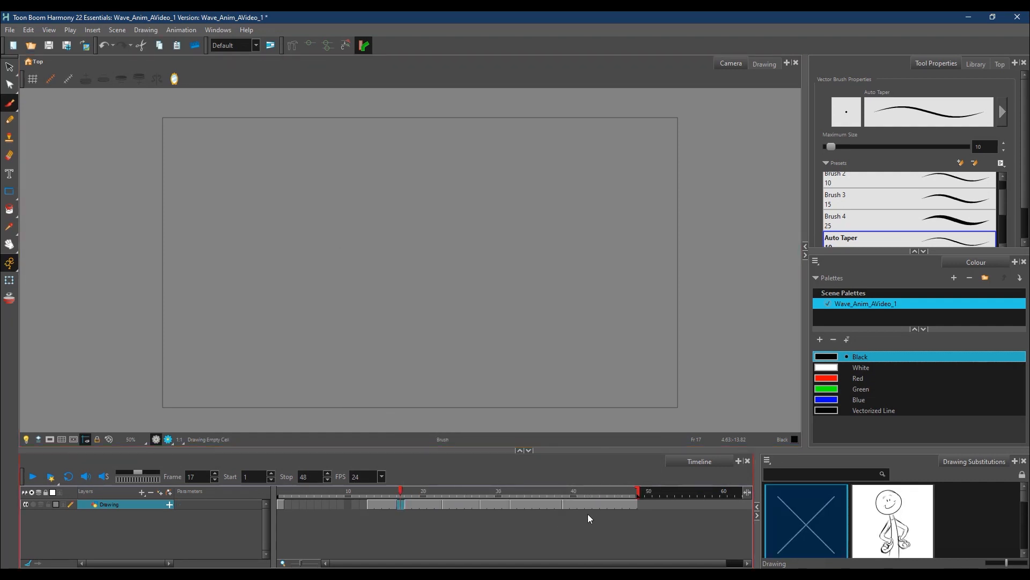
- Delete the second pose's held cells at frames 18 to 22 and 14 to 16, keeping only frame 13
left_click(390, 490)
left_click(416, 491)
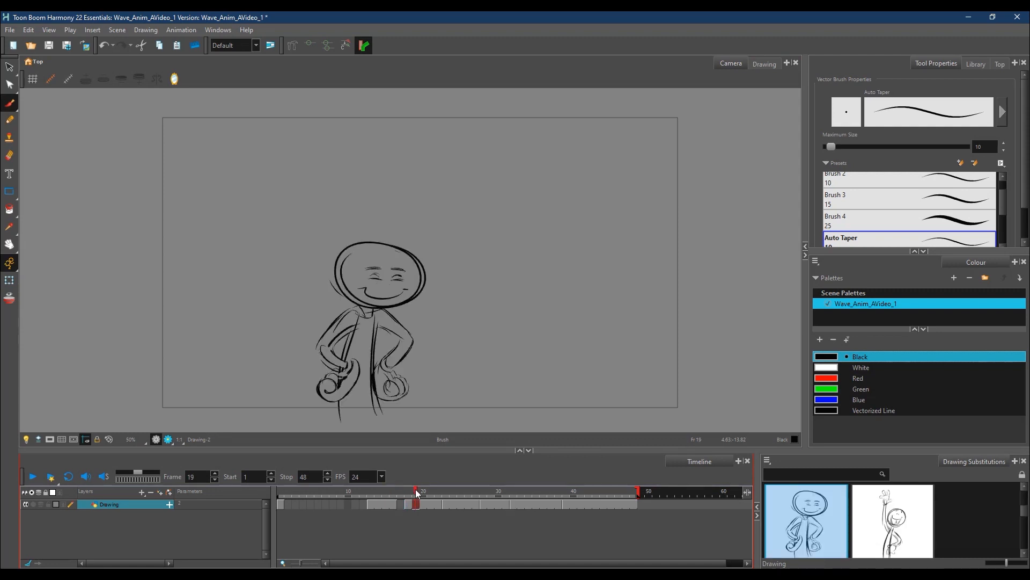
mouse_move(427, 501)
left_mouse_down()
mouse_move(382, 503)
mouse_move(430, 503)
mouse_move(413, 504)
left_mouse_up()
right_click(436, 504)
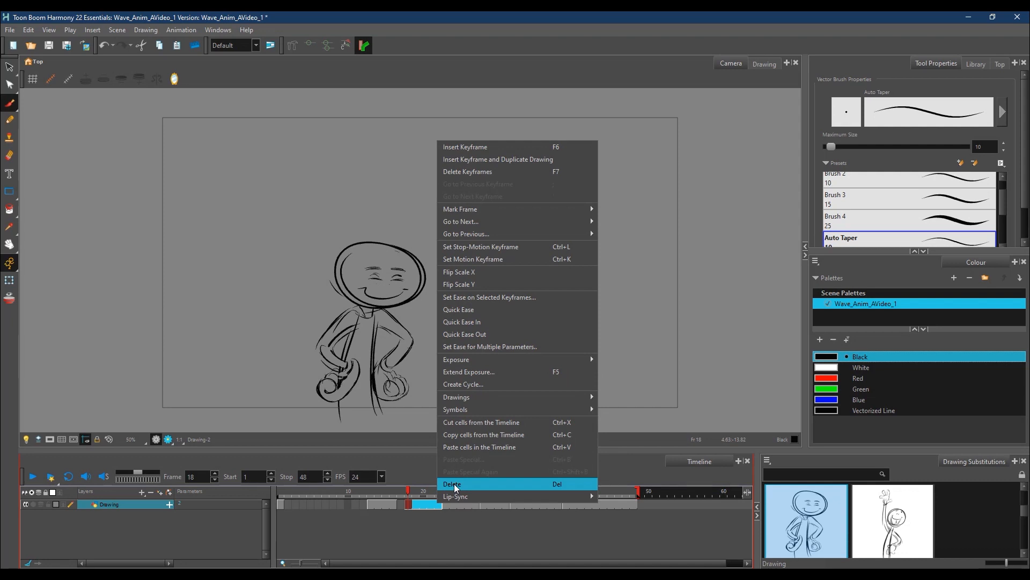
left_click(454, 484)
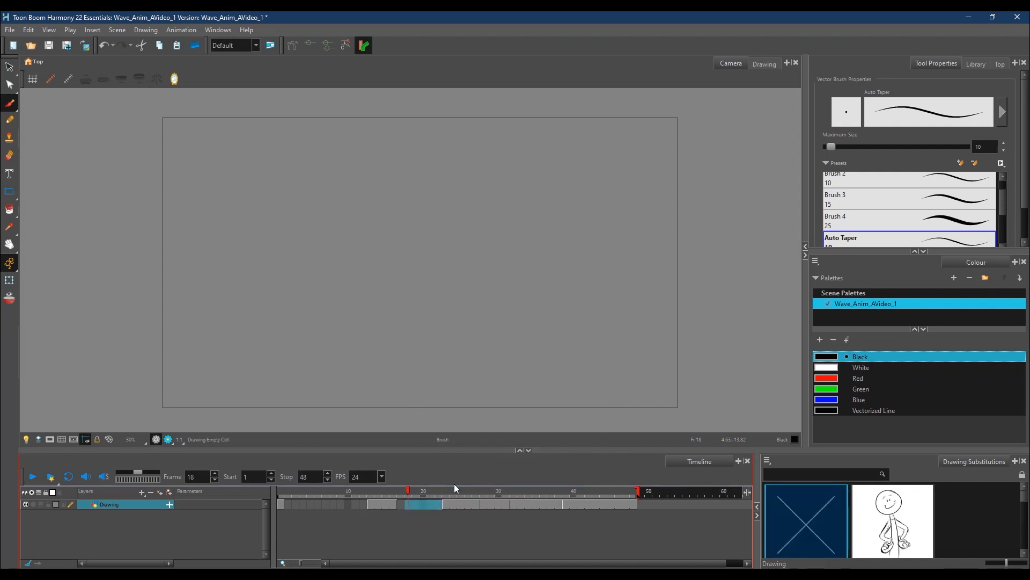
left_click(391, 504)
right_click(378, 505)
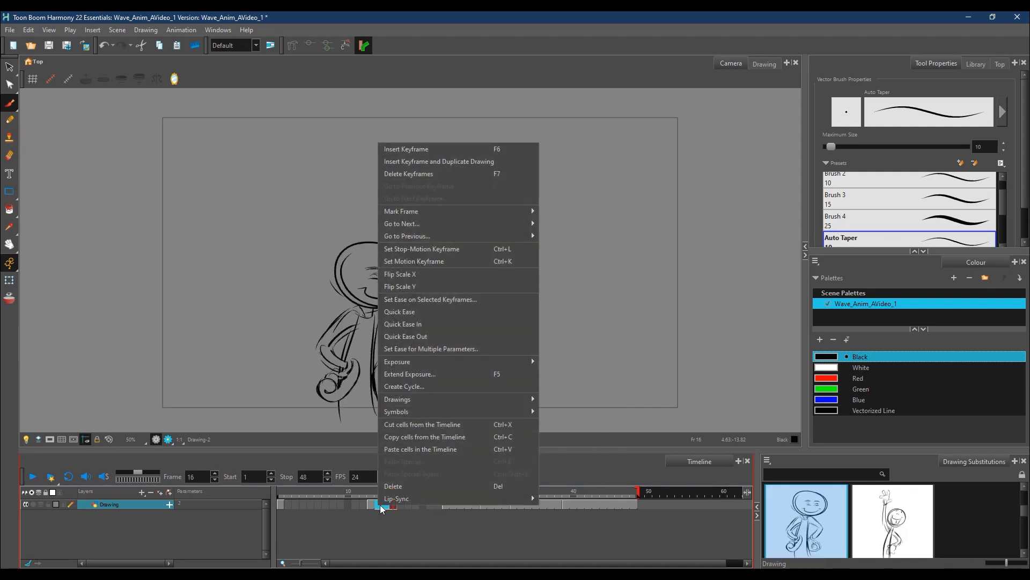
left_click(394, 487)
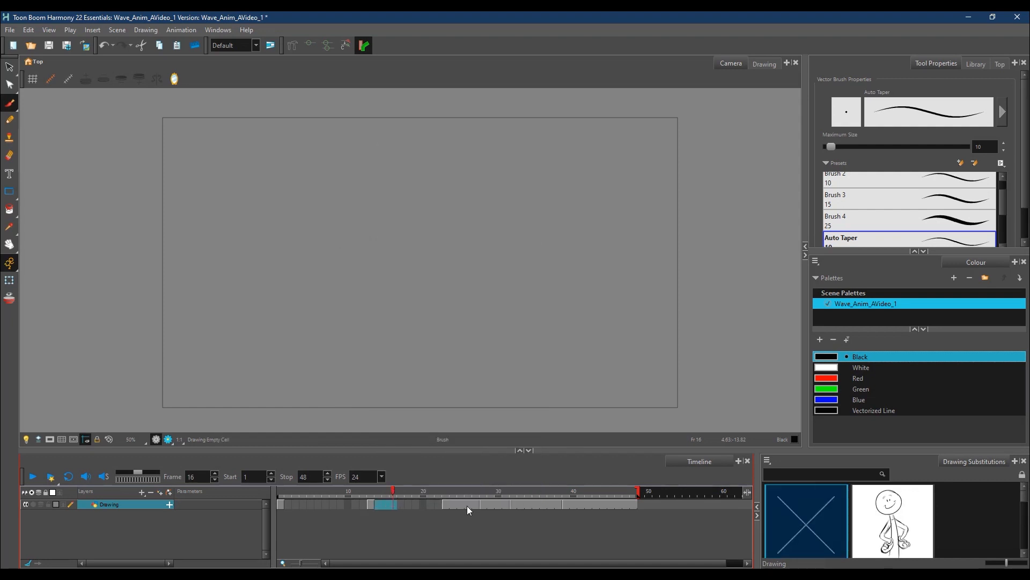
- Remove one empty frame ahead of the raised-arm pose and delete its held cells at frames 23 to 26
left_click(420, 504)
key("minus")
left_click(444, 507)
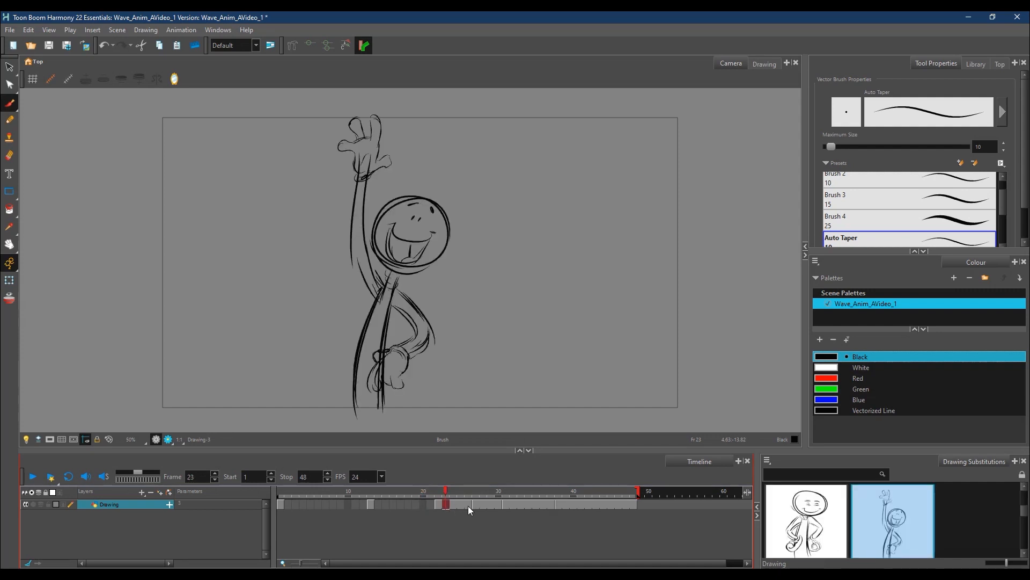
right_click(468, 504)
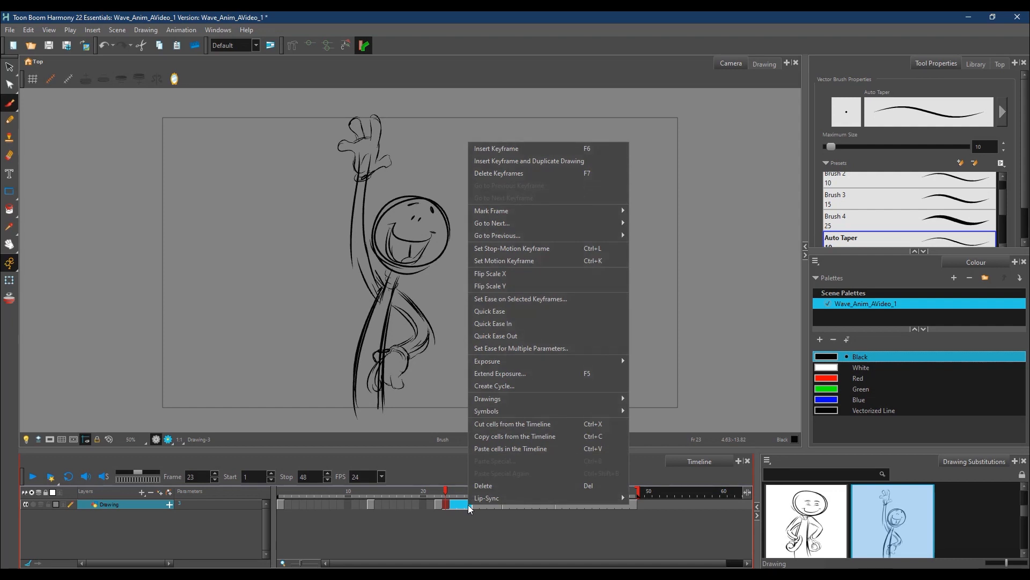
left_click(494, 486)
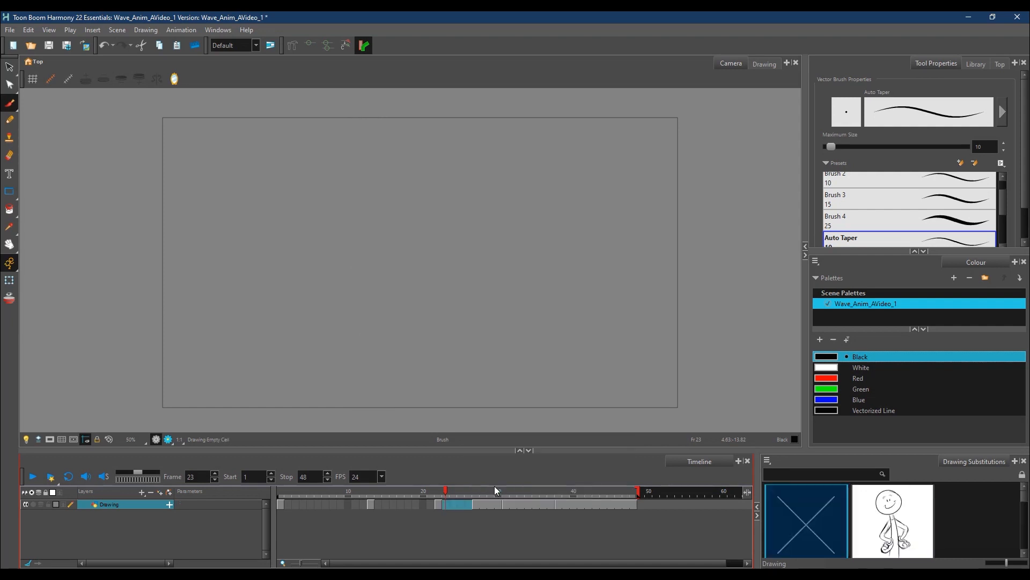
- Delete the held cells at frames 28 to 30 and 32 to 37, keeping single-frame poses at frames 27 and 31
left_click(483, 507)
right_click(498, 507)
left_click(524, 488)
left_click(513, 506)
right_click(552, 505)
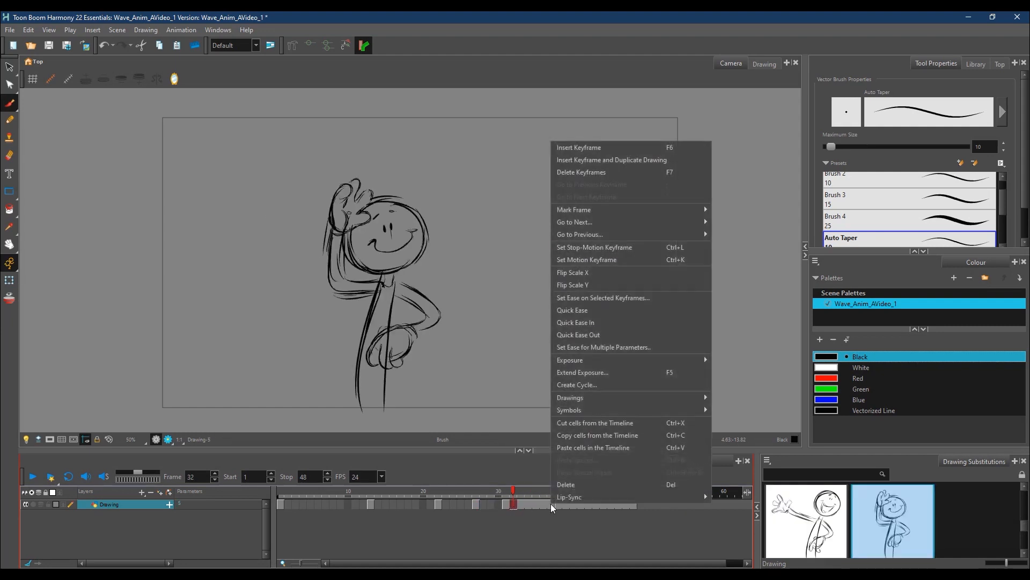
left_click(552, 506, "shift")
right_click(551, 506)
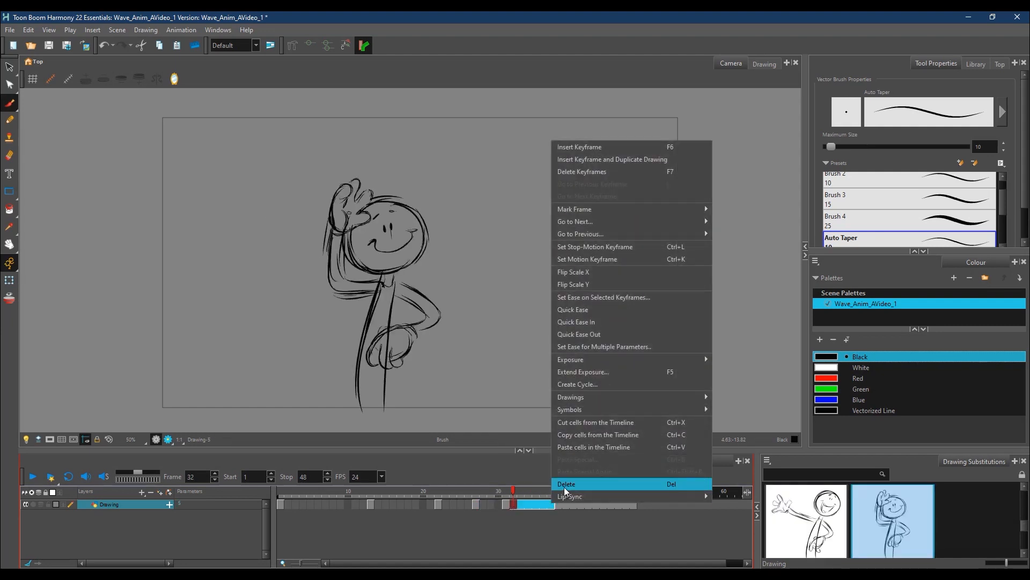
left_click(566, 484)
- Delete the final pose's held cells at frames 39 to 48, keeping only frame 38
left_click(566, 504)
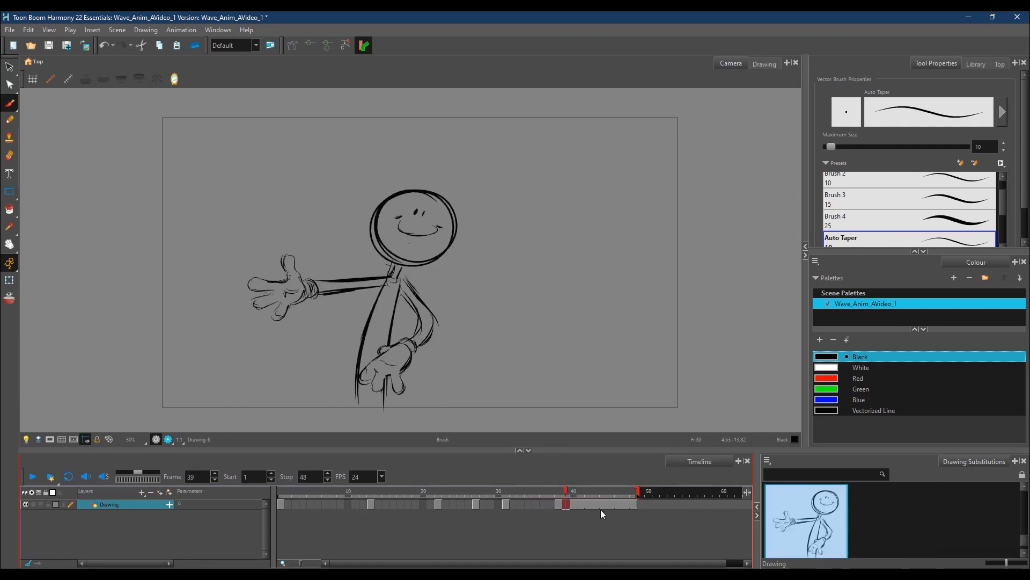
left_click(633, 505, "shift")
right_click(633, 504)
left_click(647, 486)
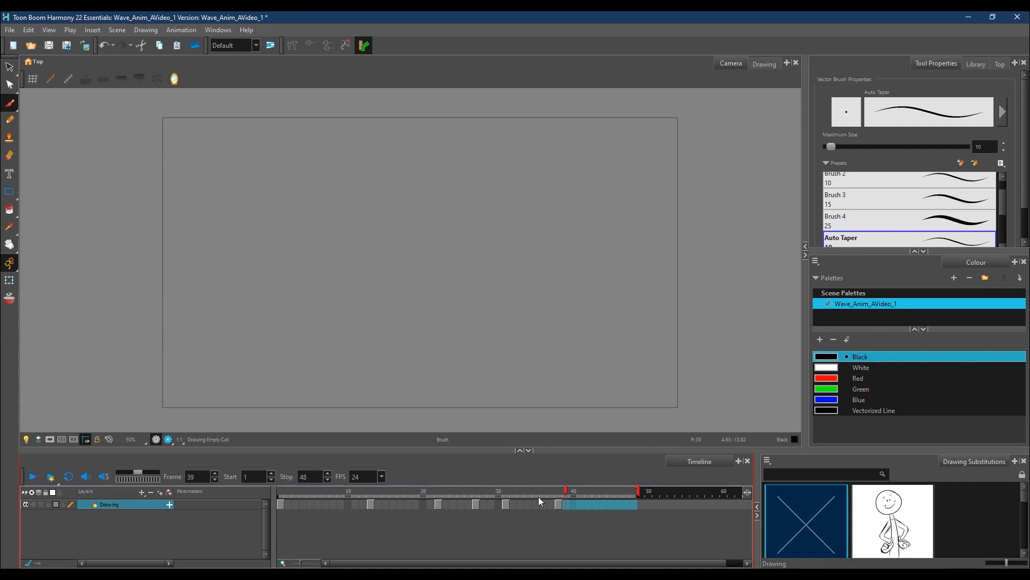
- Turn on onion skinning from an empty frame between the first two poses and extend its range to cover both neighbouring poses
left_click(318, 493)
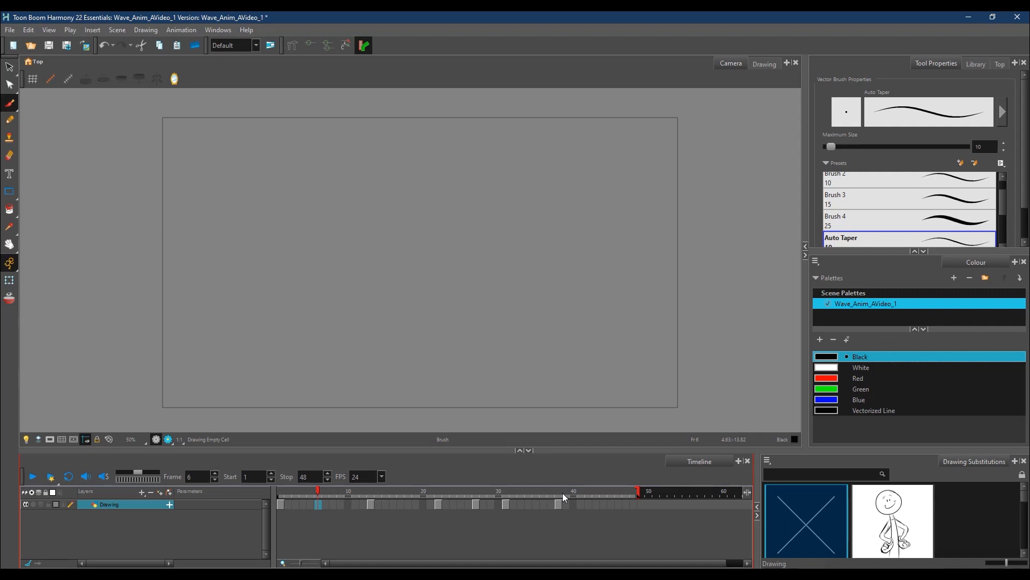
mouse_move(336, 493)
left_mouse_down()
mouse_move(372, 496)
mouse_move(333, 505)
left_mouse_up()
left_click(9, 299)
left_click_drag(352, 489, 383, 490)
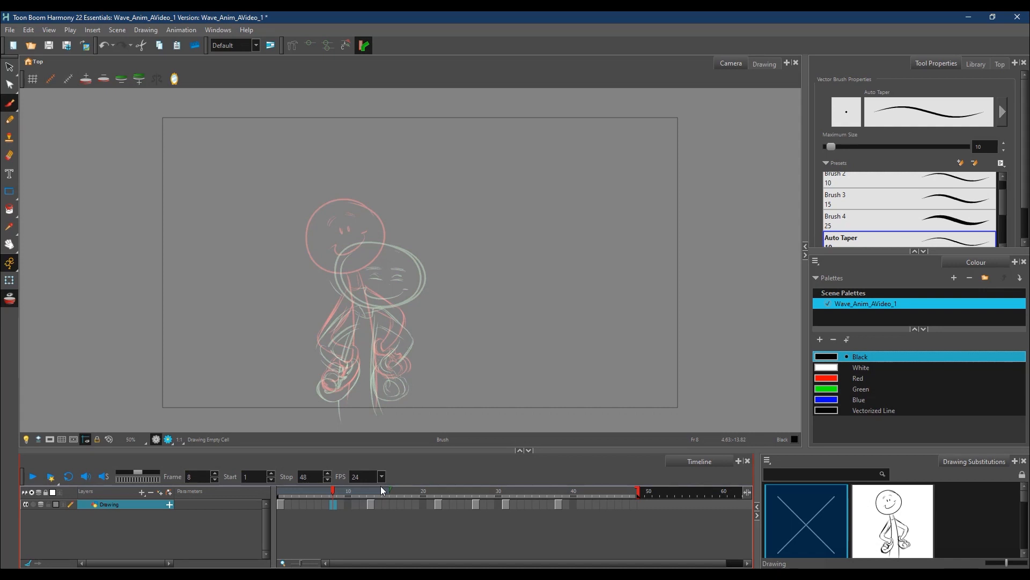
left_click_drag(335, 491, 343, 491)
- Check the key poses with onion skin and move the final pose one frame later, to frame 39
left_click(369, 505)
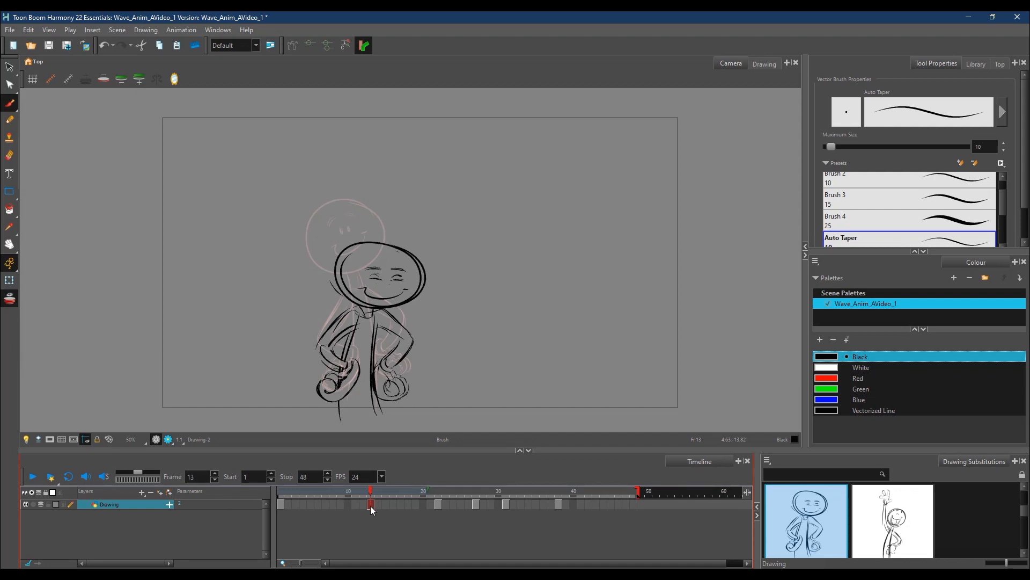
left_click(438, 504)
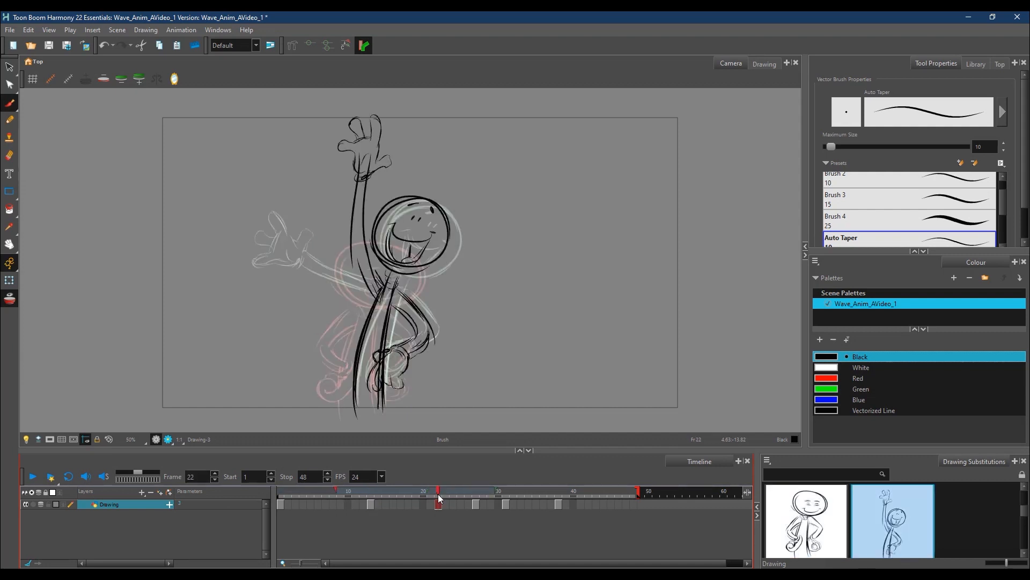
left_click(475, 491)
left_click(505, 492)
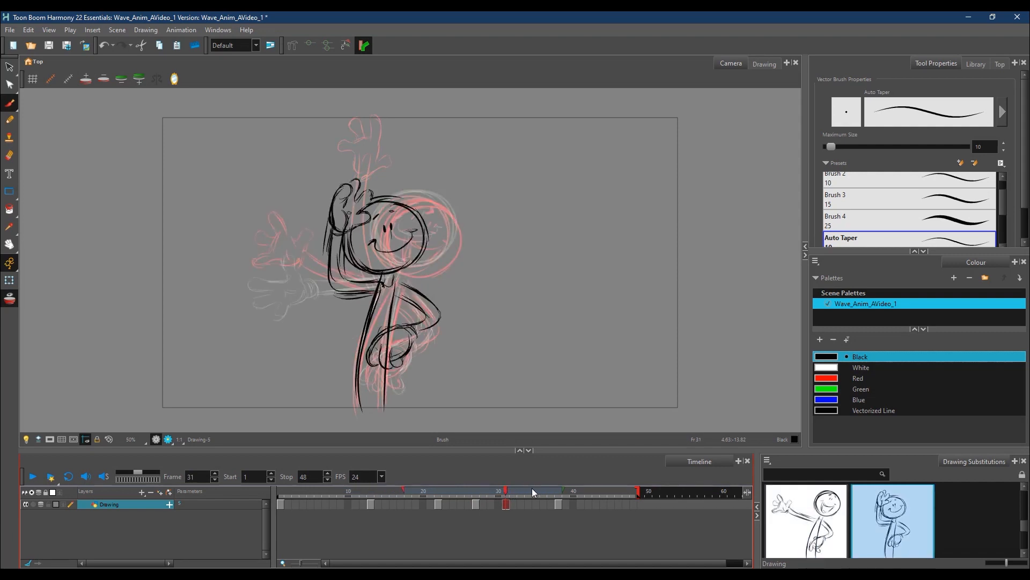
left_click(558, 504)
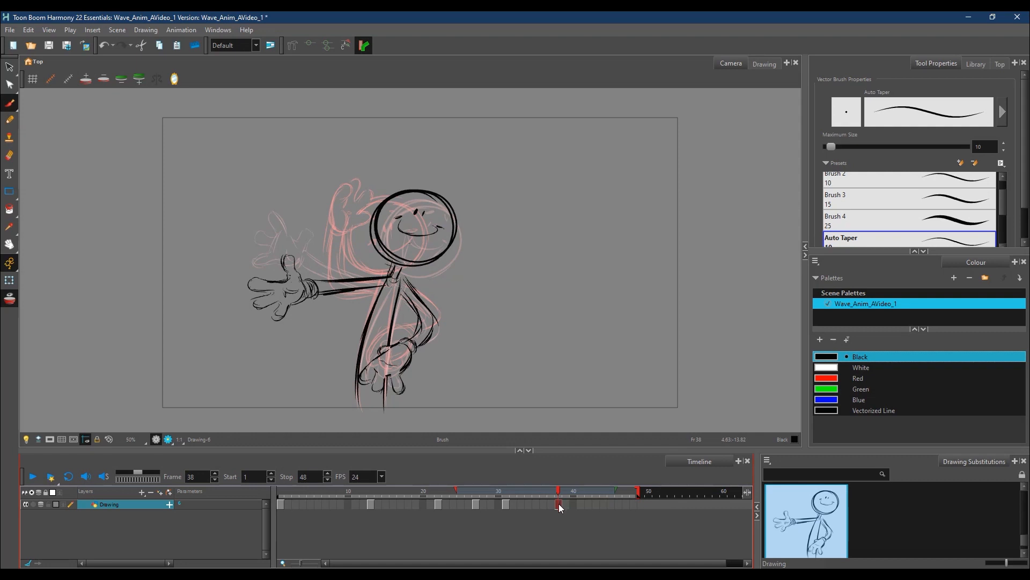
left_click(565, 504)
- Move the raised-arm pose one frame later to frame 23 and delete its held cells at frames 24 to 26
left_click(506, 491)
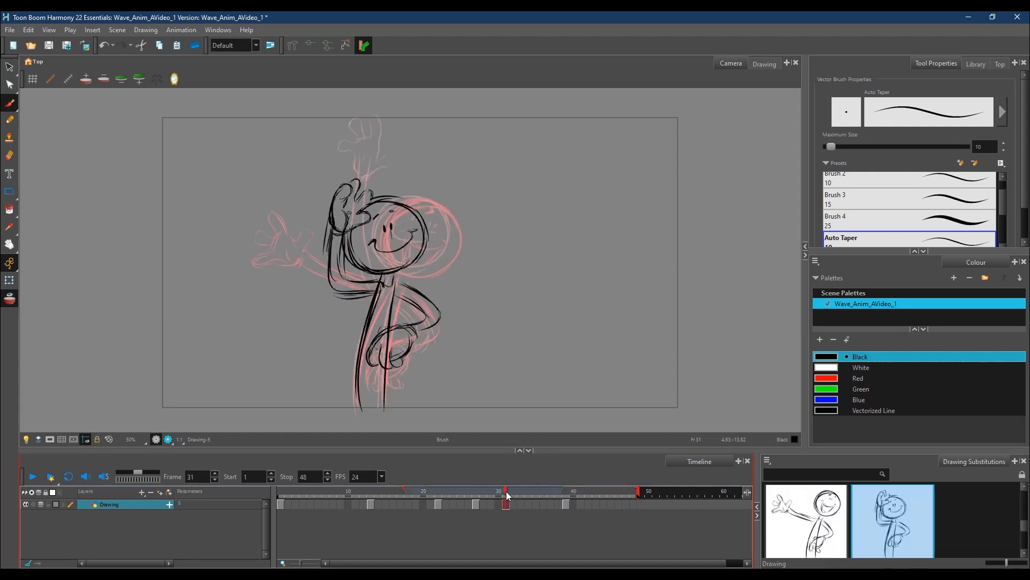
left_click(475, 491)
left_click(439, 493)
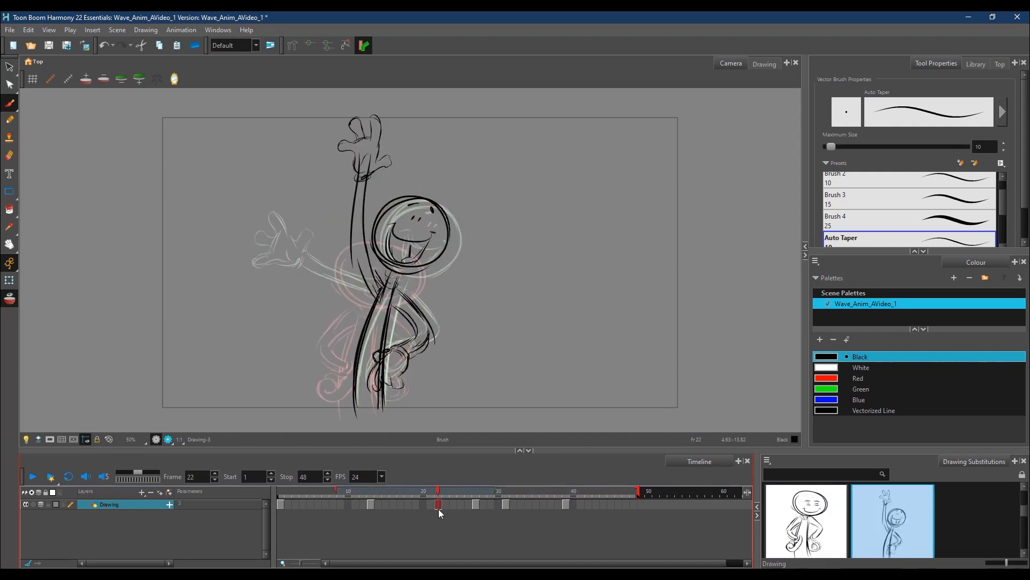
left_click(433, 507)
left_click(440, 507)
key("ctrl+z")
left_click(446, 507)
left_click(469, 507)
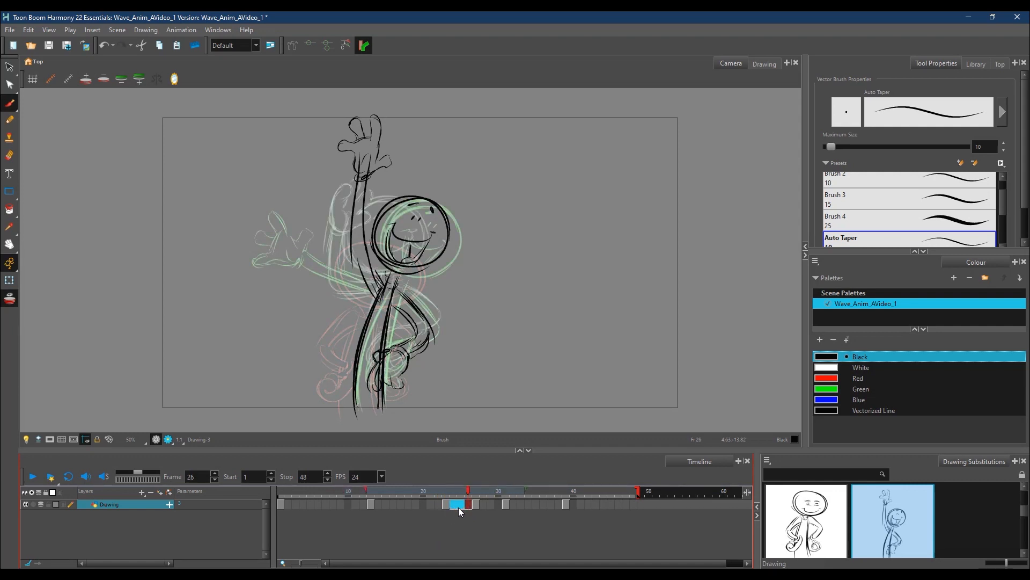
right_click(457, 504)
left_click(613, 356)
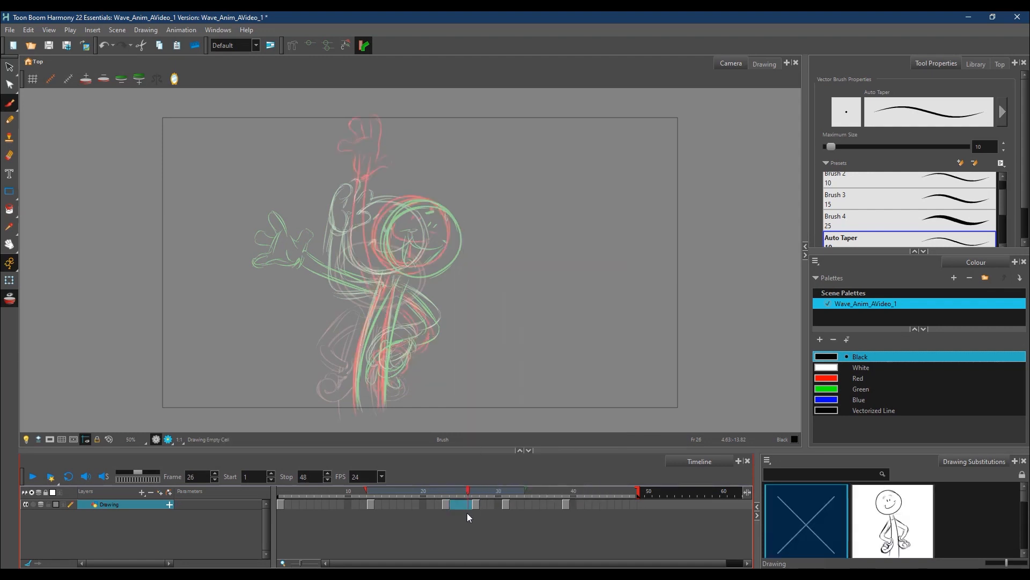
left_click(445, 506)
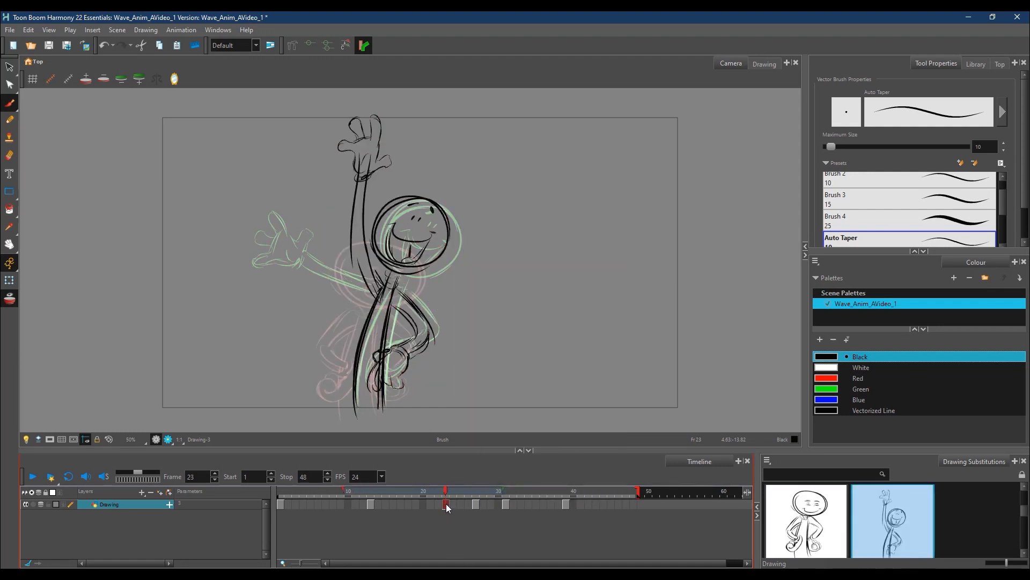
- Move the raised-arm pose two frames earlier to frame 21 and delete its held cells at frames 22 and 23
left_click(432, 505)
left_click(445, 504)
right_click(445, 505)
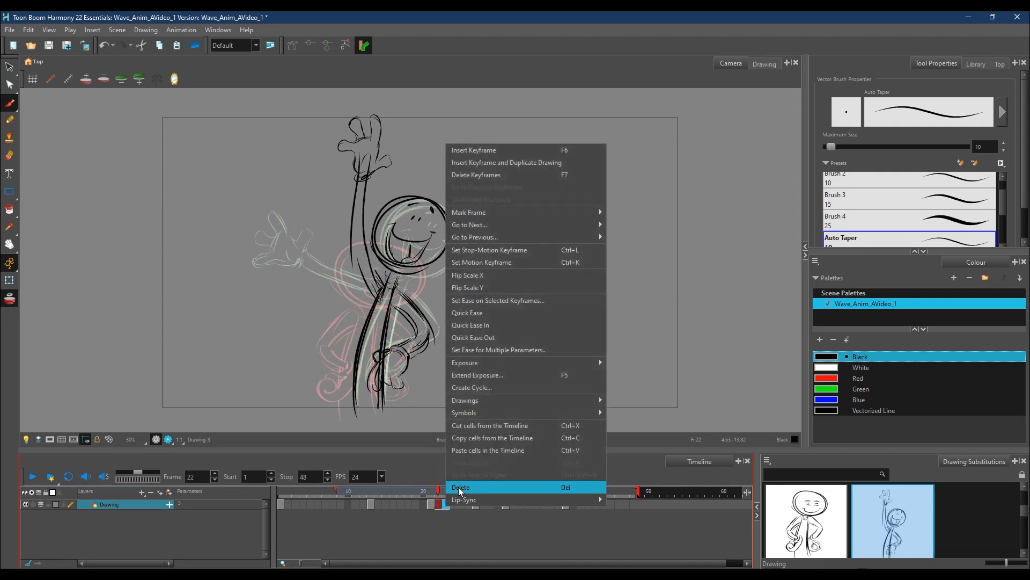
left_click(468, 487)
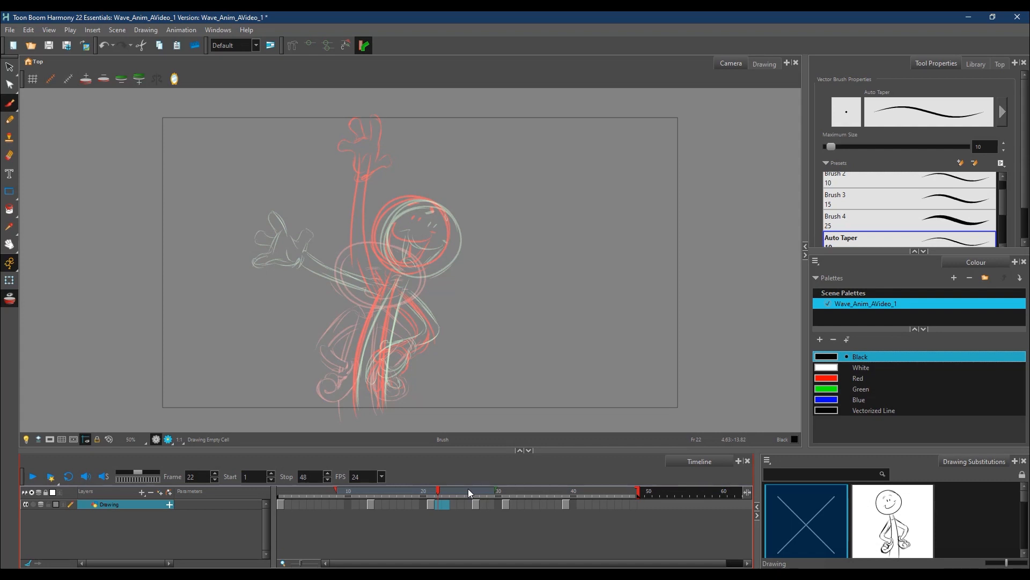
- Draw a rough in-between head circle on empty frame 7, midway between the first and second poses' heads
left_click_drag(409, 491, 432, 485)
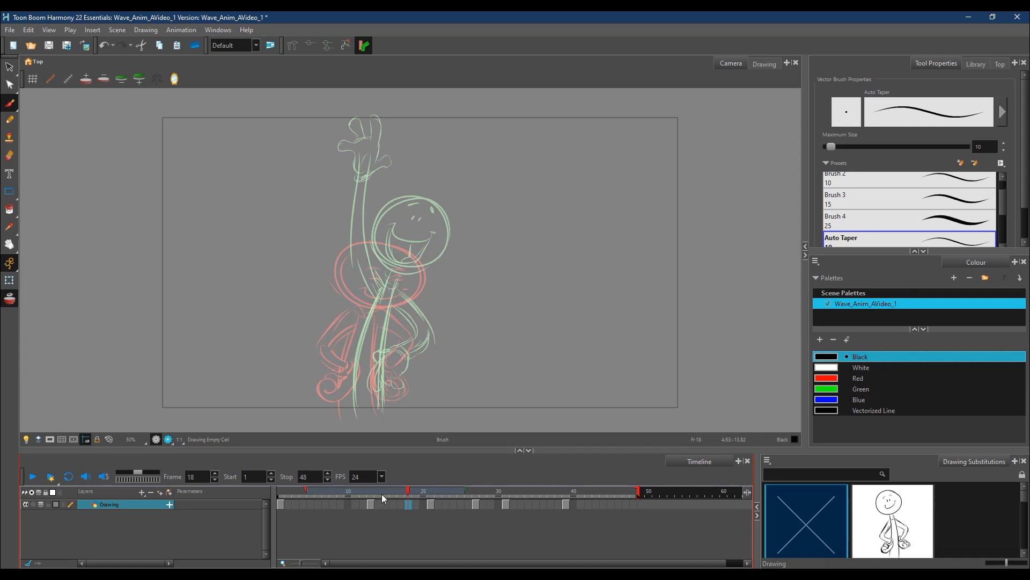
left_click_drag(351, 490, 334, 489)
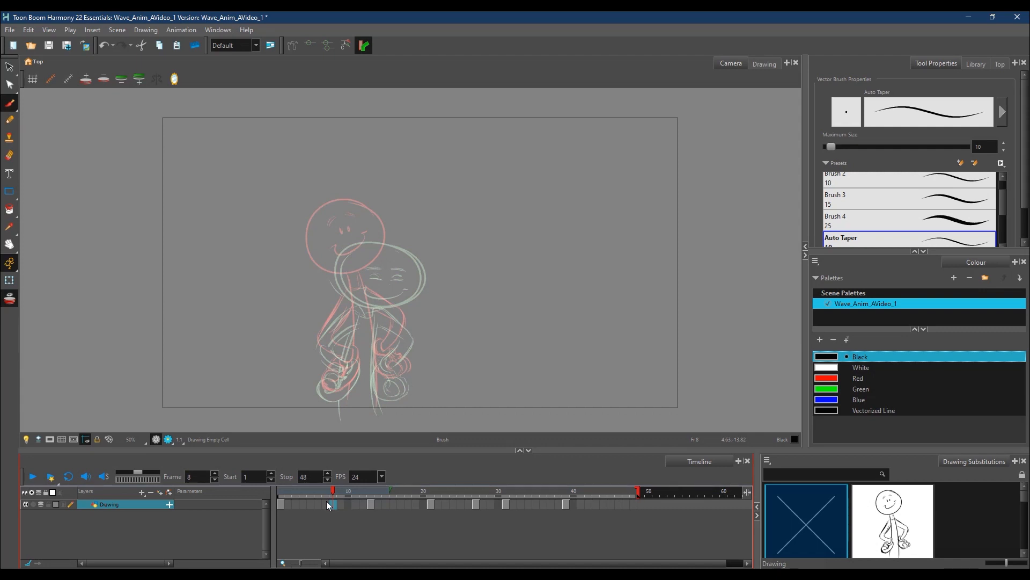
left_click(341, 494)
left_click(326, 491)
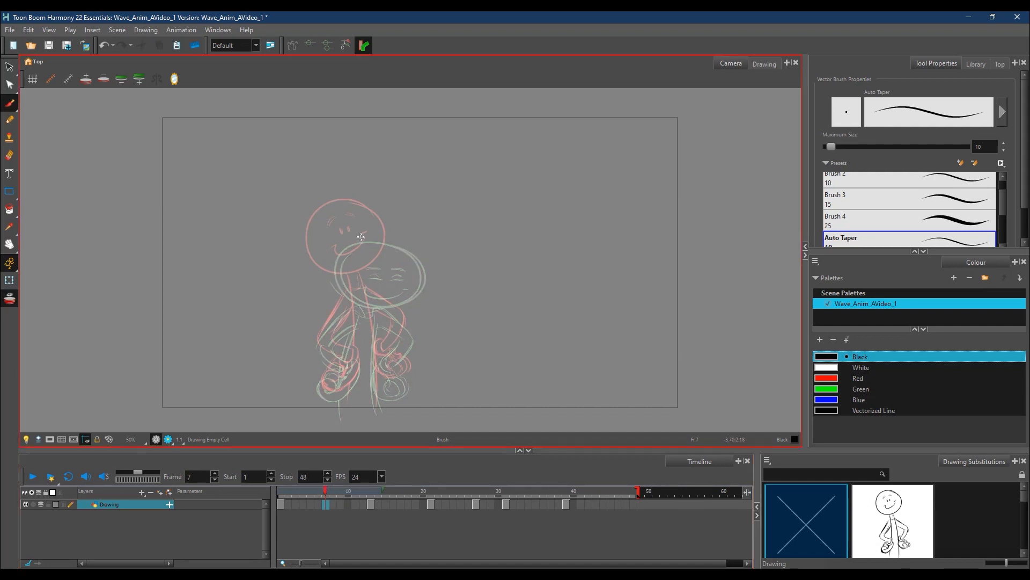
mouse_move(365, 223)
left_mouse_down()
mouse_move(391, 272)
mouse_move(332, 281)
left_mouse_up()
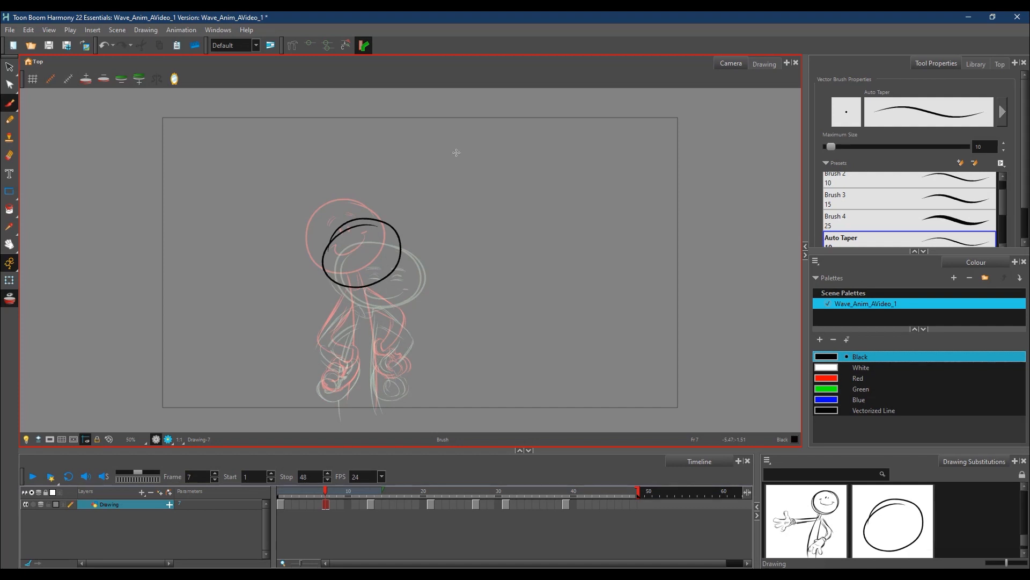
- Draw an evenly ticked spacing chart beside the character on frame 7, circle and label its start 1, and write 13 on frame 13
mouse_move(448, 153)
left_mouse_down()
mouse_move(451, 164)
mouse_move(607, 159)
mouse_move(600, 171)
left_mouse_up()
mouse_move(527, 153)
left_mouse_down()
mouse_move(527, 170)
mouse_move(563, 164)
left_mouse_up()
mouse_move(487, 156)
left_mouse_down()
mouse_move(488, 166)
mouse_move(467, 163)
mouse_move(546, 161)
left_mouse_up()
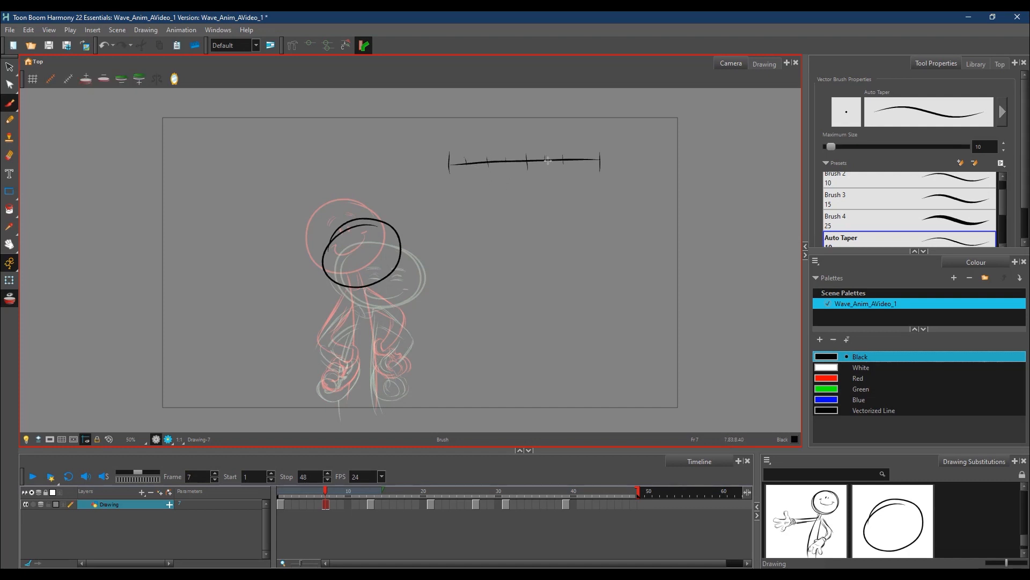
mouse_move(454, 149)
left_mouse_down()
mouse_move(445, 180)
mouse_move(451, 147)
left_mouse_up()
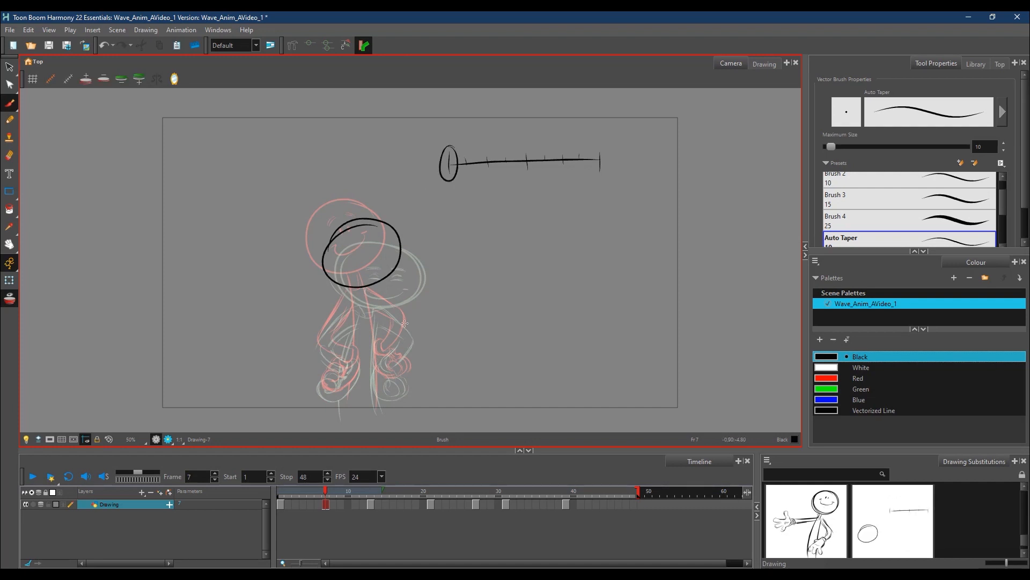
left_click_drag(444, 193, 452, 203)
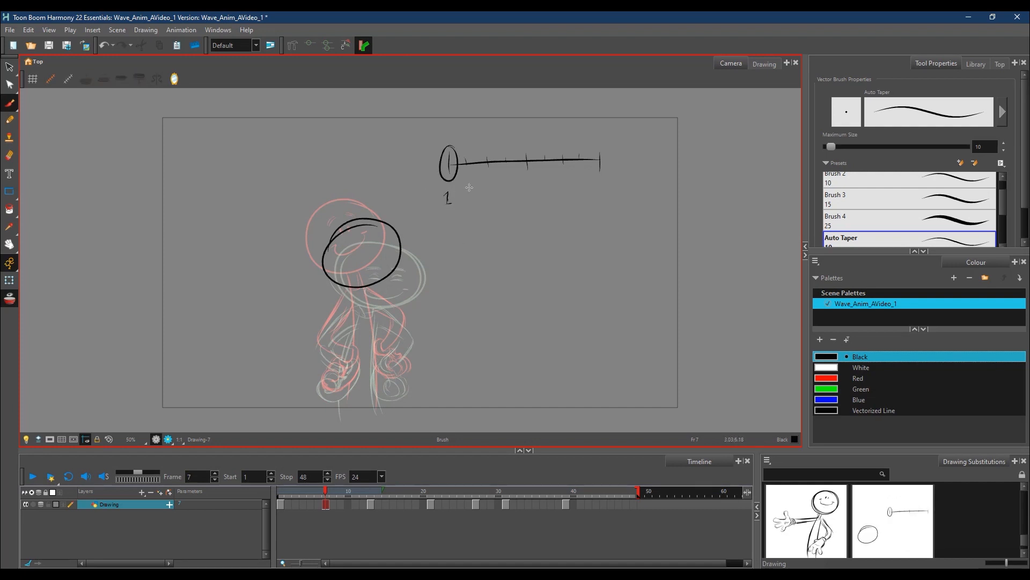
left_click(370, 491)
left_click_drag(598, 187, 602, 197)
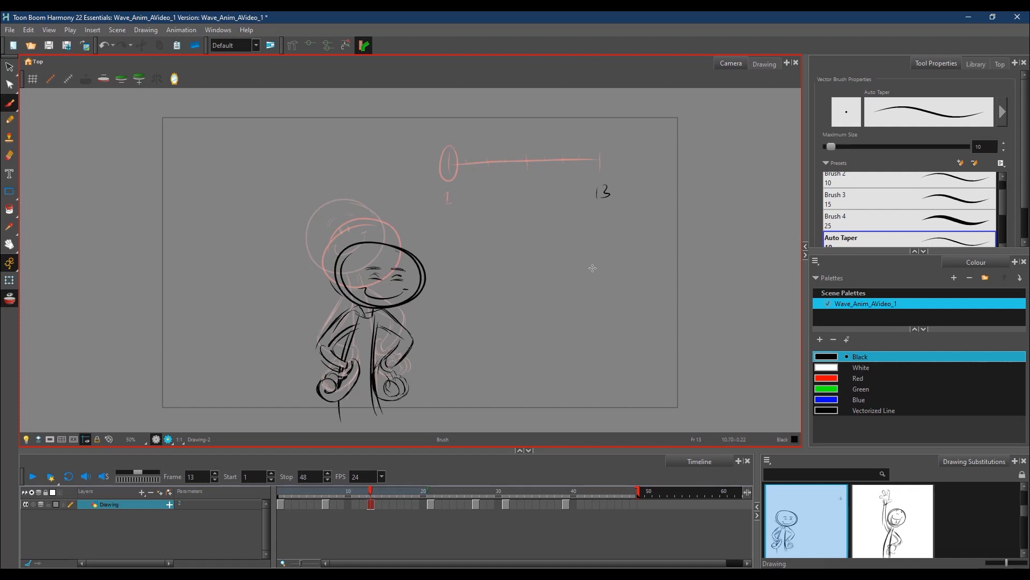
left_click(326, 503)
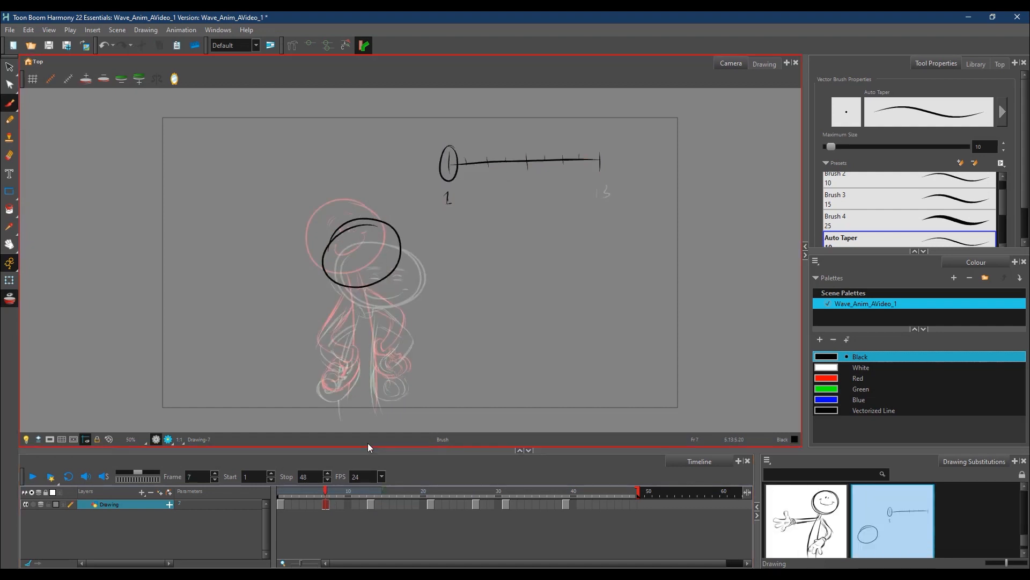
- Label the spacing chart's midpoint 7, draw arcs between the first-half ticks, and label the ticks before it 3 and 5
left_click_drag(524, 185, 528, 202)
mouse_move(469, 190)
left_mouse_down()
mouse_move(470, 200)
mouse_move(486, 198)
left_mouse_up()
key("ctrl+z")
key("ctrl+z")
left_click_drag(456, 149, 527, 157)
mouse_move(475, 189)
left_mouse_down()
mouse_move(476, 199)
mouse_move(497, 197)
left_mouse_up()
left_click_drag(501, 186, 517, 185)
- Delete the spacing chart and head circle from frame 7, and the 13 label from frame 13
key("alt+s")
mouse_move(622, 144)
left_mouse_down()
mouse_move(601, 217)
mouse_move(611, 119)
left_mouse_up()
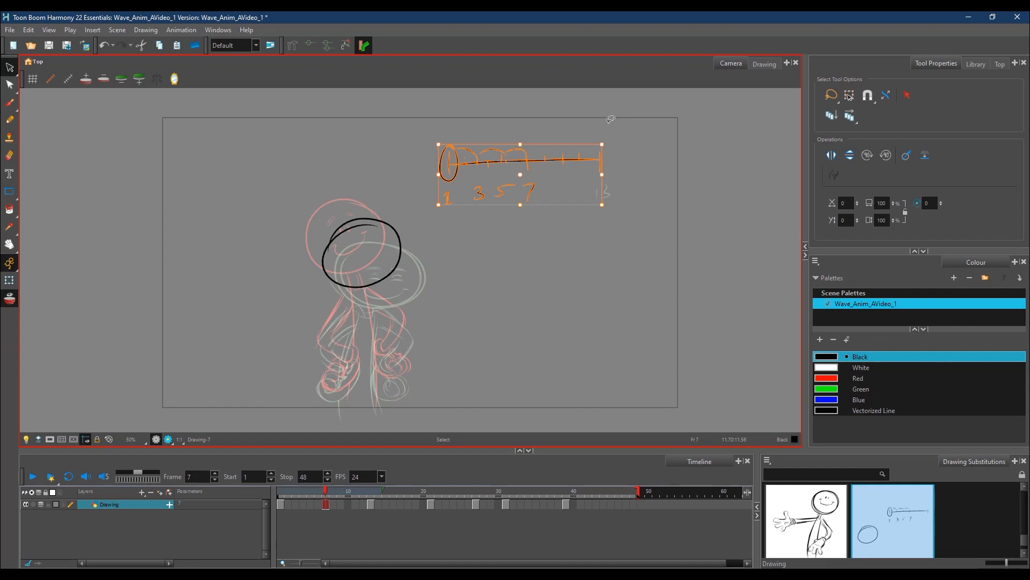
key("Delete")
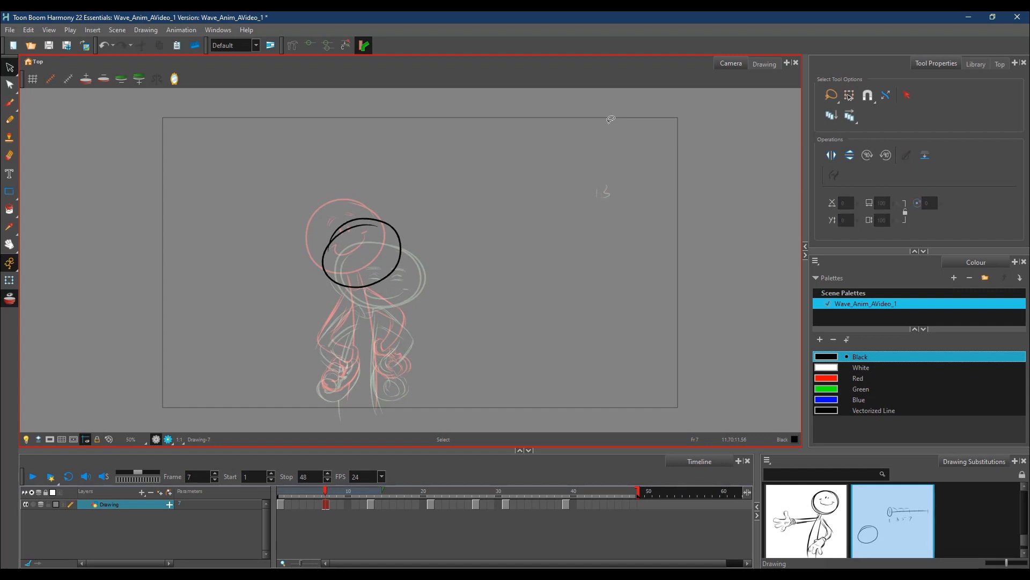
mouse_move(428, 214)
left_mouse_down()
mouse_move(430, 241)
mouse_move(427, 217)
left_mouse_up()
key("Delete")
left_click(372, 504)
mouse_move(618, 160)
left_mouse_down()
mouse_move(593, 161)
mouse_move(627, 162)
left_mouse_up()
key("Delete")
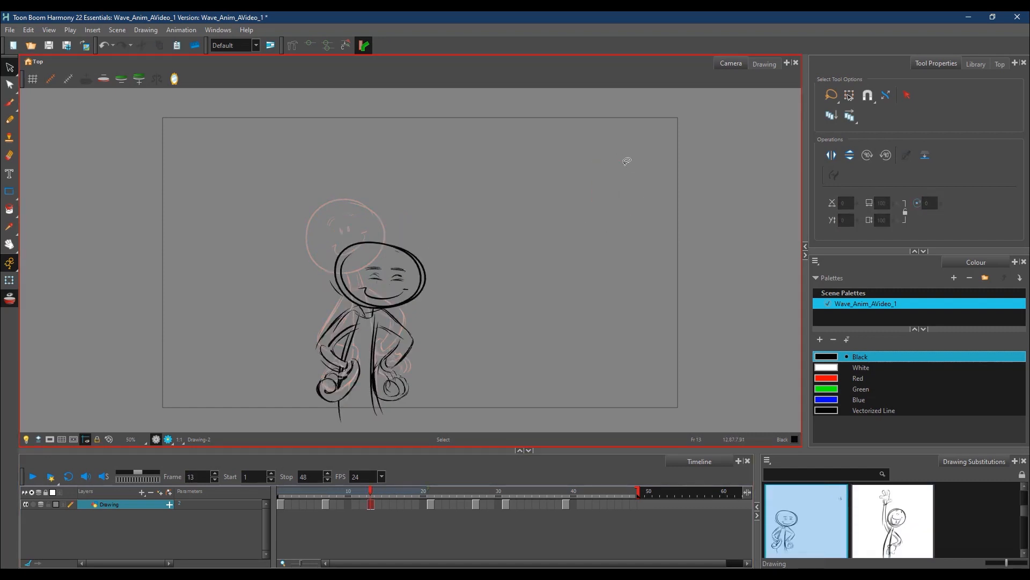
- Move the blank in-between drawing from frame 7 to frame 9
left_click(326, 490)
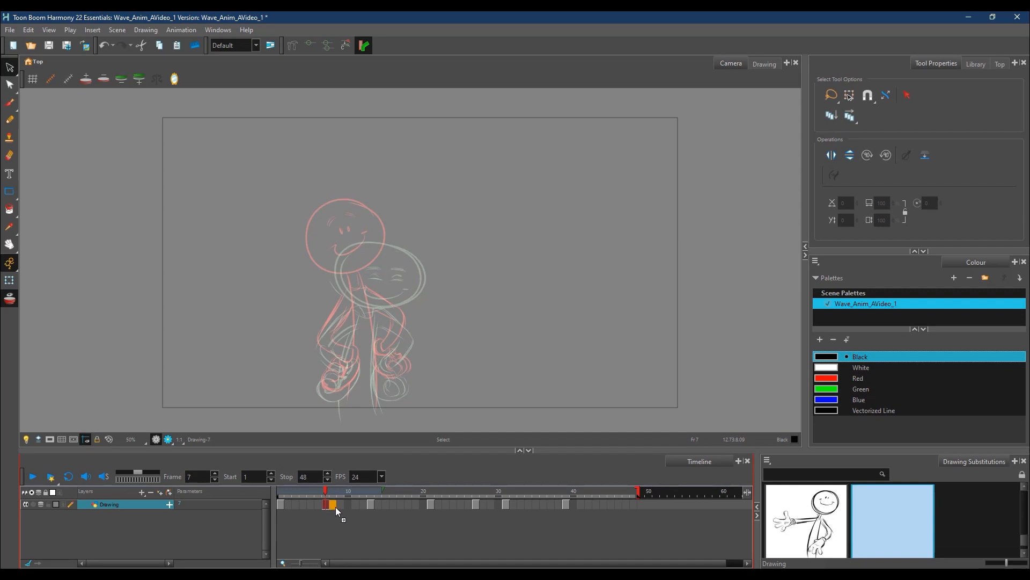
left_click(339, 506)
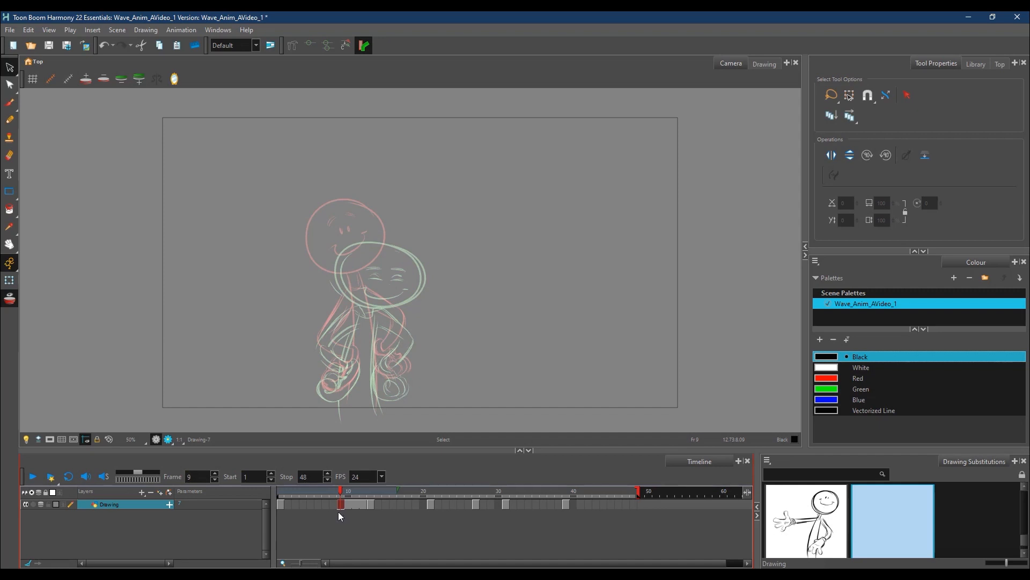
- Draw a spacing chart on frame 9 with a middle tick and the other ticks bunched toward both ends
key("alt+b")
mouse_move(474, 150)
left_mouse_down()
mouse_move(473, 173)
mouse_move(634, 159)
mouse_move(635, 172)
left_mouse_up()
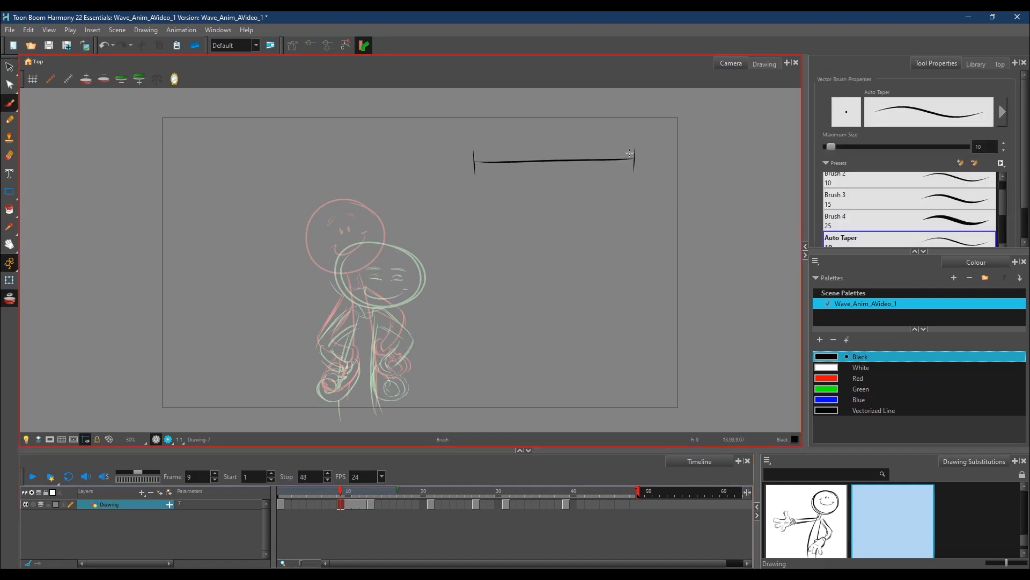
left_click_drag(485, 152, 485, 174)
mouse_move(491, 151)
left_mouse_down()
mouse_move(492, 175)
mouse_move(546, 175)
left_mouse_up()
mouse_move(597, 152)
left_mouse_down()
mouse_move(598, 175)
mouse_move(630, 168)
left_mouse_up()
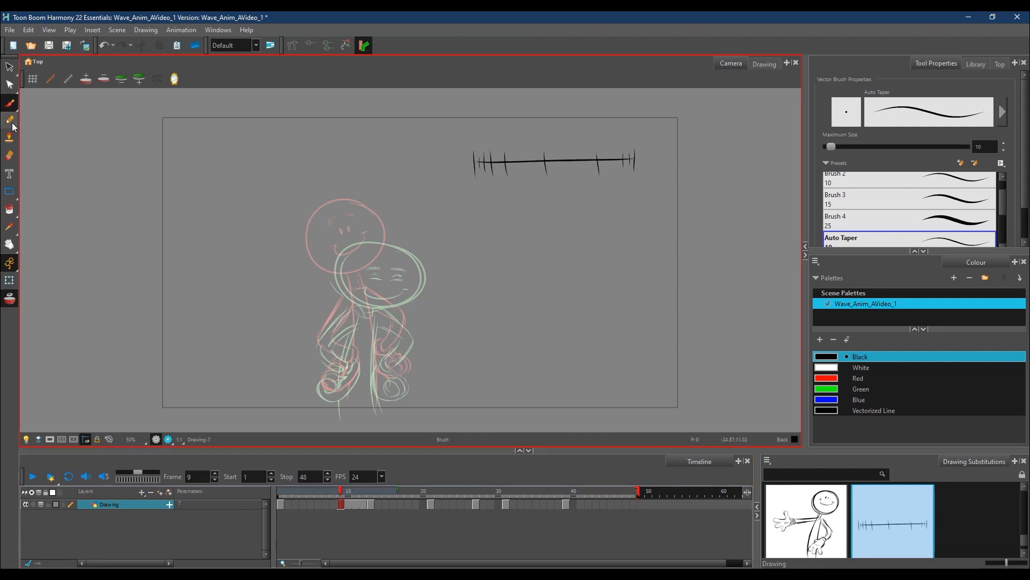
- Delete the uneven spacing chart from frame 9 and return to the Brush tool
left_click(10, 67)
mouse_move(637, 127)
left_mouse_down()
mouse_move(666, 136)
mouse_move(638, 120)
left_mouse_up()
key("Delete")
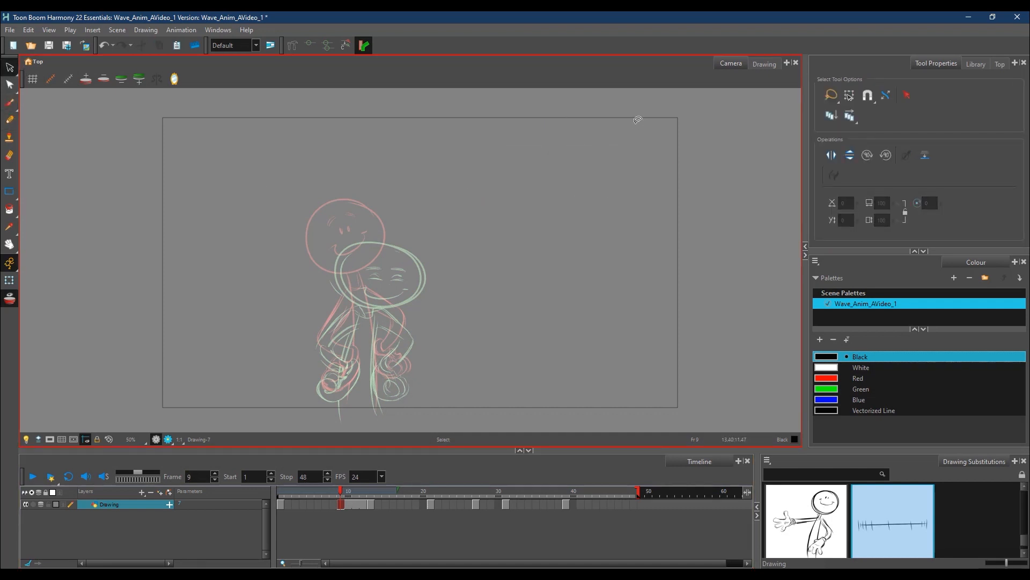
left_click(9, 102)
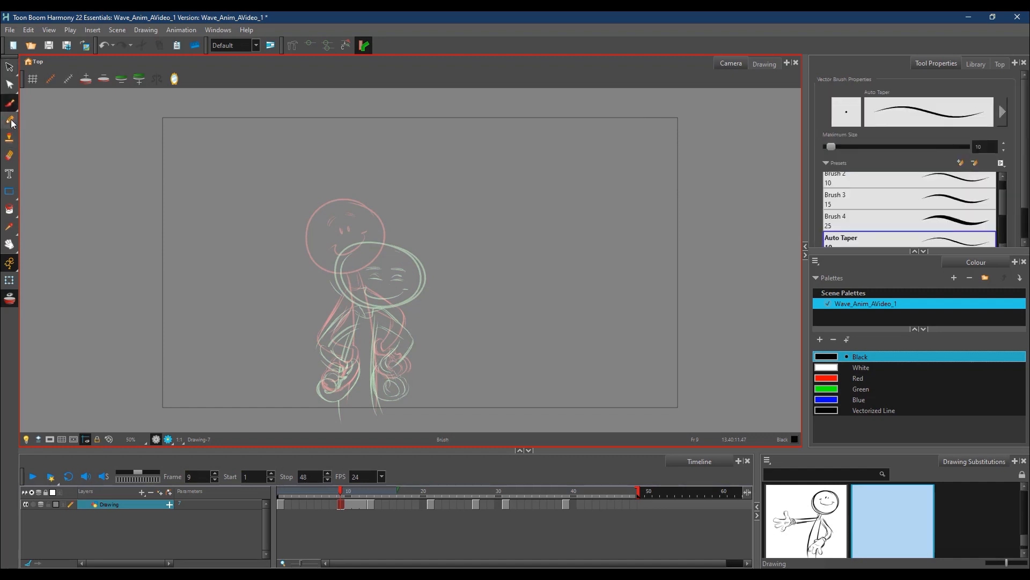
- Sketch the breakdown's round head, smiling face, neck and torso lines on frame 9, midway between the two onion-skinned poses
mouse_move(333, 231)
left_mouse_down()
mouse_move(400, 251)
mouse_move(328, 269)
mouse_move(350, 281)
left_mouse_up()
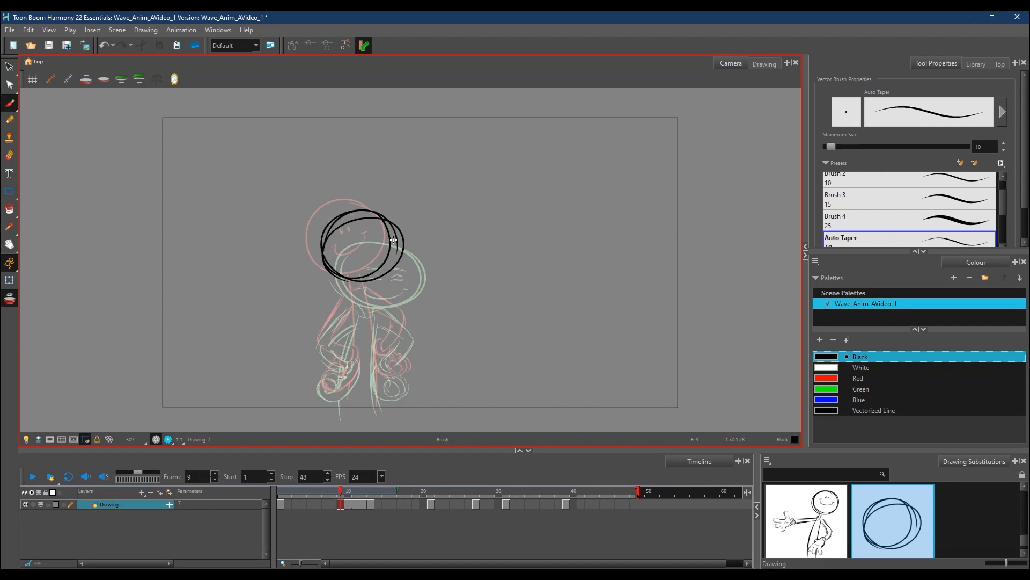
key("ctrl+z")
mouse_move(380, 209)
left_mouse_down()
mouse_move(359, 267)
mouse_move(340, 214)
mouse_move(330, 236)
mouse_move(366, 212)
mouse_move(349, 213)
mouse_move(397, 239)
mouse_move(388, 270)
mouse_move(345, 283)
left_mouse_up()
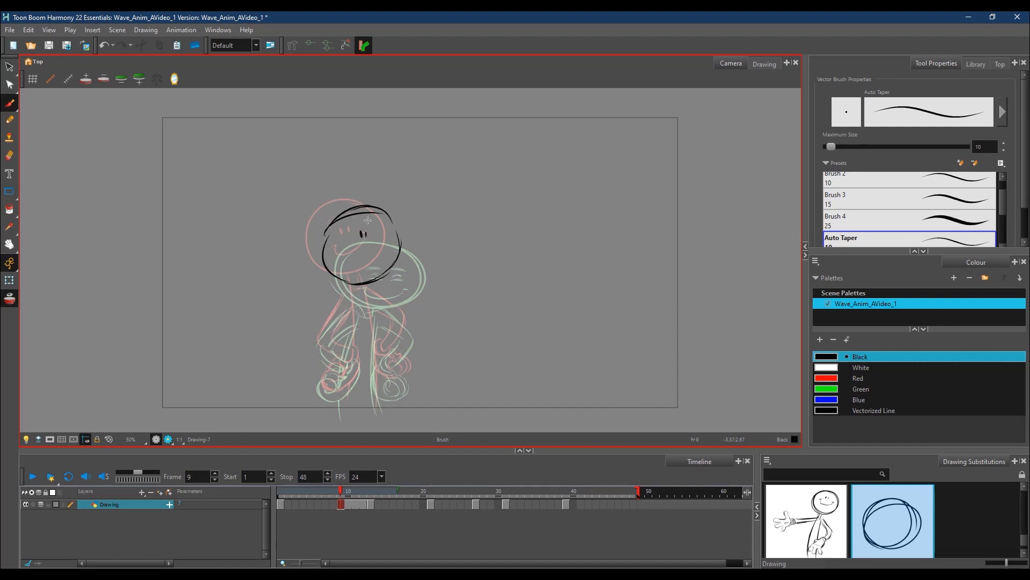
mouse_move(348, 250)
left_mouse_down()
mouse_move(364, 258)
mouse_move(378, 242)
mouse_move(370, 217)
left_mouse_up()
mouse_move(356, 304)
left_mouse_down()
mouse_move(358, 283)
mouse_move(370, 287)
mouse_move(376, 412)
left_mouse_up()
left_click_drag(376, 305, 376, 376)
left_click_drag(352, 289, 350, 414)
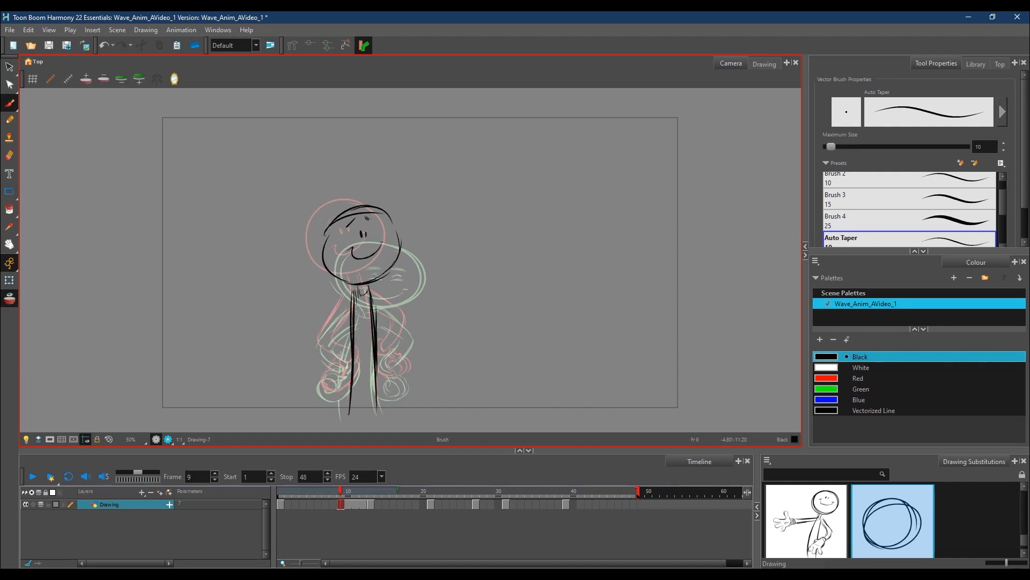
mouse_move(344, 221)
left_mouse_down()
mouse_move(382, 208)
mouse_move(396, 245)
mouse_move(381, 272)
mouse_move(354, 279)
mouse_move(321, 255)
mouse_move(389, 227)
mouse_move(325, 239)
mouse_move(318, 250)
mouse_move(321, 262)
mouse_move(353, 202)
left_mouse_up()
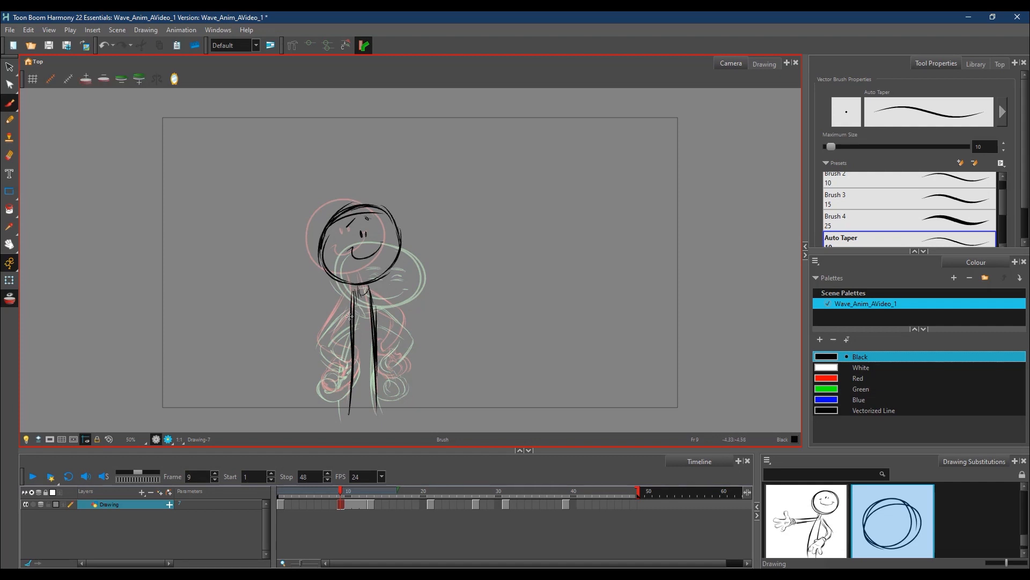
- Draw both bent arms and the hands resting on the hips on the frame 9 breakdown
left_click_drag(352, 299, 316, 343)
mouse_move(357, 289)
left_mouse_down()
mouse_move(345, 331)
mouse_move(319, 343)
mouse_move(348, 359)
left_mouse_up()
mouse_move(358, 307)
left_mouse_down()
mouse_move(336, 335)
mouse_move(356, 351)
mouse_move(356, 366)
mouse_move(331, 383)
mouse_move(335, 365)
mouse_move(347, 367)
mouse_move(336, 361)
mouse_move(345, 361)
mouse_move(322, 382)
mouse_move(334, 390)
mouse_move(360, 372)
left_mouse_up()
mouse_move(374, 296)
left_mouse_down()
mouse_move(398, 313)
mouse_move(398, 341)
mouse_move(383, 314)
mouse_move(392, 325)
mouse_move(382, 339)
mouse_move(405, 325)
mouse_move(377, 358)
mouse_move(390, 334)
mouse_move(380, 313)
mouse_move(345, 360)
mouse_move(354, 344)
mouse_move(351, 367)
mouse_move(396, 381)
left_mouse_up()
mouse_move(385, 381)
left_mouse_down()
mouse_move(404, 374)
mouse_move(402, 356)
left_mouse_up()
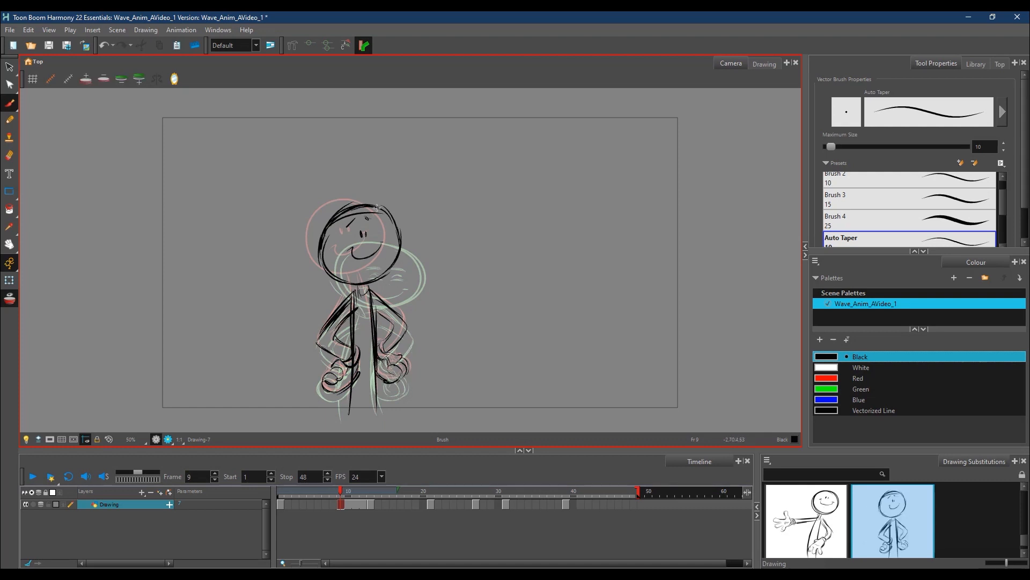
- Sketch the in-between head and smiling face on frame 5, between the onion-skinned first pose and the frame 9 breakdown
left_click(341, 494)
left_click(312, 503)
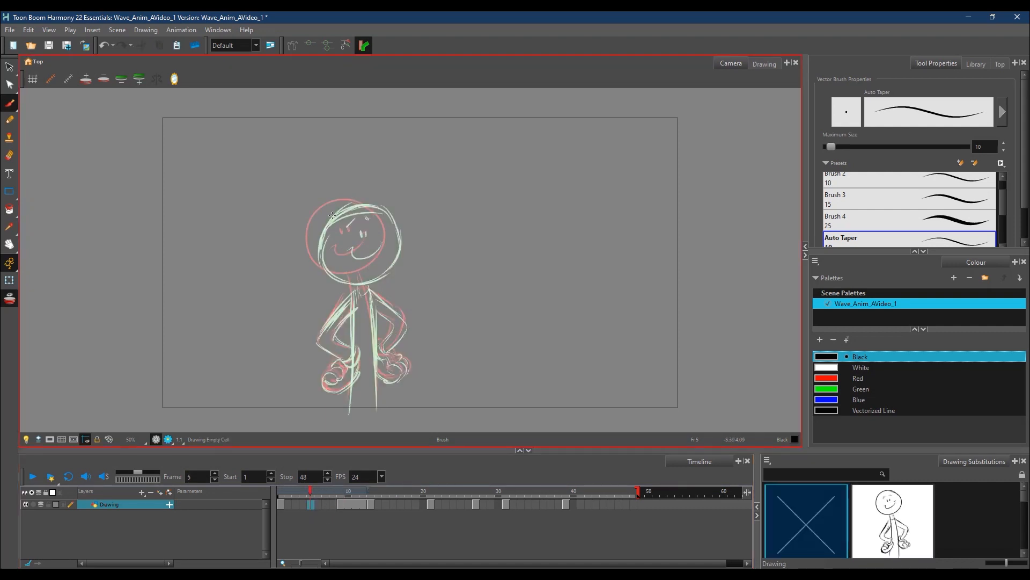
mouse_move(312, 229)
left_mouse_down()
mouse_move(347, 202)
mouse_move(316, 221)
mouse_move(368, 206)
mouse_move(340, 206)
mouse_move(391, 222)
mouse_move(368, 204)
mouse_move(386, 222)
mouse_move(387, 257)
mouse_move(363, 274)
left_mouse_up()
mouse_move(317, 224)
left_mouse_down()
mouse_move(334, 272)
mouse_move(311, 237)
mouse_move(353, 277)
mouse_move(343, 277)
mouse_move(377, 265)
left_mouse_up()
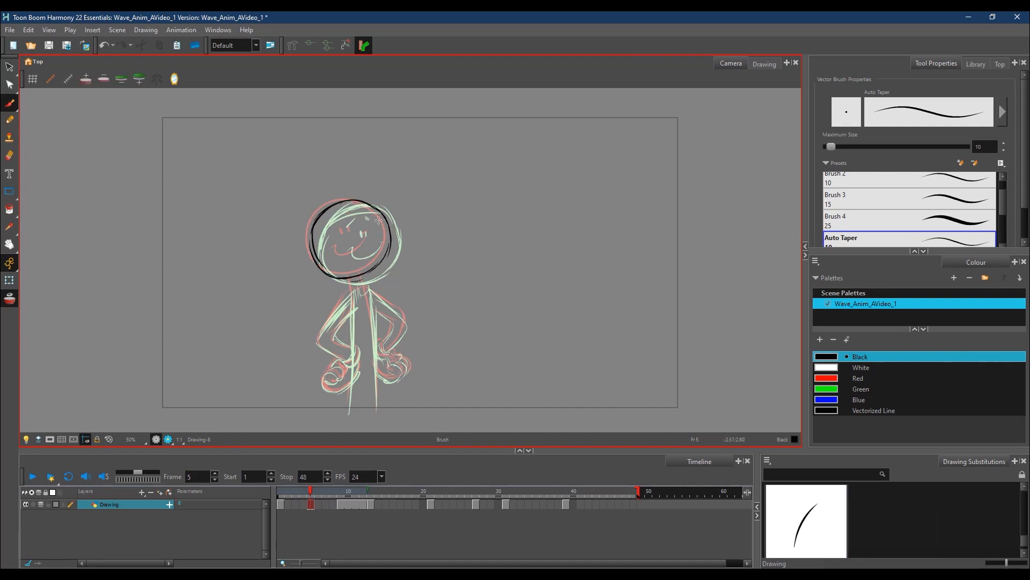
mouse_move(348, 228)
left_mouse_down()
mouse_move(335, 250)
mouse_move(370, 238)
left_mouse_up()
left_click_drag(333, 223, 365, 220)
- Add the neck, torso, bent arms and hands on hips to the frame 5 in-between
mouse_move(352, 283)
left_mouse_down()
mouse_move(363, 293)
mouse_move(353, 301)
mouse_move(351, 403)
mouse_move(376, 374)
mouse_move(379, 412)
left_mouse_up()
left_click_drag(349, 294, 314, 341)
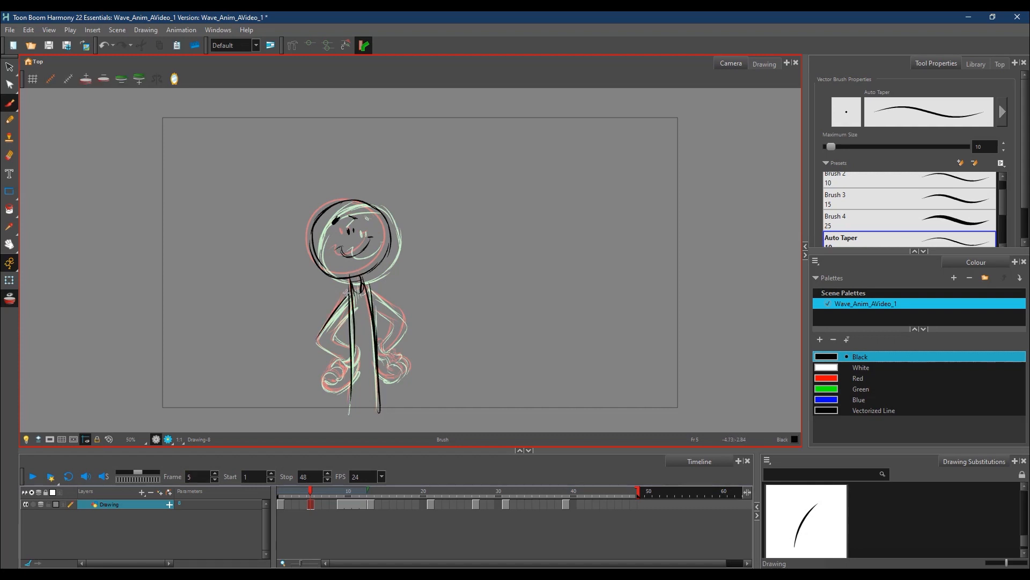
left_click_drag(352, 306, 334, 335)
mouse_move(369, 289)
left_mouse_down()
mouse_move(405, 320)
mouse_move(392, 350)
mouse_move(389, 326)
mouse_move(390, 351)
mouse_move(378, 341)
mouse_move(393, 359)
left_mouse_up()
left_click_drag(374, 308, 394, 323)
left_click_drag(369, 290, 389, 307)
mouse_move(332, 336)
left_mouse_down()
mouse_move(351, 346)
mouse_move(339, 358)
mouse_move(347, 369)
mouse_move(320, 389)
mouse_move(326, 375)
mouse_move(324, 388)
mouse_move(337, 393)
mouse_move(360, 360)
mouse_move(400, 368)
mouse_move(389, 379)
mouse_move(404, 373)
mouse_move(389, 359)
left_mouse_up()
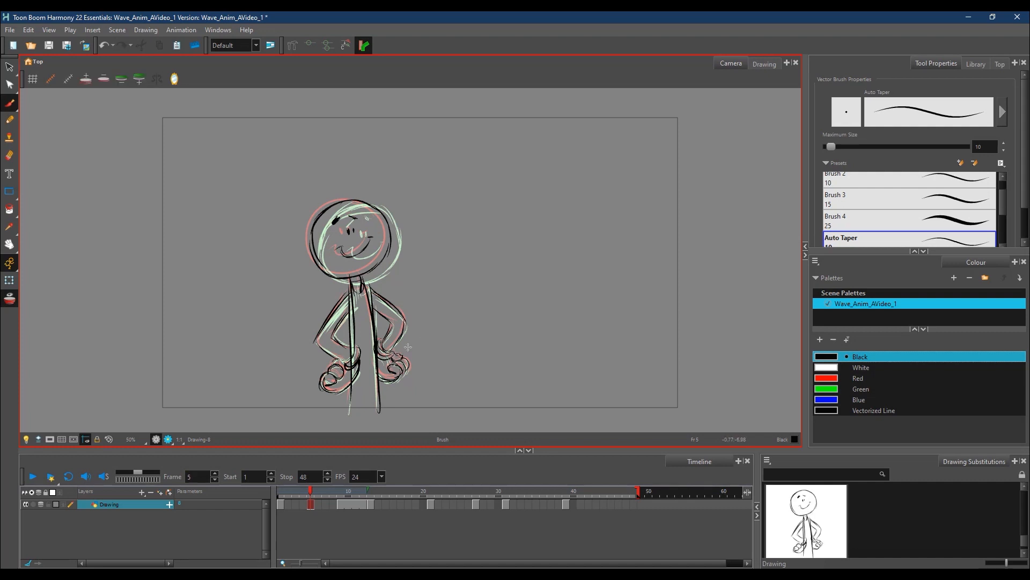
- Mark the key drawings on frames 1, 13, 21, 27, 31 and 39 with a small circle near the camera frame's lower-right corner
key("shift+comma")
mouse_move(661, 390)
left_mouse_down()
mouse_move(637, 393)
mouse_move(646, 397)
left_mouse_up()
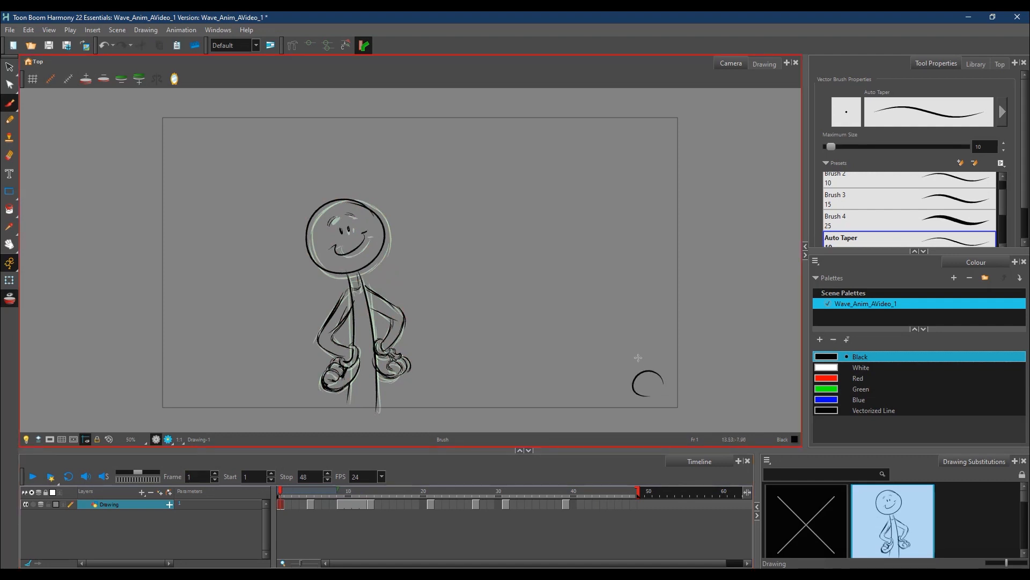
left_click(342, 490)
left_click(370, 492)
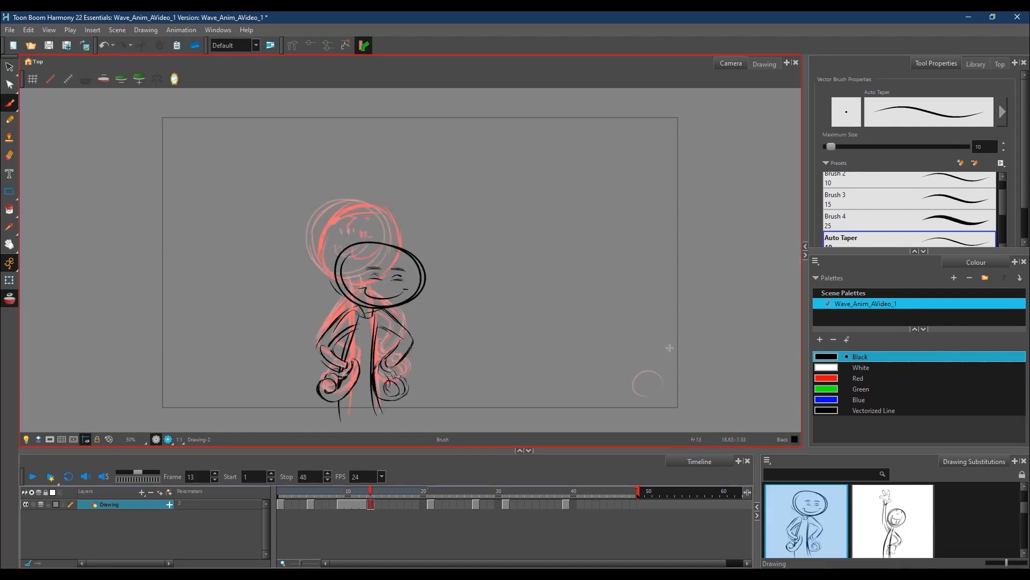
mouse_move(660, 377)
left_mouse_down()
mouse_move(663, 398)
mouse_move(657, 372)
mouse_move(667, 392)
mouse_move(628, 399)
mouse_move(634, 376)
left_mouse_up()
left_click(432, 491)
left_click(476, 491)
left_click(508, 491)
left_click(567, 492)
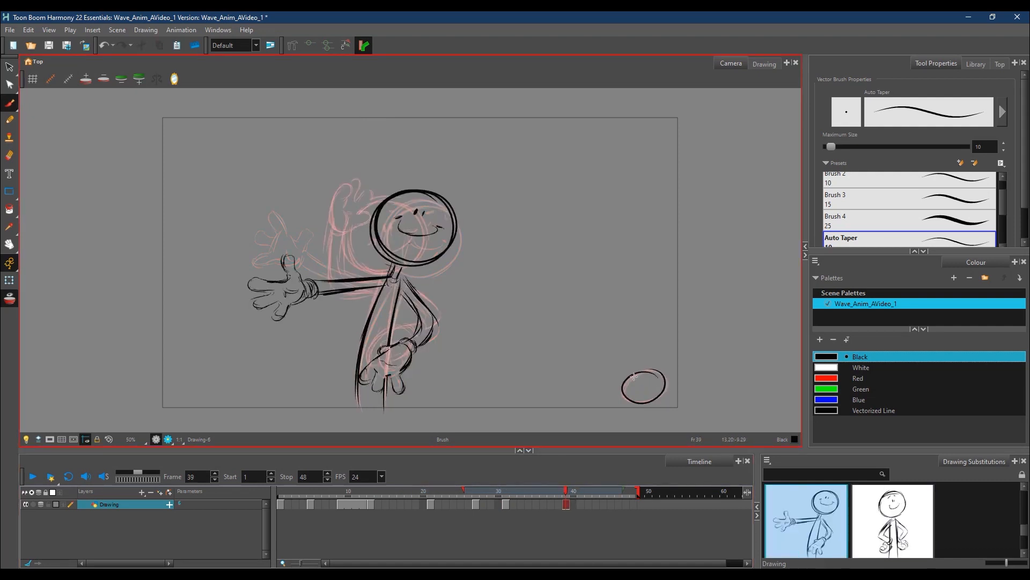
- Check the drawings from frame 1 to 13 by scrubbing the timeline, and turn onion skinning off
left_click(311, 492)
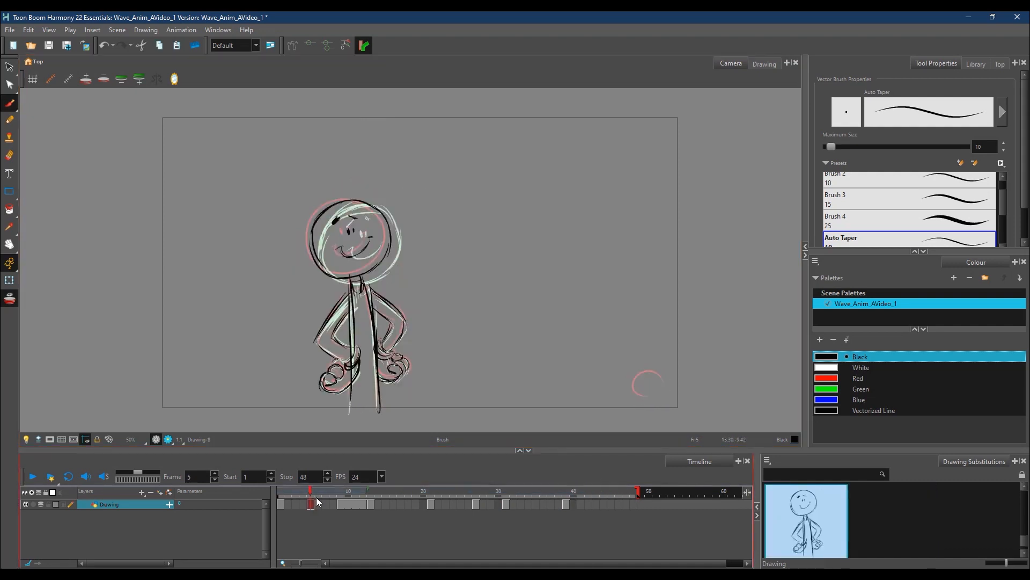
left_click_drag(295, 490, 374, 489)
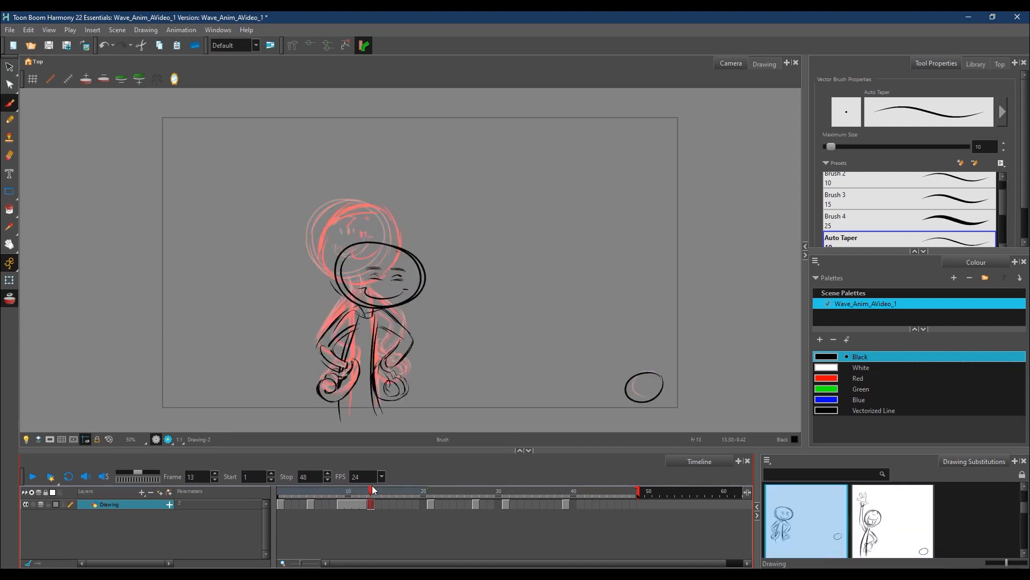
left_click(9, 298)
left_click(281, 492)
mouse_move(279, 491)
left_mouse_down()
mouse_move(408, 490)
mouse_move(273, 505)
left_mouse_up()
- Turn onion skinning on with a shorter next-frame range, and sketch the in-between head, face and torso on frame 3
left_click(296, 505)
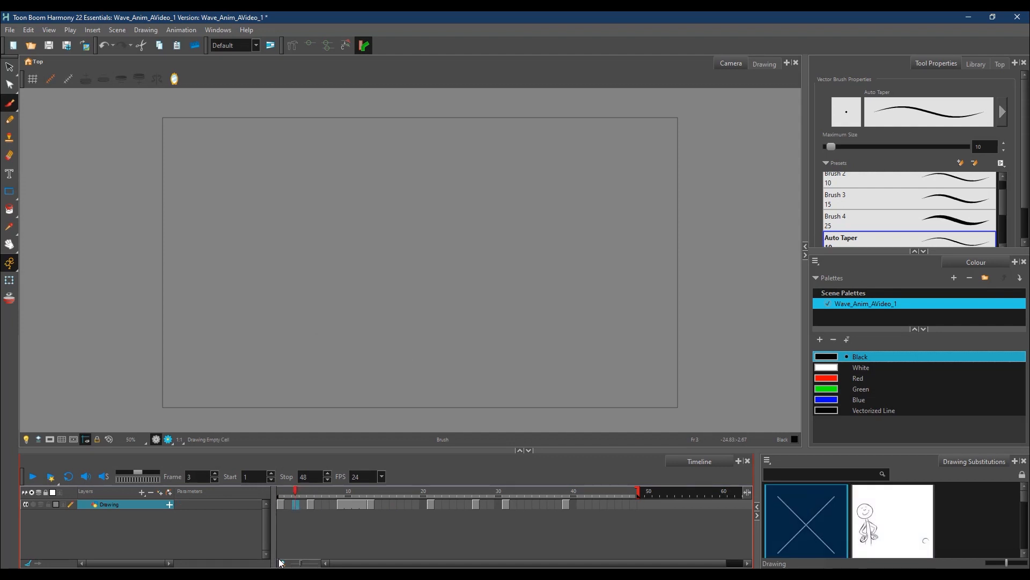
left_click(9, 302)
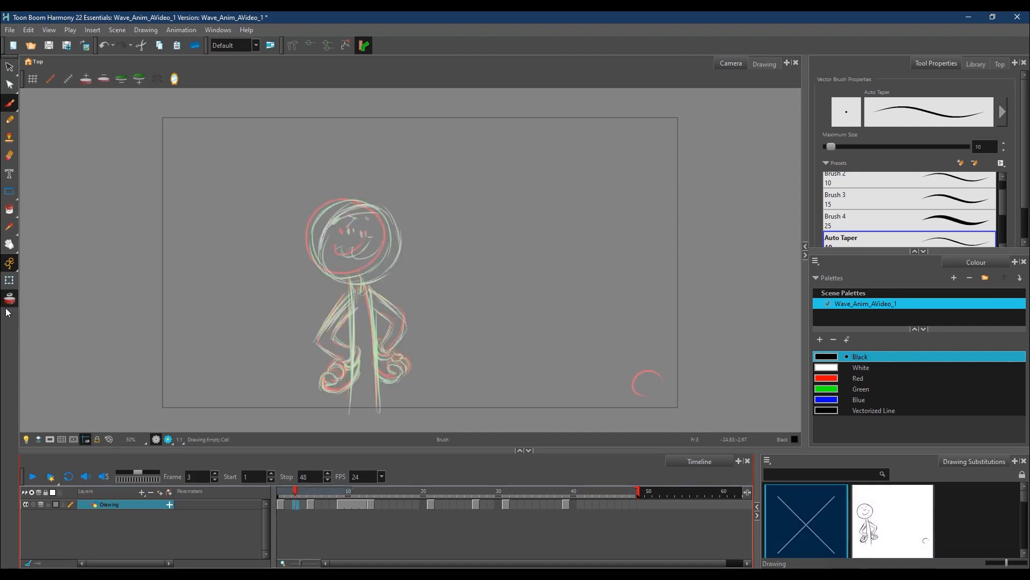
left_click_drag(354, 492, 321, 492)
mouse_move(323, 207)
left_mouse_down()
mouse_move(307, 231)
mouse_move(354, 199)
mouse_move(378, 215)
mouse_move(386, 244)
mouse_move(367, 269)
left_mouse_up()
mouse_move(308, 230)
left_mouse_down()
mouse_move(340, 275)
mouse_move(321, 263)
mouse_move(369, 265)
mouse_move(337, 274)
mouse_move(373, 261)
mouse_move(379, 221)
left_mouse_up()
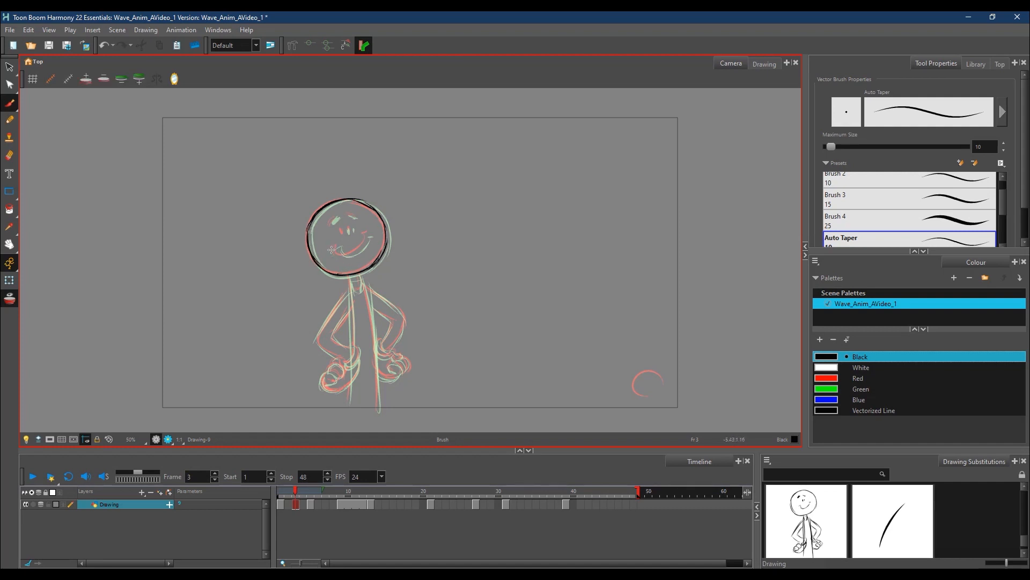
left_click_drag(339, 248, 363, 245)
mouse_move(353, 290)
left_mouse_down()
mouse_move(361, 272)
mouse_move(352, 406)
mouse_move(375, 367)
mouse_move(380, 412)
left_mouse_up()
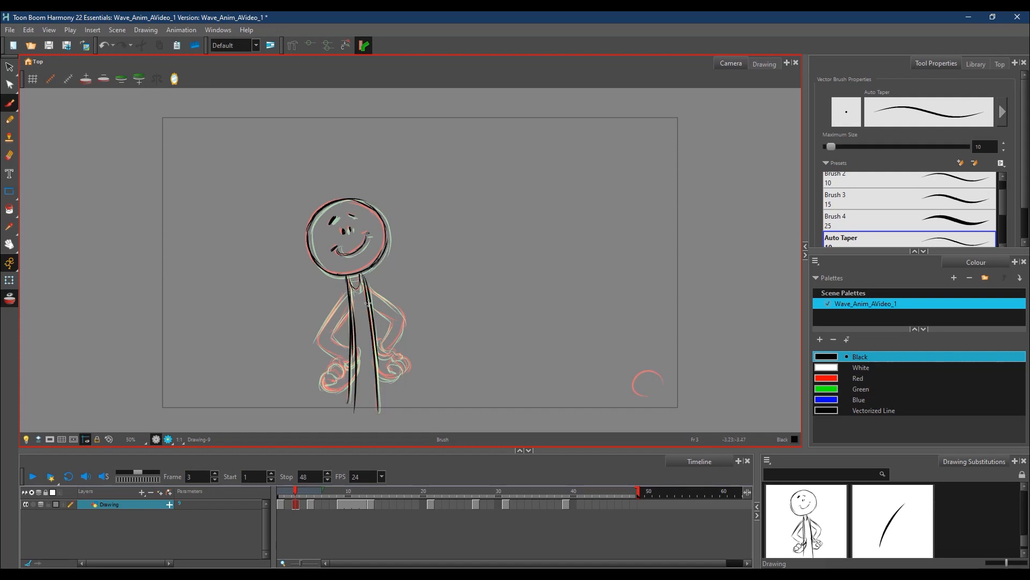
- Draw the bent arms and the hands on the hips on the frame 3 in-between
mouse_move(316, 340)
left_mouse_down()
mouse_move(346, 292)
mouse_move(349, 310)
mouse_move(317, 341)
left_mouse_up()
mouse_move(317, 342)
left_mouse_down()
mouse_move(351, 357)
mouse_move(331, 337)
mouse_move(351, 366)
left_mouse_up()
mouse_move(342, 365)
left_mouse_down()
mouse_move(327, 381)
mouse_move(326, 371)
mouse_move(335, 378)
mouse_move(321, 375)
mouse_move(322, 386)
mouse_move(330, 371)
mouse_move(345, 367)
mouse_move(341, 375)
mouse_move(338, 358)
mouse_move(344, 367)
mouse_move(339, 394)
left_mouse_up()
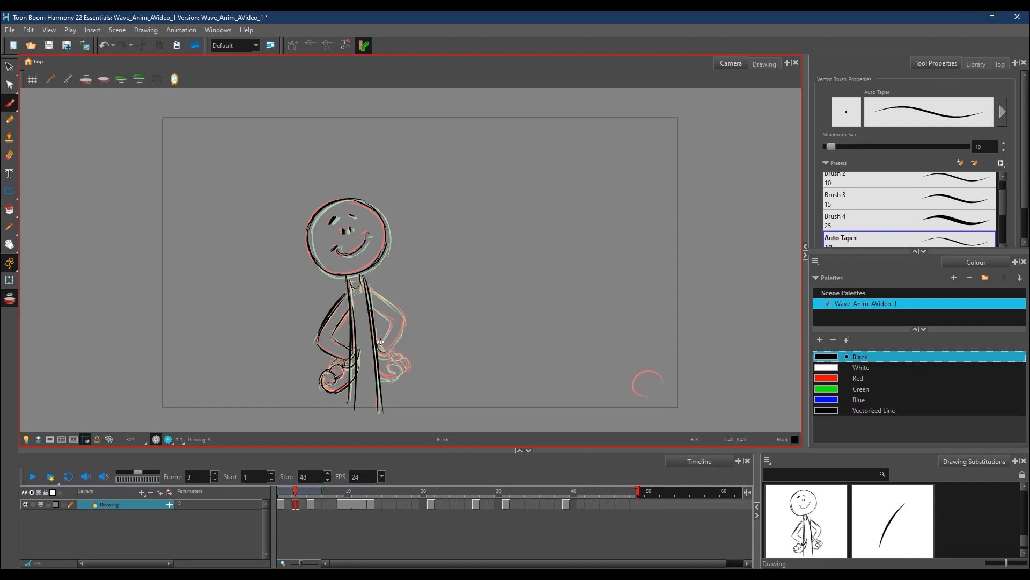
mouse_move(379, 348)
left_mouse_down()
mouse_move(375, 355)
mouse_move(395, 345)
mouse_move(381, 342)
left_mouse_up()
left_click_drag(370, 306, 397, 326)
mouse_move(370, 289)
left_mouse_down()
mouse_move(408, 323)
mouse_move(404, 315)
mouse_move(393, 343)
mouse_move(401, 325)
mouse_move(392, 375)
left_mouse_up()
mouse_move(378, 373)
left_mouse_down()
mouse_move(391, 381)
mouse_move(409, 365)
left_mouse_up()
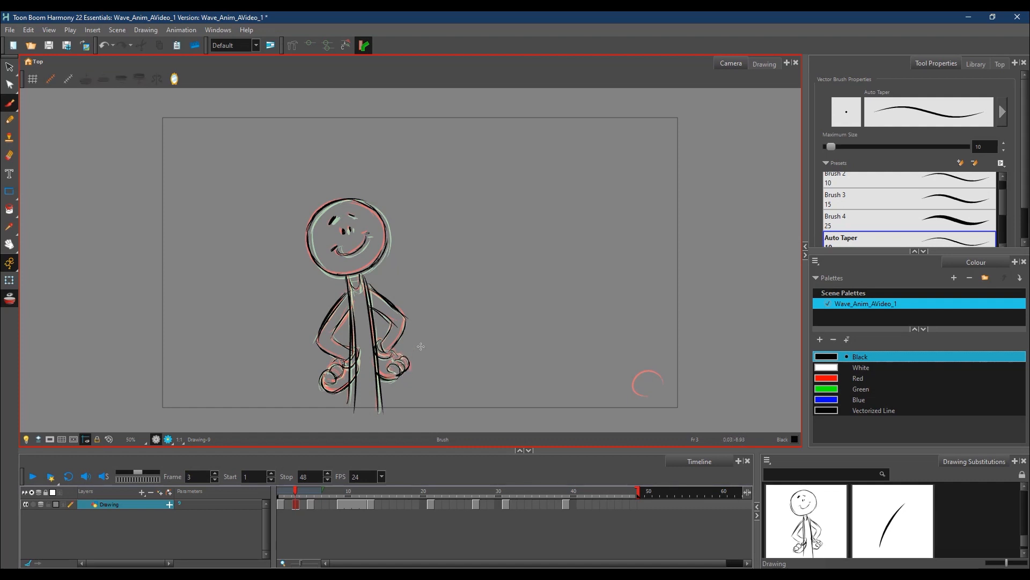
- Shorten the onion skin's previous-frame range so it covers only the nearest earlier drawings, and select empty frame 7
left_click(327, 493)
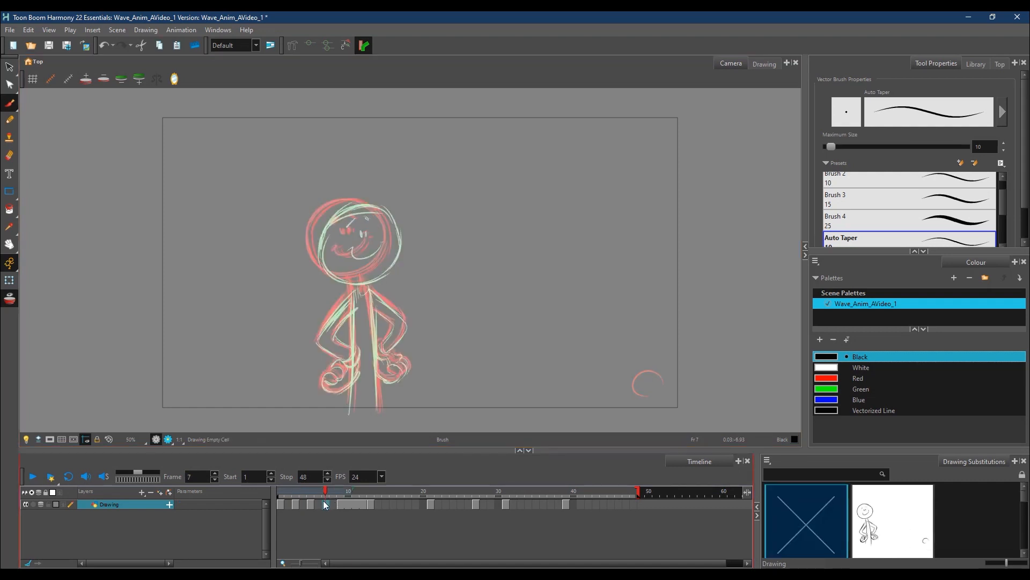
left_click(390, 492)
left_click_drag(304, 491, 301, 488)
left_click(404, 492)
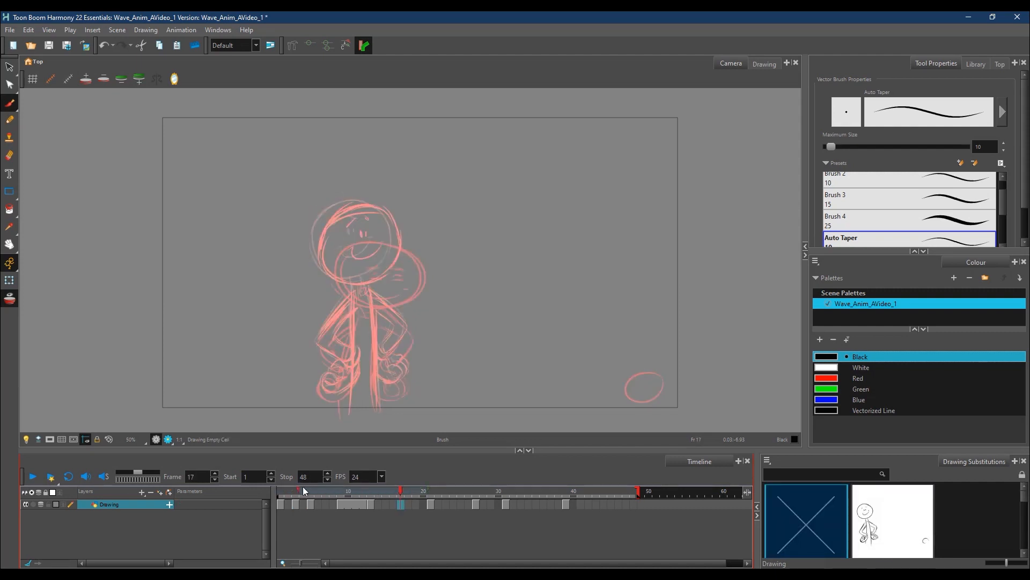
left_click(295, 491)
left_click(385, 491)
left_click_drag(285, 491, 358, 491)
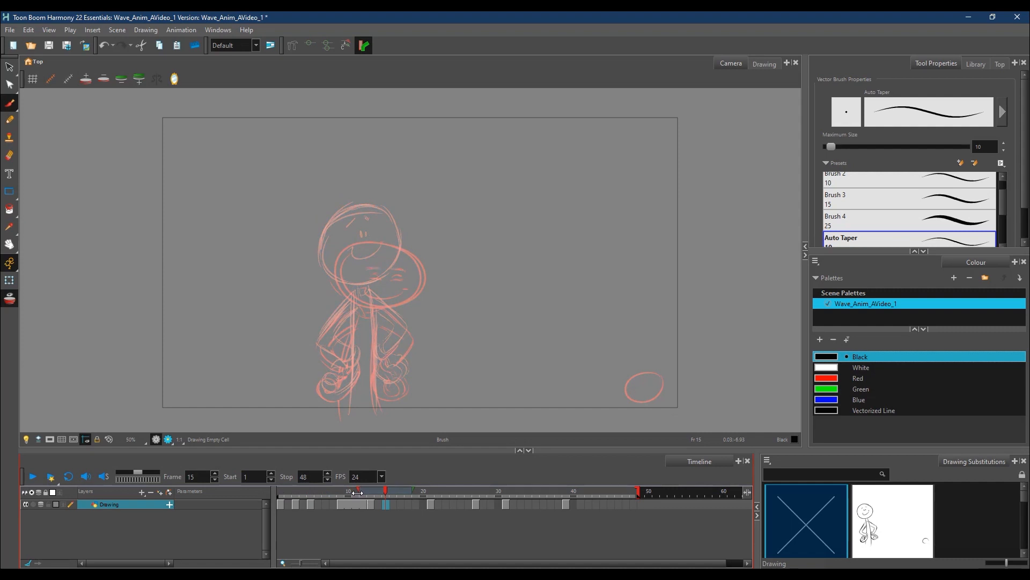
left_click(326, 504)
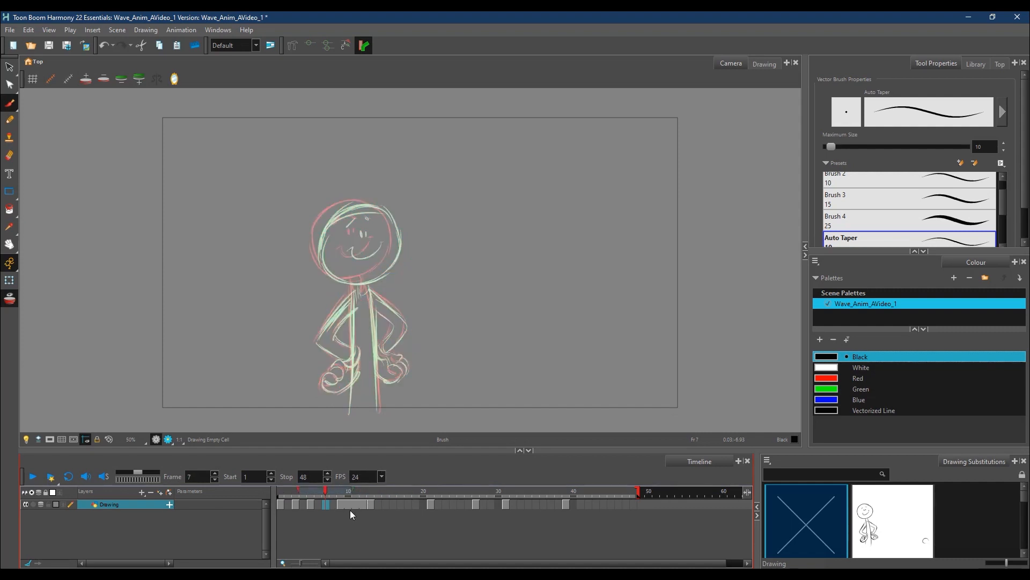
- Sketch the in-between head, face, torso and bent arms on frame 7, between the onion-skinned neighbouring drawings
mouse_move(327, 217)
left_mouse_down()
mouse_move(344, 204)
mouse_move(387, 211)
mouse_move(394, 250)
mouse_move(379, 272)
left_mouse_up()
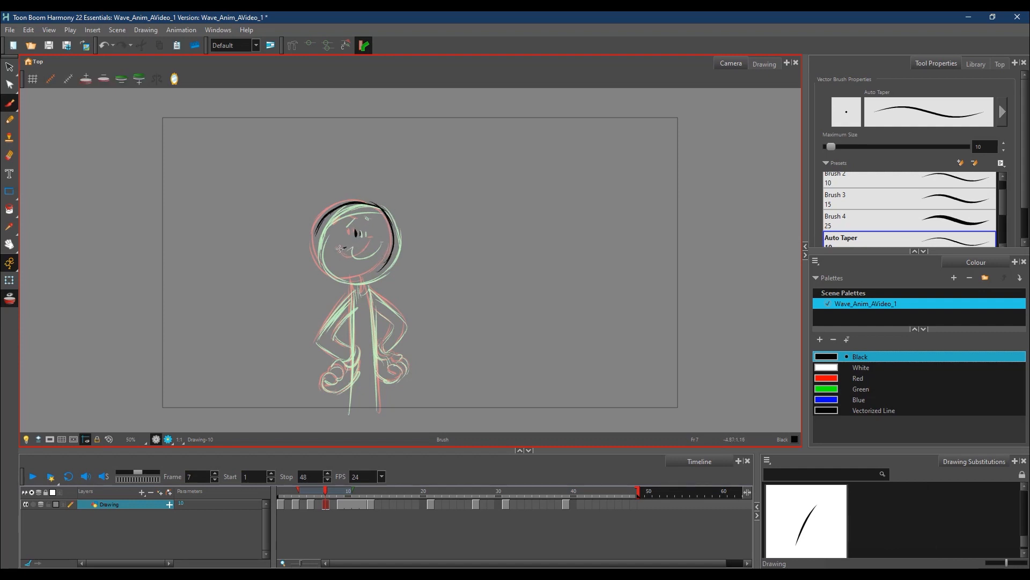
left_click_drag(357, 256, 375, 241)
mouse_move(358, 216)
left_mouse_down()
mouse_move(317, 226)
mouse_move(318, 264)
mouse_move(314, 249)
mouse_move(334, 278)
mouse_move(318, 258)
mouse_move(363, 277)
mouse_move(329, 271)
mouse_move(368, 273)
mouse_move(333, 276)
mouse_move(392, 250)
left_mouse_up()
mouse_move(362, 198)
left_mouse_down()
mouse_move(390, 226)
mouse_move(359, 303)
mouse_move(352, 284)
mouse_move(356, 295)
mouse_move(364, 284)
mouse_move(374, 367)
left_mouse_up()
mouse_move(367, 285)
left_mouse_down()
mouse_move(378, 410)
mouse_move(352, 395)
mouse_move(353, 420)
mouse_move(316, 339)
mouse_move(332, 340)
left_mouse_up()
mouse_move(371, 306)
left_mouse_down()
mouse_move(394, 324)
mouse_move(385, 352)
mouse_move(400, 317)
mouse_move(408, 327)
left_mouse_up()
mouse_move(318, 341)
left_mouse_down()
mouse_move(348, 359)
mouse_move(354, 350)
left_mouse_up()
- Draw three loose circles of differing sizes and shapes beside the character on frame 7, and undo them
mouse_move(520, 232)
left_mouse_down()
mouse_move(536, 237)
mouse_move(530, 230)
left_mouse_up()
left_click_drag(610, 209, 598, 204)
mouse_move(546, 309)
left_mouse_down()
mouse_move(541, 343)
mouse_move(548, 307)
left_mouse_up()
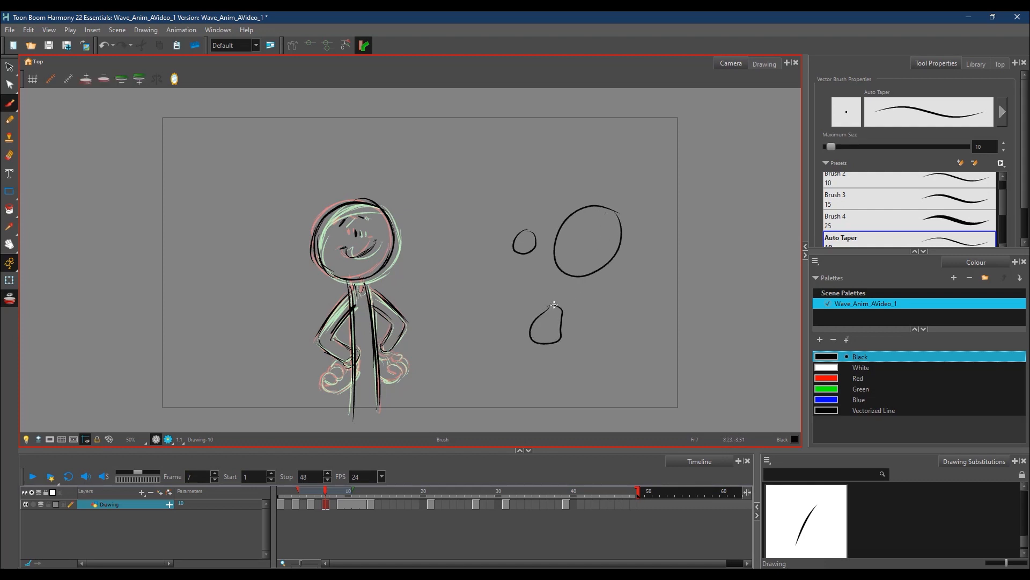
key("ctrl+z")
key("ctrl+z")
key("ctrl+z")
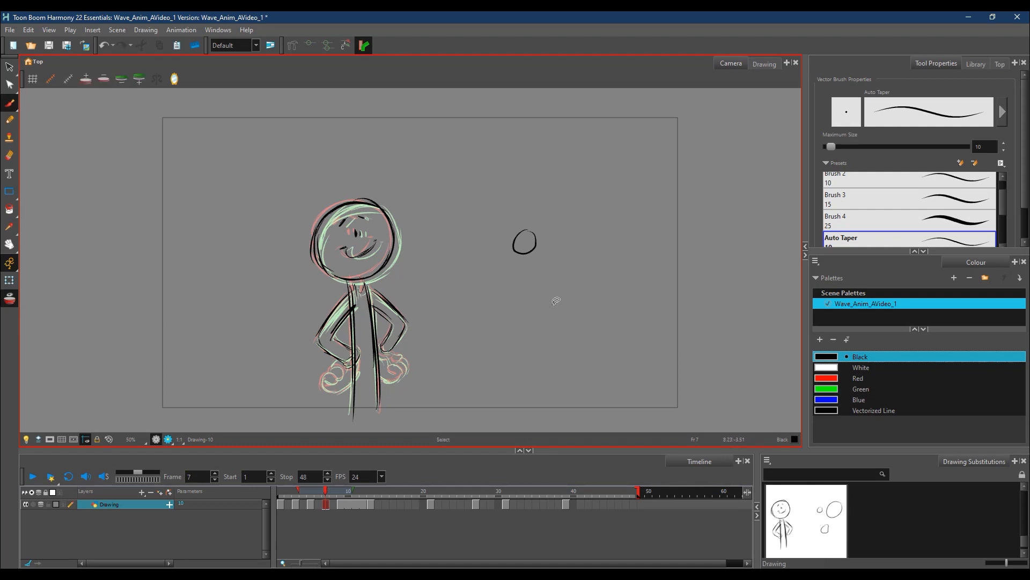
- Draw a descending row of four progressively flatter circles beside the character on frame 7, and delete the row
mouse_move(497, 229)
left_mouse_down()
mouse_move(475, 248)
mouse_move(534, 259)
mouse_move(543, 230)
mouse_move(608, 263)
mouse_move(585, 256)
left_mouse_up()
mouse_move(643, 269)
left_mouse_down()
mouse_move(630, 282)
mouse_move(668, 275)
left_mouse_up()
left_click_drag(609, 249, 535, 260)
mouse_move(495, 223)
left_mouse_down()
mouse_move(494, 251)
mouse_move(475, 225)
left_mouse_up()
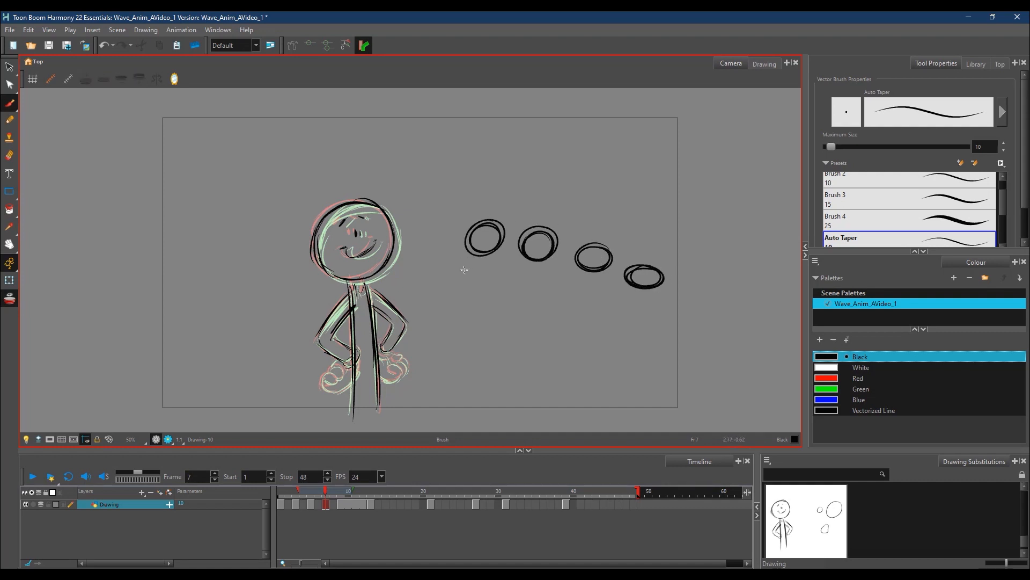
key("alt+s")
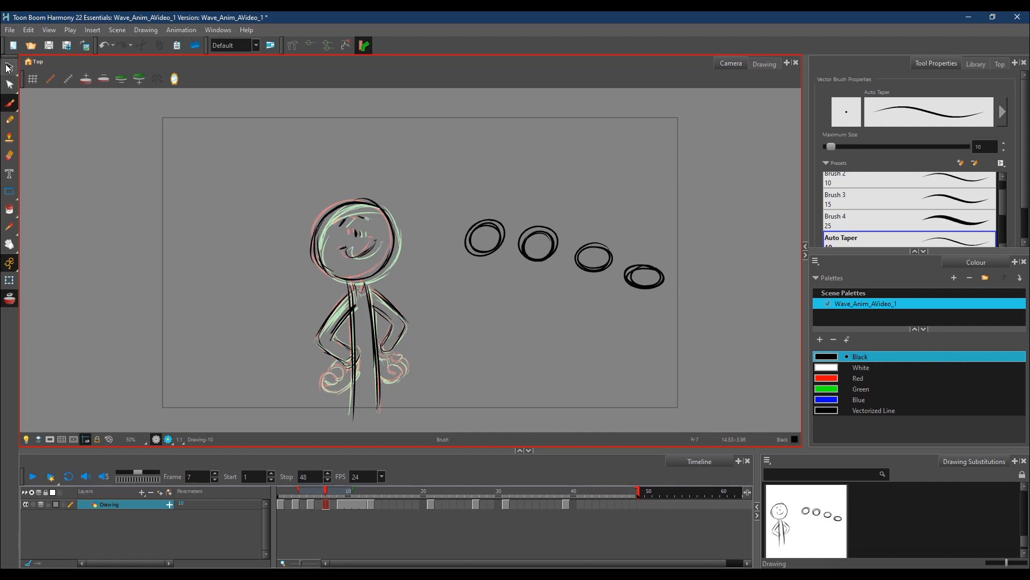
mouse_move(673, 245)
left_mouse_down()
mouse_move(508, 195)
mouse_move(634, 306)
left_mouse_up()
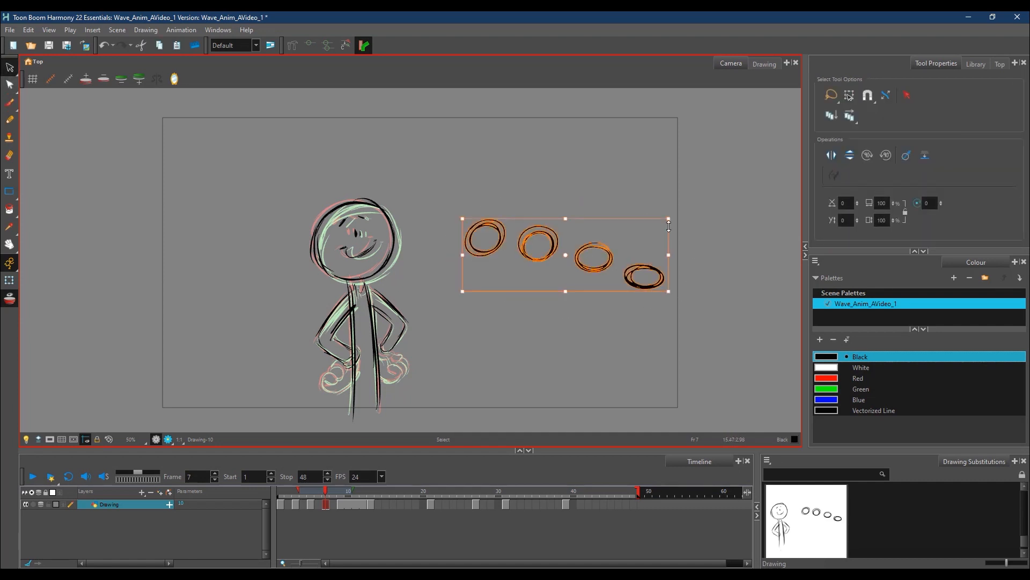
key("Delete")
- Draw both hands on the hips with the Brush tool on the frame 7 in-between
left_click(9, 102)
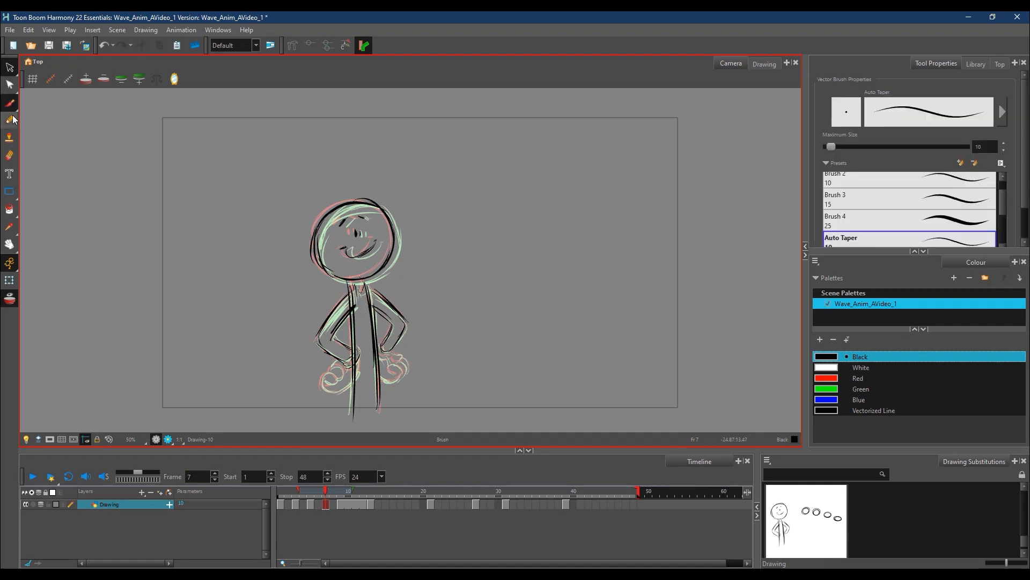
mouse_move(326, 381)
left_mouse_down()
mouse_move(360, 364)
mouse_move(326, 389)
mouse_move(347, 388)
mouse_move(360, 363)
mouse_move(353, 373)
mouse_move(401, 356)
mouse_move(408, 370)
mouse_move(390, 365)
mouse_move(392, 383)
mouse_move(382, 377)
mouse_move(394, 354)
left_mouse_up()
- Delete the held exposure of the frame 9 drawing from frames 11 and 12
left_click(356, 491)
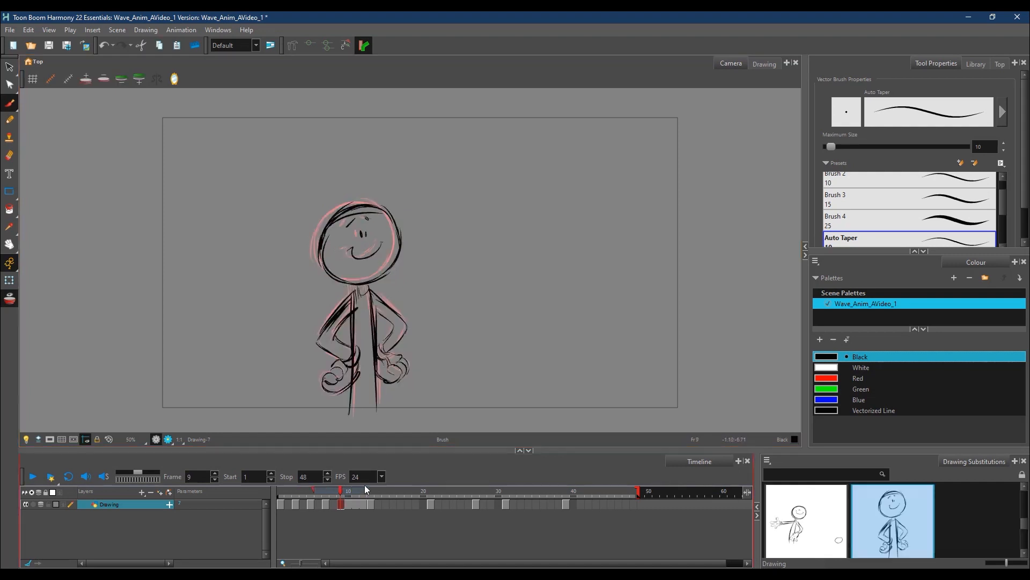
left_click(363, 507)
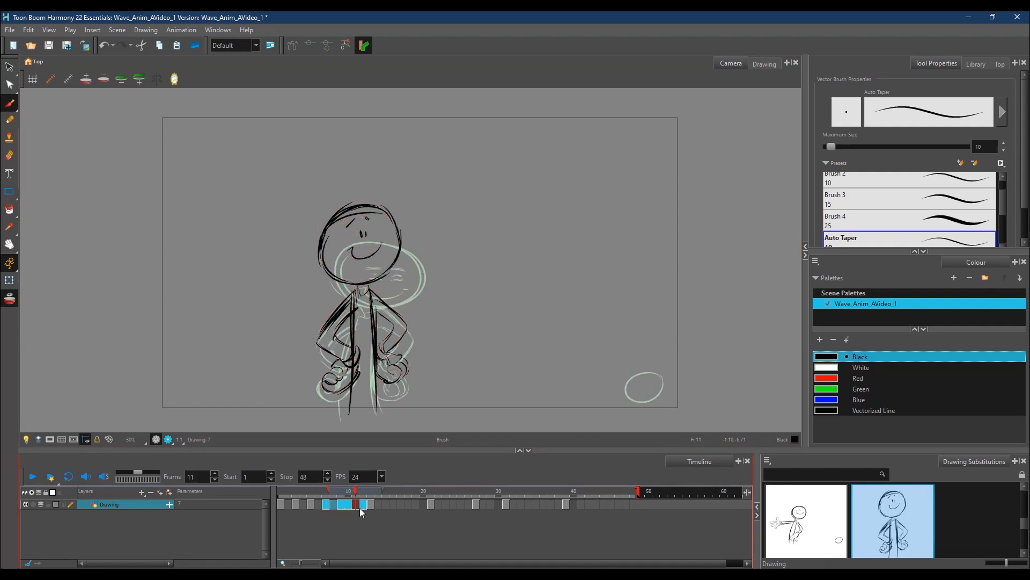
left_click(356, 507)
right_click(356, 507)
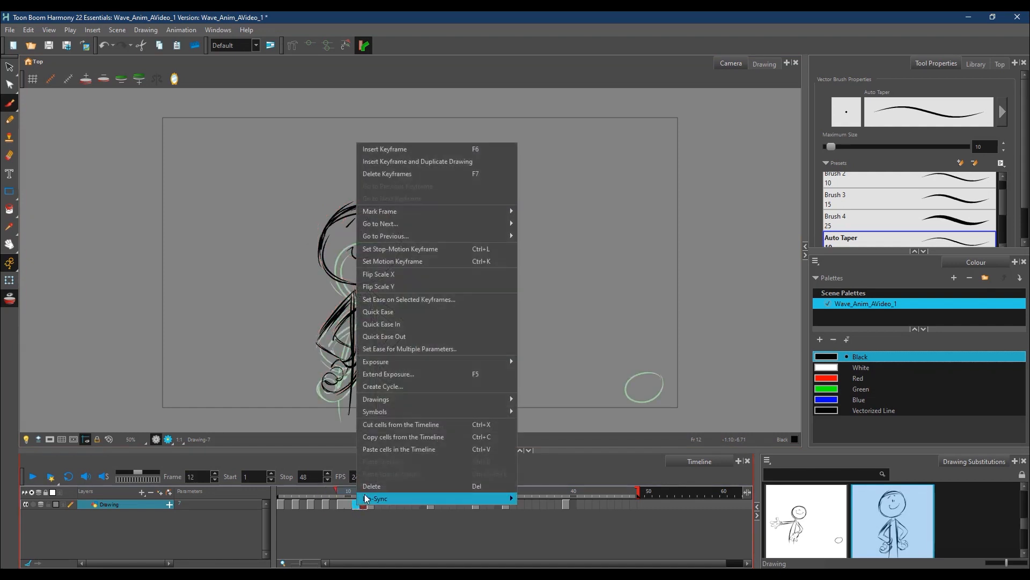
left_click(376, 487)
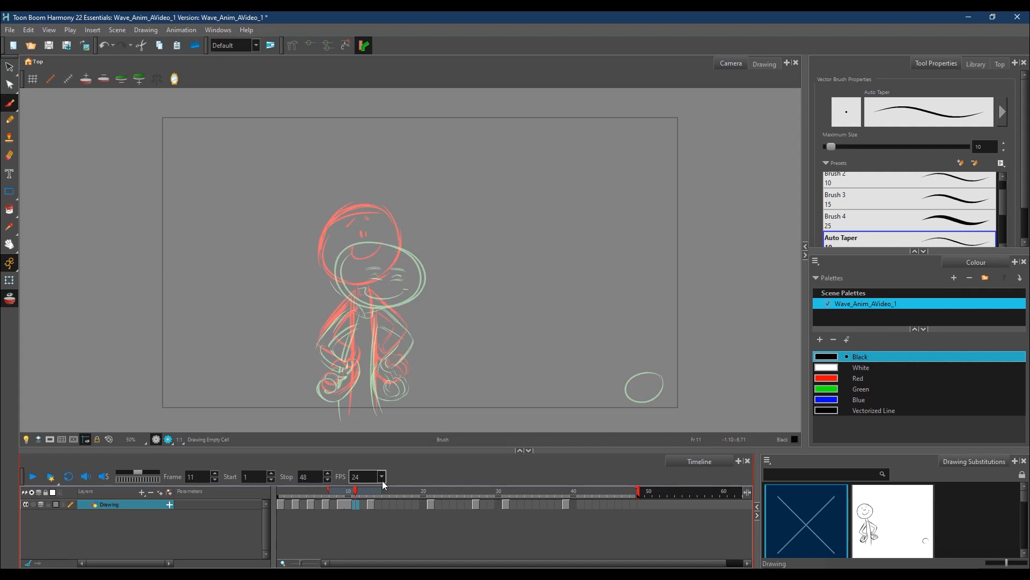
- Draw the head with brows, half-closed eyes and a smile on frame 11, placed between the two onion-skinned heads
mouse_move(331, 247)
left_mouse_down()
mouse_move(378, 222)
mouse_move(404, 236)
mouse_move(387, 294)
mouse_move(329, 263)
mouse_move(370, 223)
mouse_move(400, 230)
mouse_move(392, 288)
left_mouse_up()
mouse_move(373, 252)
left_mouse_down()
mouse_move(365, 256)
mouse_move(385, 251)
left_mouse_up()
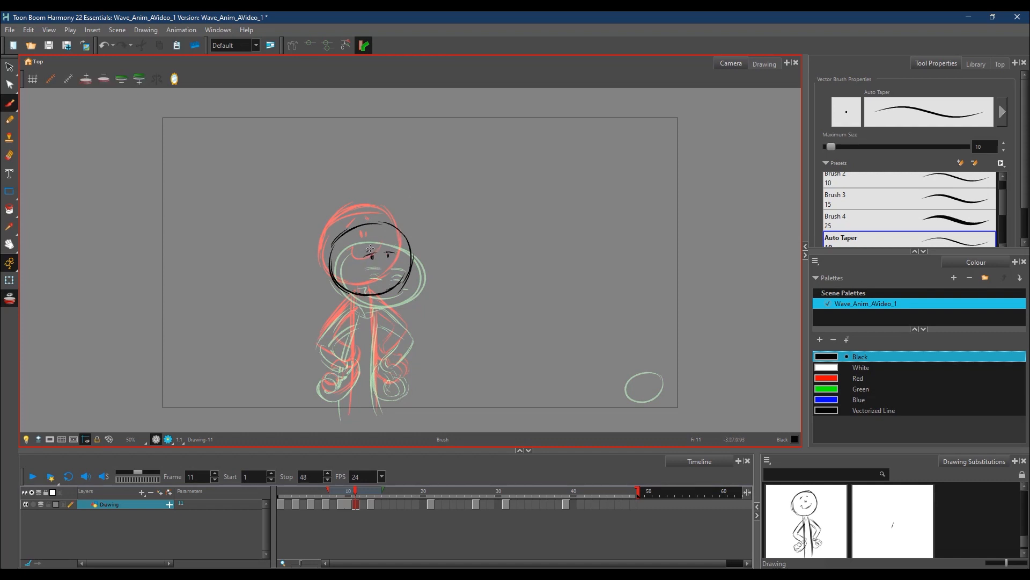
mouse_move(387, 248)
left_mouse_down()
mouse_move(388, 239)
mouse_move(379, 280)
mouse_move(400, 263)
left_mouse_up()
- Draw the torso, both bent arms and the hands on the hips on the frame 11 in-between
mouse_move(355, 304)
left_mouse_down()
mouse_move(346, 416)
mouse_move(374, 313)
mouse_move(375, 415)
mouse_move(342, 420)
left_mouse_up()
left_click_drag(318, 338, 352, 303)
left_click_drag(324, 330, 356, 302)
mouse_move(319, 346)
left_mouse_down()
mouse_move(339, 359)
mouse_move(354, 353)
mouse_move(340, 371)
mouse_move(344, 330)
mouse_move(407, 329)
mouse_move(404, 354)
mouse_move(385, 352)
mouse_move(393, 368)
left_mouse_up()
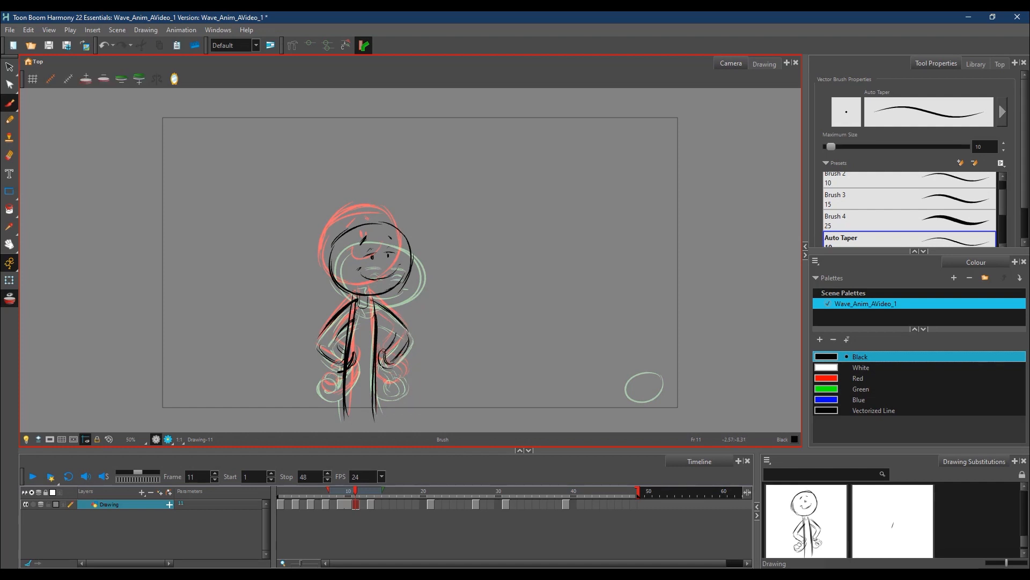
mouse_move(380, 321)
left_mouse_down()
mouse_move(398, 337)
mouse_move(392, 361)
mouse_move(388, 348)
mouse_move(391, 391)
mouse_move(381, 390)
mouse_move(402, 394)
mouse_move(389, 394)
mouse_move(407, 376)
mouse_move(339, 371)
mouse_move(339, 381)
mouse_move(325, 376)
mouse_move(320, 395)
mouse_move(325, 375)
mouse_move(337, 396)
mouse_move(355, 365)
mouse_move(329, 373)
mouse_move(336, 381)
left_mouse_up()
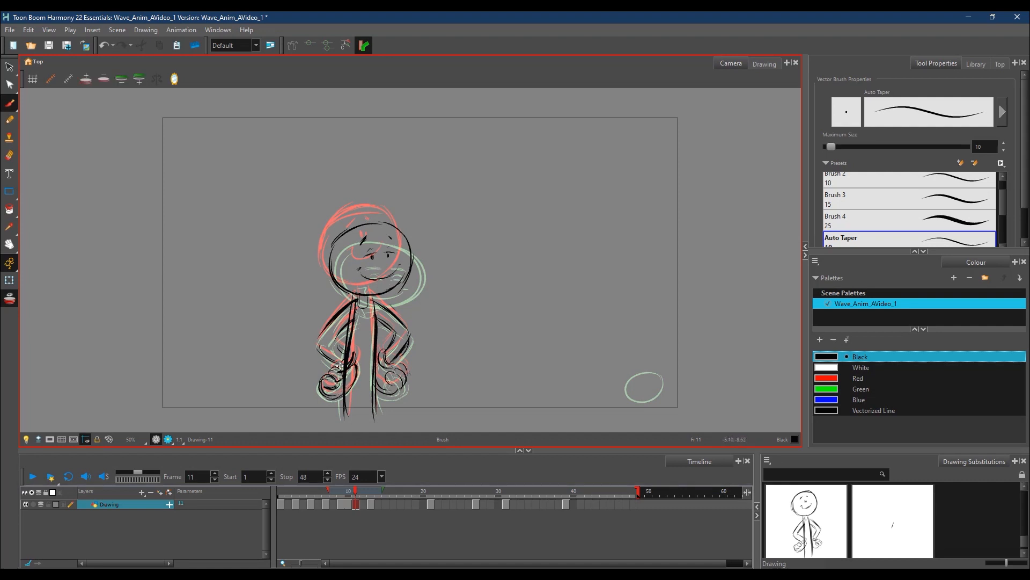
- Hide the onion skin and scrub between frames 11 and 13 to check the motion
left_click(9, 299)
left_click(355, 495)
mouse_move(355, 495)
left_mouse_down()
mouse_move(370, 494)
mouse_move(339, 501)
mouse_move(374, 492)
mouse_move(282, 506)
mouse_move(394, 494)
mouse_move(322, 495)
mouse_move(371, 499)
mouse_move(363, 494)
left_mouse_up()
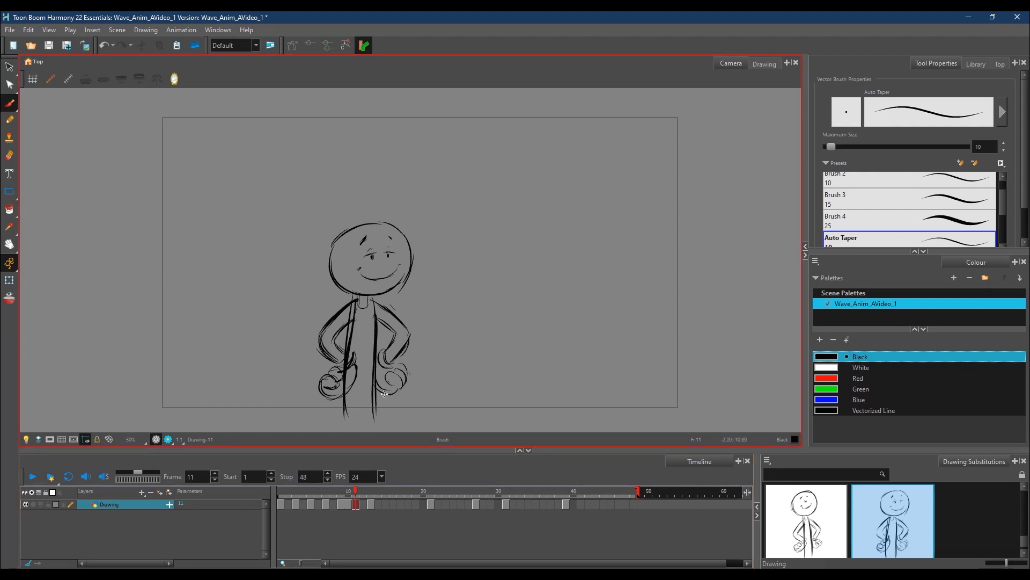
left_click(373, 490)
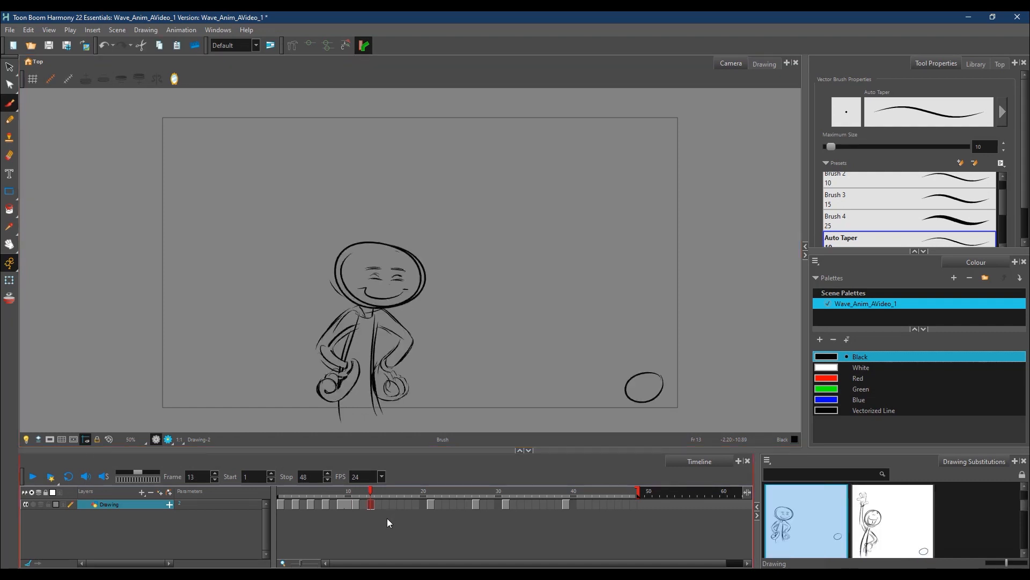
- On frame 18, show the onion skin back to frame 13 and draw the squashed head with closed eyes and a smile
left_click(394, 504)
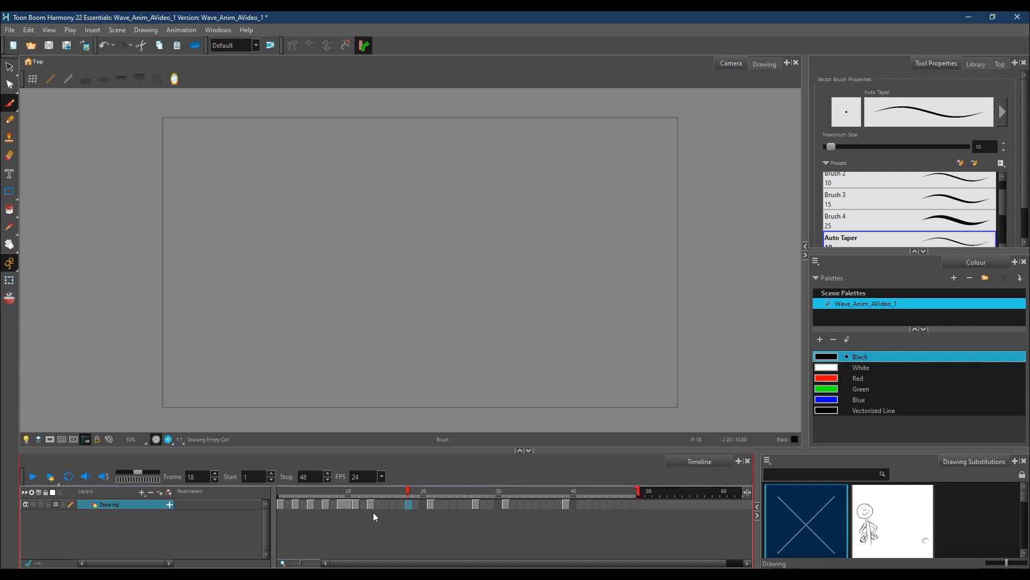
left_click(11, 300)
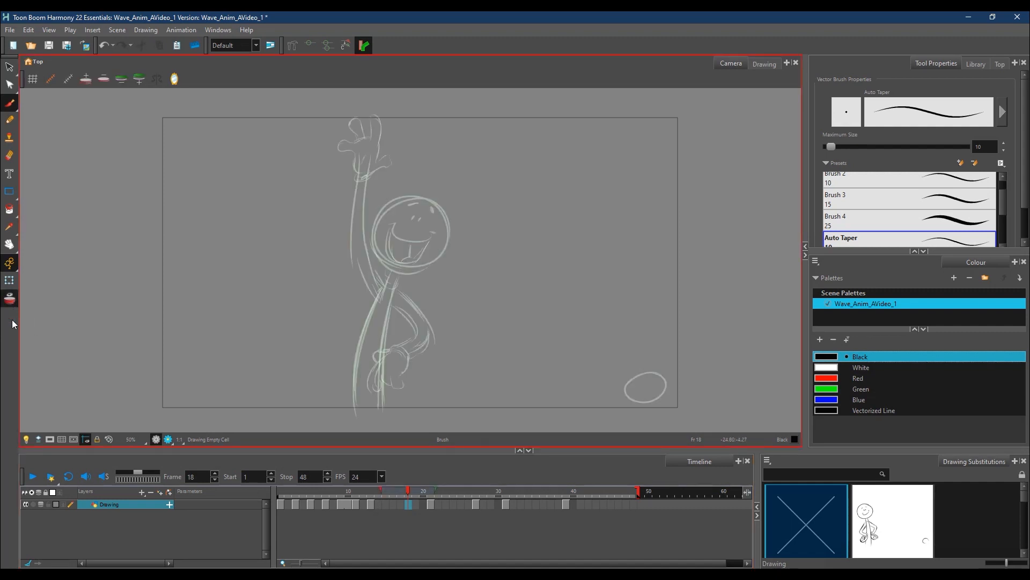
left_click(378, 490)
mouse_move(374, 491)
left_mouse_down()
mouse_move(408, 494)
mouse_move(367, 491)
left_mouse_up()
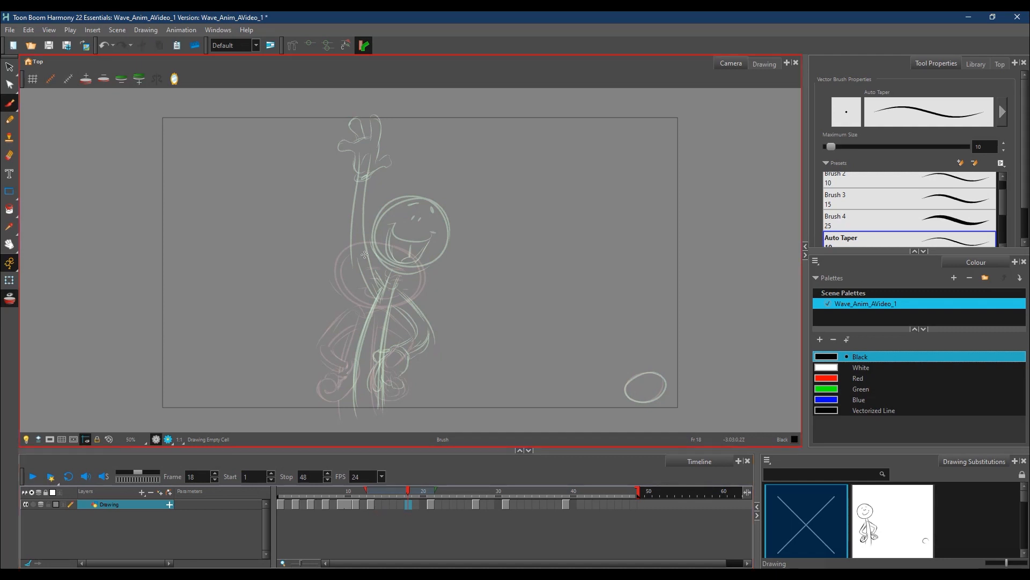
mouse_move(361, 242)
left_mouse_down()
mouse_move(345, 280)
mouse_move(347, 266)
mouse_move(363, 291)
mouse_move(392, 289)
mouse_move(387, 248)
mouse_move(395, 244)
mouse_move(417, 262)
mouse_move(425, 289)
mouse_move(416, 297)
mouse_move(393, 269)
left_mouse_up()
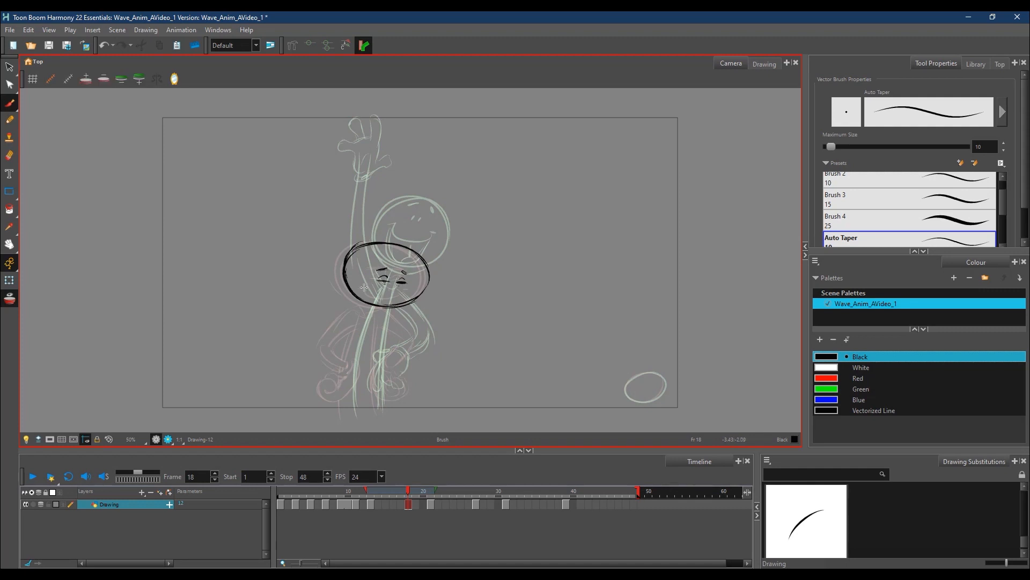
left_click_drag(371, 290, 411, 287)
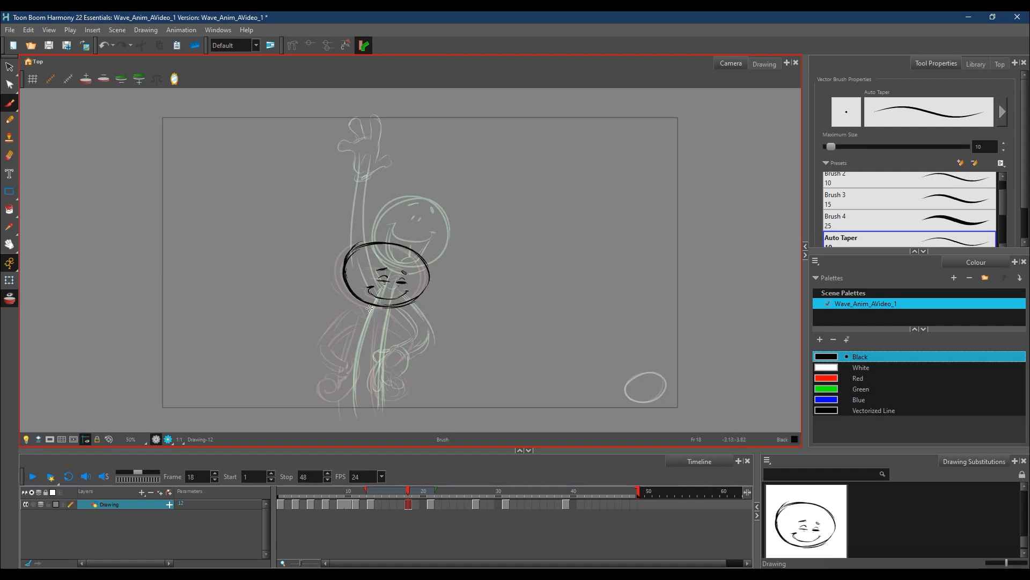
- Hide the following onion-skin pose, draw the torso, arms and hands on frame 18, and make the drawing start on frame 17
left_click_drag(435, 491, 424, 491)
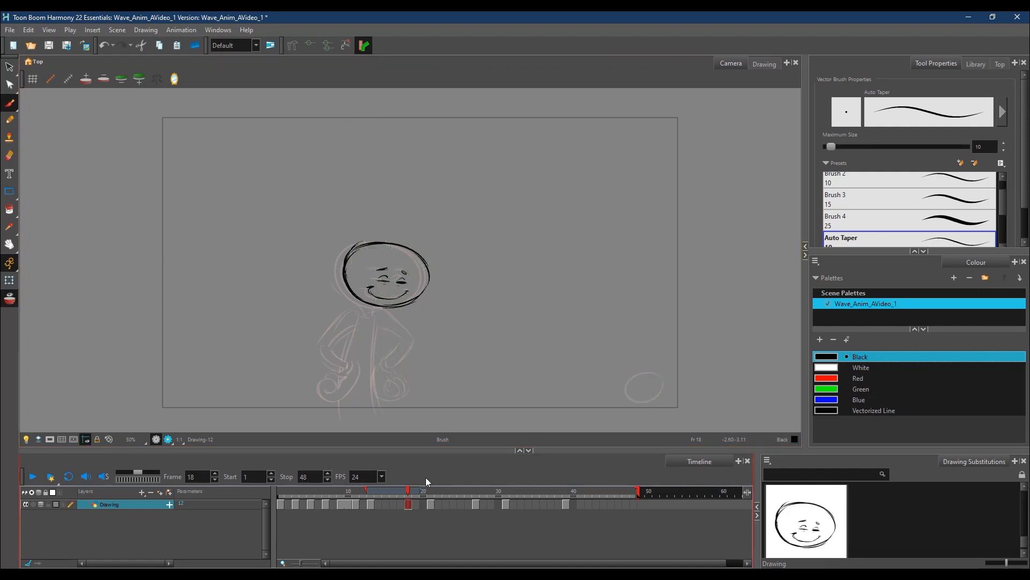
mouse_move(370, 314)
left_mouse_down()
mouse_move(370, 305)
mouse_move(319, 345)
mouse_move(360, 326)
mouse_move(366, 307)
mouse_move(328, 335)
mouse_move(403, 325)
mouse_move(417, 338)
mouse_move(379, 341)
mouse_move(380, 415)
mouse_move(361, 324)
mouse_move(338, 424)
left_mouse_up()
left_click_drag(354, 346, 344, 369)
mouse_move(398, 340)
left_mouse_down()
mouse_move(388, 369)
mouse_move(417, 340)
mouse_move(399, 352)
left_mouse_up()
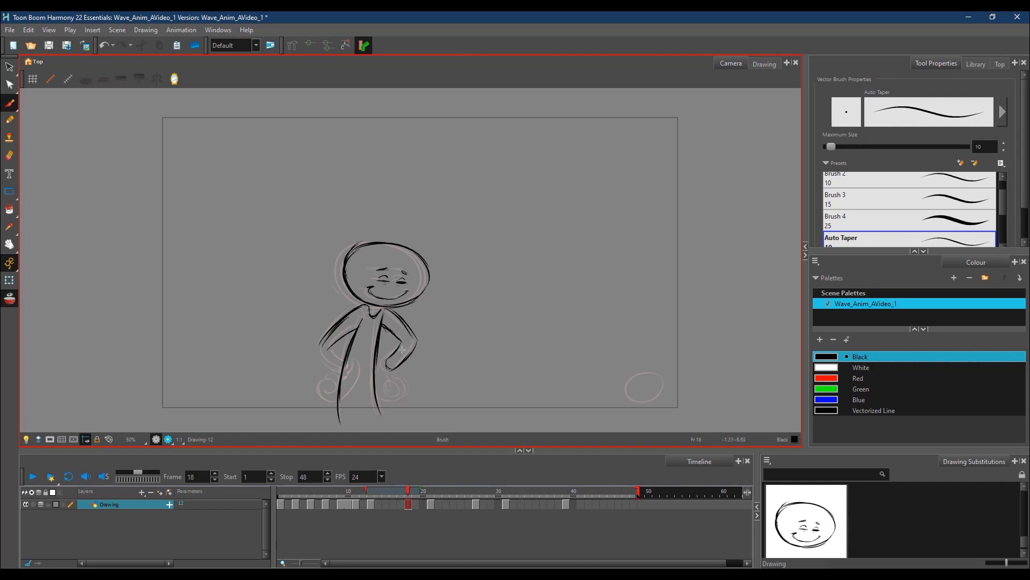
left_click_drag(401, 280, 407, 281)
mouse_move(389, 359)
left_mouse_down()
mouse_move(389, 398)
mouse_move(402, 382)
mouse_move(397, 400)
mouse_move(398, 386)
mouse_move(375, 385)
mouse_move(384, 400)
mouse_move(407, 390)
left_mouse_up()
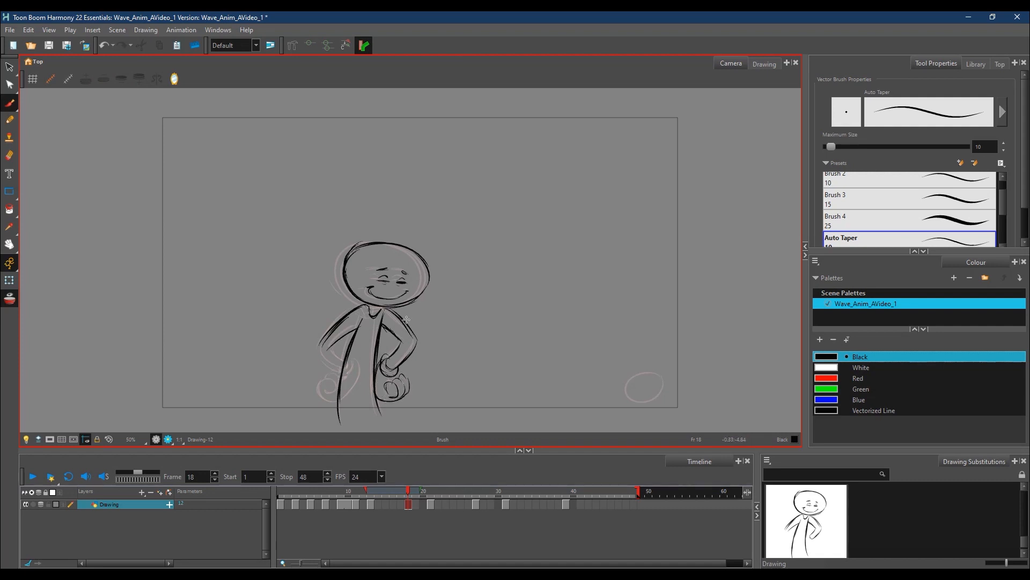
mouse_move(334, 345)
left_mouse_down()
mouse_move(356, 363)
mouse_move(356, 384)
mouse_move(341, 399)
mouse_move(323, 380)
mouse_move(327, 400)
mouse_move(320, 392)
mouse_move(343, 394)
mouse_move(329, 377)
mouse_move(361, 371)
mouse_move(345, 399)
left_mouse_up()
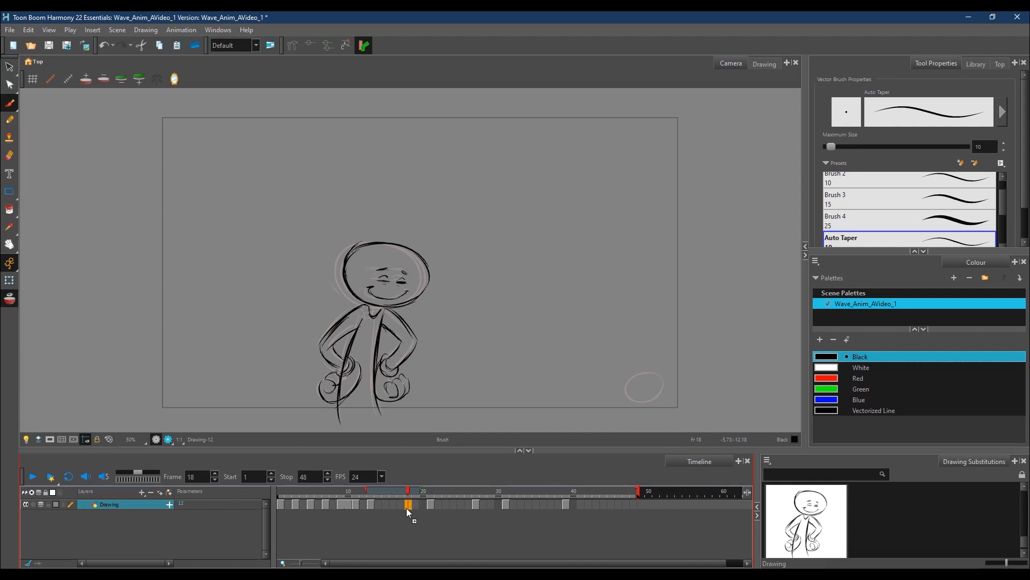
left_click_drag(405, 508, 403, 506)
- On frame 15, set the onion skin to span frames 13 to 17 and draw the head with closed eyes and a smile
left_click(387, 492)
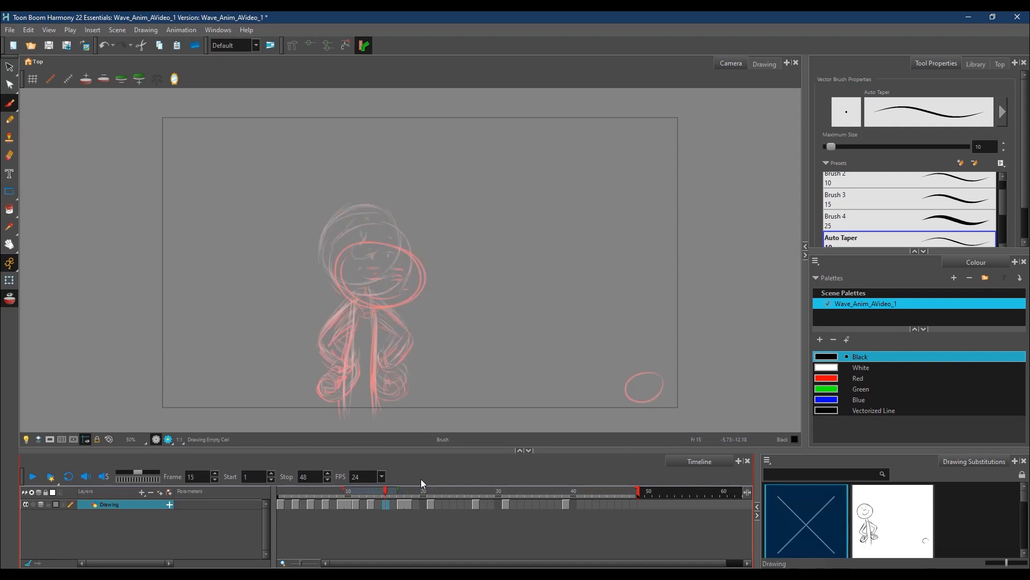
left_click_drag(343, 492, 404, 489)
mouse_move(344, 257)
left_mouse_down()
mouse_move(343, 285)
mouse_move(362, 302)
left_mouse_up()
mouse_move(342, 264)
left_mouse_down()
mouse_move(370, 244)
mouse_move(414, 253)
mouse_move(404, 250)
mouse_move(424, 281)
mouse_move(415, 296)
mouse_move(392, 299)
mouse_move(382, 266)
left_mouse_up()
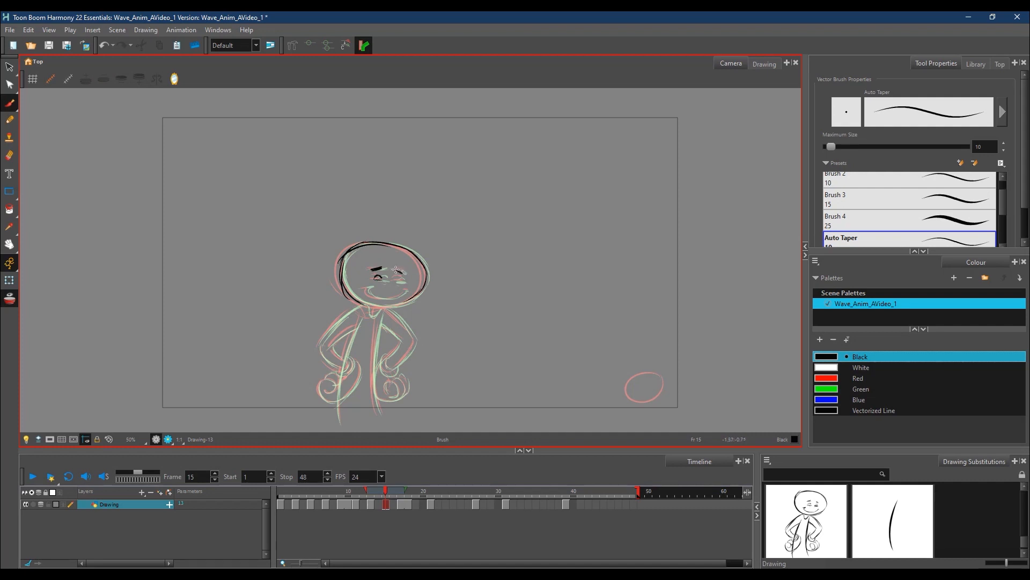
mouse_move(394, 281)
left_mouse_down()
mouse_move(362, 289)
mouse_move(369, 297)
mouse_move(395, 296)
mouse_move(382, 279)
left_mouse_up()
- Draw the torso, both bent arms and the hands on the hips on the frame 15 in-between
mouse_move(319, 346)
left_mouse_down()
mouse_move(363, 305)
mouse_move(379, 414)
left_mouse_up()
left_click_drag(357, 321, 343, 420)
mouse_move(320, 348)
left_mouse_down()
mouse_move(346, 366)
mouse_move(337, 376)
mouse_move(352, 361)
mouse_move(348, 395)
mouse_move(320, 389)
mouse_move(335, 386)
mouse_move(324, 398)
mouse_move(350, 390)
mouse_move(333, 390)
left_mouse_up()
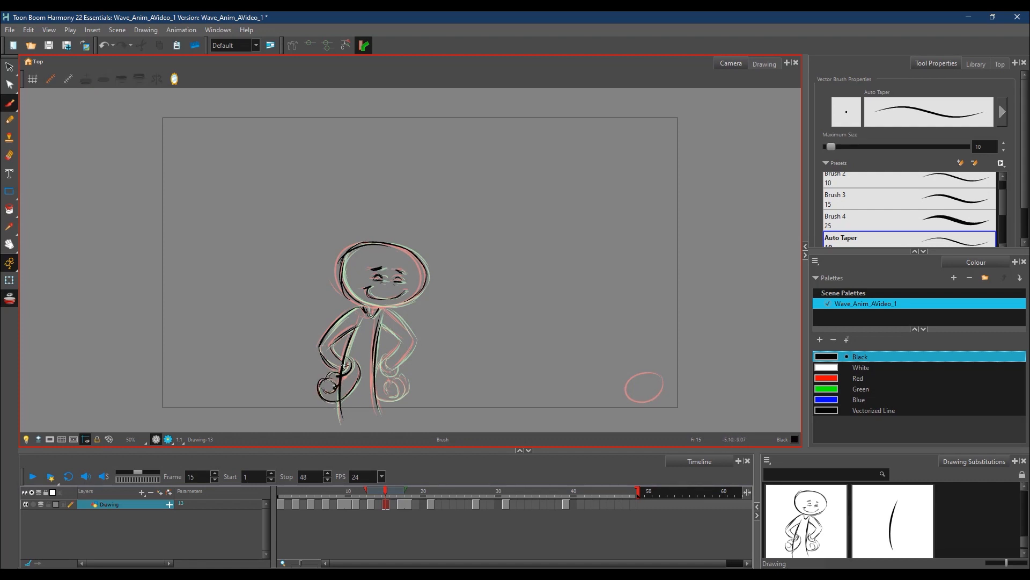
mouse_move(399, 343)
left_mouse_down()
mouse_move(391, 369)
mouse_move(383, 355)
mouse_move(395, 365)
mouse_move(384, 376)
mouse_move(400, 341)
left_mouse_up()
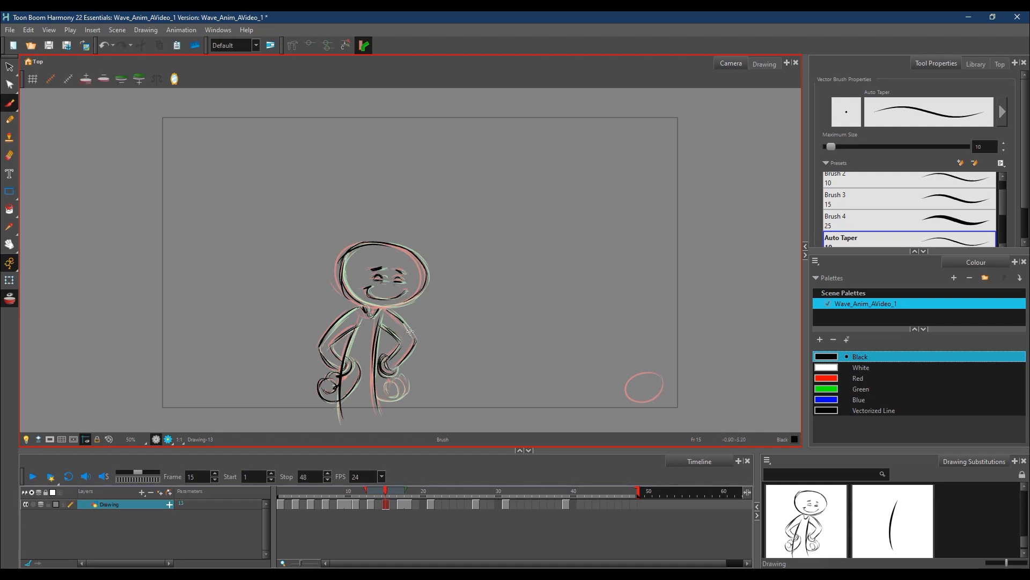
mouse_move(388, 382)
left_mouse_down()
mouse_move(396, 401)
mouse_move(406, 388)
mouse_move(397, 402)
mouse_move(409, 382)
mouse_move(405, 390)
left_mouse_up()
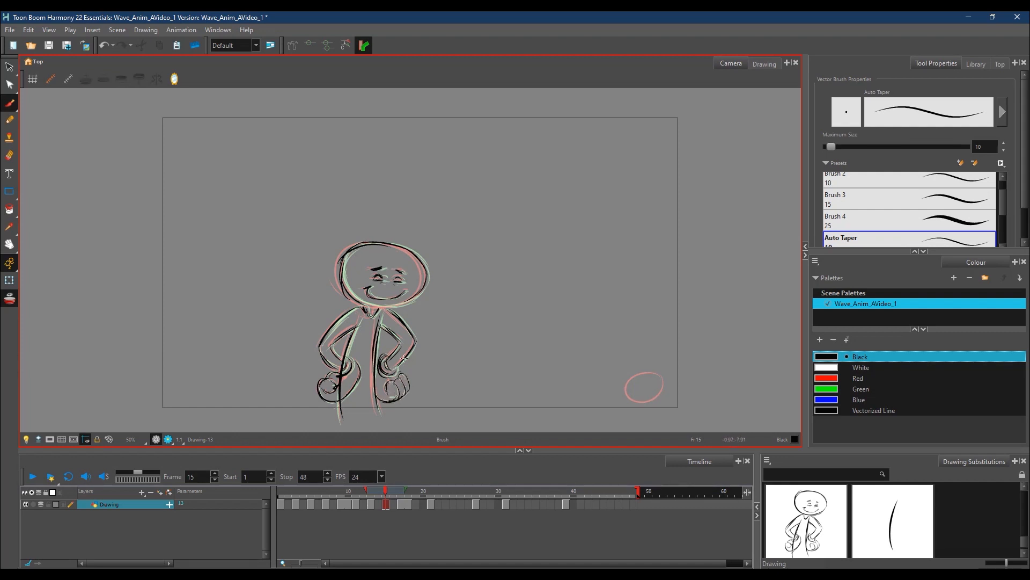
- Go to empty frame 19 and save the scene
left_click(416, 491)
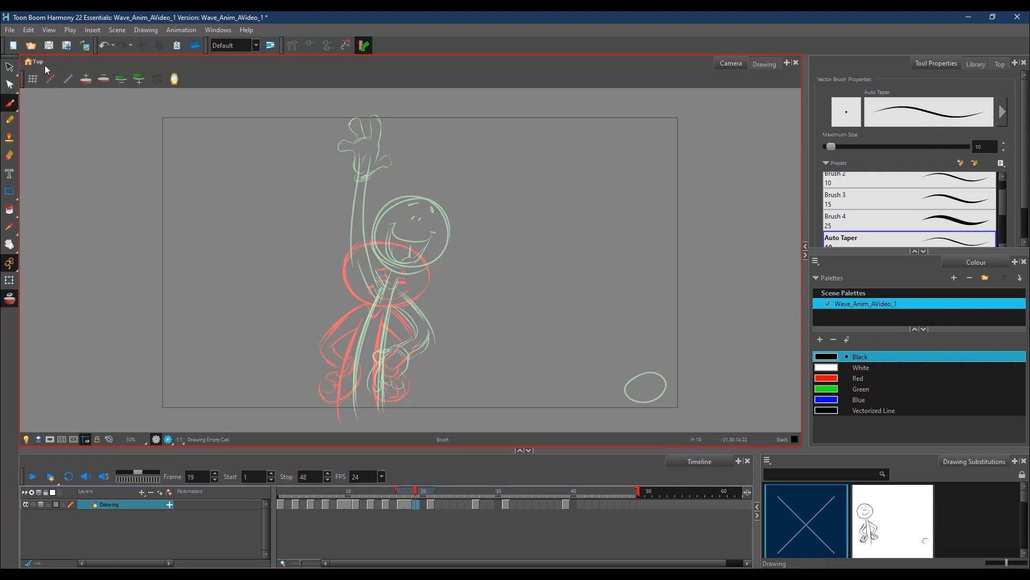
left_click(10, 29)
left_click(19, 95)
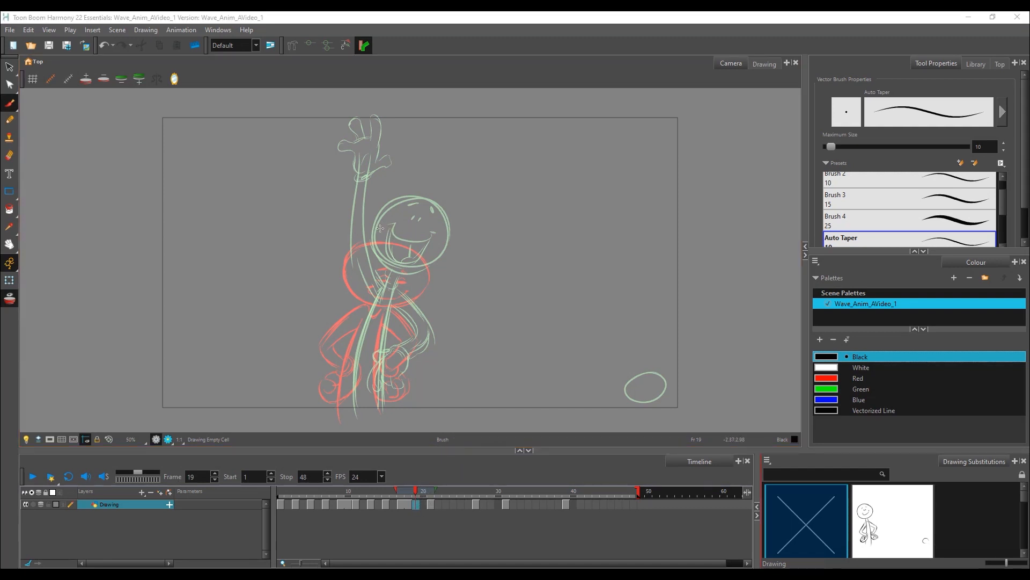
- Draw the head, curved torso and the waving arm lifting off the hip with its hand hanging down on frame 19
mouse_move(371, 235)
left_mouse_down()
mouse_move(363, 279)
mouse_move(372, 293)
mouse_move(408, 292)
left_mouse_up()
mouse_move(396, 229)
left_mouse_down()
mouse_move(424, 238)
mouse_move(408, 292)
mouse_move(379, 296)
mouse_move(409, 295)
mouse_move(369, 317)
mouse_move(342, 416)
left_mouse_up()
left_click_drag(386, 296, 380, 414)
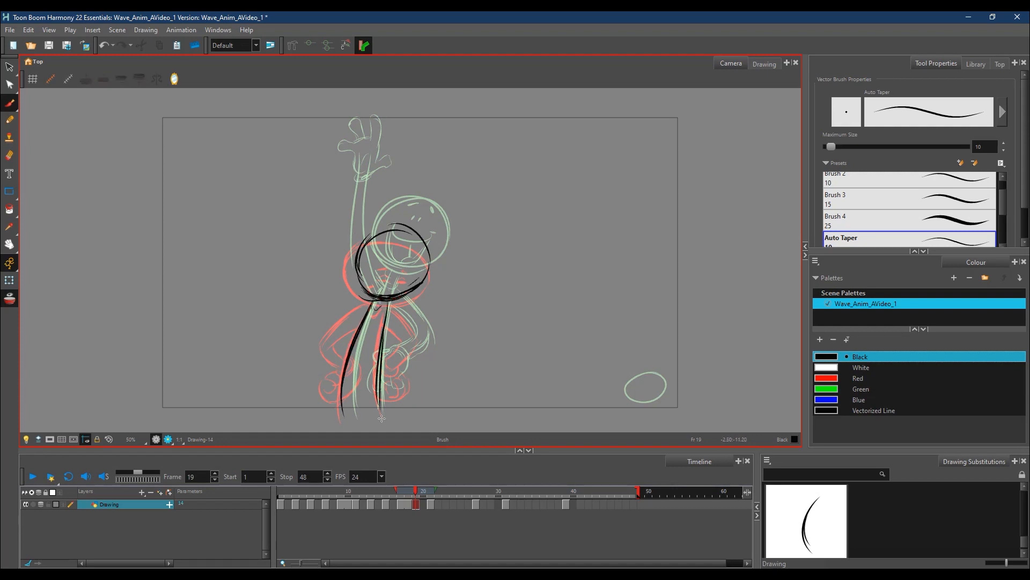
mouse_move(364, 301)
left_mouse_down()
mouse_move(320, 337)
mouse_move(341, 335)
mouse_move(348, 355)
mouse_move(325, 364)
mouse_move(326, 377)
mouse_move(326, 348)
mouse_move(336, 375)
mouse_move(349, 334)
left_mouse_up()
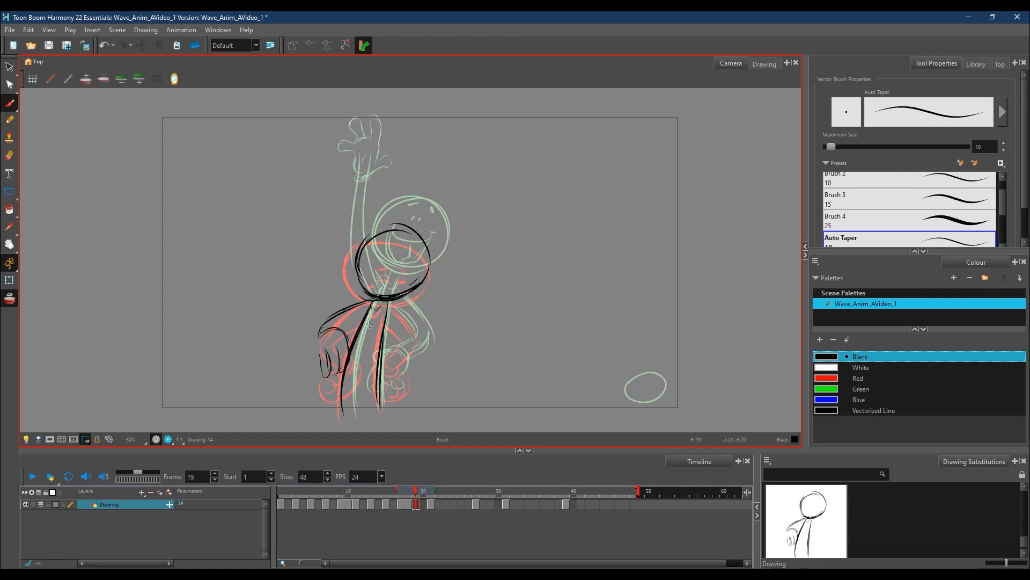
mouse_move(345, 330)
left_mouse_down()
mouse_move(351, 350)
mouse_move(324, 334)
mouse_move(322, 359)
mouse_move(318, 342)
mouse_move(322, 373)
mouse_move(337, 329)
mouse_move(366, 312)
left_mouse_up()
- Add open eyes, a smile and the other arm on the hip to frame 19, and reinforce the head outline
left_click_drag(389, 252, 389, 248)
mouse_move(401, 251)
left_mouse_down()
mouse_move(395, 286)
mouse_move(410, 275)
left_mouse_up()
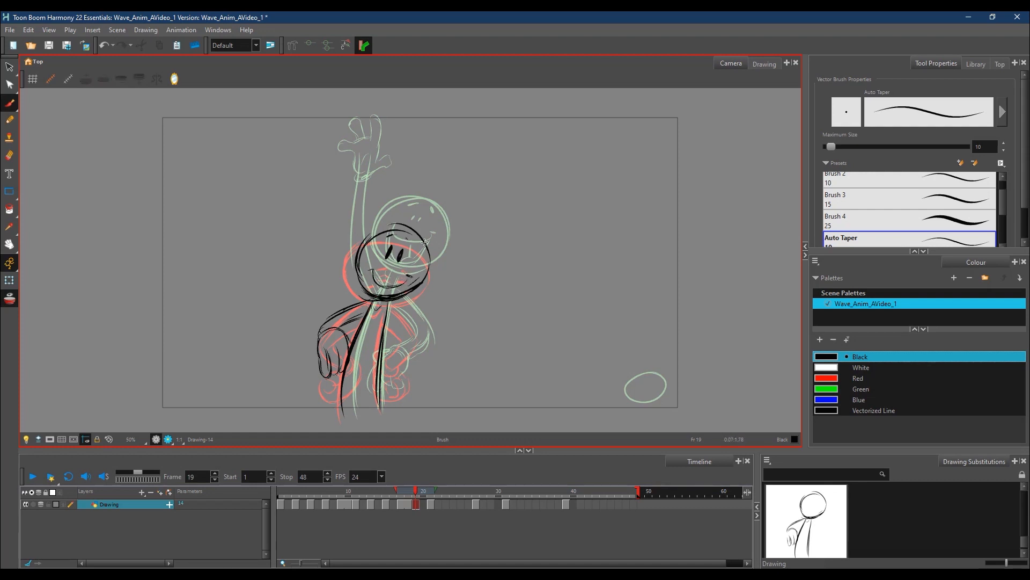
mouse_move(391, 302)
left_mouse_down()
mouse_move(420, 340)
mouse_move(386, 319)
mouse_move(414, 341)
mouse_move(404, 361)
mouse_move(414, 347)
mouse_move(403, 336)
mouse_move(398, 365)
mouse_move(420, 341)
mouse_move(387, 382)
mouse_move(393, 389)
mouse_move(381, 363)
mouse_move(381, 394)
mouse_move(380, 363)
mouse_move(389, 389)
mouse_move(378, 392)
mouse_move(390, 378)
mouse_move(382, 389)
mouse_move(402, 378)
mouse_move(397, 396)
mouse_move(389, 389)
mouse_move(406, 390)
mouse_move(402, 375)
mouse_move(412, 387)
mouse_move(379, 395)
mouse_move(407, 391)
mouse_move(374, 380)
mouse_move(382, 401)
left_mouse_up()
mouse_move(355, 281)
left_mouse_down()
mouse_move(404, 299)
mouse_move(426, 278)
left_mouse_up()
left_click_drag(357, 255, 402, 227)
left_click_drag(434, 271, 413, 287)
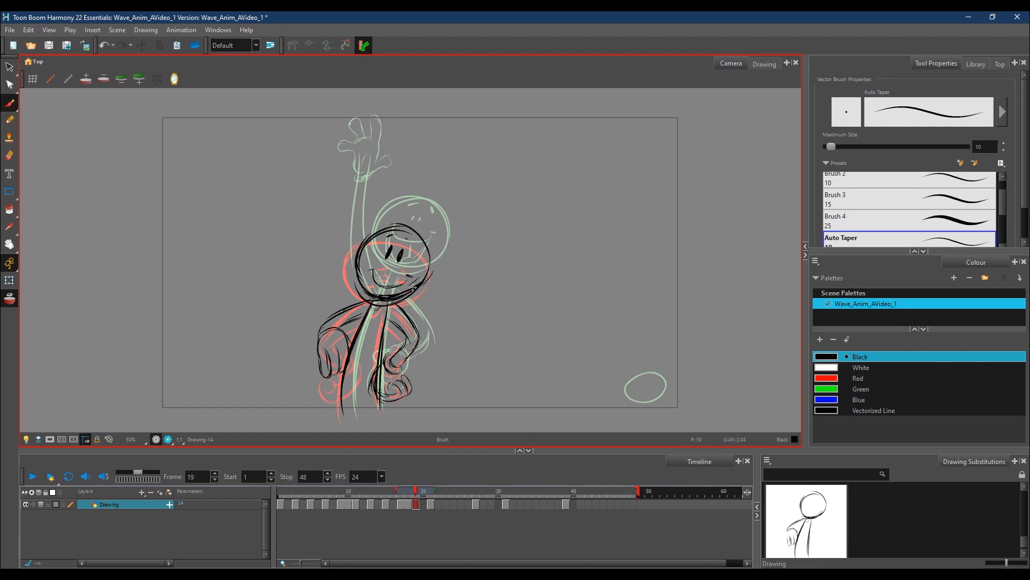
- On frame 20, limit the previous onion skin to the frame 19 drawing and draw the tilted head with a smiling face
left_click(428, 491)
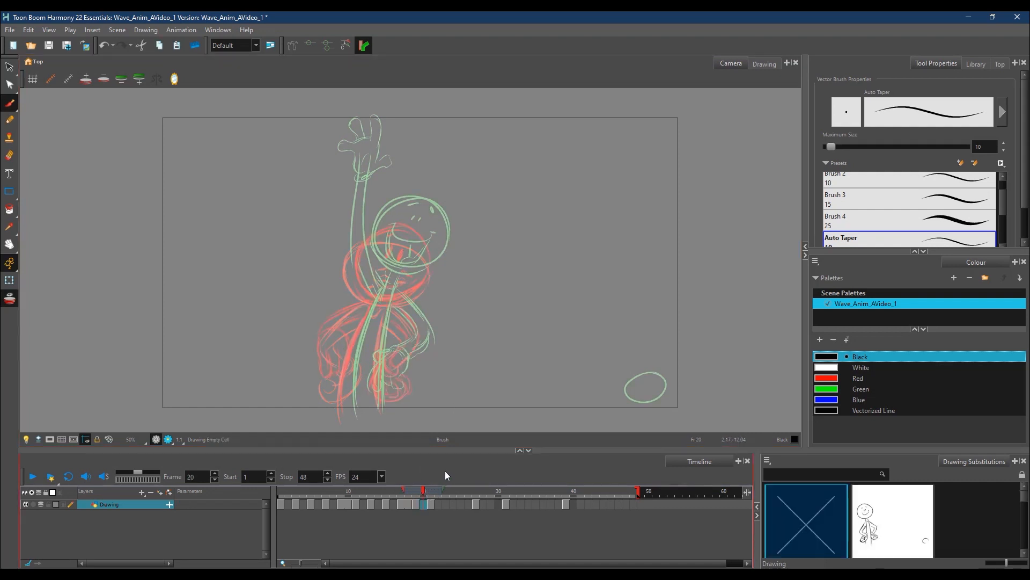
mouse_move(403, 490)
left_mouse_down()
mouse_move(415, 490)
mouse_move(403, 490)
left_mouse_up()
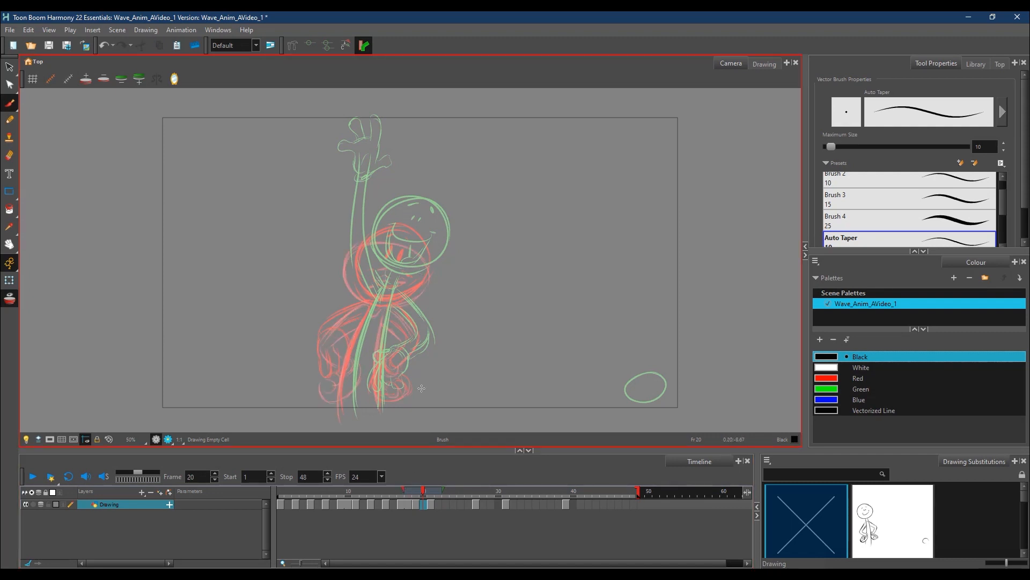
left_click_drag(404, 490, 410, 491)
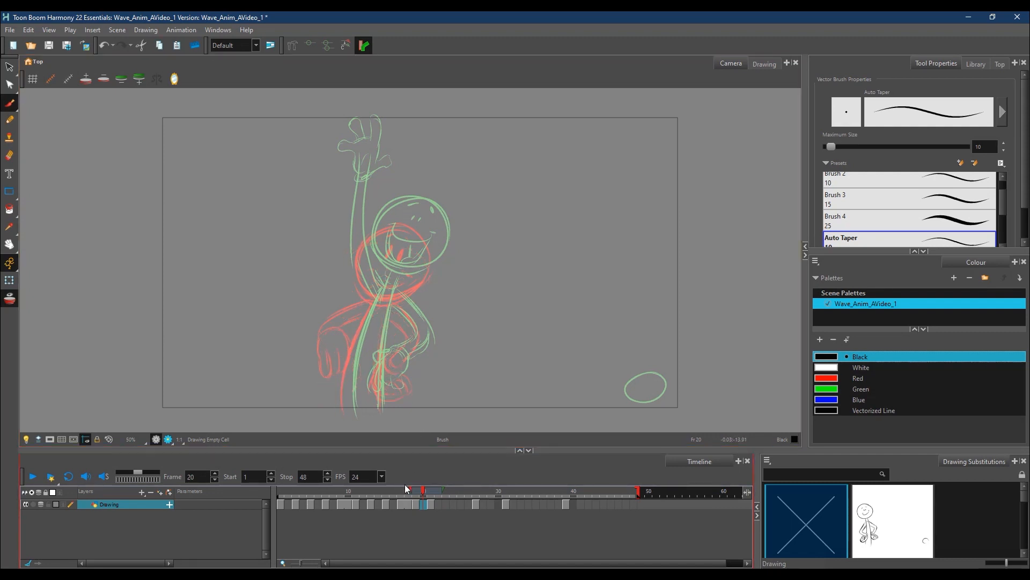
mouse_move(371, 234)
left_mouse_down()
mouse_move(415, 209)
mouse_move(405, 212)
mouse_move(440, 223)
mouse_move(413, 211)
mouse_move(437, 243)
mouse_move(416, 281)
mouse_move(401, 282)
mouse_move(377, 226)
mouse_move(388, 287)
mouse_move(374, 229)
mouse_move(391, 274)
left_mouse_up()
left_click_drag(373, 235, 391, 289)
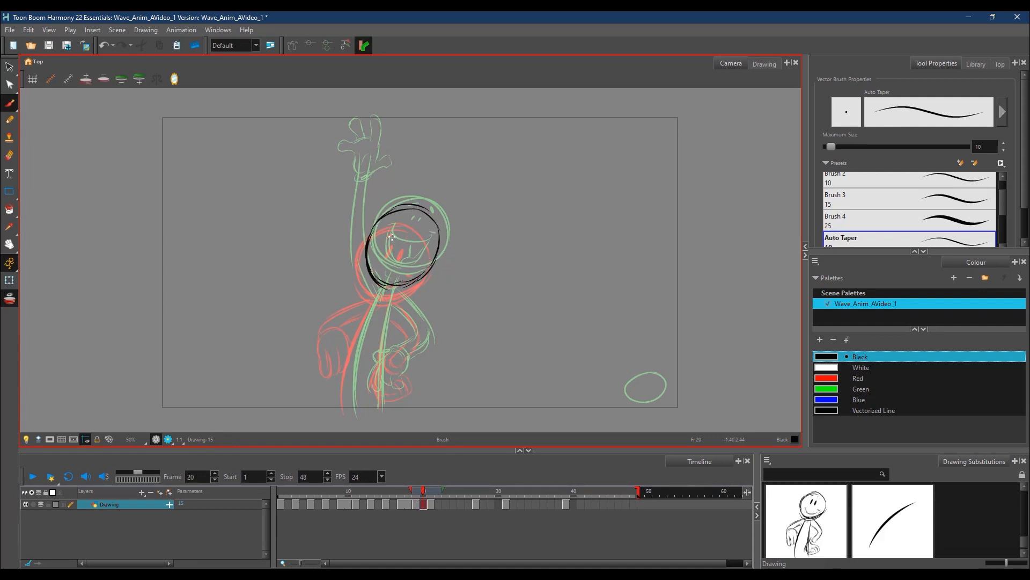
mouse_move(389, 243)
left_mouse_down()
mouse_move(405, 258)
mouse_move(395, 253)
mouse_move(424, 257)
mouse_move(408, 265)
mouse_move(385, 256)
mouse_move(394, 276)
mouse_move(385, 261)
mouse_move(390, 276)
mouse_move(415, 262)
mouse_move(418, 229)
mouse_move(387, 269)
mouse_move(407, 252)
mouse_move(417, 213)
left_mouse_up()
- Draw the leaning torso, neck and the bent arm with its hand on the hip on frame 20
mouse_move(389, 276)
left_mouse_down()
mouse_move(349, 413)
mouse_move(379, 377)
left_mouse_up()
left_click_drag(395, 304, 383, 410)
mouse_move(390, 352)
left_mouse_down()
mouse_move(374, 390)
mouse_move(388, 398)
left_mouse_up()
mouse_move(392, 359)
left_mouse_down()
mouse_move(404, 393)
mouse_move(392, 399)
mouse_move(408, 391)
mouse_move(383, 400)
left_mouse_up()
mouse_move(390, 306)
left_mouse_down()
mouse_move(408, 339)
mouse_move(391, 361)
left_mouse_up()
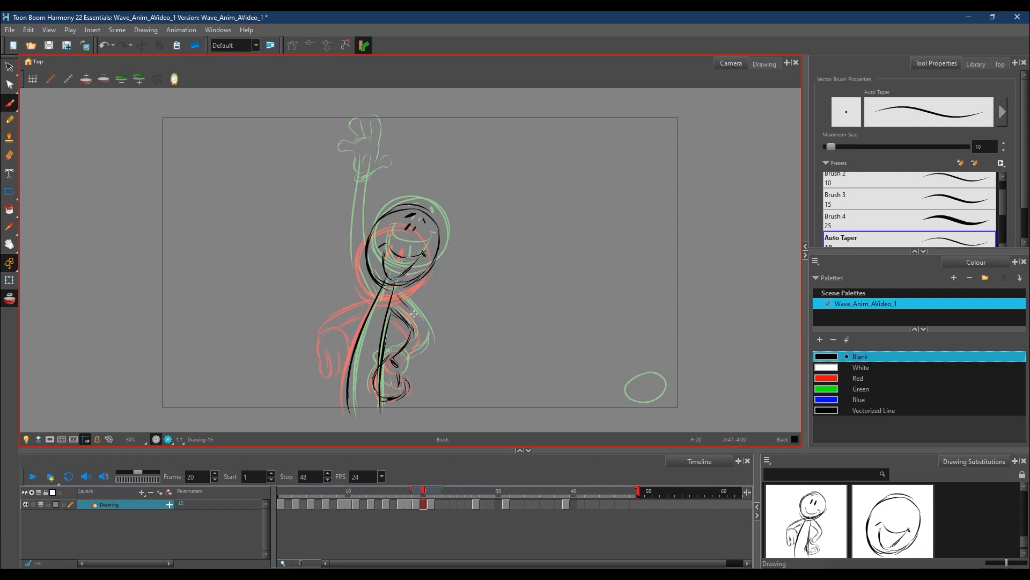
mouse_move(397, 293)
left_mouse_down()
mouse_move(407, 357)
mouse_move(396, 353)
mouse_move(391, 370)
left_mouse_up()
mouse_move(379, 290)
left_mouse_down()
mouse_move(316, 249)
mouse_move(309, 261)
mouse_move(314, 250)
mouse_move(322, 258)
mouse_move(305, 254)
mouse_move(337, 260)
mouse_move(319, 270)
mouse_move(376, 298)
left_mouse_up()
- Draw the waving arm swinging outward from the shoulder on frame 20
left_click_drag(346, 264, 375, 284)
mouse_move(303, 257)
left_mouse_down()
mouse_move(304, 275)
mouse_move(369, 303)
left_mouse_up()
mouse_move(315, 248)
left_mouse_down()
mouse_move(382, 279)
mouse_move(393, 260)
left_mouse_up()
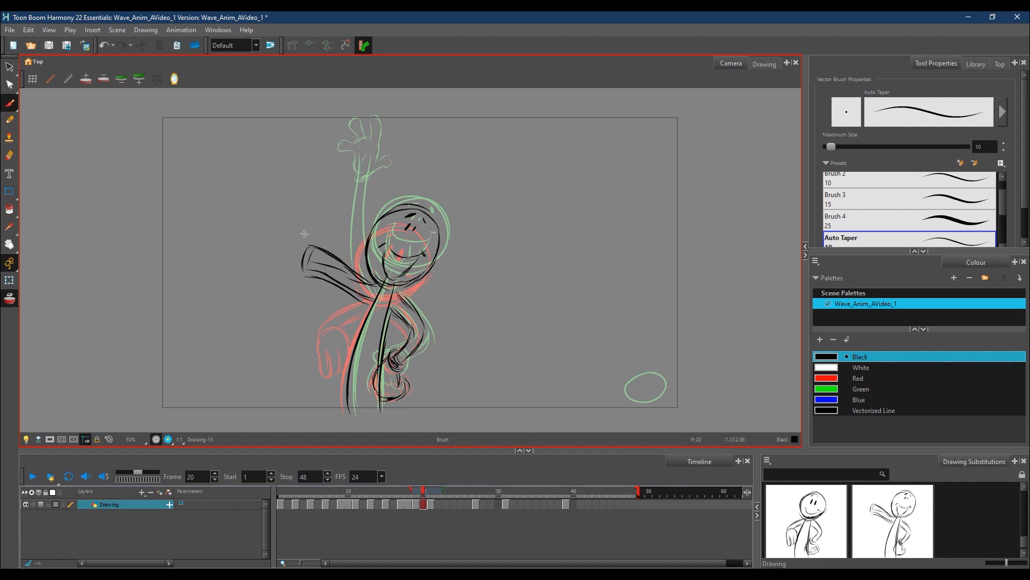
- Draw the open hand with trailing fingers and a thumb at the end of the outstretched arm on frame 20
mouse_move(307, 242)
left_mouse_down()
mouse_move(275, 259)
mouse_move(274, 240)
mouse_move(283, 252)
mouse_move(288, 245)
mouse_move(275, 277)
mouse_move(291, 262)
mouse_move(280, 282)
left_mouse_up()
left_click_drag(285, 281, 298, 317)
left_click_drag(303, 279, 304, 324)
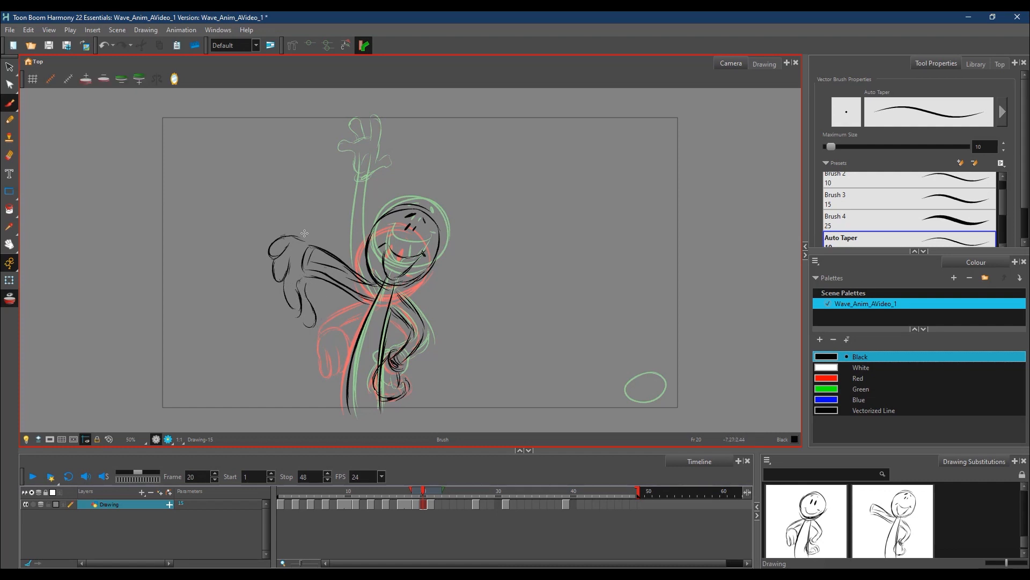
mouse_move(292, 232)
left_mouse_down()
mouse_move(306, 224)
mouse_move(299, 234)
left_mouse_up()
mouse_move(306, 217)
left_mouse_down()
mouse_move(315, 276)
mouse_move(314, 263)
left_mouse_up()
mouse_move(312, 300)
left_mouse_down()
mouse_move(331, 331)
mouse_move(320, 335)
mouse_move(317, 294)
mouse_move(339, 329)
mouse_move(329, 337)
left_mouse_up()
- Move the raised-arm key pose from frame 21 to frame 24 and clear the leftover cells on frames 25 and 26
mouse_move(423, 488)
left_mouse_down()
mouse_move(401, 493)
mouse_move(422, 491)
left_mouse_up()
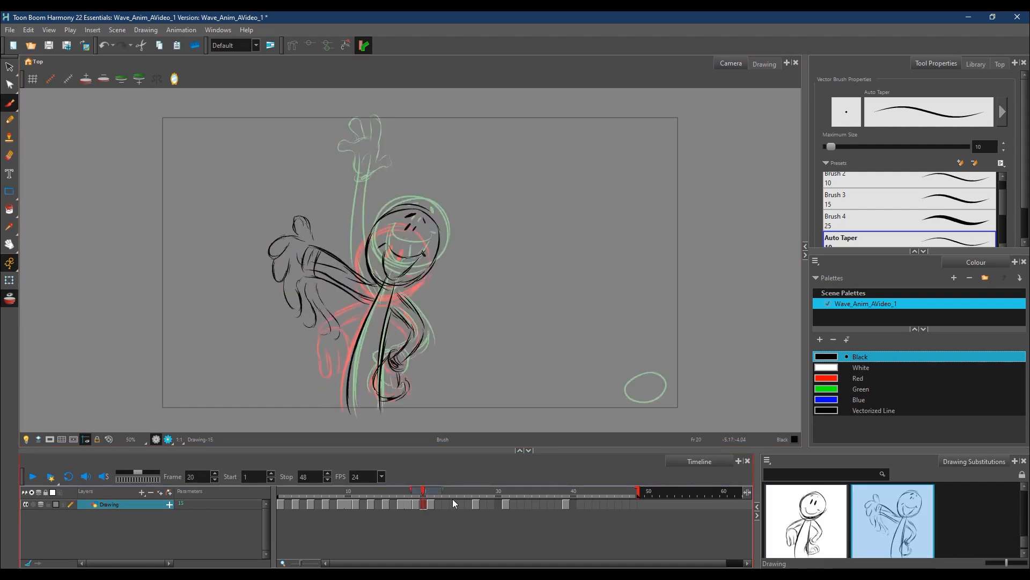
left_click(431, 492)
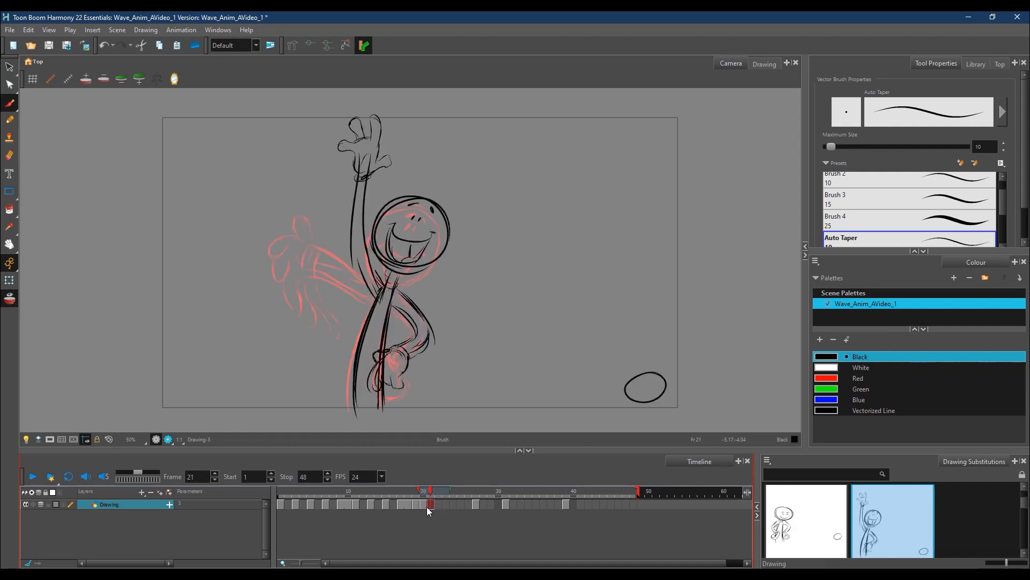
left_click_drag(431, 495, 431, 493)
left_click(453, 505)
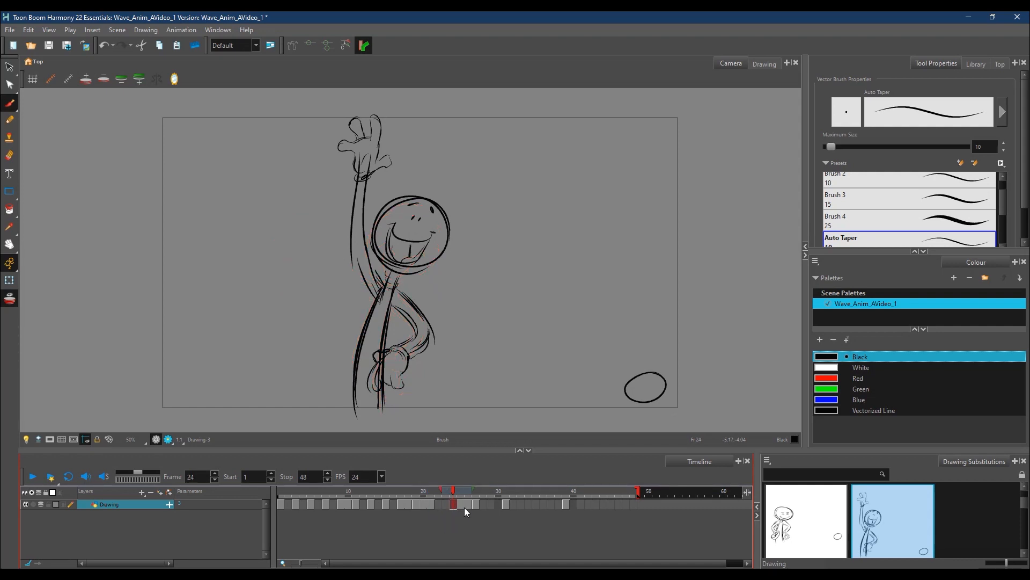
left_click(469, 504)
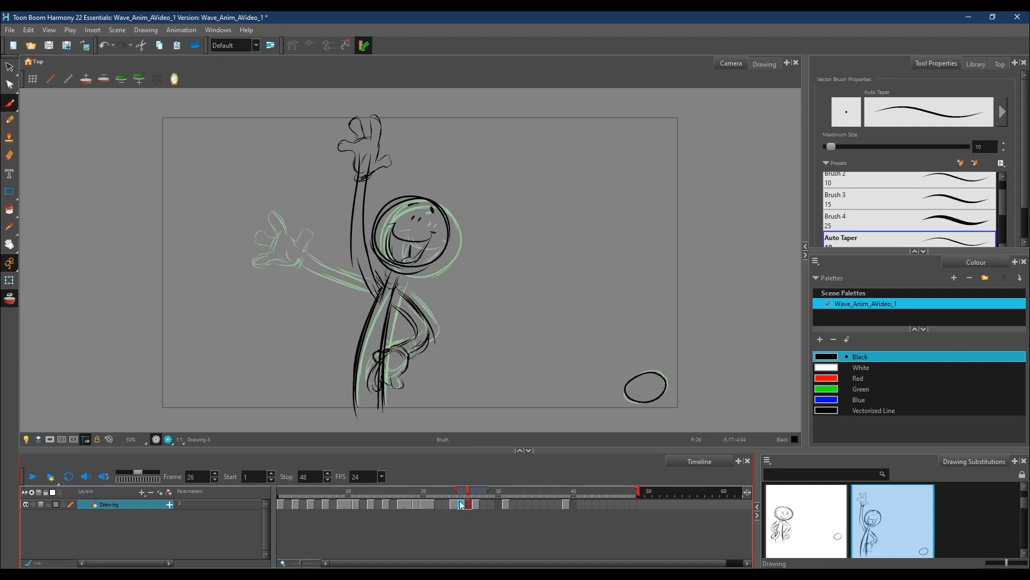
right_click(460, 504)
left_click(478, 485)
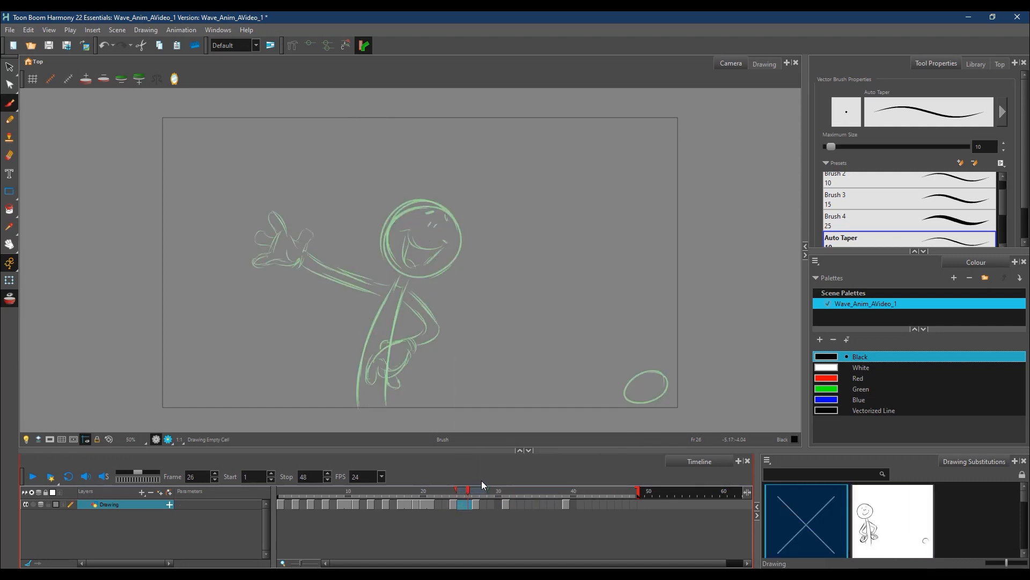
- Clear the leftover drawing exposure on frame 21
left_click(440, 506)
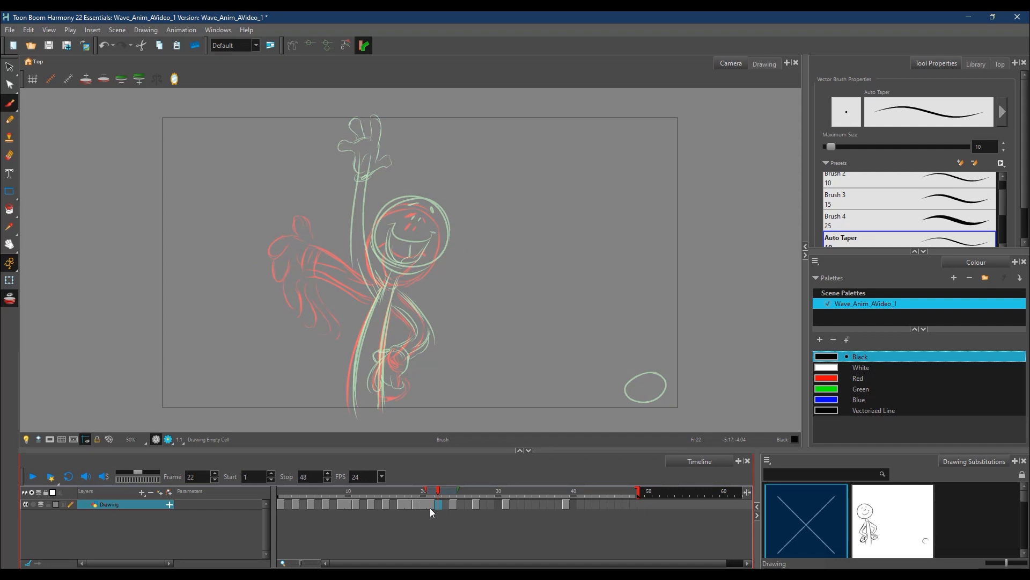
left_click(432, 506)
right_click(431, 505)
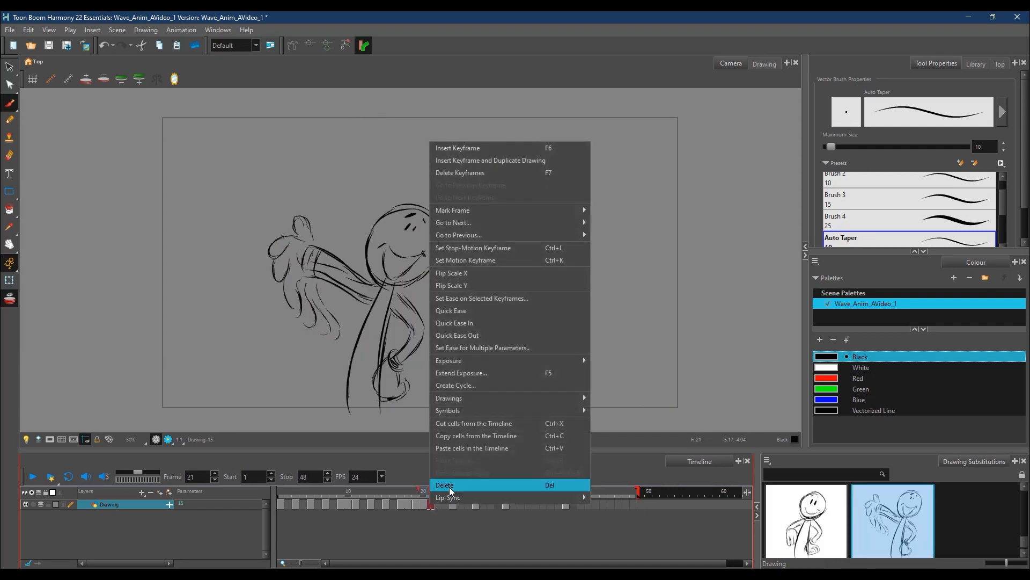
left_click(469, 481)
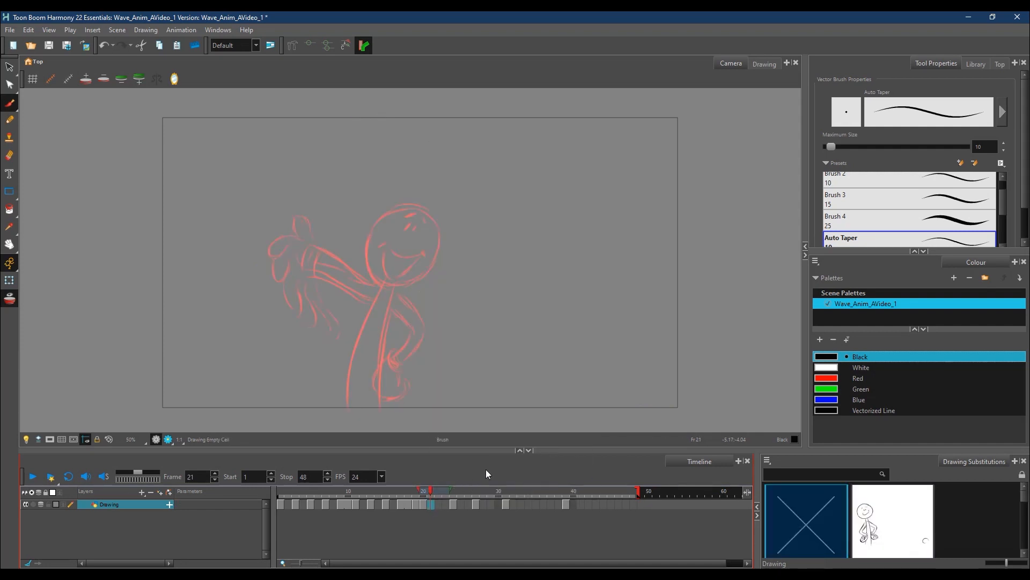
- On frame 21, extend the next onion skin to the frame 24 pose and draw the head with an open-mouthed smile
left_click(452, 491)
left_click(436, 495)
key("comma")
left_click_drag(454, 492, 457, 488)
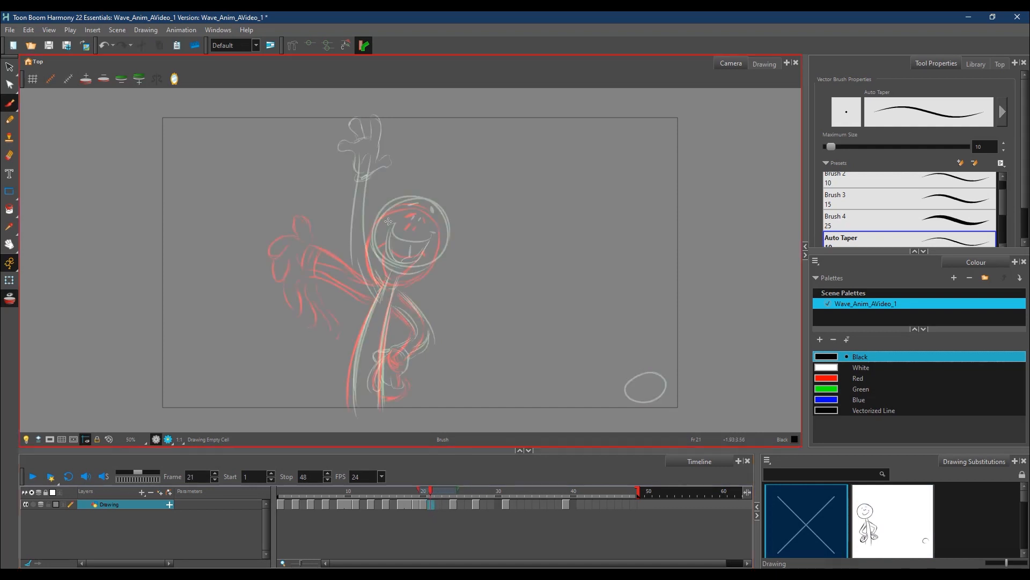
mouse_move(377, 218)
left_mouse_down()
mouse_move(420, 202)
mouse_move(436, 212)
mouse_move(438, 249)
left_mouse_up()
mouse_move(379, 210)
left_mouse_down()
mouse_move(376, 265)
mouse_move(393, 259)
mouse_move(376, 269)
mouse_move(379, 259)
mouse_move(413, 266)
mouse_move(394, 277)
mouse_move(413, 273)
mouse_move(438, 251)
left_mouse_up()
mouse_move(385, 209)
left_mouse_down()
mouse_move(440, 230)
mouse_move(429, 277)
left_mouse_up()
mouse_move(410, 220)
left_mouse_down()
mouse_move(391, 238)
mouse_move(425, 245)
mouse_move(415, 246)
mouse_move(432, 237)
mouse_move(389, 249)
mouse_move(385, 235)
mouse_move(385, 253)
mouse_move(406, 270)
mouse_move(422, 250)
left_mouse_up()
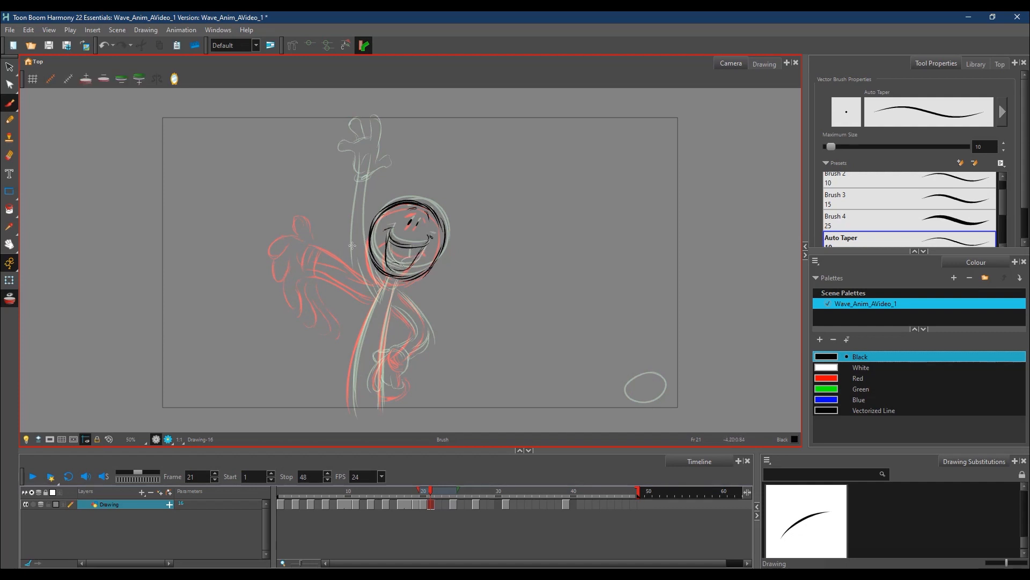
- Draw the waving arm swinging up from the shoulder with its spread hand on frame 21
mouse_move(343, 206)
left_mouse_down()
mouse_move(381, 282)
mouse_move(343, 209)
mouse_move(333, 211)
mouse_move(333, 228)
mouse_move(377, 301)
left_mouse_up()
left_click_drag(346, 244, 377, 295)
left_click_drag(334, 215, 352, 263)
mouse_move(314, 195)
left_mouse_down()
mouse_move(332, 175)
mouse_move(349, 179)
mouse_move(339, 202)
left_mouse_up()
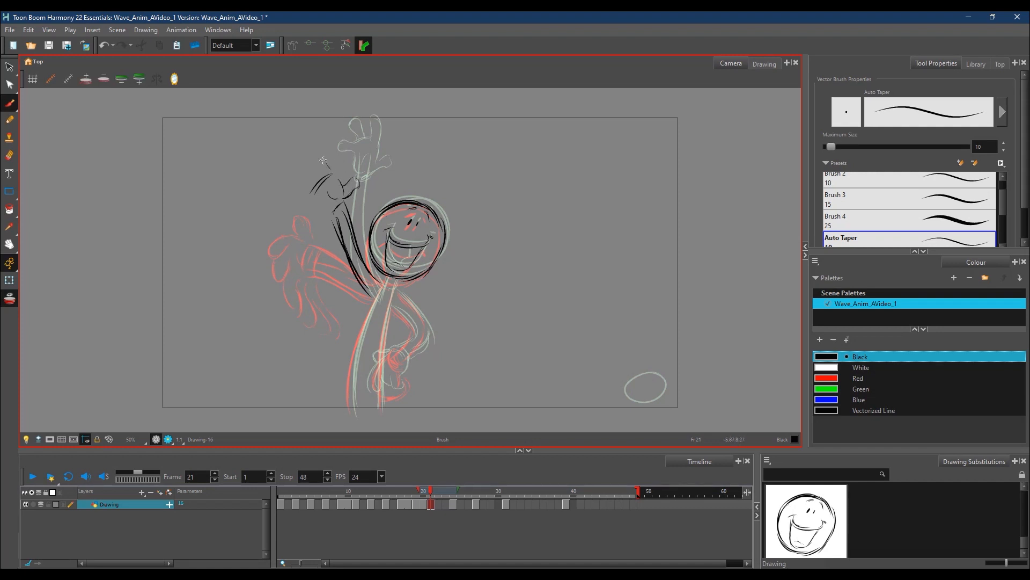
mouse_move(311, 162)
left_mouse_down()
mouse_move(339, 178)
mouse_move(304, 176)
mouse_move(311, 193)
left_mouse_up()
mouse_move(315, 194)
left_mouse_down()
mouse_move(292, 209)
mouse_move(339, 207)
mouse_move(337, 218)
left_mouse_up()
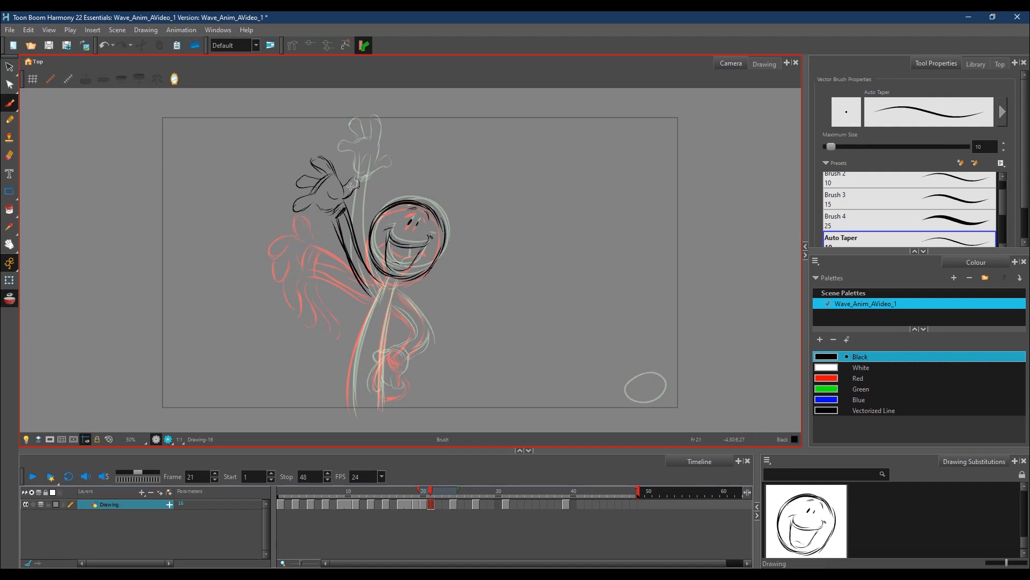
- Draw the leaning torso and the bent arm with its hand on the hip on frame 21
left_click_drag(387, 272, 352, 391)
mouse_move(376, 303)
left_mouse_down()
mouse_move(349, 424)
mouse_move(384, 361)
mouse_move(381, 424)
left_mouse_up()
left_click_drag(389, 375, 388, 405)
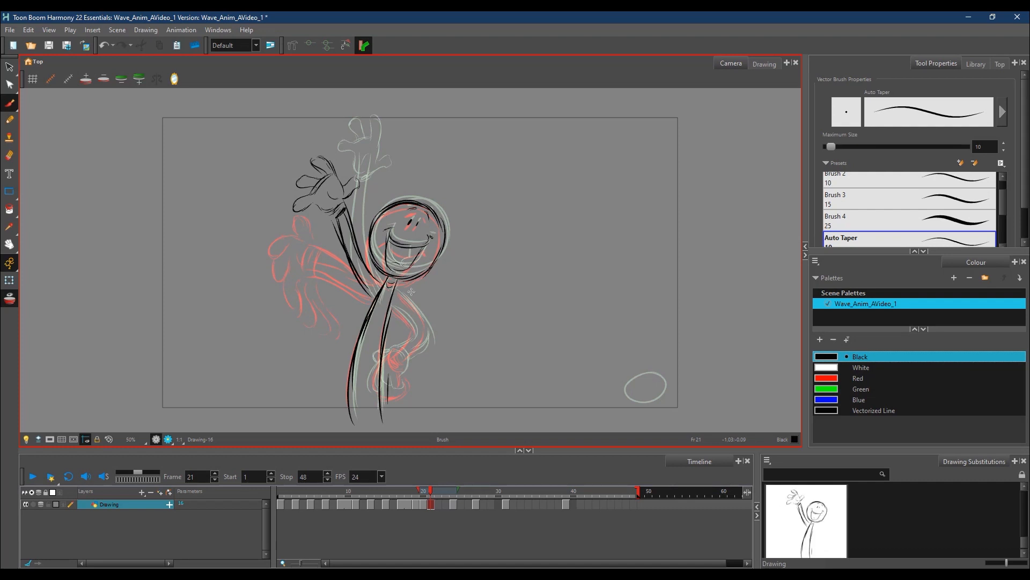
left_click_drag(415, 308, 419, 312)
mouse_move(398, 289)
left_mouse_down()
mouse_move(427, 323)
mouse_move(419, 352)
mouse_move(405, 321)
mouse_move(411, 341)
mouse_move(397, 349)
mouse_move(411, 358)
mouse_move(372, 394)
mouse_move(399, 391)
mouse_move(396, 352)
left_mouse_up()
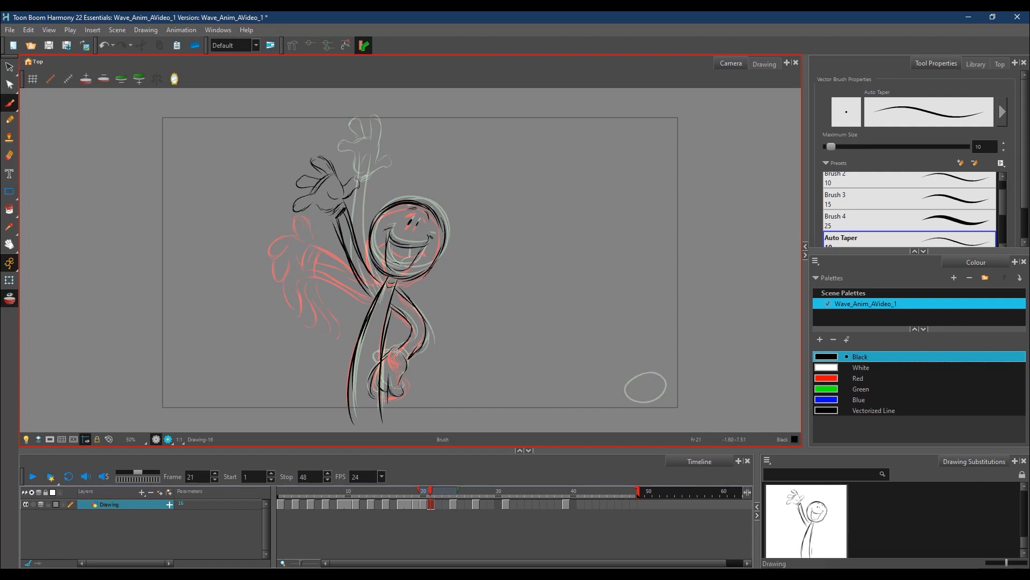
left_click_drag(374, 368, 394, 349)
mouse_move(371, 382)
left_mouse_down()
mouse_move(376, 397)
mouse_move(381, 391)
left_mouse_up()
- Move the raised-arm key pose to frame 25 and extend the previous onion skin on frame 23 to the frame 21 drawing
left_click(444, 488)
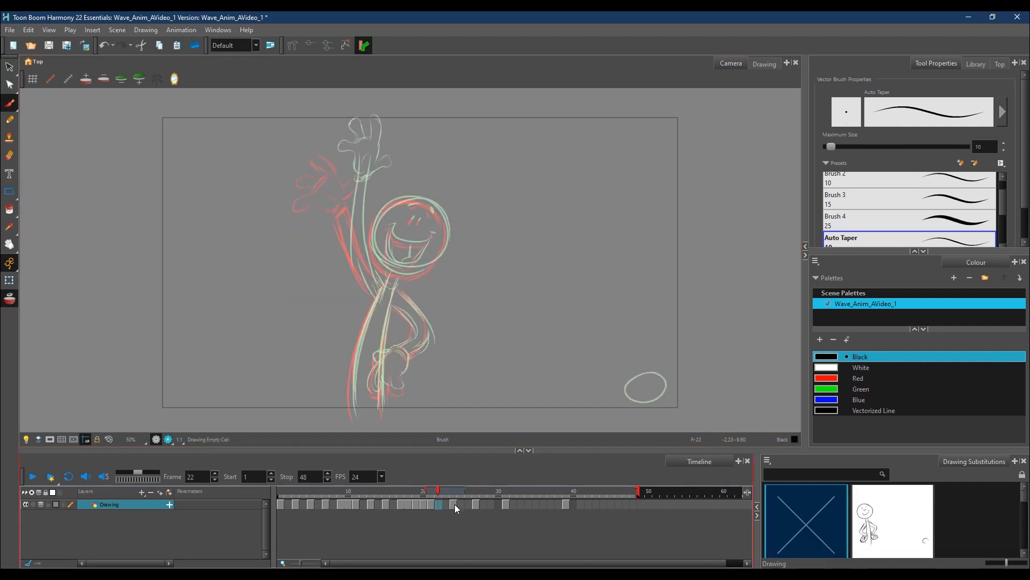
left_click(456, 505)
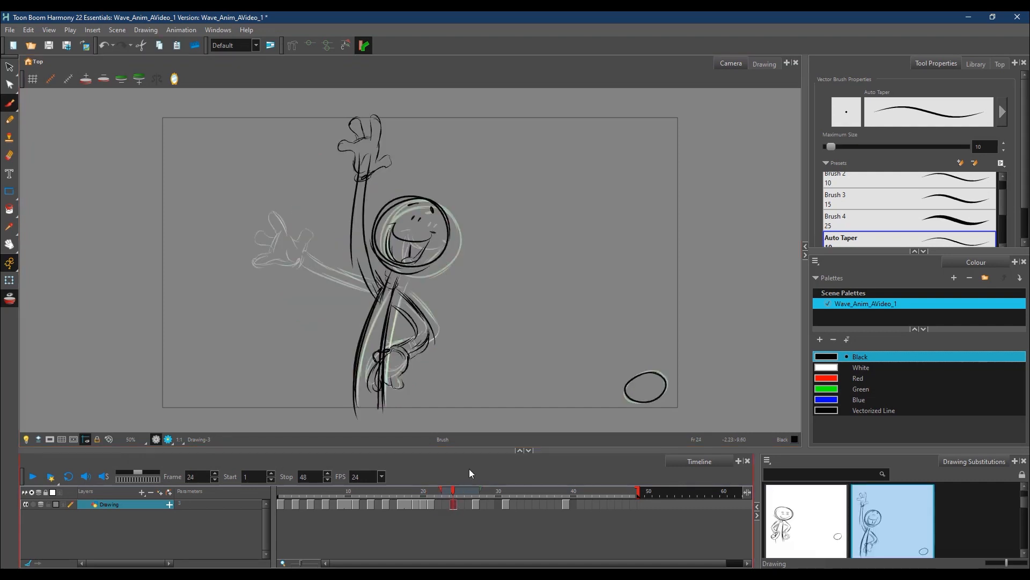
left_click(462, 505)
left_click(446, 495)
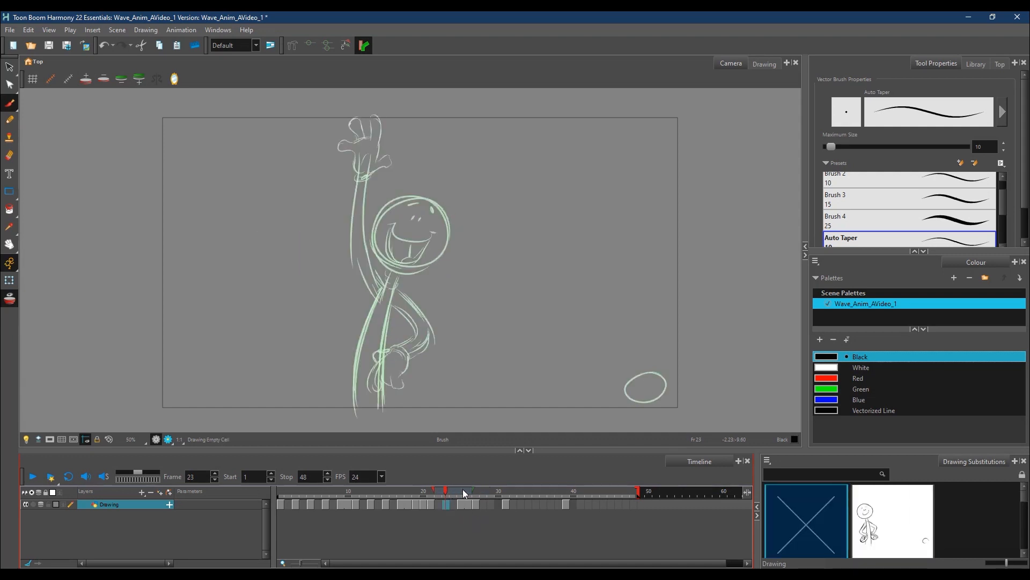
left_click_drag(472, 491, 427, 490)
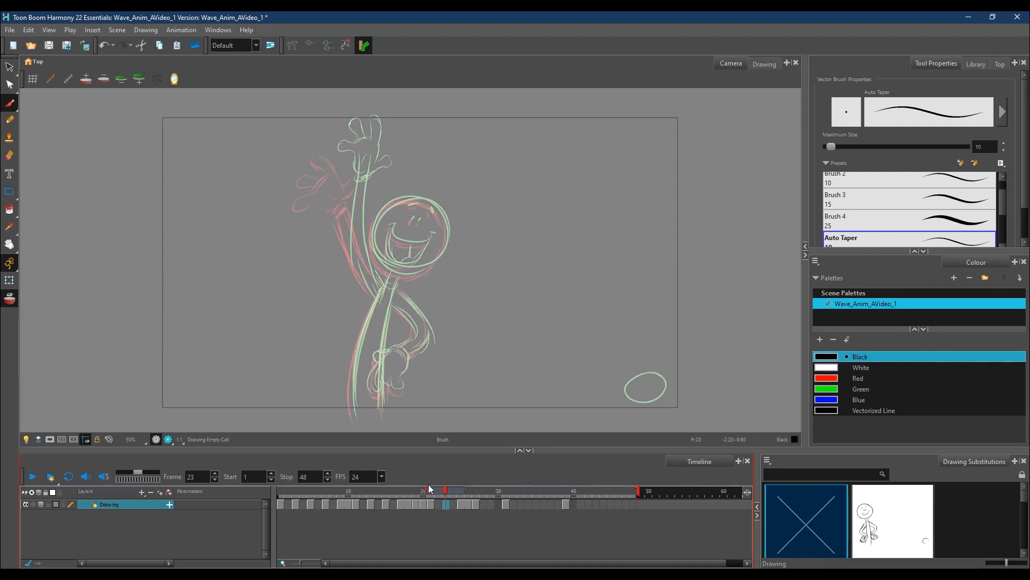
- Draw the nearly upright waving arm and its open hand with spread fingers on frame 23
left_click_drag(346, 190, 356, 267)
mouse_move(357, 189)
left_mouse_down()
mouse_move(367, 263)
mouse_move(364, 243)
mouse_move(392, 291)
left_mouse_up()
left_click_drag(349, 248, 373, 293)
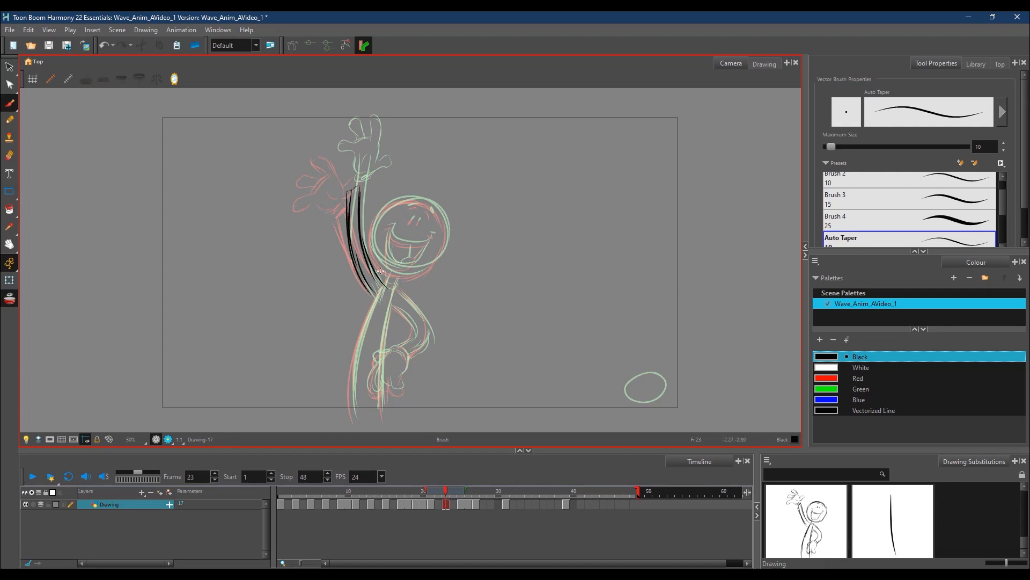
left_click_drag(337, 164, 335, 185)
left_click_drag(360, 172, 374, 173)
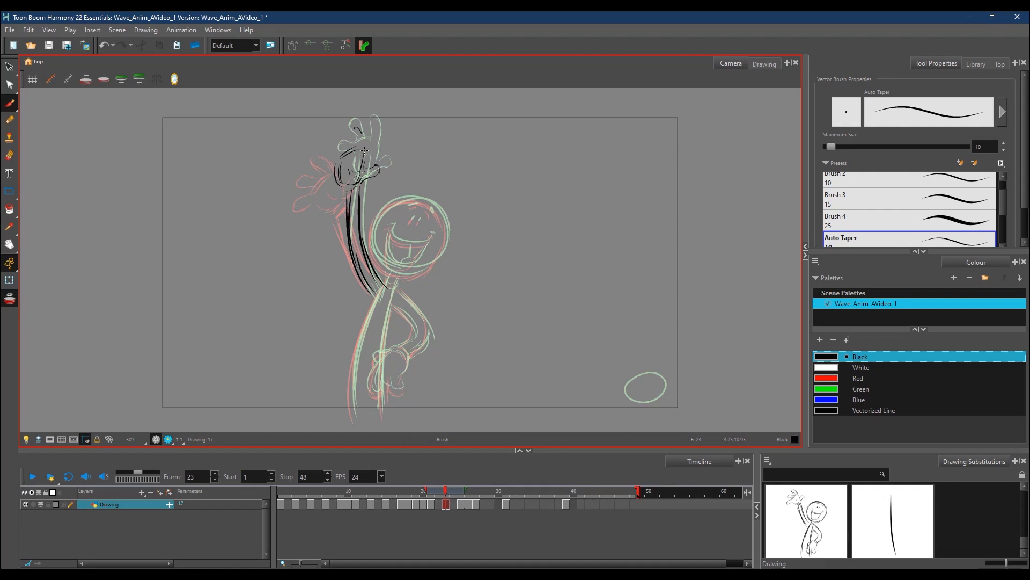
mouse_move(360, 127)
left_mouse_down()
mouse_move(353, 150)
mouse_move(331, 139)
mouse_move(341, 157)
mouse_move(344, 138)
mouse_move(318, 165)
mouse_move(359, 189)
left_mouse_up()
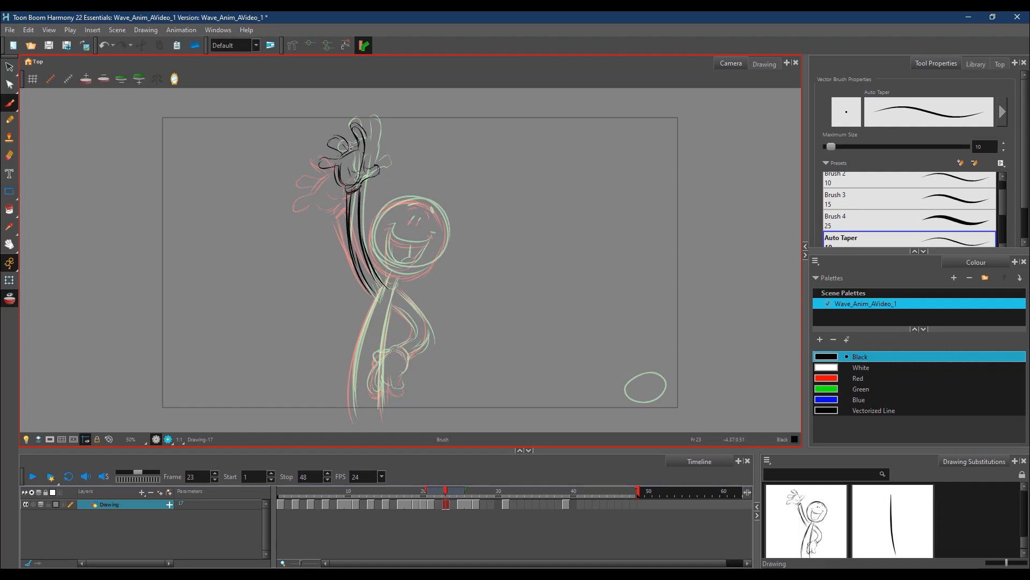
left_click_drag(358, 124, 368, 163)
- Draw the head with its eyes and wide open-mouthed smile on frame 23
mouse_move(419, 219)
left_mouse_down()
mouse_move(409, 208)
mouse_move(432, 215)
mouse_move(429, 201)
mouse_move(446, 215)
mouse_move(444, 239)
mouse_move(418, 264)
mouse_move(371, 244)
mouse_move(391, 273)
mouse_move(382, 266)
mouse_move(436, 263)
left_mouse_up()
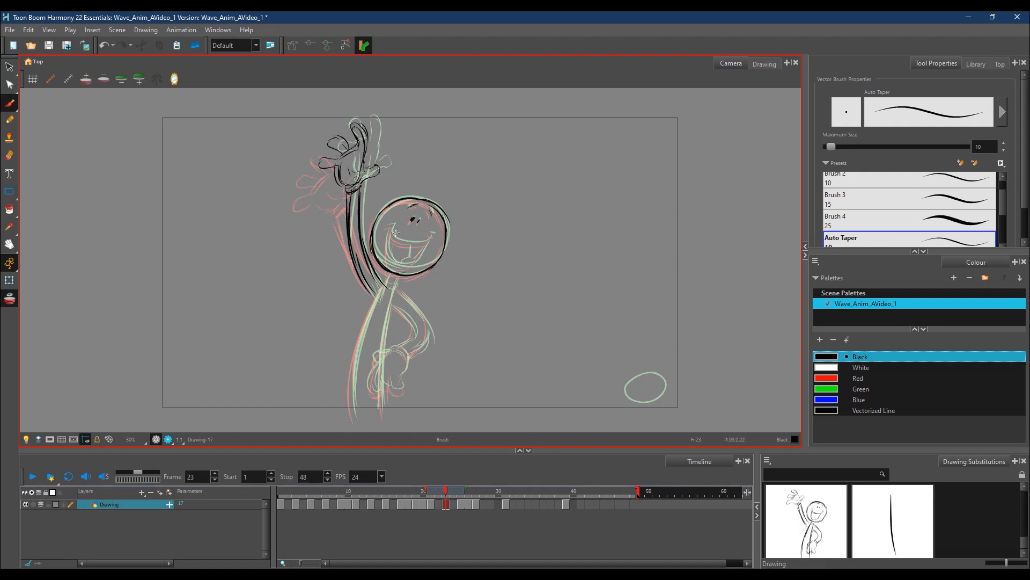
mouse_move(391, 235)
left_mouse_down()
mouse_move(417, 246)
mouse_move(434, 234)
mouse_move(402, 247)
mouse_move(389, 230)
mouse_move(394, 262)
mouse_move(388, 250)
mouse_move(407, 267)
left_mouse_up()
mouse_move(407, 267)
left_mouse_down()
mouse_move(429, 241)
mouse_move(407, 264)
left_mouse_up()
left_click_drag(420, 218, 418, 223)
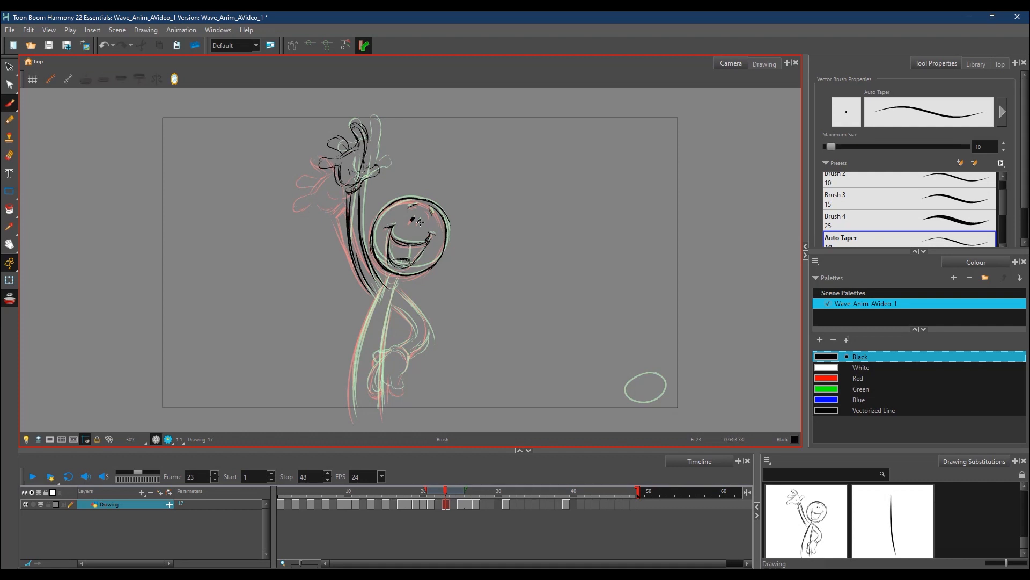
- Draw the neck and torso and the bent arm with its hand on the hip on frame 23
left_click_drag(388, 275, 381, 357)
mouse_move(383, 286)
left_mouse_down()
mouse_move(351, 384)
mouse_move(354, 414)
left_mouse_up()
mouse_move(368, 323)
left_mouse_down()
mouse_move(356, 415)
mouse_move(381, 420)
left_mouse_up()
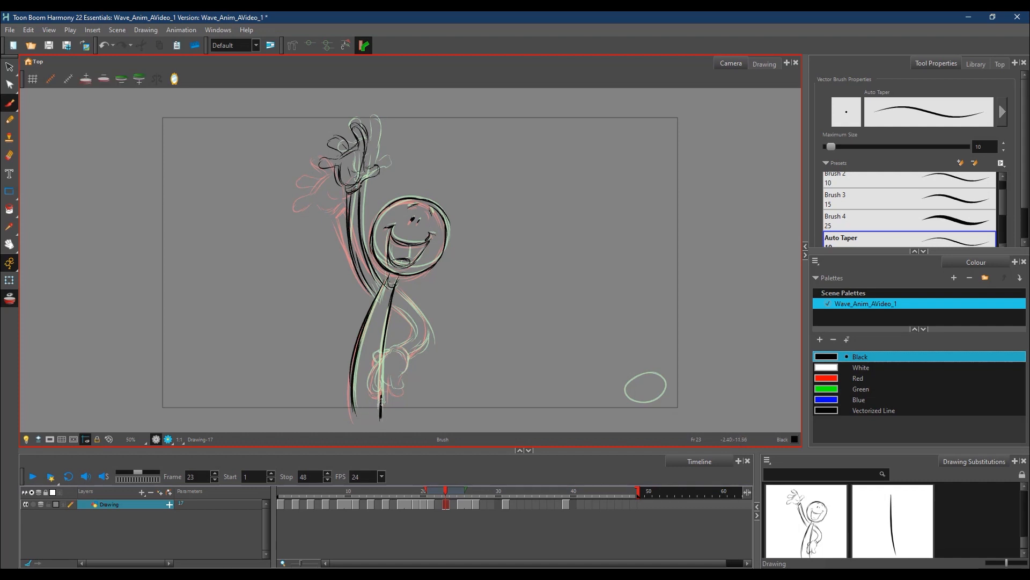
mouse_move(377, 371)
left_mouse_down()
mouse_move(375, 397)
mouse_move(383, 379)
mouse_move(386, 390)
mouse_move(399, 387)
mouse_move(399, 374)
mouse_move(397, 396)
left_mouse_up()
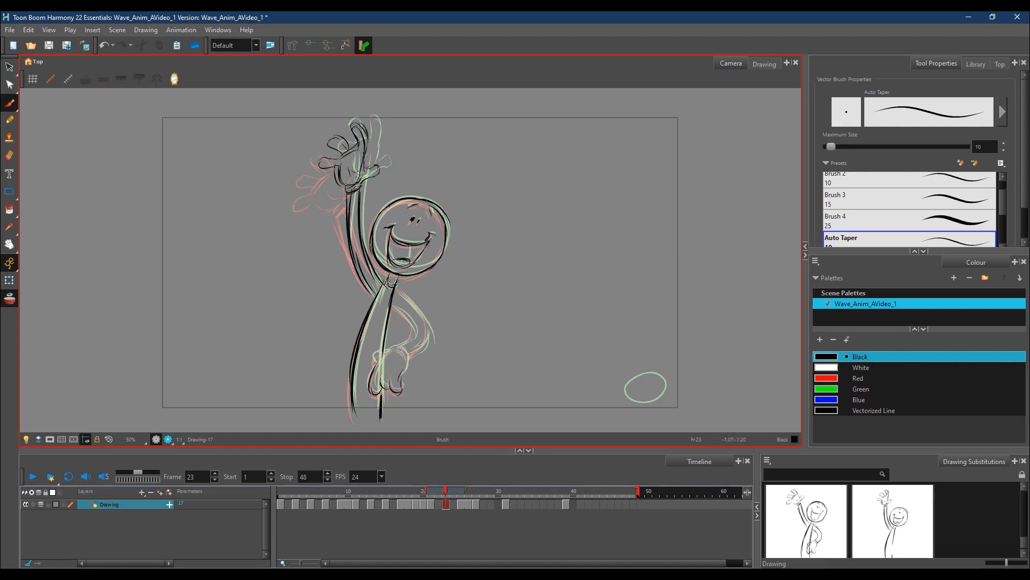
mouse_move(379, 354)
left_mouse_down()
mouse_move(379, 364)
mouse_move(408, 362)
left_mouse_up()
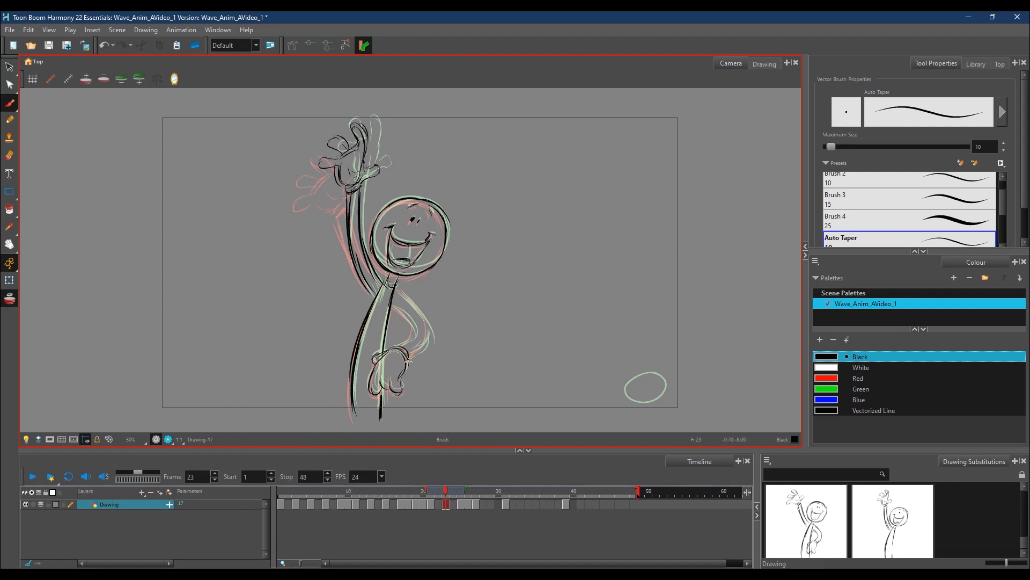
mouse_move(427, 328)
left_mouse_down()
mouse_move(396, 349)
mouse_move(419, 350)
mouse_move(411, 355)
left_mouse_up()
mouse_move(397, 309)
left_mouse_down()
mouse_move(396, 286)
mouse_move(417, 340)
left_mouse_up()
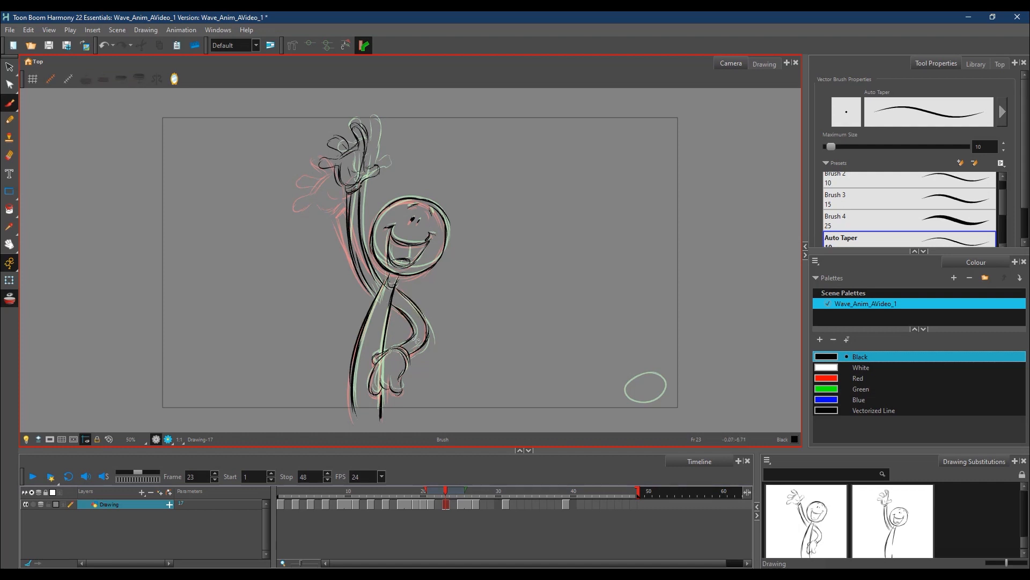
left_click_drag(394, 291, 414, 307)
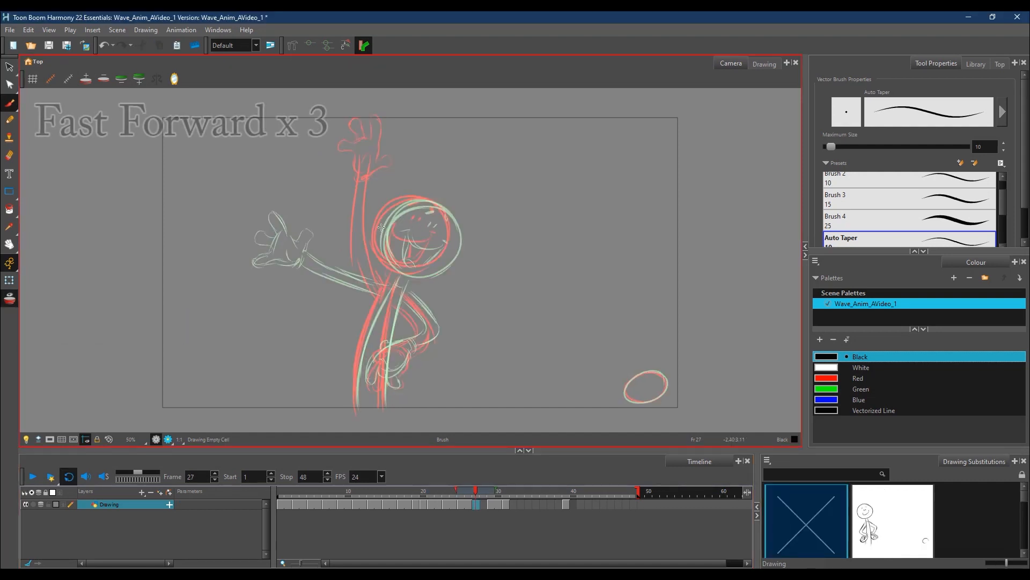
- Draw the smiling head and the body with its bent arm and hand on the hip on frame 27
mouse_move(380, 229)
left_mouse_down()
mouse_move(436, 200)
mouse_move(445, 262)
mouse_move(435, 270)
left_mouse_up()
mouse_move(381, 227)
left_mouse_down()
mouse_move(391, 259)
mouse_move(441, 266)
left_mouse_up()
left_click_drag(456, 230, 424, 274)
mouse_move(421, 217)
left_mouse_down()
mouse_move(430, 223)
mouse_move(399, 238)
mouse_move(437, 242)
mouse_move(421, 263)
left_mouse_up()
mouse_move(393, 231)
left_mouse_down()
mouse_move(401, 263)
mouse_move(359, 410)
left_mouse_up()
left_click_drag(401, 275, 386, 402)
mouse_move(405, 292)
left_mouse_down()
mouse_move(428, 326)
mouse_move(403, 306)
mouse_move(417, 329)
mouse_move(409, 349)
mouse_move(425, 348)
mouse_move(432, 325)
mouse_move(379, 361)
mouse_move(374, 385)
mouse_move(399, 377)
left_mouse_up()
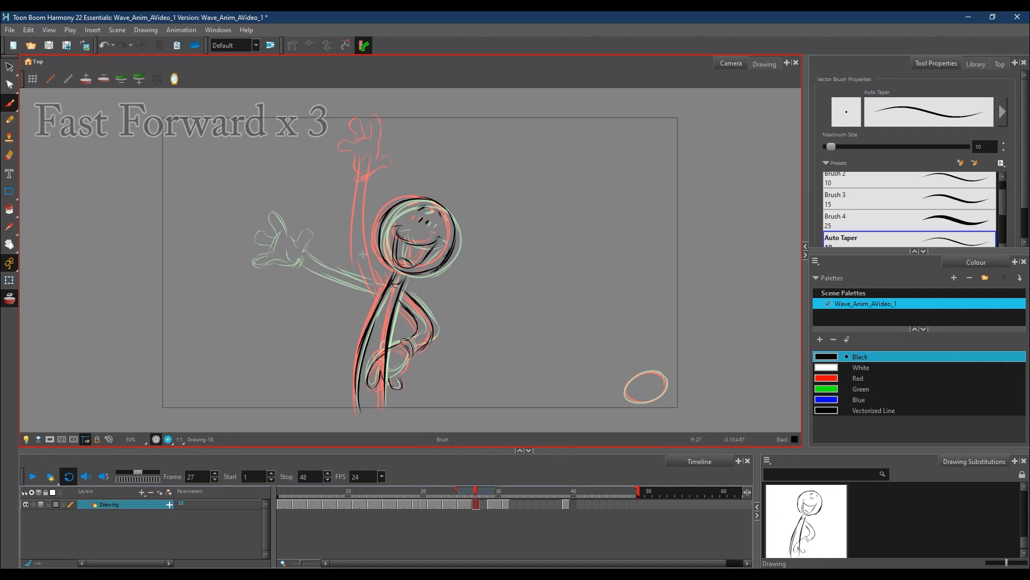
- Draw the waving arm curving up from the shoulder with its trailing open hand on frame 27
mouse_move(343, 211)
left_mouse_down()
mouse_move(358, 278)
mouse_move(362, 266)
mouse_move(389, 277)
left_mouse_up()
left_click_drag(340, 255, 376, 294)
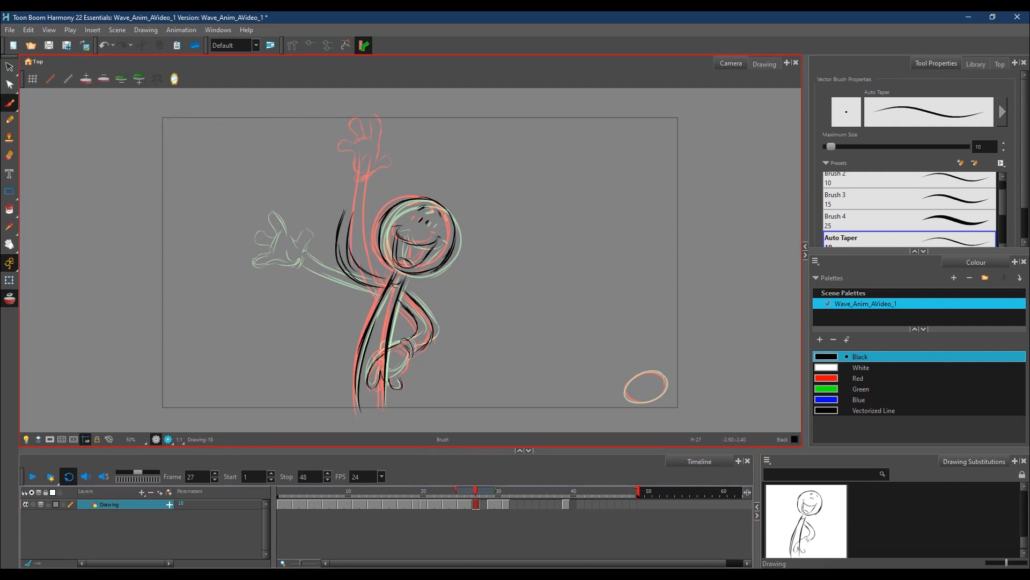
mouse_move(356, 179)
left_mouse_down()
mouse_move(342, 206)
mouse_move(372, 187)
left_mouse_up()
mouse_move(371, 194)
left_mouse_down()
mouse_move(356, 215)
mouse_move(343, 209)
left_mouse_up()
mouse_move(343, 208)
left_mouse_down()
mouse_move(356, 219)
mouse_move(382, 207)
mouse_move(355, 216)
left_mouse_up()
left_click_drag(386, 163, 379, 189)
mouse_move(370, 151)
left_mouse_down()
mouse_move(367, 172)
mouse_move(358, 156)
mouse_move(351, 188)
mouse_move(377, 163)
mouse_move(388, 168)
mouse_move(373, 198)
left_mouse_up()
- On frame 28, draw the waving arm swinging outward with its open hand and spread fingers
left_click(484, 504)
mouse_move(382, 280)
left_mouse_down()
mouse_move(353, 270)
mouse_move(330, 232)
left_mouse_up()
mouse_move(349, 280)
left_mouse_down()
mouse_move(319, 248)
mouse_move(384, 292)
left_mouse_up()
left_click_drag(302, 231, 317, 249)
mouse_move(297, 221)
left_mouse_down()
mouse_move(333, 203)
mouse_move(356, 213)
mouse_move(334, 232)
left_mouse_up()
mouse_move(324, 218)
left_mouse_down()
mouse_move(322, 242)
mouse_move(338, 236)
mouse_move(343, 188)
mouse_move(335, 212)
mouse_move(279, 204)
mouse_move(318, 247)
left_mouse_up()
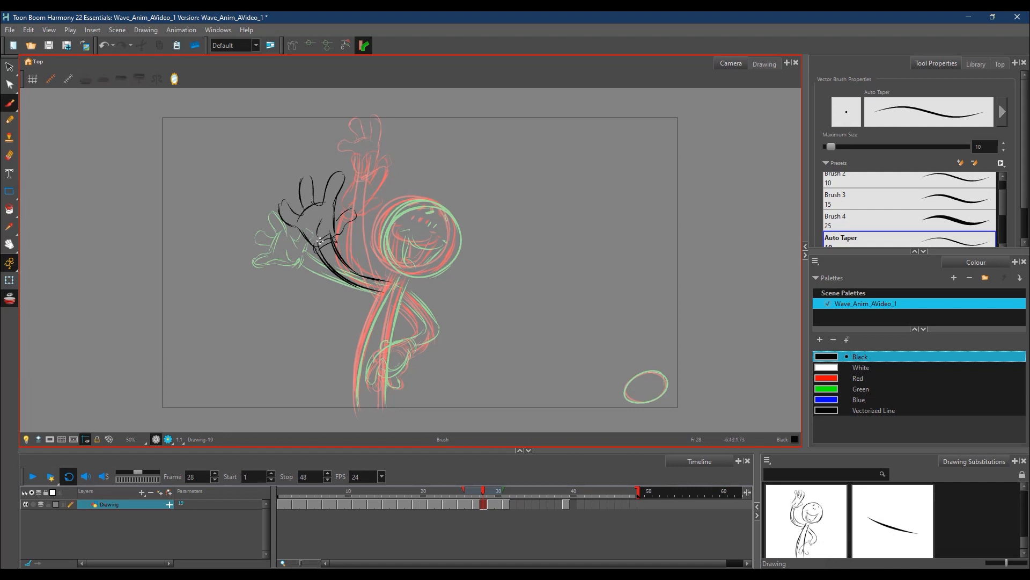
- Draw the head outline and brow marks on frame 28
mouse_move(384, 224)
left_mouse_down()
mouse_move(452, 212)
mouse_move(406, 207)
mouse_move(454, 228)
mouse_move(396, 226)
mouse_move(424, 278)
mouse_move(432, 225)
left_mouse_up()
left_click_drag(434, 223, 436, 227)
left_click_drag(428, 210, 445, 219)
- Draw the torso and the bent arm with its hand on the hip on frame 28
left_click_drag(398, 274, 362, 406)
mouse_move(408, 277)
left_mouse_down()
mouse_move(390, 405)
mouse_move(436, 343)
left_mouse_up()
mouse_move(402, 302)
left_mouse_down()
mouse_move(411, 335)
mouse_move(438, 333)
left_mouse_up()
mouse_move(402, 302)
left_mouse_down()
mouse_move(413, 341)
mouse_move(404, 354)
mouse_move(436, 323)
left_mouse_up()
mouse_move(382, 359)
left_mouse_down()
mouse_move(378, 370)
mouse_move(400, 390)
left_mouse_up()
mouse_move(400, 351)
left_mouse_down()
mouse_move(409, 373)
mouse_move(398, 341)
left_mouse_up()
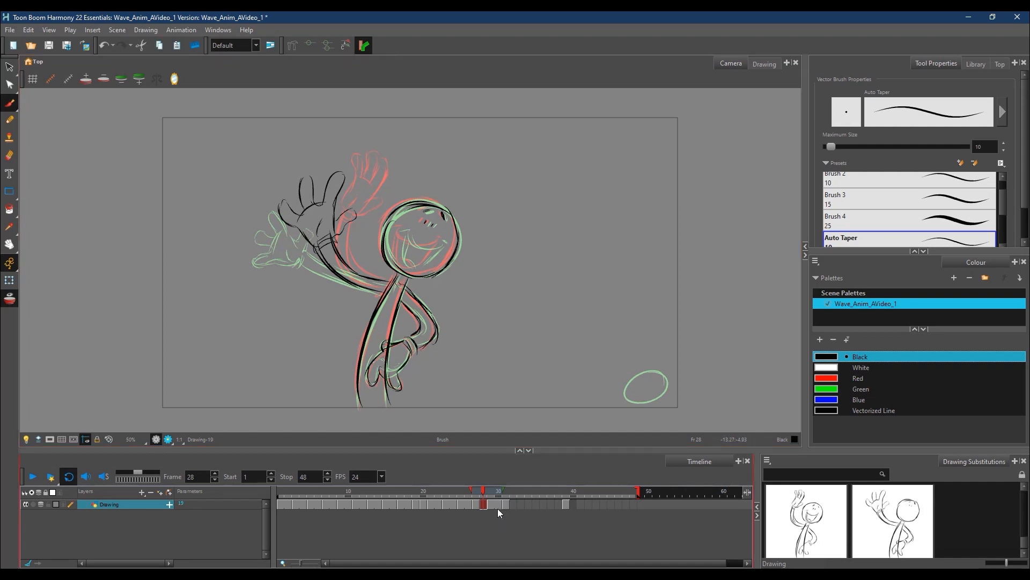
- Move the hand-to-head key pose from frame 31 to frame 35 and clear the leftover cells on frames 36 to 38
left_click(508, 491)
left_click(511, 491)
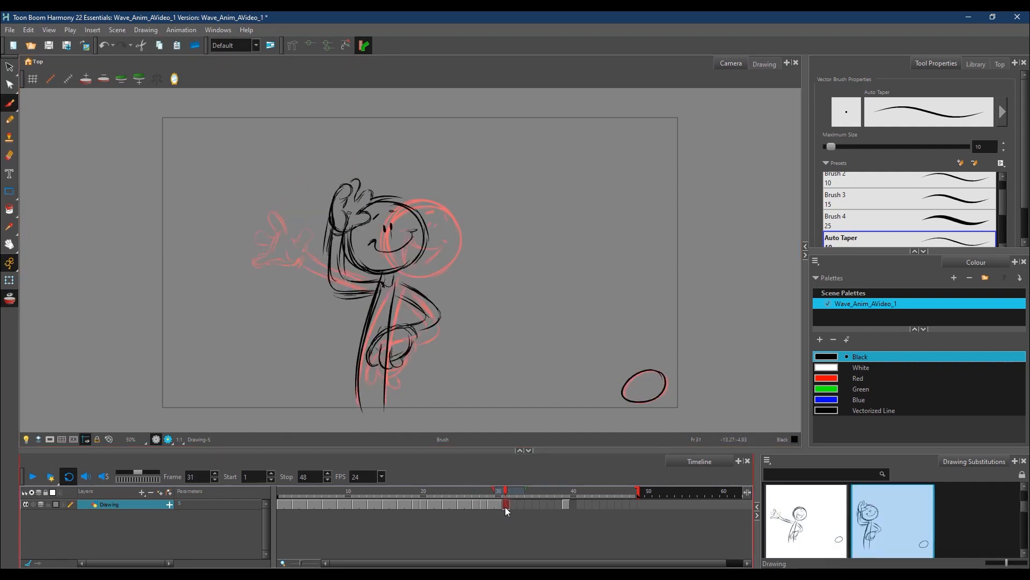
left_click(536, 504)
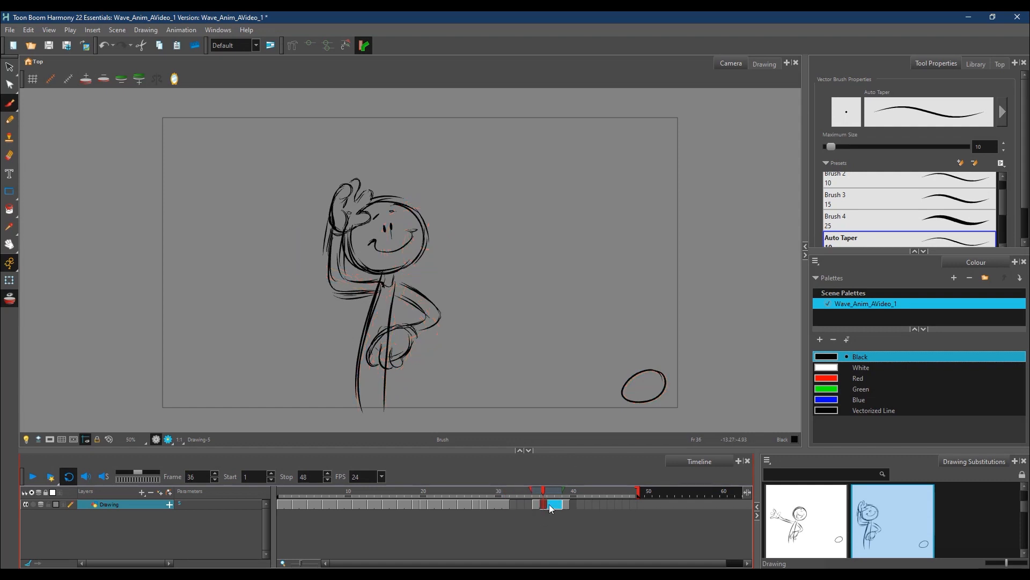
right_click(557, 505)
left_click(561, 486)
- Clear the leftover exposures on frames 30 and 31 and turn off the onion skin
mouse_move(499, 505)
left_mouse_down()
mouse_move(491, 490)
mouse_move(446, 493)
mouse_move(510, 497)
left_mouse_up()
right_click(506, 506)
left_click(523, 486)
left_click(455, 493)
left_click(10, 298)
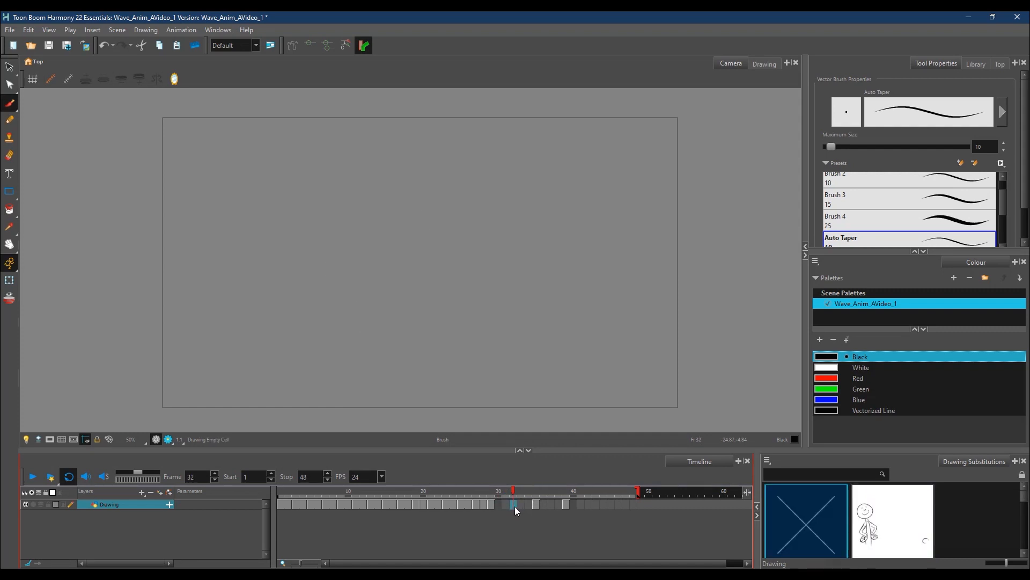
- Turn on the onion skin over the neighbouring poses and draw the outstretched arm with its hand and the torso on frame 32
left_click(9, 298)
mouse_move(532, 490)
left_mouse_down()
mouse_move(540, 489)
mouse_move(479, 489)
left_mouse_up()
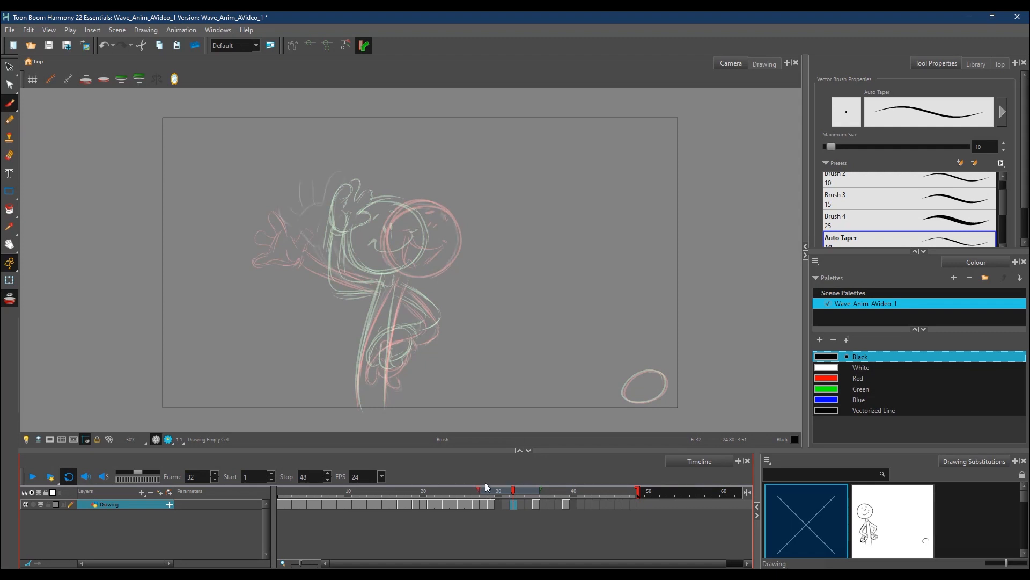
mouse_move(310, 275)
left_mouse_down()
mouse_move(397, 282)
mouse_move(385, 293)
mouse_move(300, 290)
mouse_move(291, 268)
mouse_move(300, 272)
mouse_move(271, 265)
mouse_move(268, 288)
mouse_move(289, 292)
left_mouse_up()
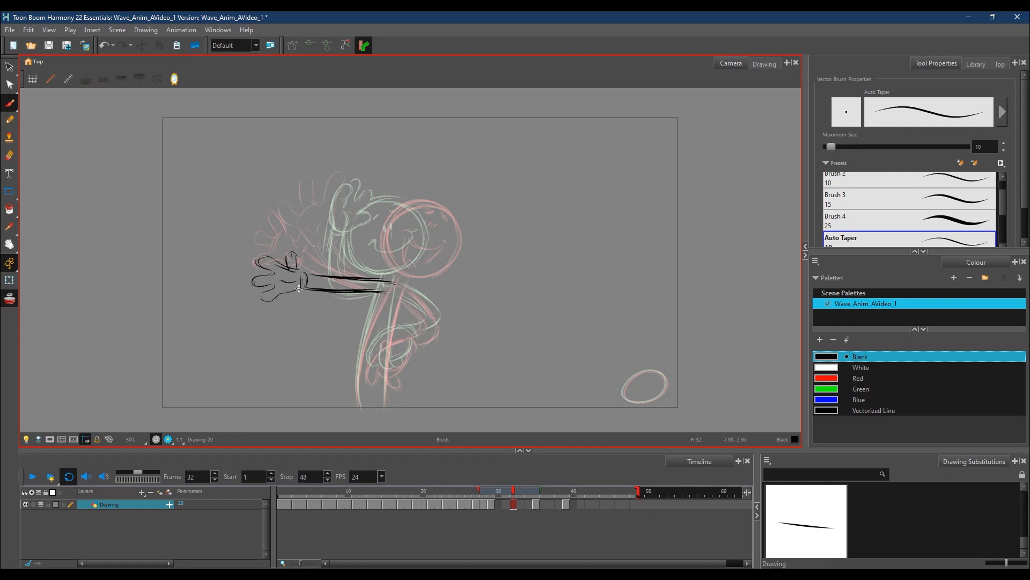
mouse_move(391, 277)
left_mouse_down()
mouse_move(358, 409)
mouse_move(384, 406)
left_mouse_up()
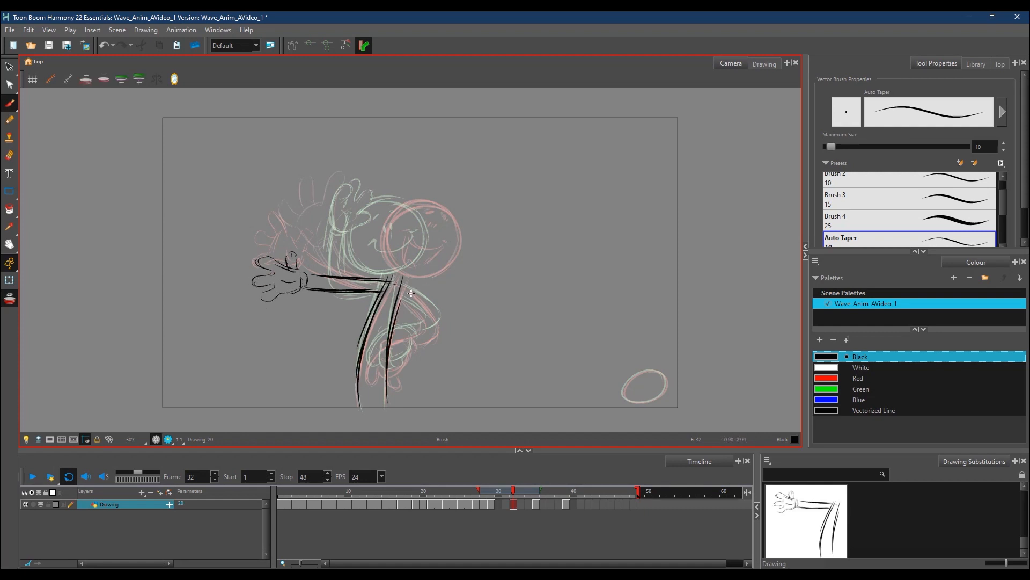
- Draw the bent arm with its hand on the hip and the round smiling head on frame 32
mouse_move(420, 296)
left_mouse_down()
mouse_move(418, 337)
mouse_move(427, 321)
mouse_move(407, 328)
left_mouse_up()
mouse_move(406, 329)
left_mouse_down()
mouse_move(416, 339)
mouse_move(371, 365)
mouse_move(401, 366)
mouse_move(415, 340)
left_mouse_up()
mouse_move(381, 219)
left_mouse_down()
mouse_move(376, 248)
mouse_move(418, 277)
mouse_move(442, 211)
mouse_move(418, 277)
left_mouse_up()
mouse_move(378, 225)
left_mouse_down()
mouse_move(397, 276)
mouse_move(425, 272)
left_mouse_up()
mouse_move(379, 218)
left_mouse_down()
mouse_move(446, 231)
mouse_move(421, 279)
left_mouse_up()
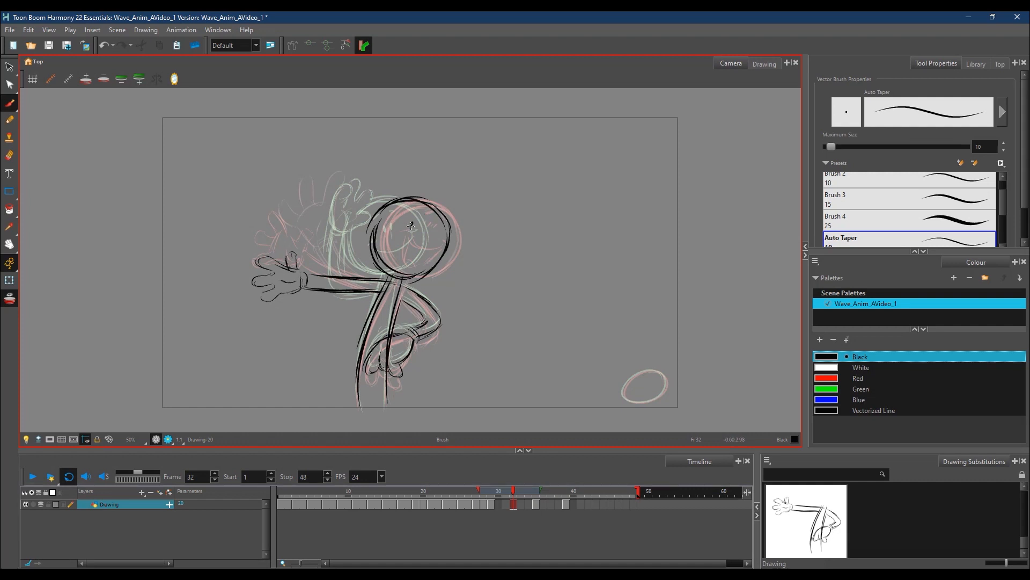
left_click_drag(385, 241, 428, 246)
left_click_drag(407, 210, 403, 213)
left_click_drag(421, 211, 429, 216)
- Draw the hand-on-hip arm, the torso and the outstretched forearm on frame 30, with the onion skin limited to nearby drawings
left_click(498, 504)
left_click_drag(465, 492, 484, 502)
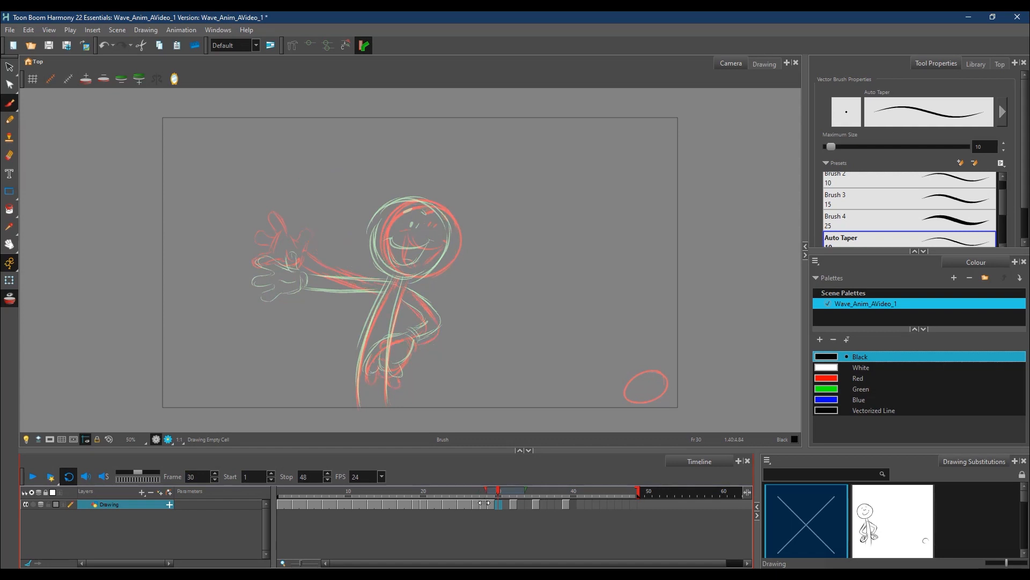
mouse_move(388, 280)
left_mouse_down()
mouse_move(304, 266)
mouse_move(307, 279)
mouse_move(385, 291)
mouse_move(412, 331)
mouse_move(439, 324)
mouse_move(421, 341)
left_mouse_up()
mouse_move(406, 334)
left_mouse_down()
mouse_move(412, 344)
mouse_move(373, 376)
mouse_move(395, 369)
left_mouse_up()
left_click_drag(396, 371, 415, 343)
left_click_drag(402, 284, 391, 355)
left_click_drag(393, 278, 358, 407)
left_click_drag(386, 363, 389, 412)
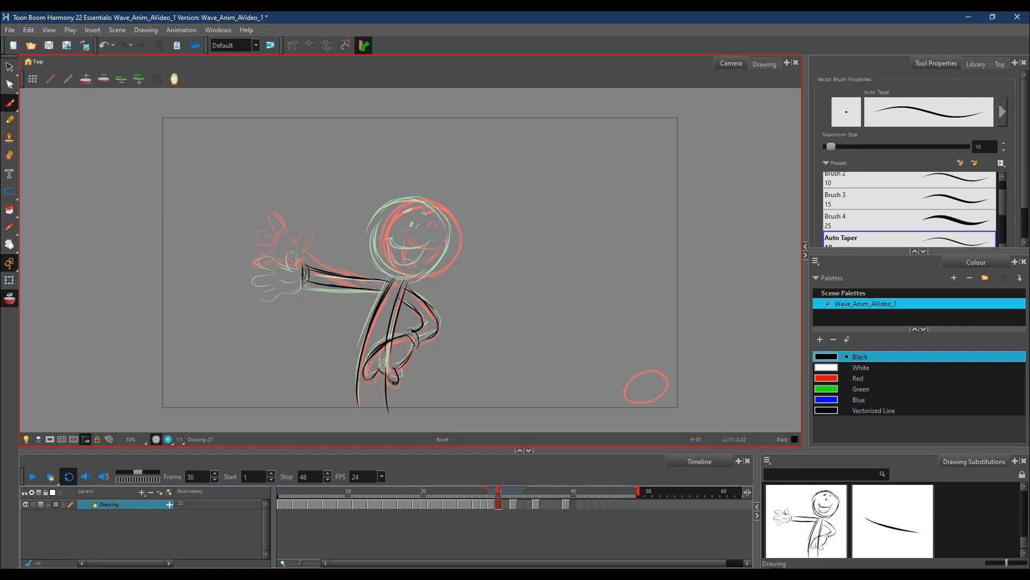
- Draw the palm and spread fingers of the outstretched hand on frame 30
left_click_drag(303, 279, 275, 285)
left_click_drag(295, 248, 254, 271)
left_click_drag(271, 278, 259, 289)
left_click_drag(296, 240, 299, 257)
- Draw the head outline, eyes and open smiling mouth on frame 30
mouse_move(380, 230)
left_mouse_down()
mouse_move(421, 201)
mouse_move(450, 262)
mouse_move(430, 276)
left_mouse_up()
mouse_move(386, 218)
left_mouse_down()
mouse_move(426, 274)
mouse_move(446, 261)
left_mouse_up()
left_click_drag(422, 221, 420, 227)
mouse_move(428, 222)
left_mouse_down()
mouse_move(421, 248)
mouse_move(433, 247)
left_mouse_up()
left_click_drag(440, 240, 399, 235)
mouse_move(396, 239)
left_mouse_down()
mouse_move(412, 266)
mouse_move(433, 247)
left_mouse_up()
left_click_drag(402, 261, 414, 262)
- Turn off the onion skin and scrub through the in-betweens up to frame 33 to check the motion
left_click(507, 491)
left_click(452, 492)
left_click(9, 299)
left_click(490, 491)
left_click_drag(490, 489, 521, 499)
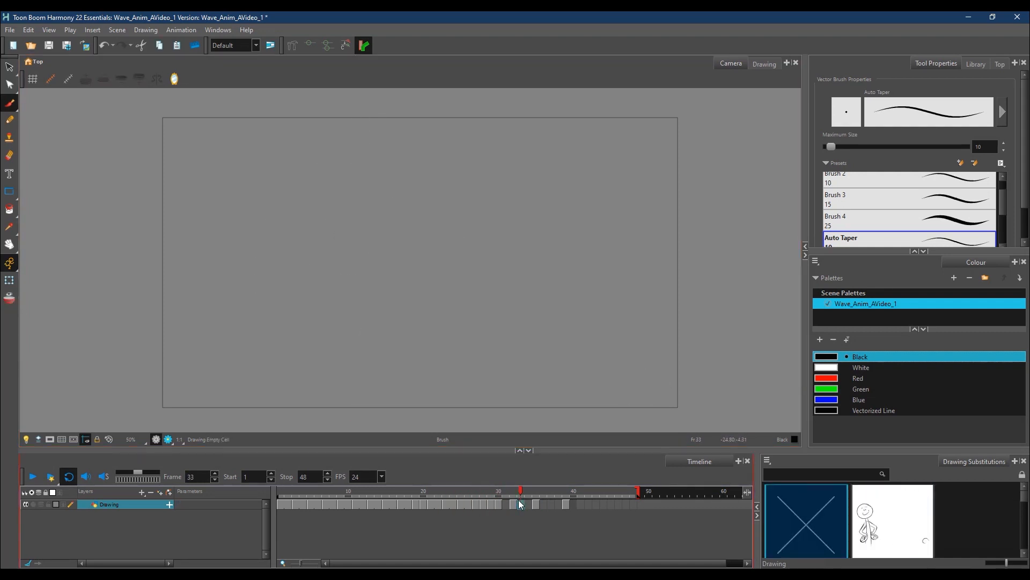
- Turn the onion skin back on and draw the outstretched arm, the torso and the head's face on frame 31
left_click(10, 303)
mouse_move(310, 272)
left_mouse_down()
mouse_move(394, 281)
mouse_move(302, 290)
left_mouse_up()
mouse_move(303, 266)
left_mouse_down()
mouse_move(307, 289)
mouse_move(382, 290)
mouse_move(357, 405)
left_mouse_up()
left_click_drag(405, 279, 386, 413)
mouse_move(376, 231)
left_mouse_down()
mouse_move(413, 197)
mouse_move(456, 252)
mouse_move(376, 247)
mouse_move(437, 239)
mouse_move(400, 263)
mouse_move(429, 248)
mouse_move(420, 229)
left_mouse_up()
left_click_drag(405, 213, 417, 209)
- Draw the hand on the hip with its bent arm and complete the outstretched arm on frame 31
left_click_drag(406, 335, 368, 355)
mouse_move(368, 353)
left_mouse_down()
mouse_move(366, 375)
mouse_move(380, 369)
left_mouse_up()
mouse_move(379, 355)
left_mouse_down()
mouse_move(387, 371)
mouse_move(396, 366)
left_mouse_up()
mouse_move(414, 339)
left_mouse_down()
mouse_move(400, 368)
mouse_move(417, 343)
left_mouse_up()
mouse_move(400, 291)
left_mouse_down()
mouse_move(427, 332)
mouse_move(438, 325)
left_mouse_up()
mouse_move(267, 245)
left_mouse_down()
mouse_move(290, 258)
mouse_move(273, 267)
mouse_move(278, 289)
mouse_move(263, 271)
mouse_move(300, 263)
mouse_move(302, 285)
mouse_move(387, 279)
left_mouse_up()
- Draw the head outline with its brows, eyes and smile on frame 33
left_click(522, 502)
left_click(522, 490)
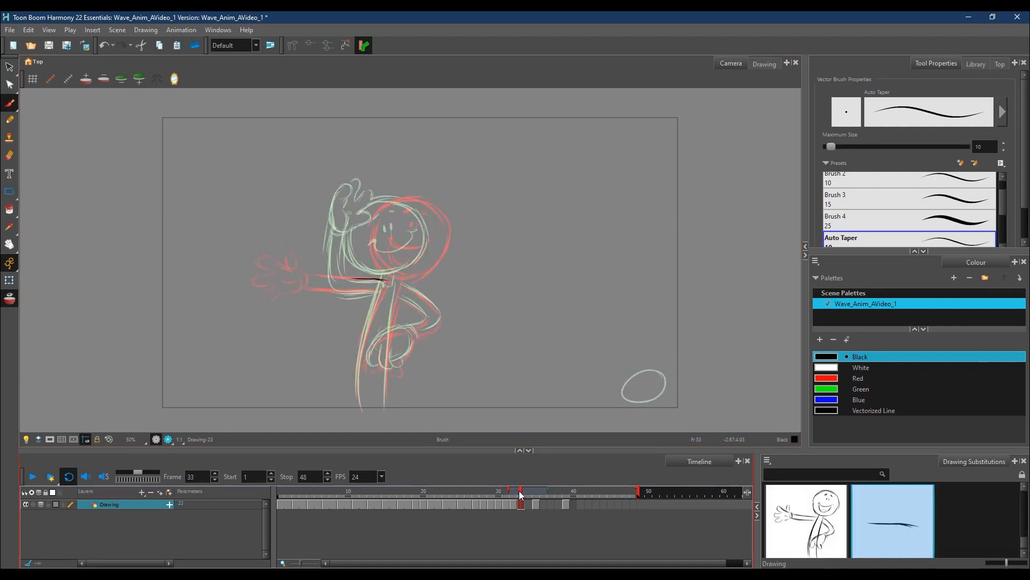
mouse_move(378, 269)
left_mouse_down()
mouse_move(352, 228)
mouse_move(427, 215)
mouse_move(410, 268)
left_mouse_up()
mouse_move(384, 203)
left_mouse_down()
mouse_move(377, 240)
mouse_move(389, 248)
mouse_move(414, 237)
left_mouse_up()
mouse_move(370, 271)
left_mouse_down()
mouse_move(409, 228)
mouse_move(382, 217)
left_mouse_up()
mouse_move(398, 214)
left_mouse_down()
mouse_move(417, 260)
mouse_move(352, 226)
mouse_move(399, 285)
left_mouse_up()
- Draw the torso, the hand-on-hip arm and the inward-swinging arm with its hand on frame 33
mouse_move(402, 275)
left_mouse_down()
mouse_move(384, 404)
mouse_move(357, 359)
left_mouse_up()
left_click_drag(378, 299, 359, 403)
mouse_move(378, 337)
left_mouse_down()
mouse_move(415, 328)
mouse_move(396, 360)
mouse_move(402, 369)
mouse_move(365, 359)
left_mouse_up()
left_click_drag(400, 295, 424, 323)
left_click_drag(395, 278, 440, 316)
left_click_drag(441, 317, 432, 330)
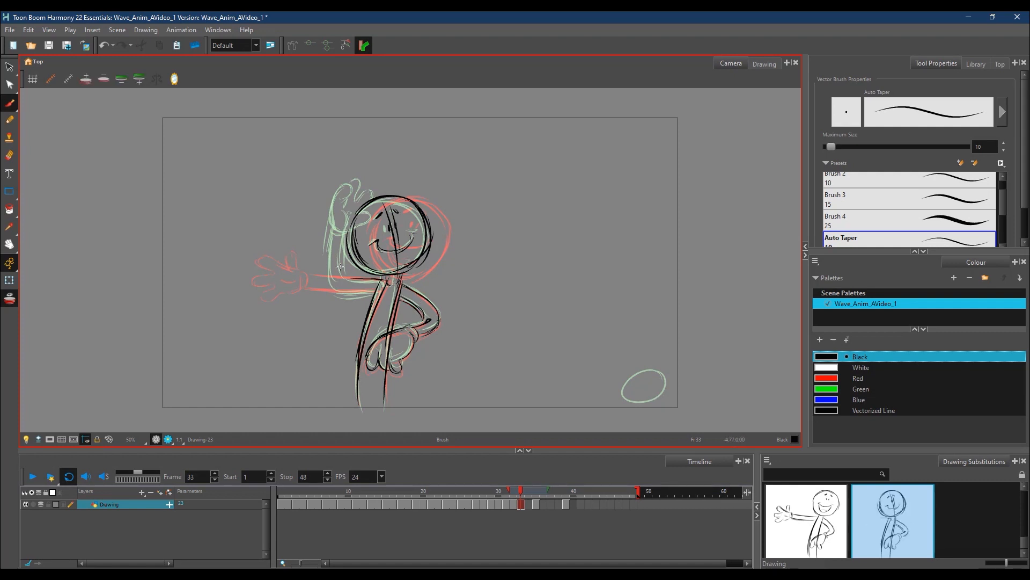
mouse_move(331, 266)
left_mouse_down()
mouse_move(311, 276)
mouse_move(369, 293)
mouse_move(340, 273)
mouse_move(385, 273)
left_mouse_up()
mouse_move(316, 250)
left_mouse_down()
mouse_move(275, 252)
mouse_move(285, 259)
mouse_move(270, 267)
mouse_move(279, 278)
mouse_move(286, 284)
mouse_move(301, 264)
mouse_move(302, 233)
mouse_move(318, 251)
mouse_move(316, 278)
mouse_move(337, 235)
mouse_move(340, 270)
mouse_move(313, 260)
mouse_move(332, 243)
mouse_move(315, 198)
mouse_move(284, 211)
mouse_move(299, 235)
mouse_move(287, 253)
mouse_move(342, 230)
left_mouse_up()
- Draw the raised bent arm, the torso and the hand-on-hip arm on frame 34 over the onion skin
left_click(528, 491)
key("alt+o")
mouse_move(336, 272)
left_mouse_down()
mouse_move(386, 278)
mouse_move(363, 422)
left_mouse_up()
left_click_drag(399, 272, 389, 410)
mouse_move(406, 325)
left_mouse_down()
mouse_move(367, 359)
mouse_move(413, 340)
left_mouse_up()
mouse_move(406, 324)
left_mouse_down()
mouse_move(417, 340)
mouse_move(430, 317)
left_mouse_up()
left_click_drag(420, 332, 440, 322)
mouse_move(397, 294)
left_mouse_down()
mouse_move(427, 317)
mouse_move(440, 313)
left_mouse_up()
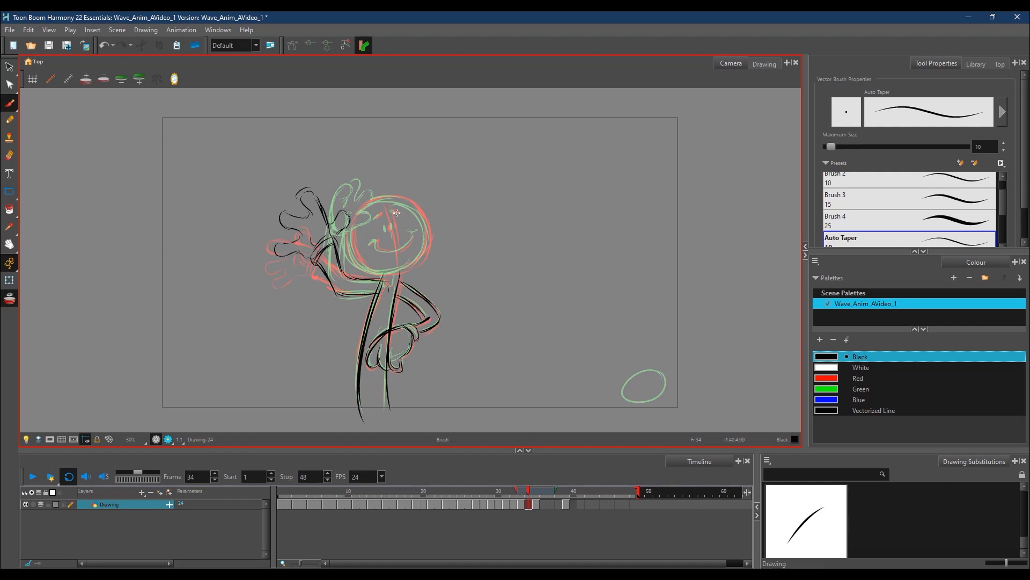
- Draw the head outline, eyes and smile on frame 34
left_click_drag(379, 242, 414, 229)
mouse_move(352, 223)
left_mouse_down()
mouse_move(416, 207)
mouse_move(430, 263)
mouse_move(370, 271)
mouse_move(425, 255)
left_mouse_up()
mouse_move(356, 211)
left_mouse_down()
mouse_move(417, 204)
mouse_move(428, 251)
left_mouse_up()
left_click_drag(351, 231, 419, 260)
- Review the earlier in-betweens and draw the missing open mouth on the face in frame 28
mouse_move(529, 489)
left_mouse_down()
mouse_move(484, 491)
mouse_move(496, 490)
left_mouse_up()
left_click(9, 299)
left_click(9, 299)
mouse_move(401, 230)
left_mouse_down()
mouse_move(430, 247)
mouse_move(444, 241)
left_mouse_up()
mouse_move(401, 236)
left_mouse_down()
mouse_move(440, 244)
mouse_move(404, 236)
mouse_move(402, 265)
left_mouse_up()
left_click_drag(399, 246, 414, 265)
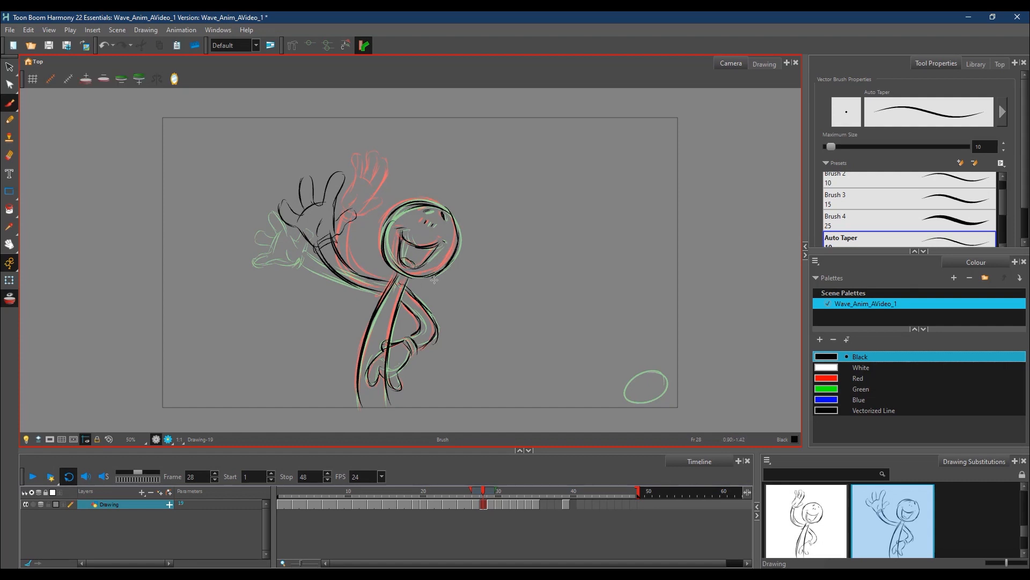
- Move the hand-to-head key pose from frame 35 to frame 37, clear frames 35 and 36, and turn on the onion skin
left_click_drag(483, 490, 536, 487)
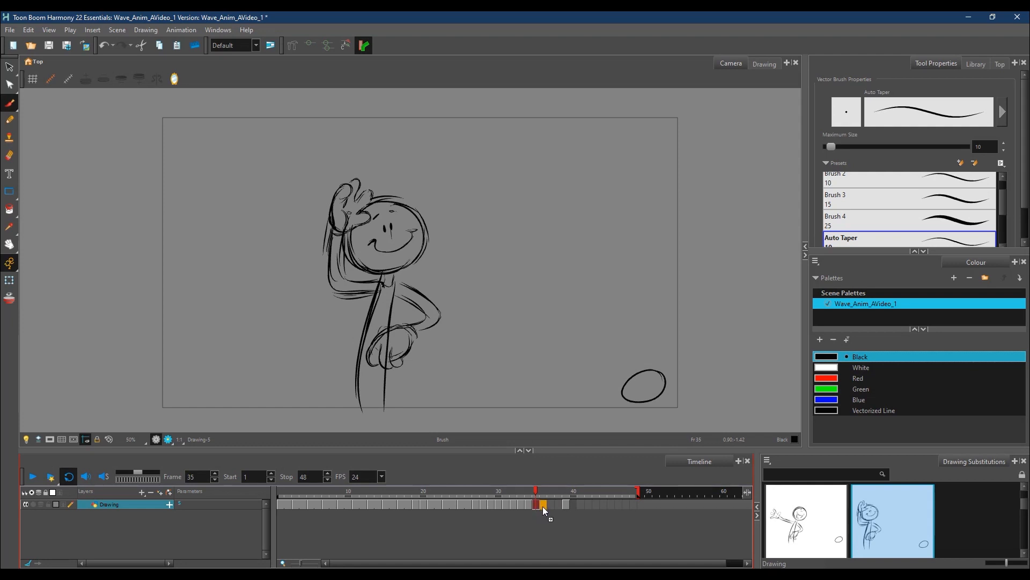
left_click(548, 495)
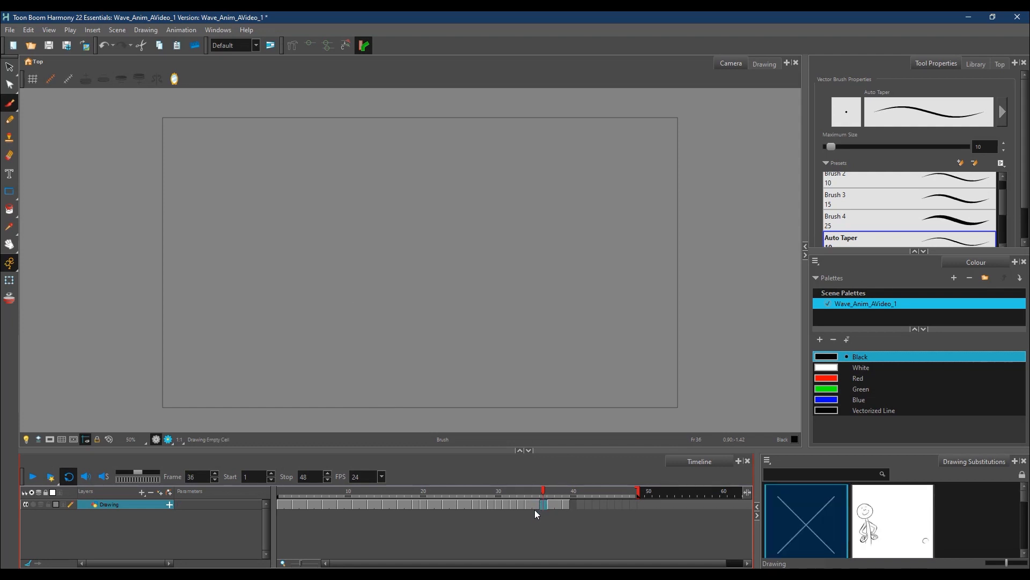
key("alt+o")
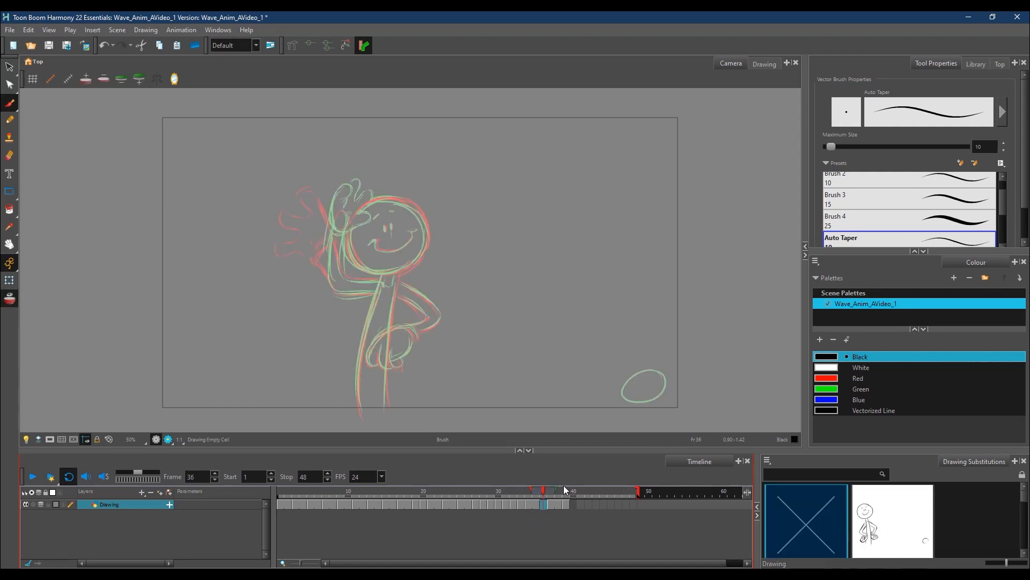
key("comma")
right_click(535, 504)
left_click(562, 486)
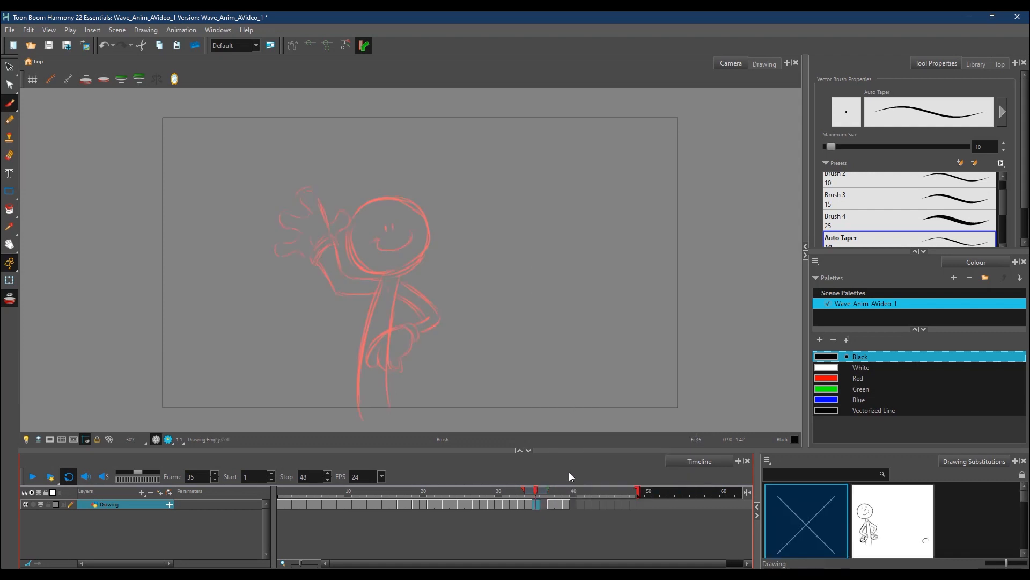
- Draw the raised bent arm, the torso and the hand-on-hip arm on frame 35
left_click_drag(325, 244, 331, 289)
mouse_move(325, 243)
left_mouse_down()
mouse_move(346, 278)
mouse_move(382, 280)
mouse_move(359, 408)
left_mouse_up()
left_click_drag(370, 325, 364, 417)
left_click_drag(399, 277, 389, 385)
left_click_drag(391, 325, 391, 431)
mouse_move(376, 341)
left_mouse_down()
mouse_move(368, 361)
mouse_move(378, 366)
left_mouse_up()
mouse_move(379, 349)
left_mouse_down()
mouse_move(387, 369)
mouse_move(412, 336)
left_mouse_up()
mouse_move(368, 349)
left_mouse_down()
mouse_move(393, 330)
mouse_move(412, 341)
mouse_move(424, 316)
left_mouse_up()
left_click_drag(395, 279, 434, 322)
- Draw the smiling face, the head outline and the raised hand on frame 35
left_click_drag(385, 226, 396, 212)
left_click_drag(370, 245, 416, 229)
left_click_drag(357, 210, 405, 200)
mouse_move(373, 201)
left_mouse_down()
mouse_move(419, 210)
mouse_move(410, 269)
left_mouse_up()
left_click_drag(349, 231, 376, 271)
left_click_drag(357, 269, 419, 259)
left_click_drag(398, 267, 385, 277)
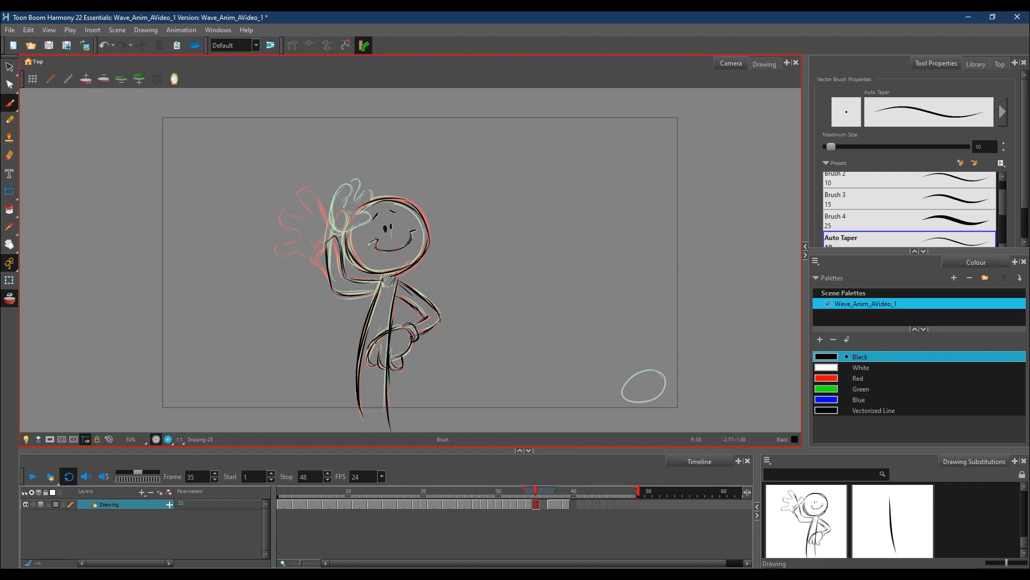
mouse_move(313, 215)
left_mouse_down()
mouse_move(322, 245)
mouse_move(294, 197)
mouse_move(344, 224)
mouse_move(327, 234)
mouse_move(343, 248)
mouse_move(342, 233)
left_mouse_up()
- Draw the raised arm, the torso and the hand-on-hip arm on frame 36
left_click(547, 492)
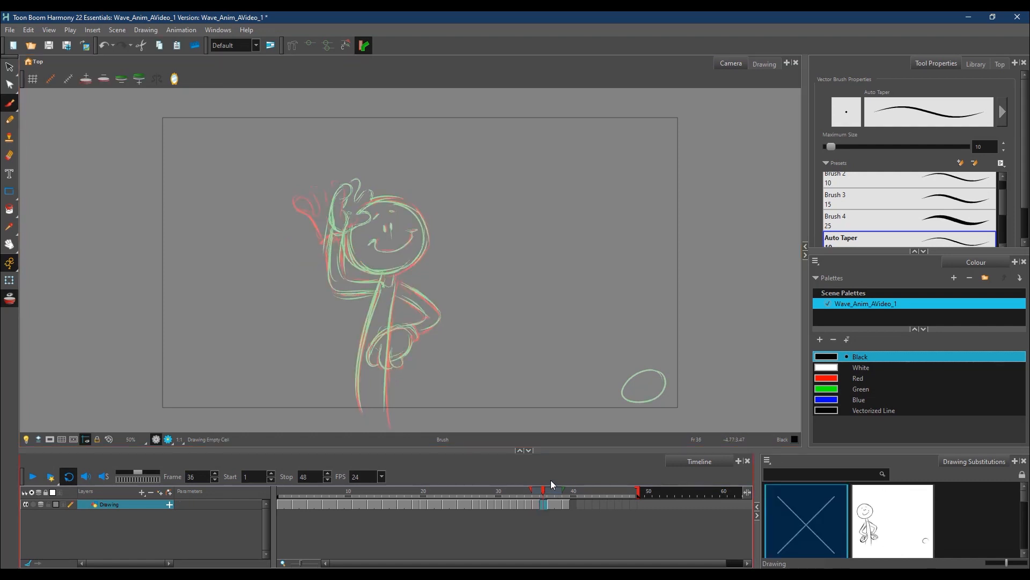
mouse_move(551, 483)
left_mouse_down()
mouse_move(281, 490)
mouse_move(546, 492)
left_mouse_up()
left_click(545, 491)
mouse_move(319, 192)
left_mouse_down()
mouse_move(328, 237)
mouse_move(319, 193)
mouse_move(333, 203)
mouse_move(351, 186)
mouse_move(365, 218)
mouse_move(326, 239)
mouse_move(347, 276)
mouse_move(330, 294)
mouse_move(382, 279)
mouse_move(361, 419)
left_mouse_up()
left_click_drag(396, 279, 390, 427)
mouse_move(378, 338)
left_mouse_down()
mouse_move(371, 360)
mouse_move(393, 365)
mouse_move(414, 328)
mouse_move(391, 292)
mouse_move(432, 301)
mouse_move(426, 330)
left_mouse_up()
- Draw the face and the head outline on frame 36
mouse_move(385, 224)
left_mouse_down()
mouse_move(391, 232)
mouse_move(375, 215)
mouse_move(398, 210)
mouse_move(396, 251)
mouse_move(417, 228)
left_mouse_up()
mouse_move(356, 213)
left_mouse_down()
mouse_move(410, 205)
mouse_move(428, 250)
mouse_move(413, 267)
left_mouse_up()
mouse_move(347, 232)
left_mouse_down()
mouse_move(359, 269)
mouse_move(424, 242)
left_mouse_up()
- Move the outstretched-arm key pose from frame 39 to frame 47 and clear the leftover cells from frame 38 onward
left_click(552, 495)
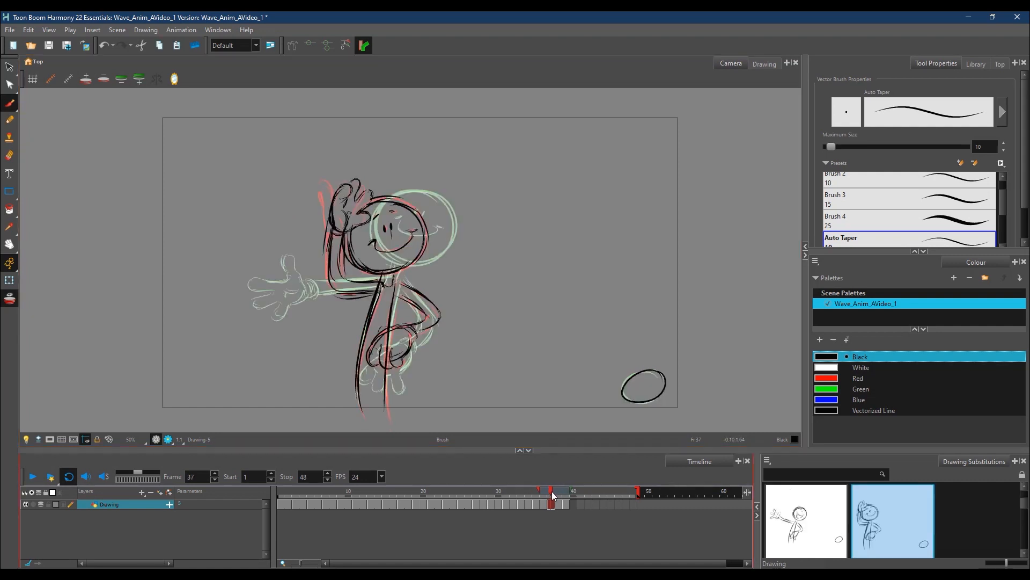
left_click(566, 505)
left_click(629, 505)
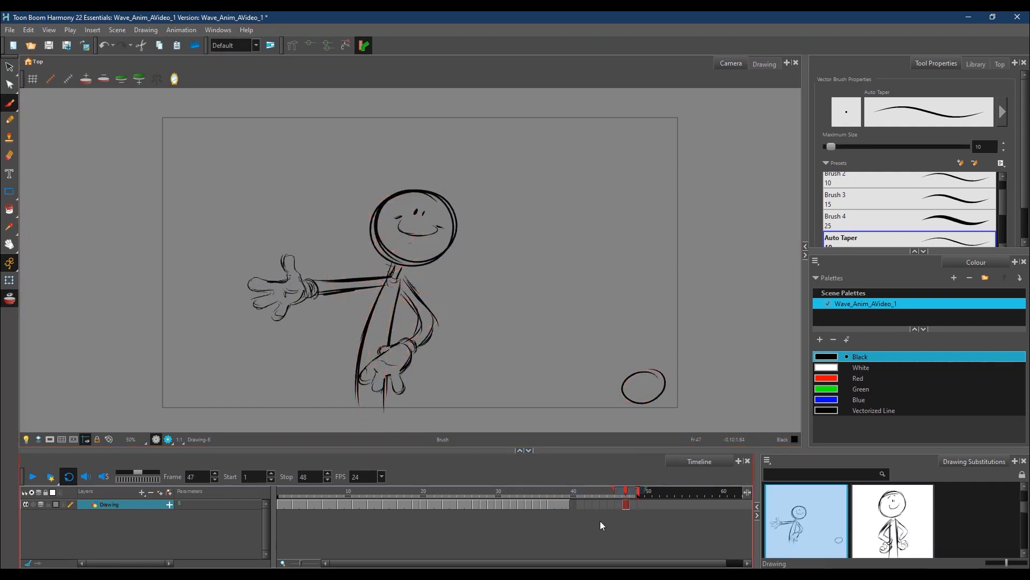
left_click_drag(560, 504, 639, 490)
right_click(566, 504)
left_click(568, 494)
left_click(551, 495)
left_click(559, 495)
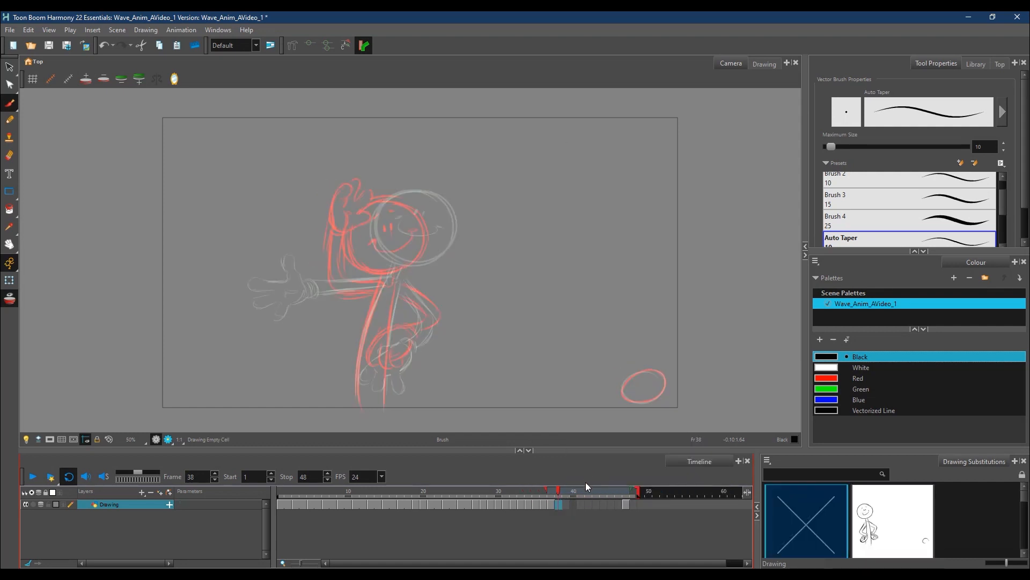
- Extend the onion skin to both key poses and draw the raised bent arm and the smiling head on frame 41
left_click(581, 505)
left_click_drag(569, 490, 546, 491)
mouse_move(336, 241)
left_mouse_down()
mouse_move(327, 283)
mouse_move(340, 278)
mouse_move(358, 298)
mouse_move(384, 280)
left_mouse_up()
left_click_drag(380, 204, 376, 266)
mouse_move(355, 219)
left_mouse_down()
mouse_move(436, 237)
mouse_move(411, 267)
left_mouse_up()
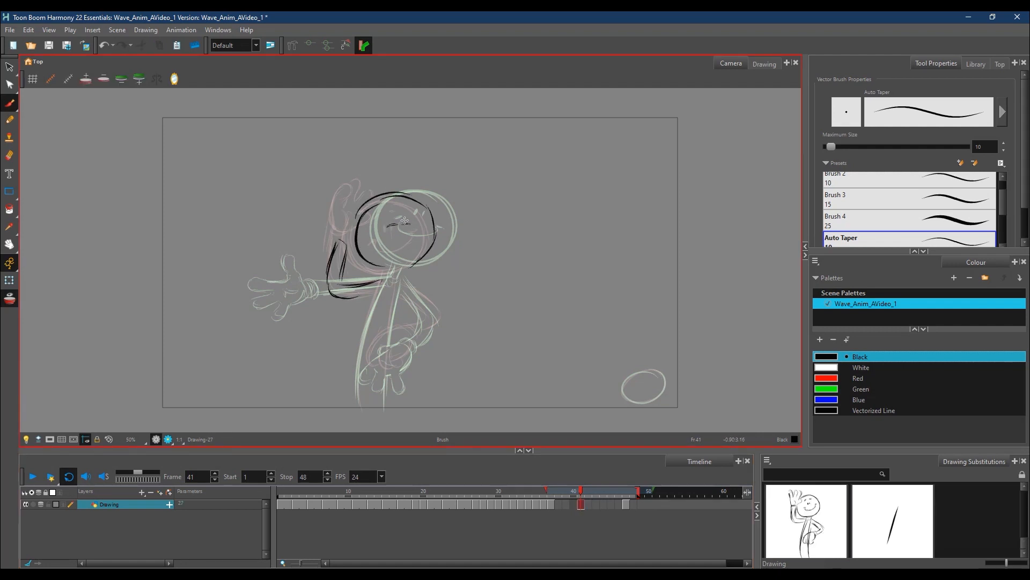
left_click_drag(384, 214, 390, 209)
left_click_drag(405, 209, 410, 212)
left_click_drag(371, 243, 381, 239)
- Draw the torso, the hand-on-hip arm and the hand at the forehead on frame 41
mouse_move(380, 240)
left_mouse_down()
mouse_move(416, 239)
mouse_move(382, 266)
mouse_move(358, 379)
left_mouse_up()
mouse_move(395, 272)
left_mouse_down()
mouse_move(384, 349)
mouse_move(392, 340)
mouse_move(364, 351)
mouse_move(379, 361)
left_mouse_up()
left_click_drag(377, 365, 380, 379)
left_click_drag(390, 374, 389, 386)
mouse_move(400, 373)
left_mouse_down()
mouse_move(396, 388)
mouse_move(403, 330)
left_mouse_up()
left_click_drag(401, 291, 416, 329)
mouse_move(404, 277)
left_mouse_down()
mouse_move(420, 295)
mouse_move(417, 339)
left_mouse_up()
mouse_move(335, 226)
left_mouse_down()
mouse_move(358, 199)
mouse_move(375, 248)
mouse_move(346, 243)
mouse_move(359, 230)
left_mouse_up()
key("e")
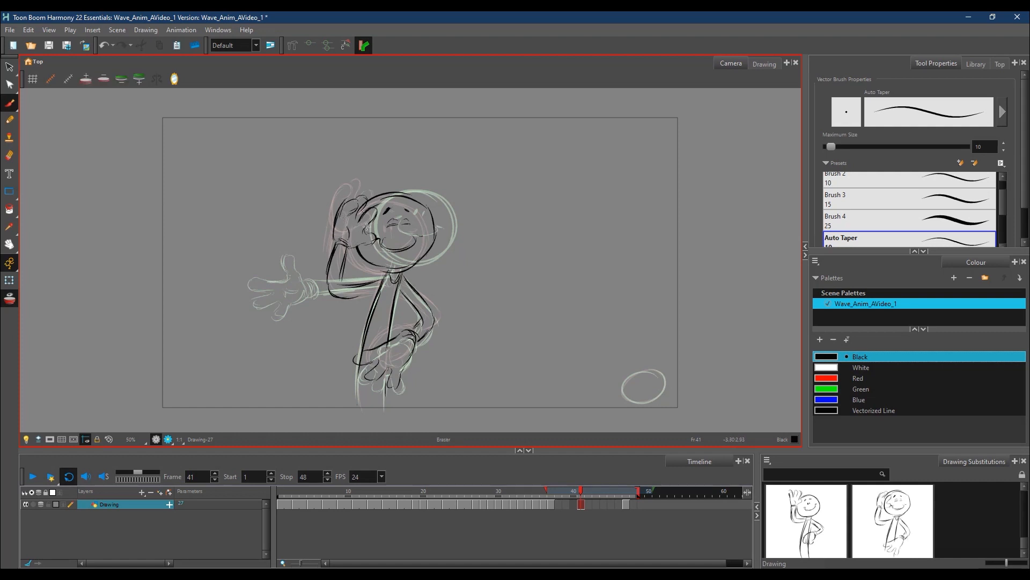
- Limit the onion skin to the adjacent poses around frame 39 and set the playback stop frame to 47
key("comma")
key("comma")
left_click_drag(531, 491, 548, 491)
mouse_move(639, 493)
left_mouse_down()
mouse_move(586, 492)
mouse_move(645, 492)
left_mouse_up()
mouse_move(639, 489)
left_mouse_down()
mouse_move(562, 491)
mouse_move(631, 490)
left_mouse_up()
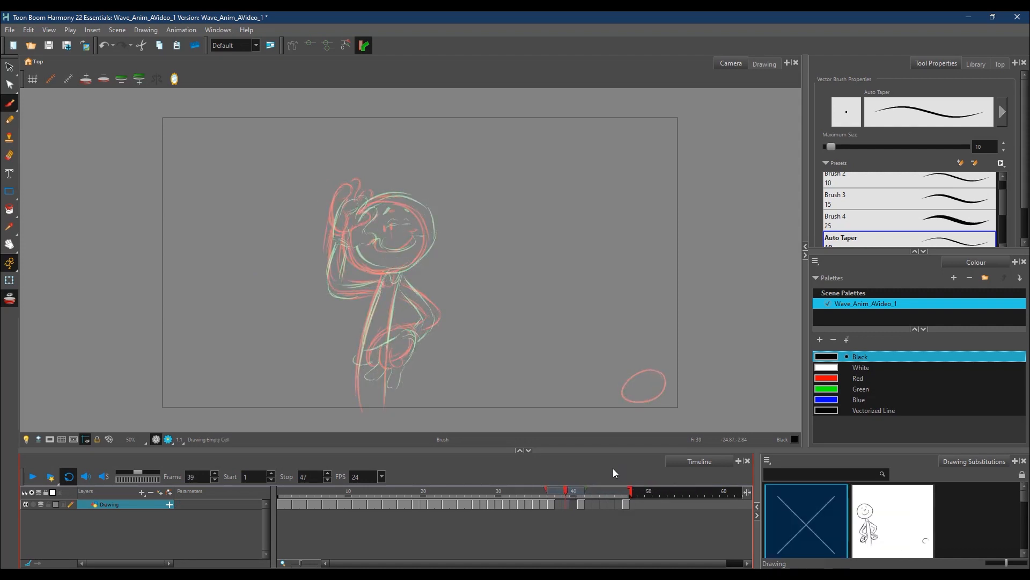
- Draw the hand at the forehead and its raised bent arm on frame 39
left_click_drag(332, 215, 338, 202)
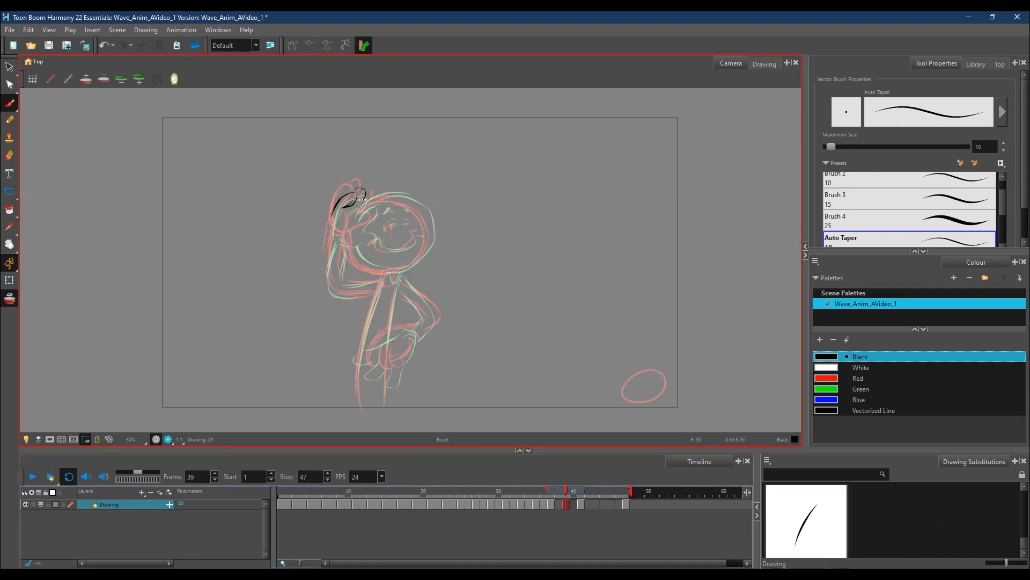
left_click_drag(350, 223, 341, 221)
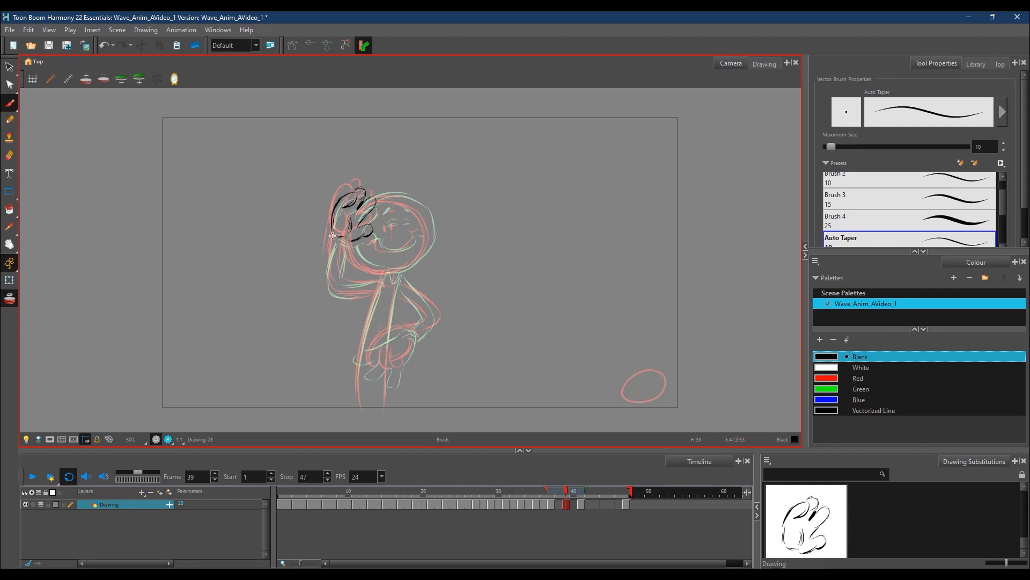
left_click_drag(335, 234, 328, 286)
mouse_move(344, 239)
left_mouse_down()
mouse_move(340, 278)
mouse_move(377, 282)
mouse_move(375, 292)
left_mouse_up()
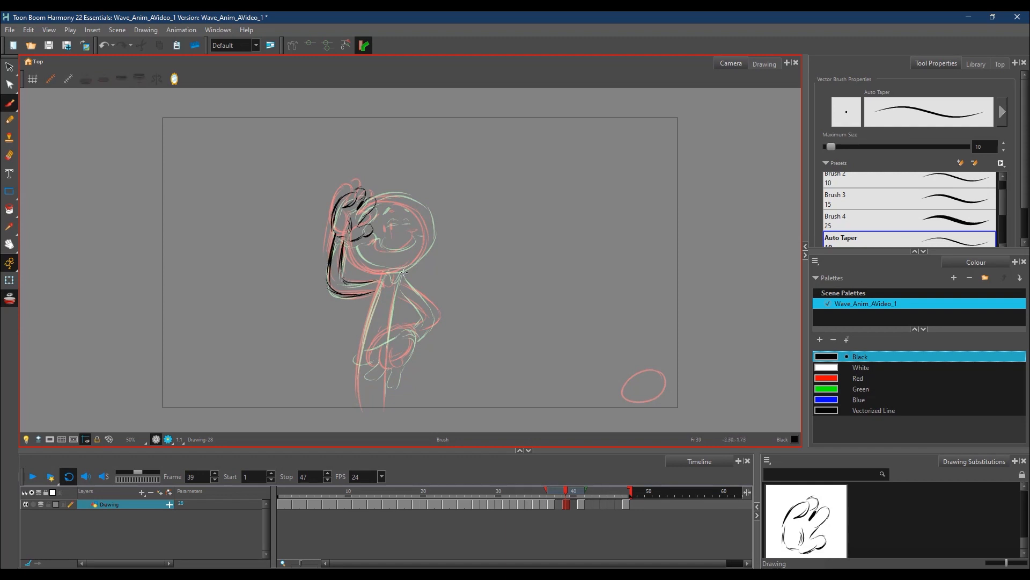
- Draw the head outline and the eyes on frame 39
left_click_drag(350, 244, 382, 268)
mouse_move(370, 200)
left_mouse_down()
mouse_move(430, 236)
mouse_move(370, 274)
left_mouse_up()
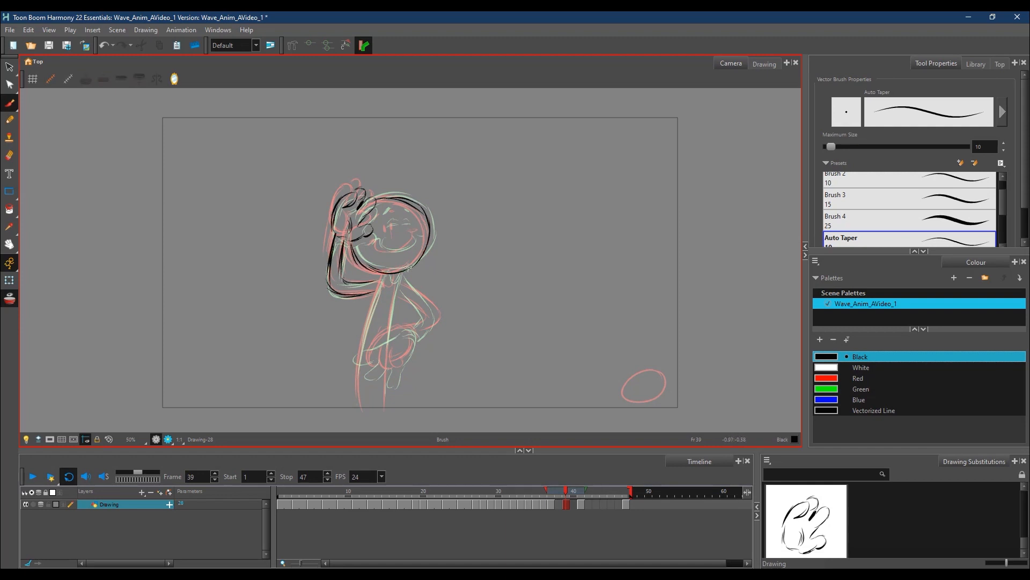
left_click_drag(385, 226, 400, 227)
left_click_drag(394, 223, 396, 222)
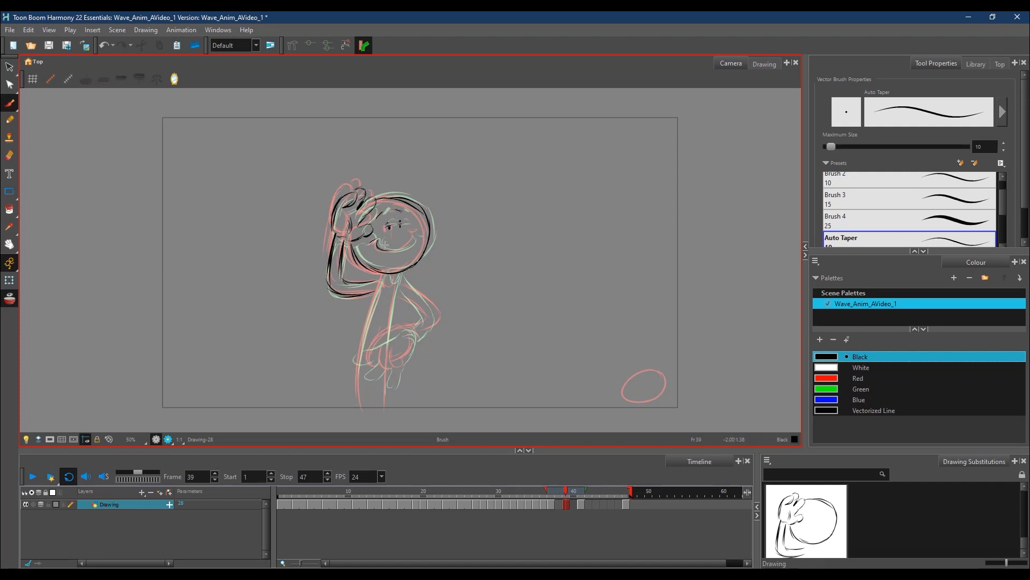
- Draw the torso and the bent arm with its hand on the hip on frame 39, and go to frame 43
mouse_move(384, 276)
left_mouse_down()
mouse_move(397, 276)
mouse_move(389, 343)
left_mouse_up()
left_click_drag(384, 272, 364, 337)
left_click_drag(379, 294, 358, 399)
left_click_drag(385, 370, 384, 398)
left_click_drag(376, 344, 409, 330)
mouse_move(408, 328)
left_mouse_down()
mouse_move(414, 338)
mouse_move(400, 355)
mouse_move(380, 352)
mouse_move(401, 369)
mouse_move(414, 327)
mouse_move(422, 334)
left_mouse_up()
left_click_drag(397, 293, 422, 315)
left_click_drag(402, 279, 432, 306)
left_click(596, 501)
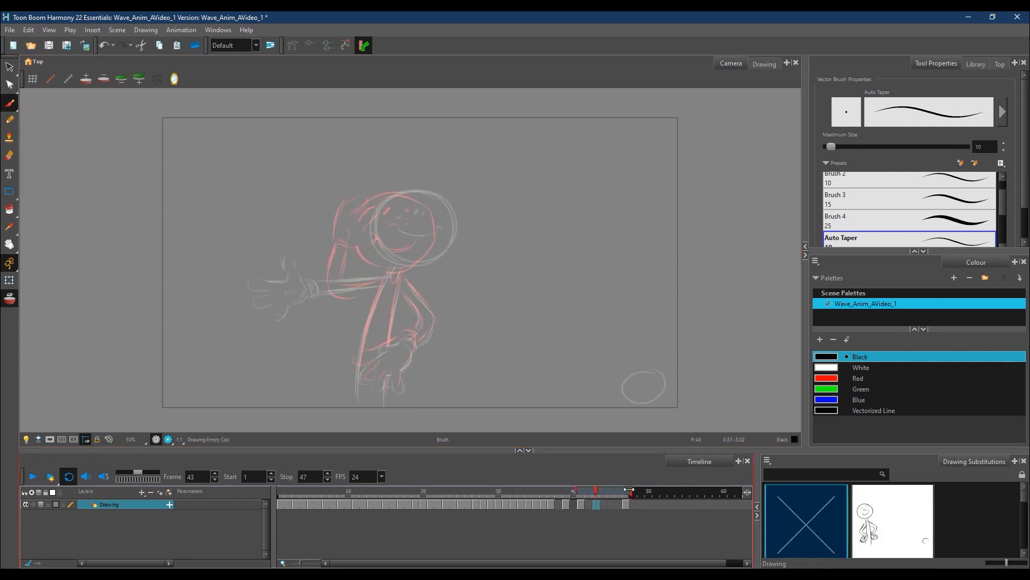
- Draw the outstretched arm with its open hand and the head with its face on frame 43
mouse_move(313, 270)
left_mouse_down()
mouse_move(328, 257)
mouse_move(385, 275)
mouse_move(311, 278)
left_mouse_up()
left_click_drag(310, 284, 387, 285)
left_click_drag(330, 257, 358, 246)
mouse_move(339, 247)
left_mouse_down()
mouse_move(331, 236)
mouse_move(346, 211)
mouse_move(321, 215)
mouse_move(291, 252)
mouse_move(307, 287)
mouse_move(329, 241)
mouse_move(352, 232)
left_mouse_up()
mouse_move(375, 208)
left_mouse_down()
mouse_move(362, 231)
mouse_move(367, 223)
mouse_move(408, 265)
mouse_move(443, 230)
mouse_move(375, 198)
left_mouse_up()
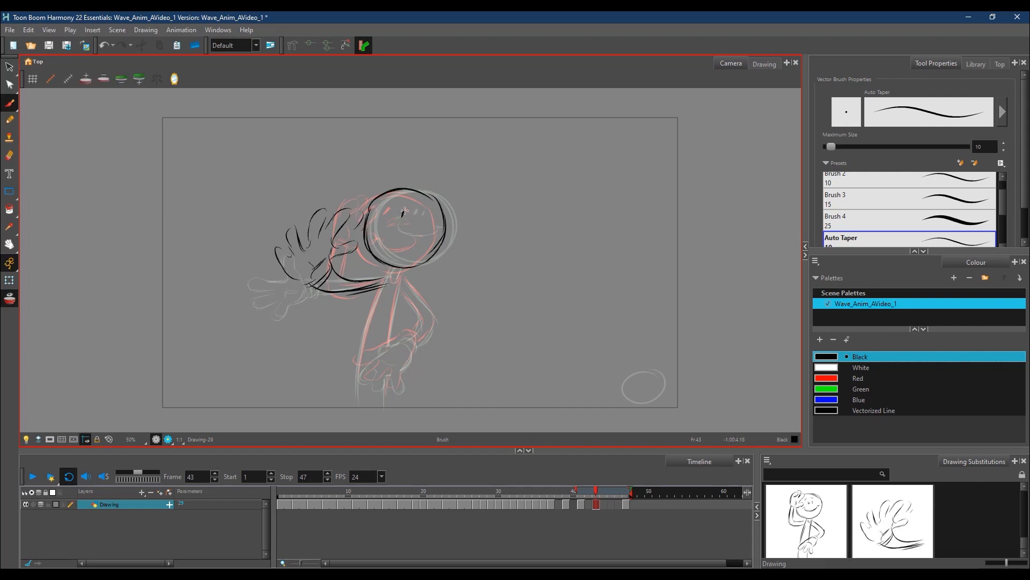
left_click_drag(382, 227, 427, 232)
- Draw the torso and the bent arm with its hand on the hip on frame 43
left_click_drag(396, 267, 391, 338)
mouse_move(387, 284)
left_mouse_down()
mouse_move(355, 404)
mouse_move(385, 368)
mouse_move(392, 395)
left_mouse_up()
left_click_drag(401, 371, 411, 348)
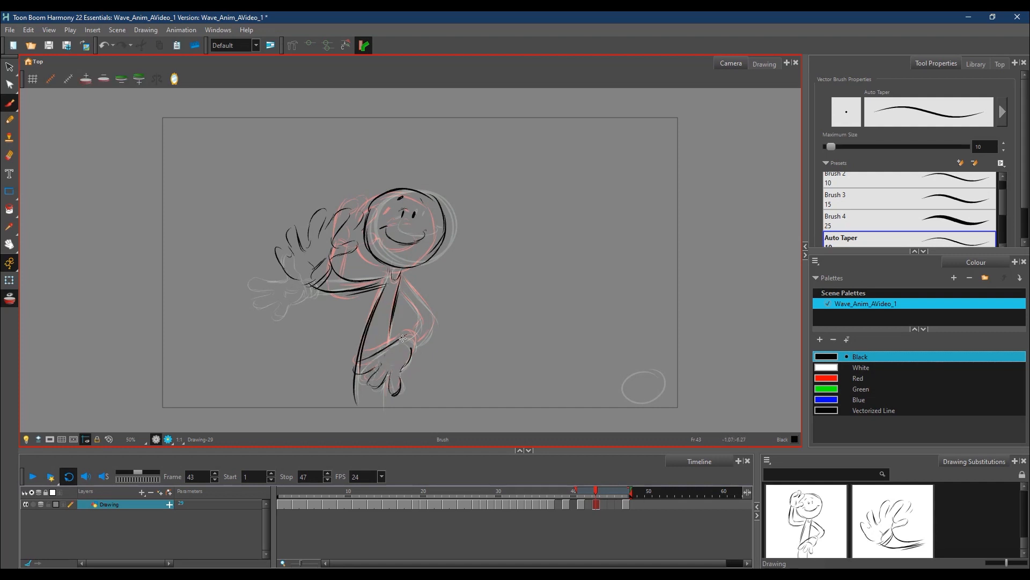
left_click_drag(399, 290, 421, 342)
left_click_drag(408, 331, 419, 344)
- Draw the outstretched arm and its open hand on frame 44, a little lower than in the previous pose
left_click(603, 503)
left_click_drag(352, 282, 323, 275)
left_click_drag(385, 278, 344, 281)
left_click_drag(324, 274, 314, 293)
mouse_move(367, 288)
left_mouse_down()
mouse_move(307, 294)
mouse_move(389, 285)
left_mouse_up()
mouse_move(307, 238)
left_mouse_down()
mouse_move(327, 276)
mouse_move(296, 259)
left_mouse_up()
mouse_move(304, 230)
left_mouse_down()
mouse_move(319, 270)
mouse_move(289, 275)
mouse_move(314, 294)
left_mouse_up()
left_click_drag(330, 250, 322, 274)
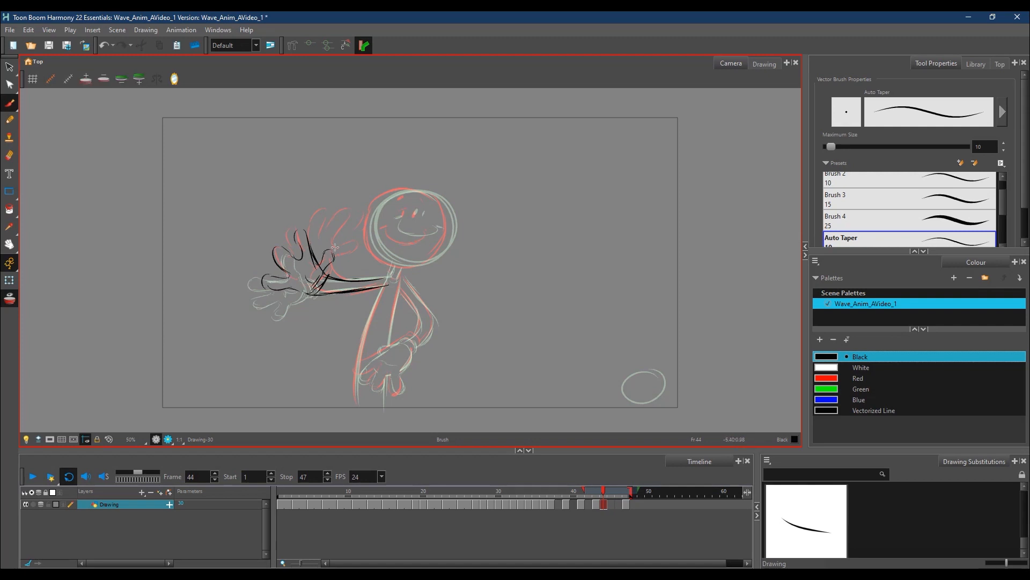
- Draw the torso, the neck and the bent arm with its hand on the hip on frame 44
left_click_drag(387, 280, 355, 398)
left_click_drag(372, 327, 359, 401)
mouse_move(399, 281)
left_mouse_down()
mouse_move(389, 343)
mouse_move(357, 375)
left_mouse_up()
mouse_move(407, 338)
left_mouse_down()
mouse_move(376, 355)
mouse_move(398, 373)
left_mouse_up()
mouse_move(395, 375)
left_mouse_down()
mouse_move(397, 391)
mouse_move(368, 382)
left_mouse_up()
mouse_move(374, 364)
left_mouse_down()
mouse_move(388, 368)
mouse_move(417, 342)
mouse_move(412, 353)
left_mouse_up()
mouse_move(399, 288)
left_mouse_down()
mouse_move(410, 335)
mouse_move(419, 324)
left_mouse_up()
mouse_move(403, 280)
left_mouse_down()
mouse_move(419, 344)
mouse_move(388, 277)
left_mouse_up()
mouse_move(388, 276)
left_mouse_down()
mouse_move(400, 278)
mouse_move(396, 299)
left_mouse_up()
- Draw the head outline and the face on frame 44 between the onion-skinned poses
mouse_move(369, 229)
left_mouse_down()
mouse_move(406, 191)
mouse_move(453, 218)
mouse_move(449, 253)
left_mouse_up()
mouse_move(377, 209)
left_mouse_down()
mouse_move(372, 255)
mouse_move(409, 266)
left_mouse_up()
left_click_drag(385, 267, 444, 249)
left_click_drag(419, 211, 414, 197)
left_click_drag(426, 198, 430, 204)
- Move the final key pose from frame 47 to frame 51, extend the playback stop frame to 52 and return to frame 45
left_click(613, 503)
mouse_move(632, 492)
left_mouse_down()
mouse_move(669, 492)
mouse_move(656, 506)
left_mouse_up()
left_click(613, 492)
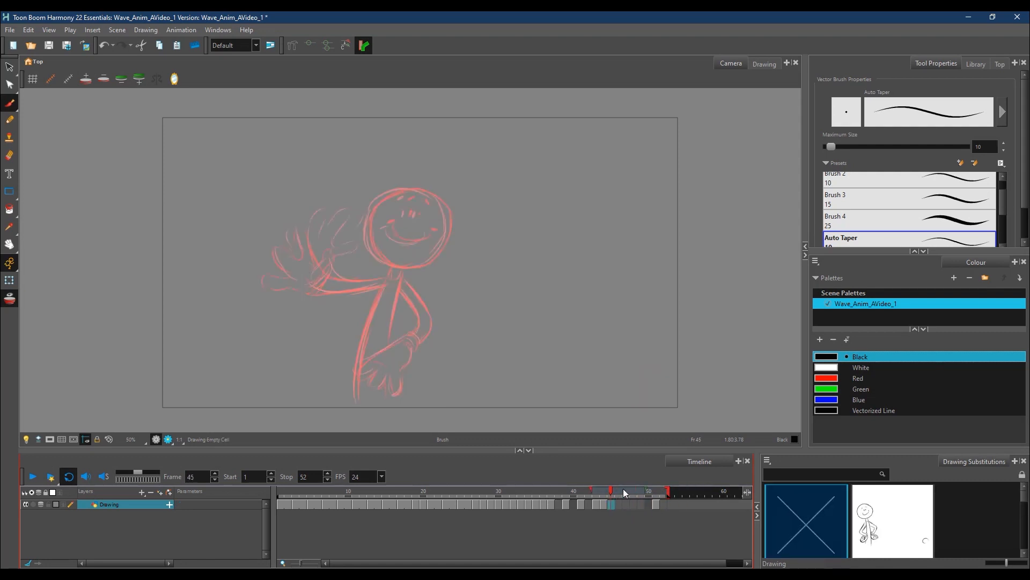
- Draw the outstretched arm's line and the torso with the bent arm and hand on the hip on frame 45
left_click_drag(388, 276, 318, 280)
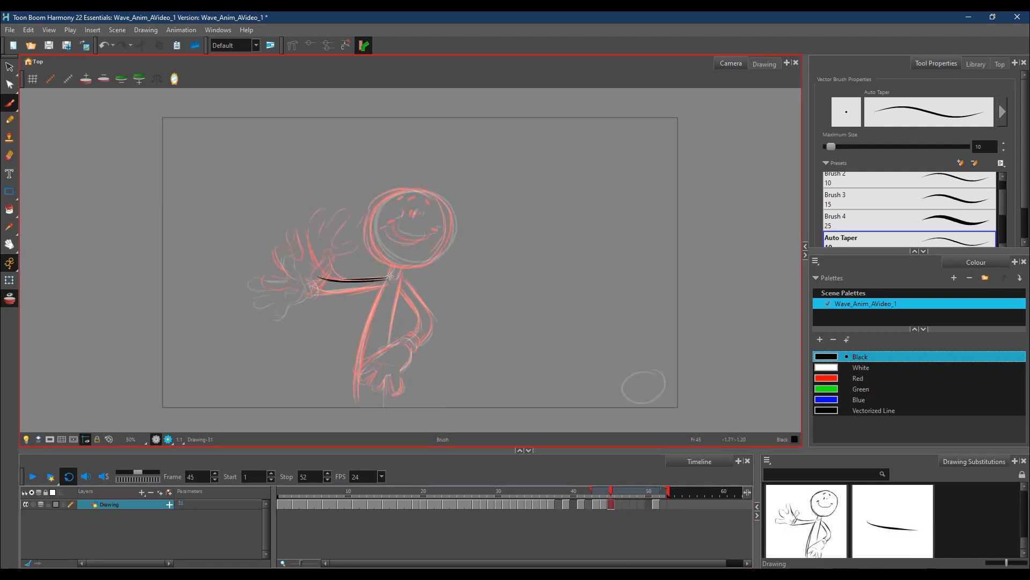
mouse_move(386, 281)
left_mouse_down()
mouse_move(310, 293)
mouse_move(358, 415)
mouse_move(386, 412)
left_mouse_up()
mouse_move(358, 375)
left_mouse_down()
mouse_move(381, 352)
mouse_move(360, 383)
mouse_move(374, 379)
left_mouse_up()
mouse_move(371, 379)
left_mouse_down()
mouse_move(394, 371)
mouse_move(398, 398)
left_mouse_up()
left_click_drag(401, 373, 396, 395)
left_click_drag(410, 349, 400, 372)
mouse_move(378, 352)
left_mouse_down()
mouse_move(403, 341)
mouse_move(411, 352)
left_mouse_up()
left_click_drag(407, 337, 417, 350)
mouse_move(399, 285)
left_mouse_down()
mouse_move(415, 317)
mouse_move(424, 310)
mouse_move(411, 336)
left_mouse_up()
mouse_move(402, 277)
left_mouse_down()
mouse_move(419, 345)
mouse_move(402, 264)
left_mouse_up()
- Draw the outstretched arm's open hand and the head with its face on frame 45
mouse_move(275, 256)
left_mouse_down()
mouse_move(297, 262)
mouse_move(271, 289)
left_mouse_up()
mouse_move(279, 295)
left_mouse_down()
mouse_move(310, 263)
mouse_move(325, 259)
mouse_move(315, 280)
left_mouse_up()
mouse_move(414, 209)
left_mouse_down()
mouse_move(397, 220)
mouse_move(415, 236)
mouse_move(449, 218)
mouse_move(374, 218)
mouse_move(373, 235)
mouse_move(429, 190)
mouse_move(399, 196)
mouse_move(453, 226)
mouse_move(439, 259)
left_mouse_up()
mouse_move(385, 252)
left_mouse_down()
mouse_move(407, 266)
mouse_move(454, 228)
mouse_move(450, 207)
left_mouse_up()
- Draw the outstretched arm and its open hand on frame 47
left_click(620, 494)
left_click(627, 492)
mouse_move(316, 280)
left_mouse_down()
mouse_move(392, 277)
mouse_move(380, 285)
left_mouse_up()
mouse_move(281, 267)
left_mouse_down()
mouse_move(309, 280)
mouse_move(264, 262)
mouse_move(275, 284)
mouse_move(256, 300)
mouse_move(280, 303)
mouse_move(268, 315)
mouse_move(304, 297)
left_mouse_up()
left_click_drag(298, 252, 310, 276)
- Draw the torso and the bent arm with its hand on the hip on frame 47
left_click_drag(389, 270, 353, 399)
left_click_drag(385, 284, 359, 414)
left_click_drag(402, 268, 388, 333)
mouse_move(386, 378)
left_mouse_down()
mouse_move(385, 411)
mouse_move(386, 379)
left_mouse_up()
left_click_drag(389, 374, 400, 371)
mouse_move(402, 341)
left_mouse_down()
mouse_move(376, 355)
mouse_move(361, 384)
left_mouse_up()
mouse_move(402, 275)
left_mouse_down()
mouse_move(430, 320)
mouse_move(418, 348)
left_mouse_up()
left_click_drag(402, 293, 421, 325)
- Draw the head outline with the eyes, eyebrows and smile on frame 47
left_click_drag(374, 216, 420, 266)
left_click_drag(416, 209, 413, 215)
left_click_drag(425, 211, 410, 205)
left_click_drag(425, 200, 402, 219)
mouse_move(396, 224)
left_mouse_down()
mouse_move(439, 228)
mouse_move(408, 187)
mouse_move(452, 217)
mouse_move(421, 261)
left_mouse_up()
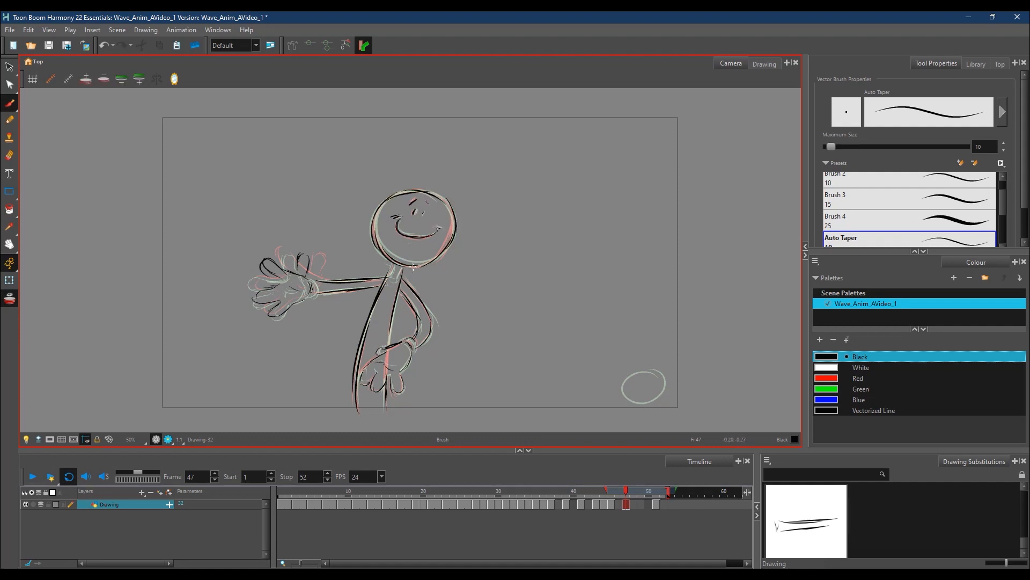
- Draw the outstretched arm and its hand with spread fingers on frame 49
left_click(643, 503)
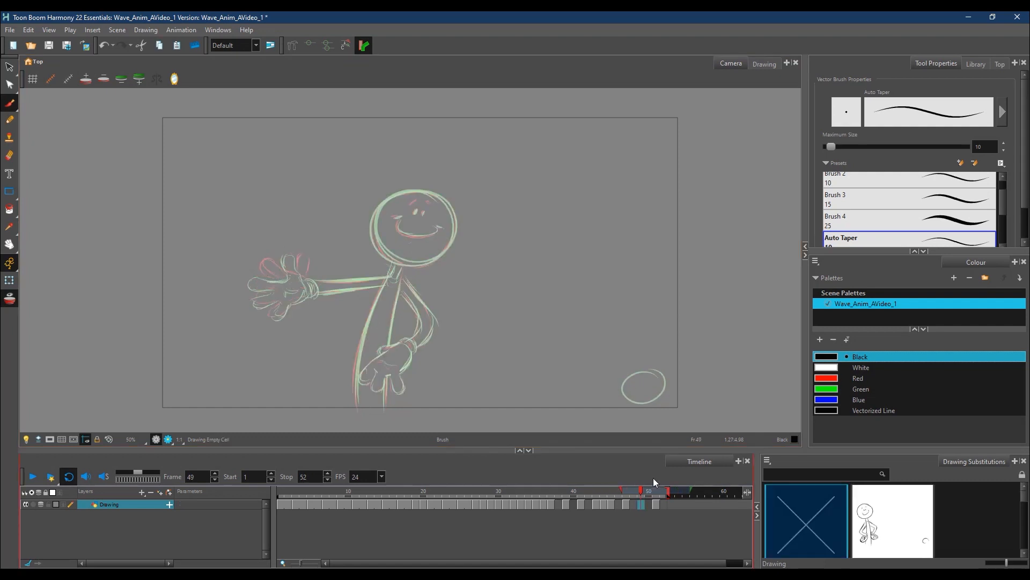
left_click_drag(292, 255, 292, 273)
left_click_drag(293, 254, 301, 274)
mouse_move(262, 267)
left_mouse_down()
mouse_move(281, 277)
mouse_move(255, 305)
left_mouse_up()
mouse_move(257, 307)
left_mouse_down()
mouse_move(276, 304)
mouse_move(270, 317)
left_mouse_up()
left_click_drag(271, 317, 290, 308)
mouse_move(293, 304)
left_mouse_down()
mouse_move(308, 293)
mouse_move(292, 277)
left_mouse_up()
mouse_move(288, 290)
left_mouse_down()
mouse_move(317, 297)
mouse_move(394, 274)
mouse_move(386, 286)
left_mouse_up()
- Draw the torso, the neck and the bent arm with its hand on the hip on frame 49
mouse_move(388, 276)
left_mouse_down()
mouse_move(367, 323)
mouse_move(358, 413)
left_mouse_up()
left_click_drag(398, 285, 388, 348)
mouse_move(385, 378)
left_mouse_down()
mouse_move(385, 411)
mouse_move(374, 391)
left_mouse_up()
mouse_move(374, 390)
left_mouse_down()
mouse_move(386, 375)
mouse_move(400, 394)
left_mouse_up()
mouse_move(400, 393)
left_mouse_down()
mouse_move(360, 380)
mouse_move(396, 348)
left_mouse_up()
left_click_drag(387, 347, 401, 344)
mouse_move(410, 346)
left_mouse_down()
mouse_move(400, 372)
mouse_move(412, 353)
left_mouse_up()
left_click_drag(404, 339, 415, 348)
left_click_drag(400, 291, 413, 338)
mouse_move(402, 280)
left_mouse_down()
mouse_move(410, 339)
mouse_move(423, 309)
mouse_move(418, 345)
left_mouse_up()
left_click_drag(399, 274, 402, 267)
- Draw the head outline with the eyebrows and smile on frame 49
mouse_move(375, 221)
left_mouse_down()
mouse_move(380, 252)
mouse_move(442, 252)
mouse_move(450, 208)
mouse_move(421, 265)
left_mouse_up()
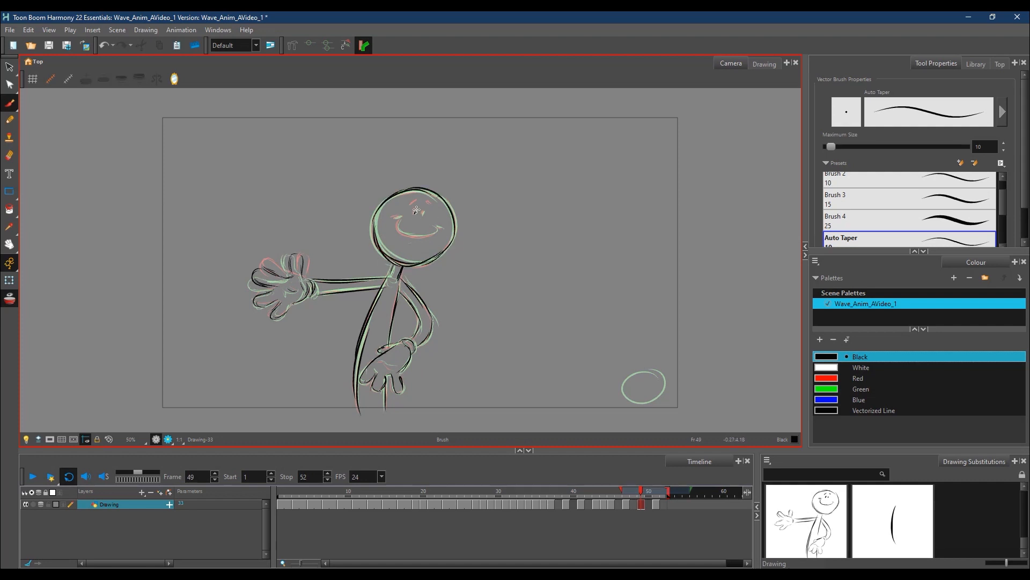
left_click_drag(411, 204, 417, 200)
left_click_drag(393, 219, 442, 229)
left_click_drag(427, 201, 429, 203)
- Move the final key pose to frame 53, set the playback stop frame to 54 and go to frame 51
mouse_move(668, 491)
left_mouse_down()
mouse_move(685, 491)
mouse_move(672, 505)
left_mouse_up()
left_click(659, 504)
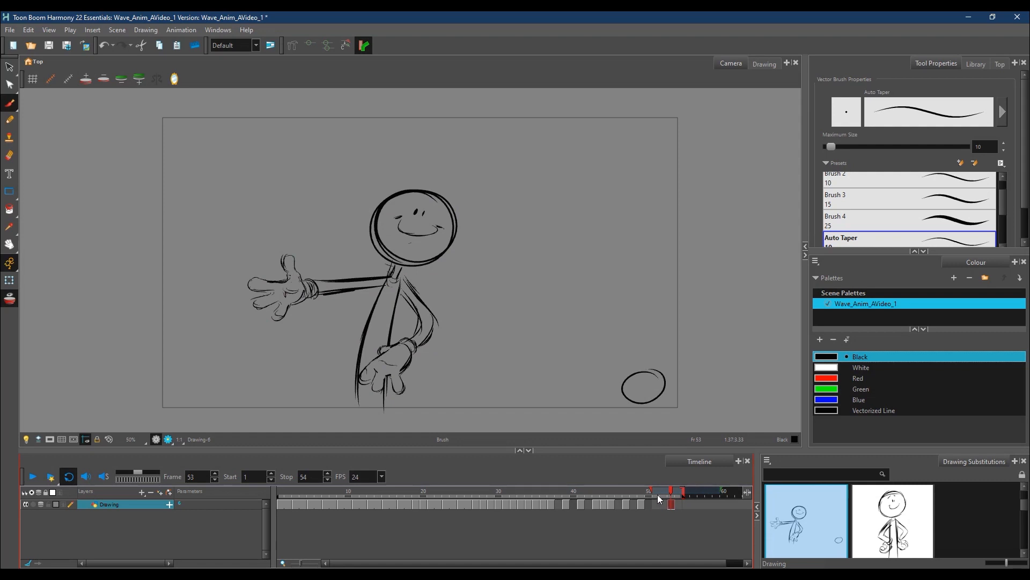
left_click(657, 492)
- Draw the outstretched arm and its hand with spread fingers on frame 51
left_click_drag(315, 280, 391, 276)
left_click_drag(387, 284, 309, 299)
mouse_move(292, 276)
left_mouse_down()
mouse_move(257, 275)
mouse_move(280, 290)
left_mouse_up()
left_click_drag(276, 292, 254, 301)
mouse_move(254, 302)
left_mouse_down()
mouse_move(276, 303)
mouse_move(271, 319)
left_mouse_up()
left_click_drag(271, 320, 299, 293)
mouse_move(294, 254)
left_mouse_down()
mouse_move(287, 272)
mouse_move(301, 276)
left_mouse_up()
- Draw the eyes, the eyebrows and the head outline on frame 51
left_click_drag(417, 210, 423, 215)
left_click_drag(411, 206, 418, 202)
mouse_move(419, 201)
left_mouse_down()
mouse_move(431, 206)
mouse_move(372, 222)
left_mouse_up()
mouse_move(390, 196)
left_mouse_down()
mouse_move(454, 215)
mouse_move(429, 262)
left_mouse_up()
left_click_drag(382, 207, 405, 263)
left_click_drag(455, 217, 449, 244)
- Draw the neck, the torso and the bent arm with its hand on the hip on frame 51
left_click_drag(391, 261, 395, 282)
mouse_move(400, 279)
left_mouse_down()
mouse_move(385, 412)
mouse_move(358, 411)
left_mouse_up()
mouse_move(382, 355)
left_mouse_down()
mouse_move(361, 376)
mouse_move(375, 378)
left_mouse_up()
mouse_move(375, 376)
left_mouse_down()
mouse_move(384, 389)
mouse_move(392, 378)
left_mouse_up()
left_click_drag(392, 378, 400, 373)
mouse_move(405, 341)
left_mouse_down()
mouse_move(379, 352)
mouse_move(407, 343)
left_mouse_up()
left_click_drag(404, 338, 414, 354)
left_click_drag(399, 290, 415, 345)
mouse_move(402, 277)
left_mouse_down()
mouse_move(424, 305)
mouse_move(413, 346)
left_mouse_up()
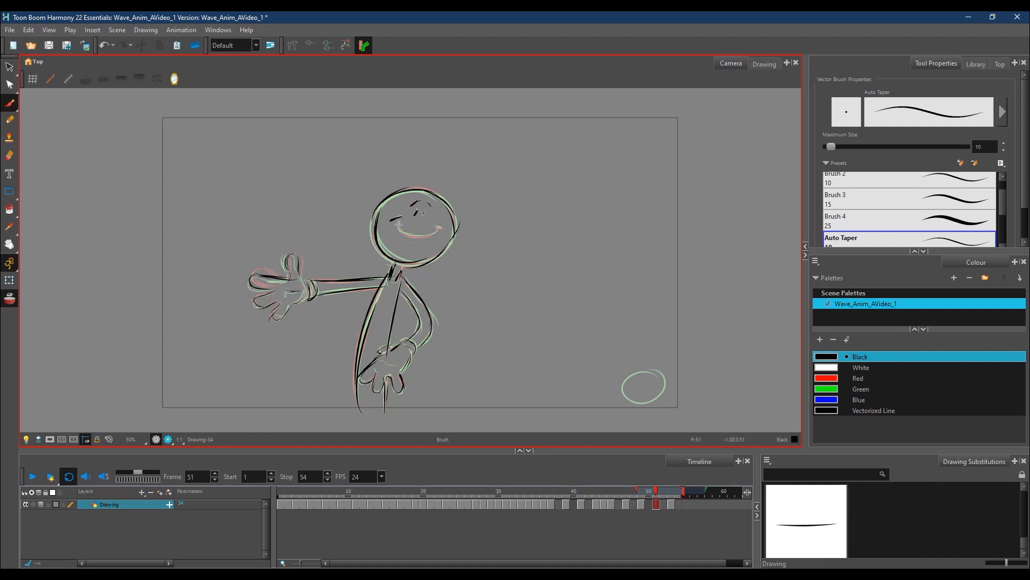
- Draw the smile on frame 51, previewing the animation before finishing its corner
left_click_drag(395, 220, 439, 228)
left_click(33, 477)
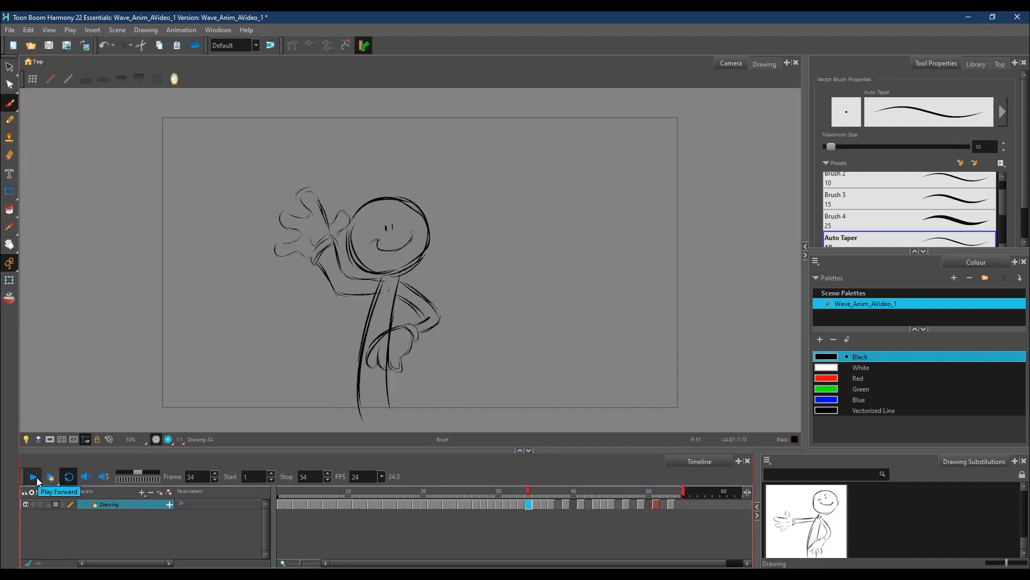
left_click(36, 478)
left_click(656, 504)
left_click_drag(407, 234, 437, 228)
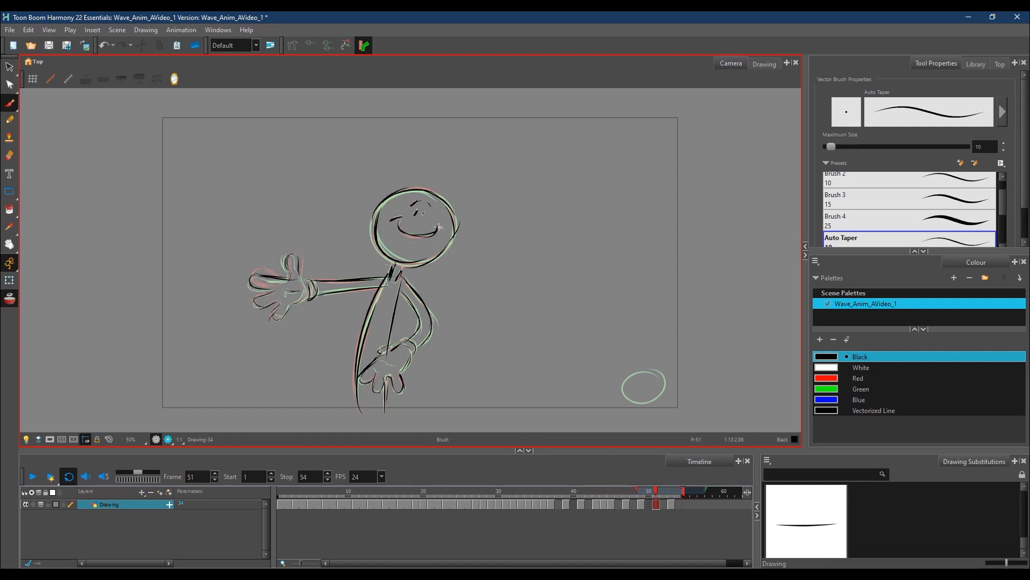
- Turn off the onion skin and play the whole animation
left_click(11, 299)
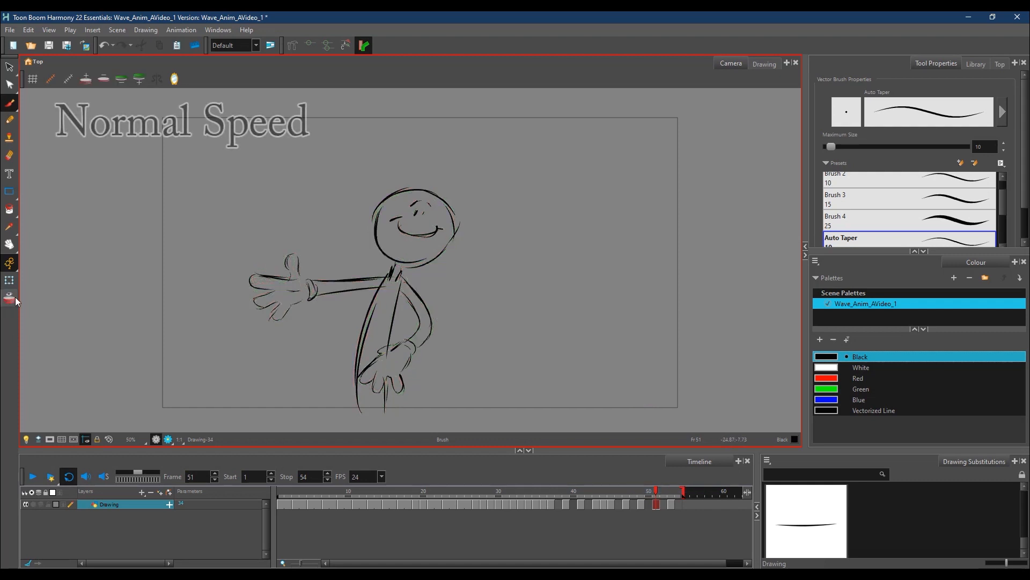
left_click(36, 477)
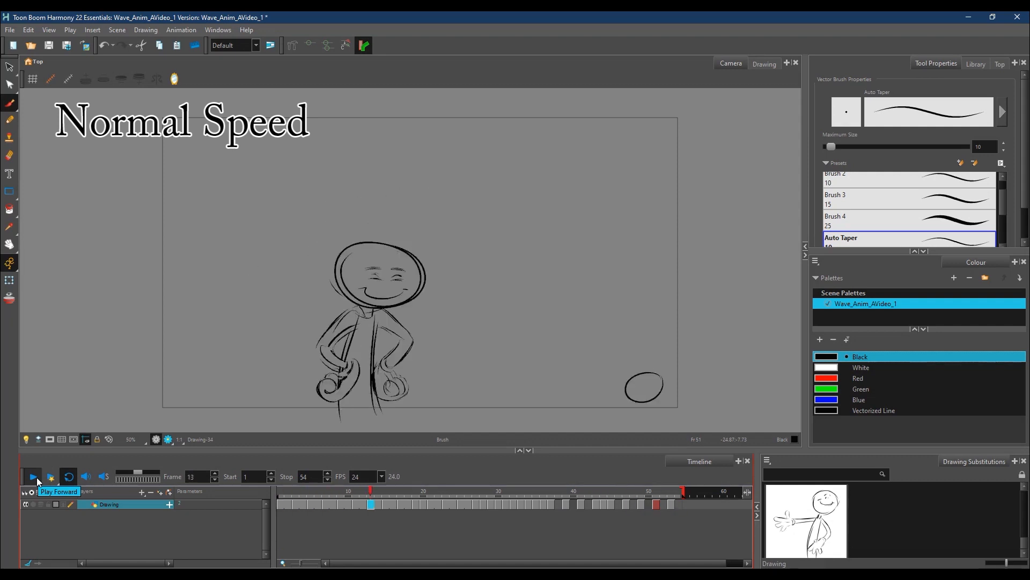
left_click(618, 491)
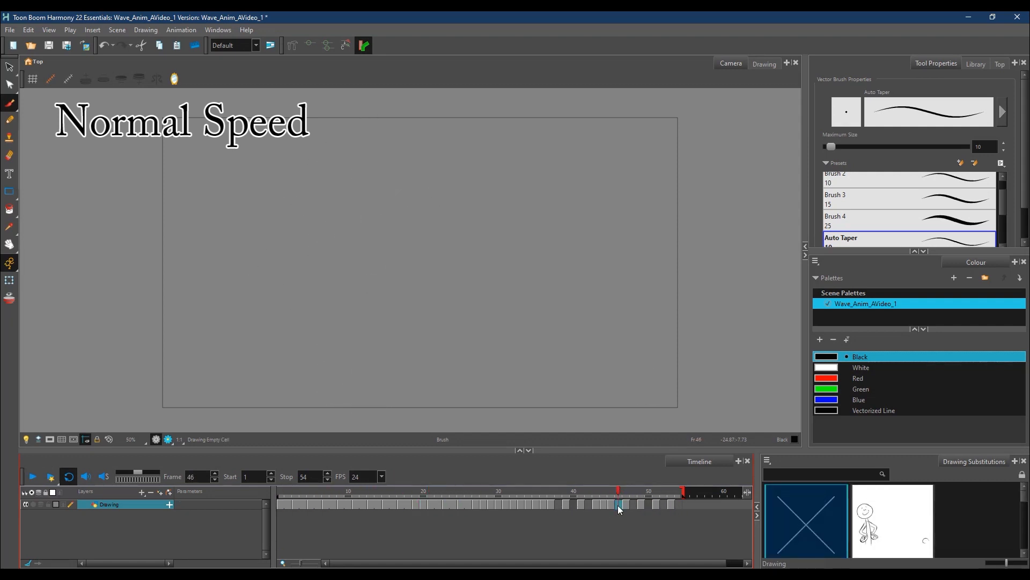
- Fill the empty cells between the drawings from frame 38 to frame 54
left_click_drag(681, 505, 559, 504)
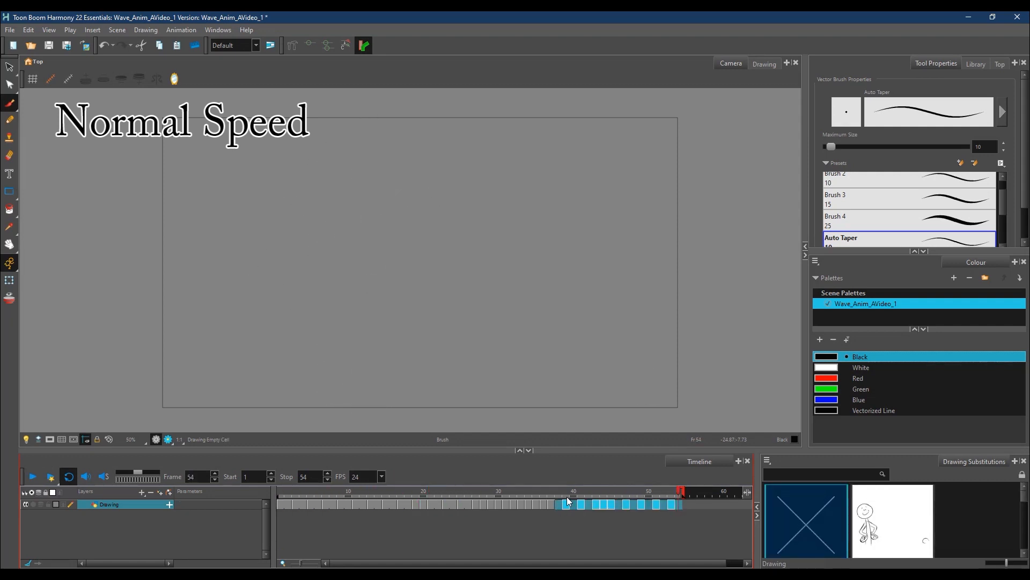
right_click(600, 504)
mouse_move(649, 362)
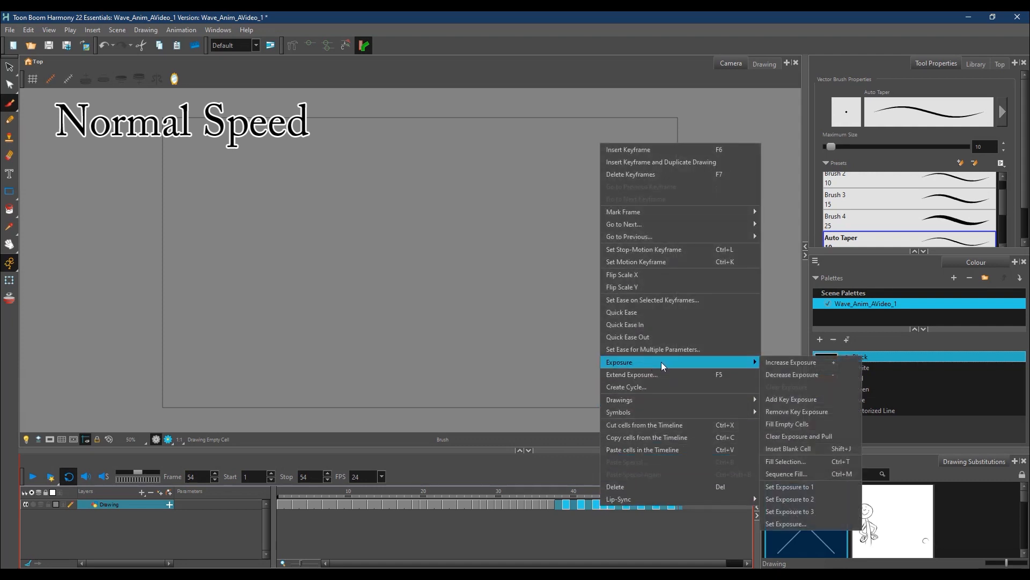
left_click(805, 424)
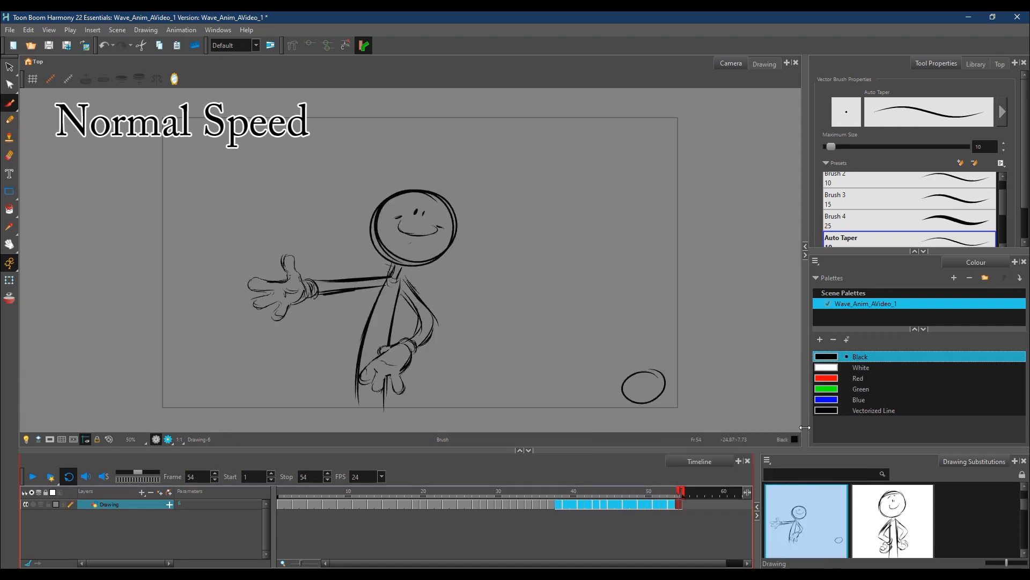
- Play the filled animation, stop at frame 45 and save the scene
left_click(32, 476)
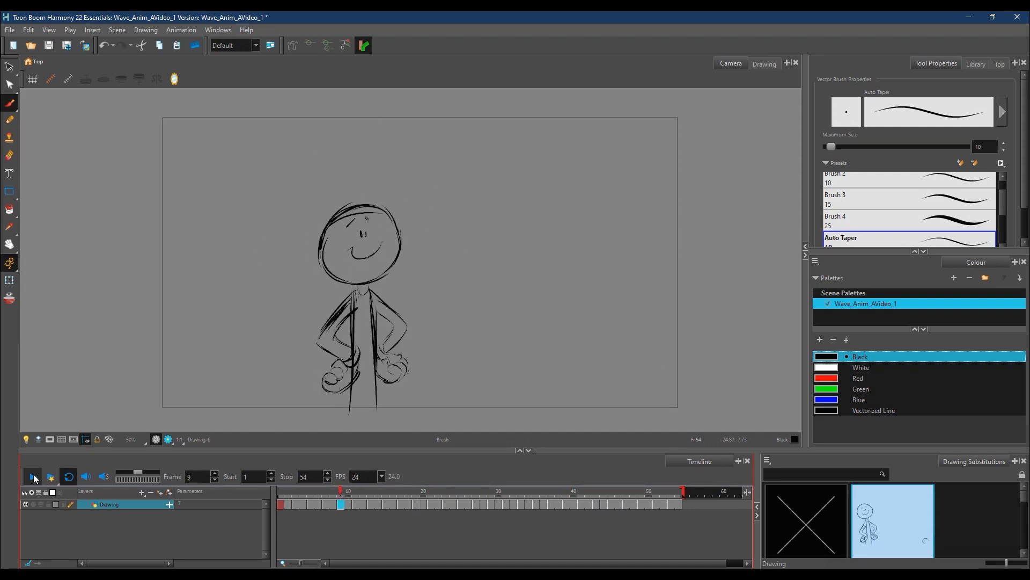
left_click(614, 489)
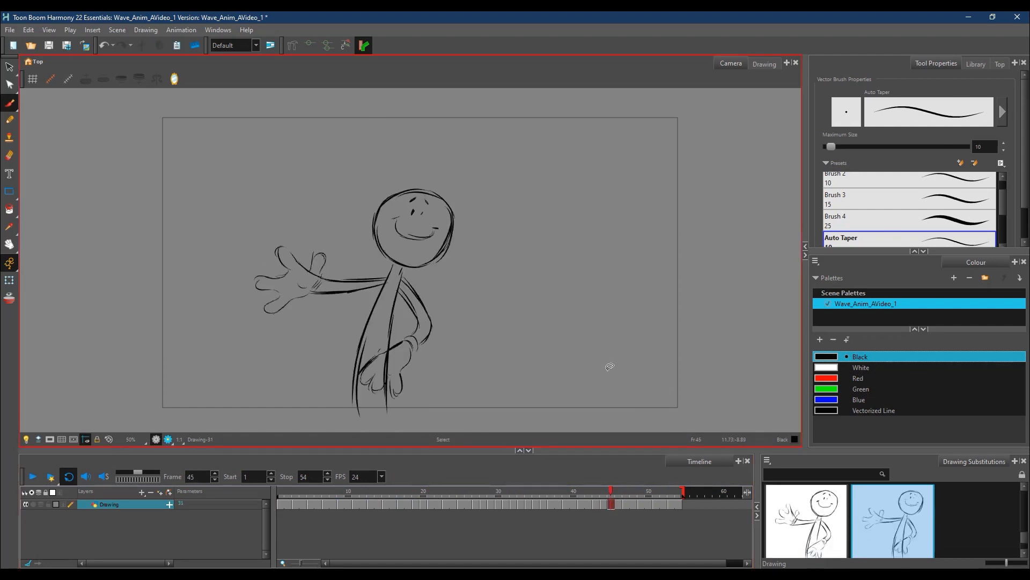
left_click(10, 30)
left_click(32, 92)
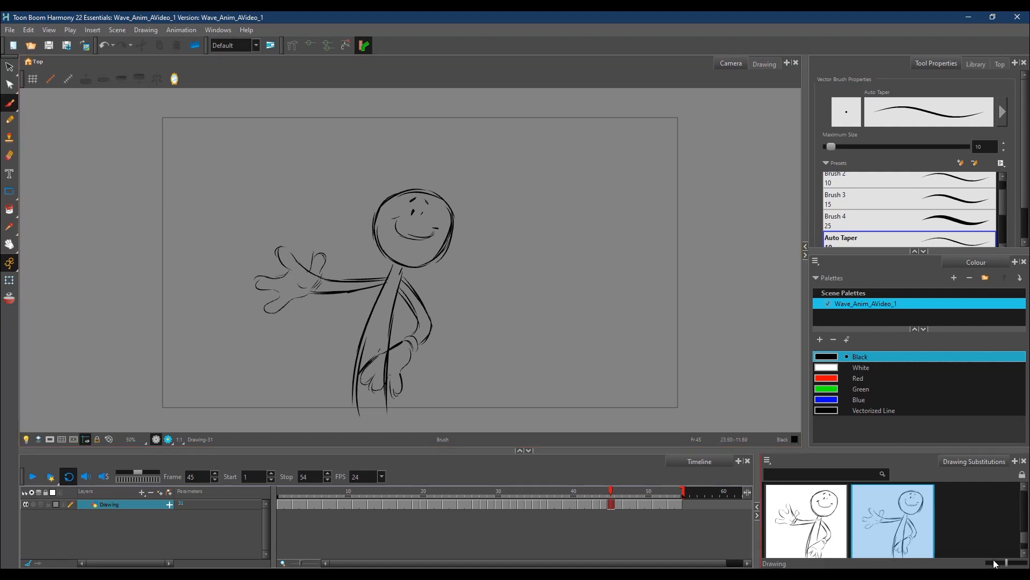
- Open the video export and browse to the Part 1 folder inside Wave Animation for its output file
left_click(10, 30)
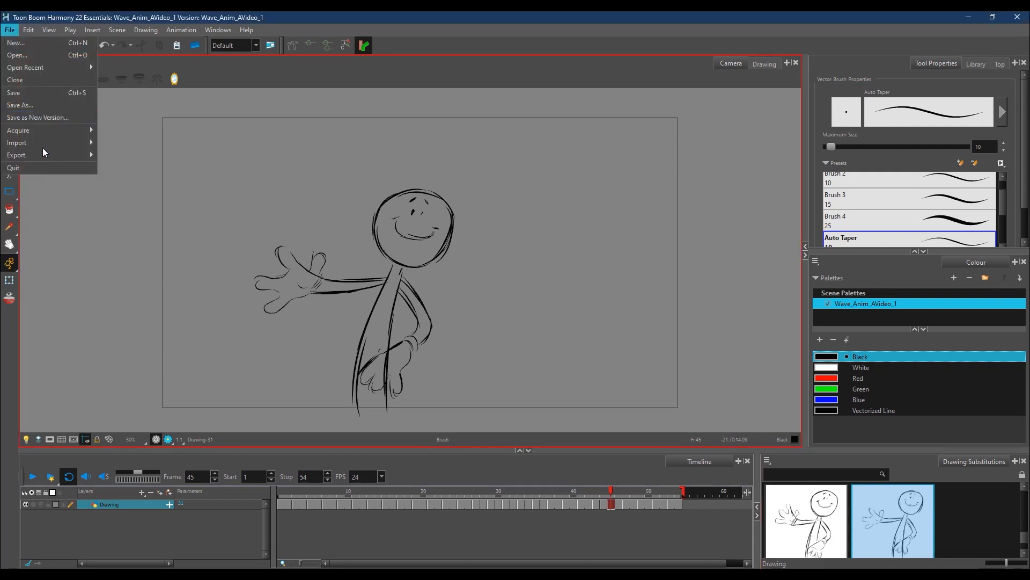
mouse_move(48, 155)
left_click(125, 168)
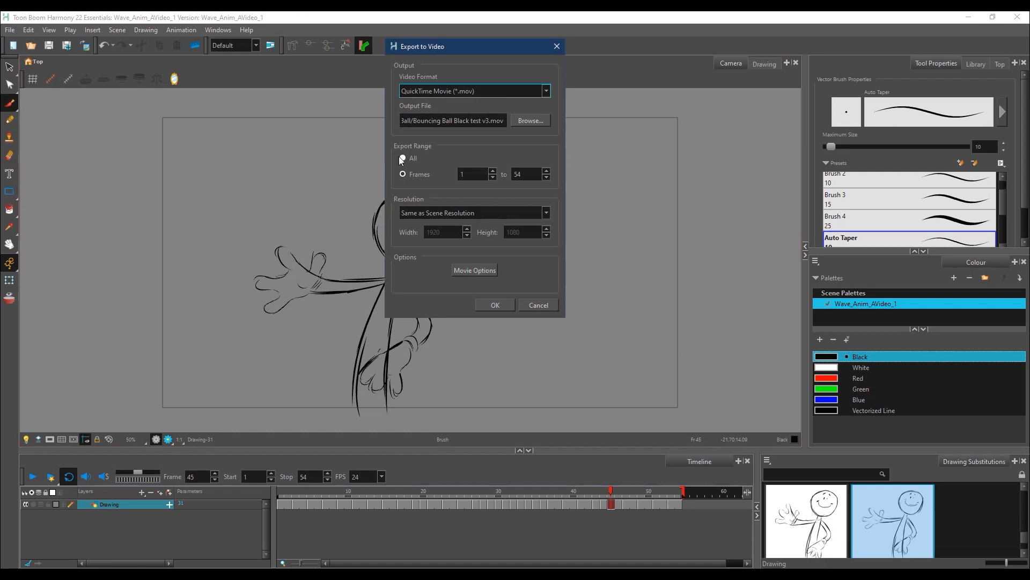
left_click(529, 121)
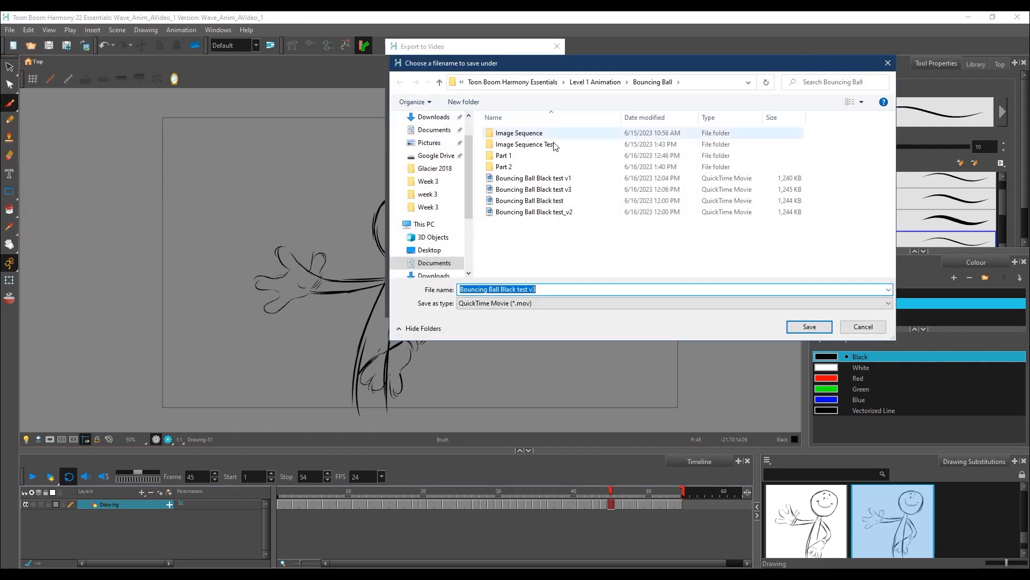
left_click(606, 82)
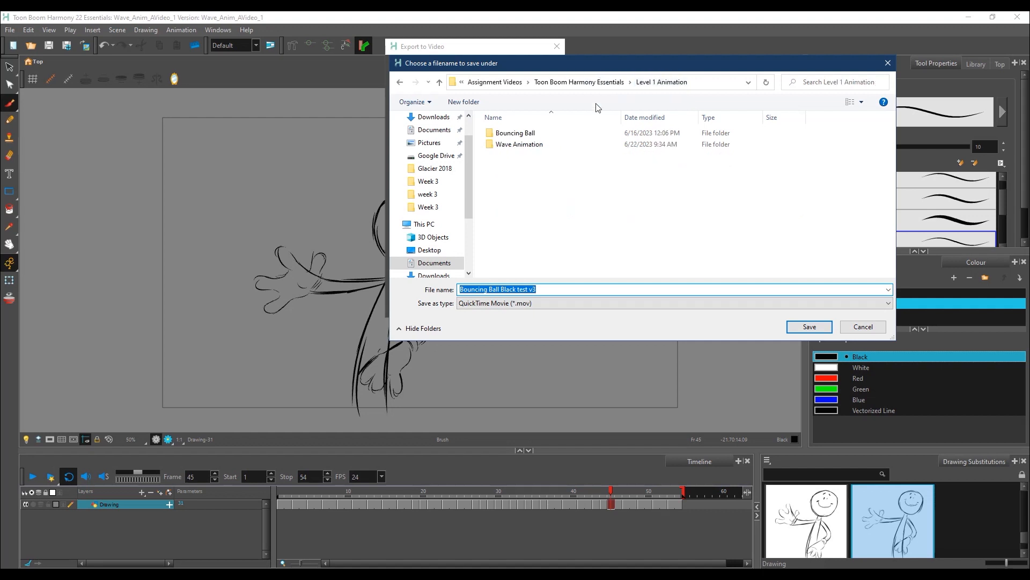
double_click(529, 144)
left_click(519, 138)
double_click(519, 138)
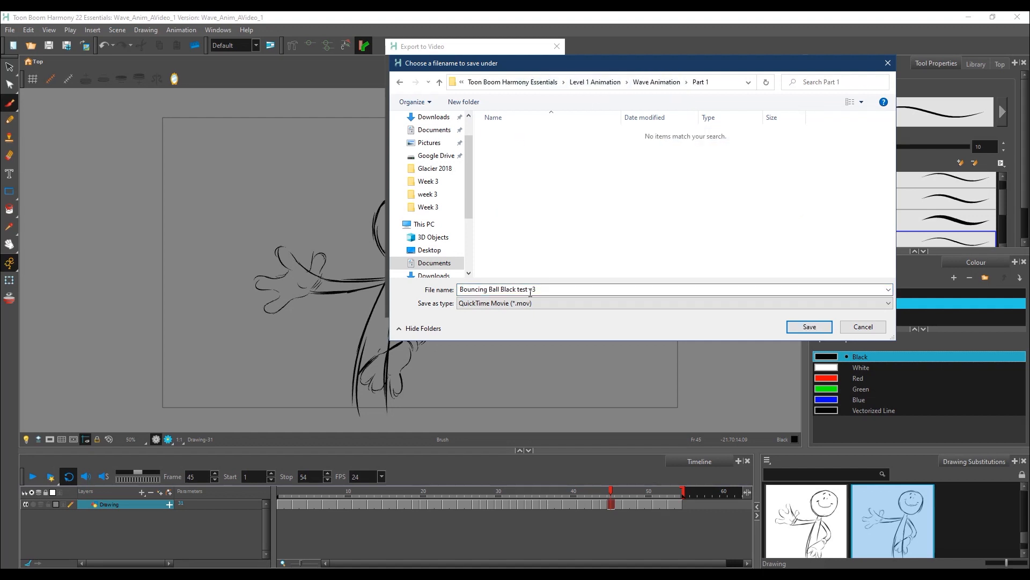
- Name the output file Wave Animation Part 1__Test and export frames 1 to 54 as a QuickTime movie
left_click_drag(549, 289, 455, 278)
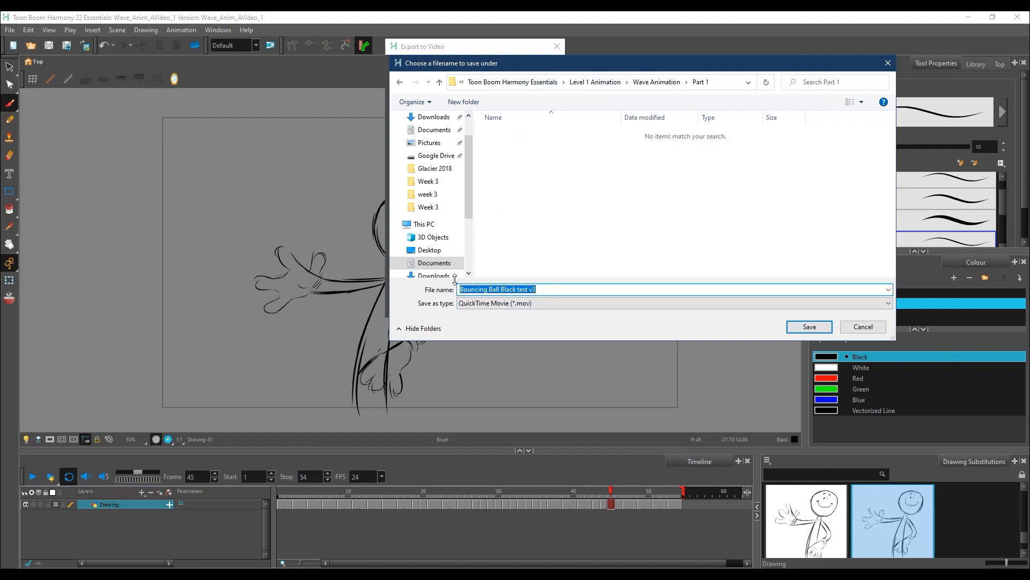
type("Wave Animation Part 1__Test")
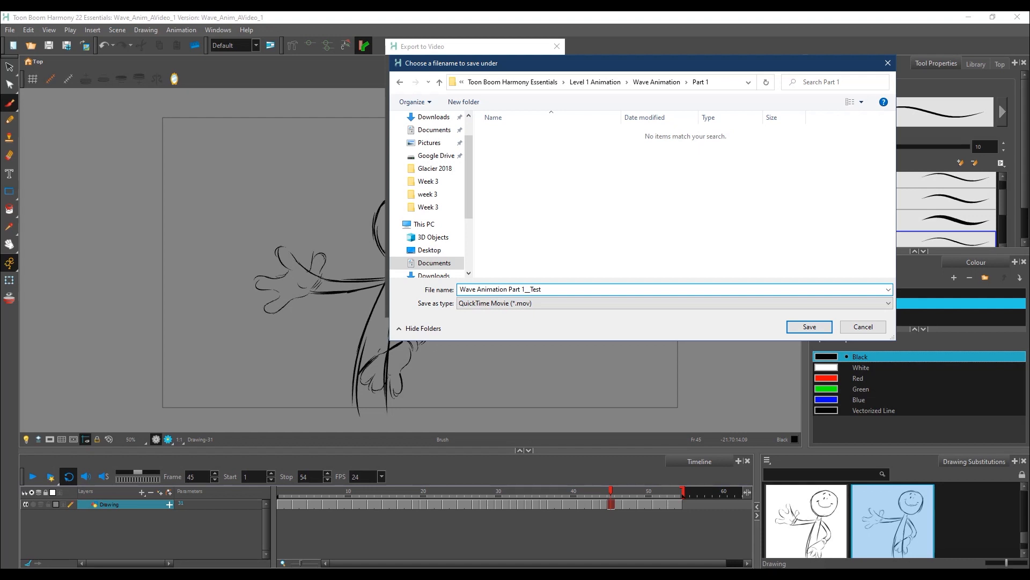
key("Return")
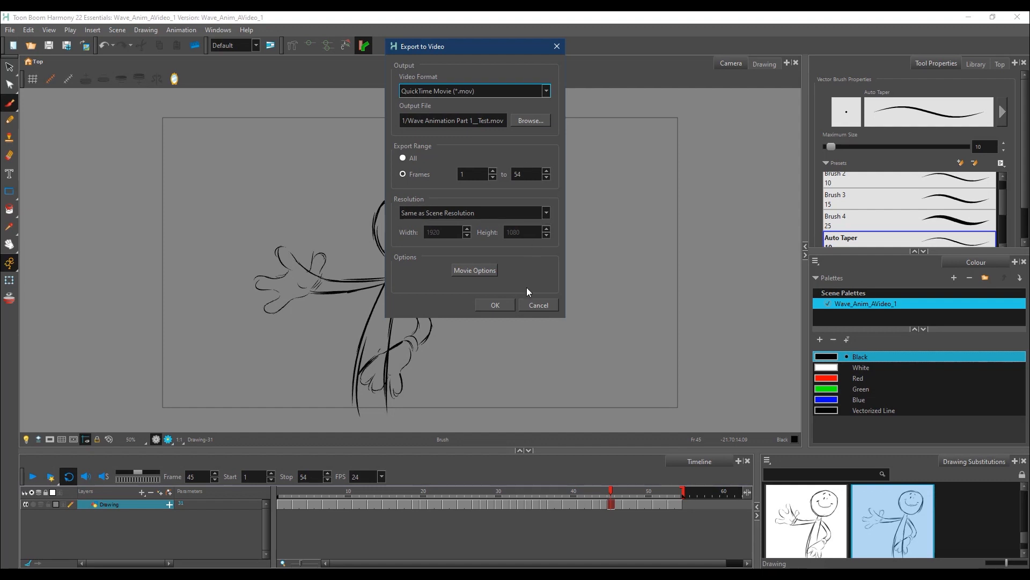
left_click(506, 306)
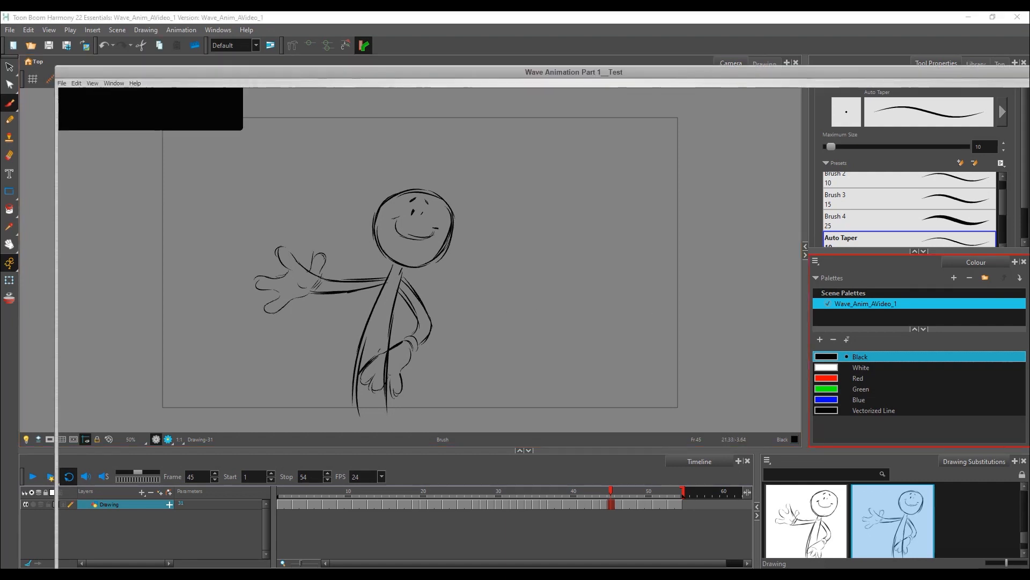
- Bring the exported movie's player window over the scene, enlarge it and return to Harmony
left_click_drag(580, 84, 1029, 91)
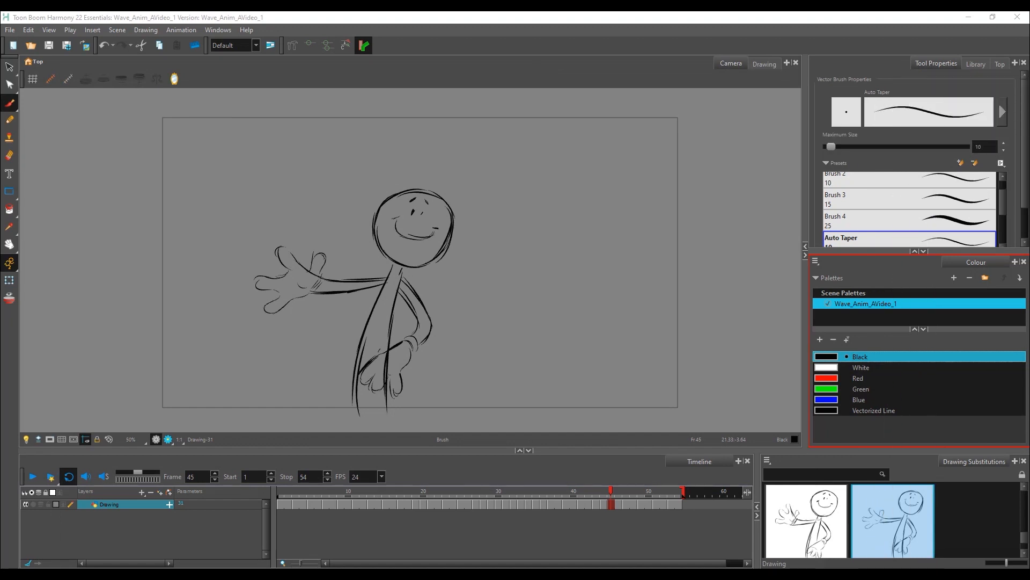
left_click_drag(1029, 91, 487, 98)
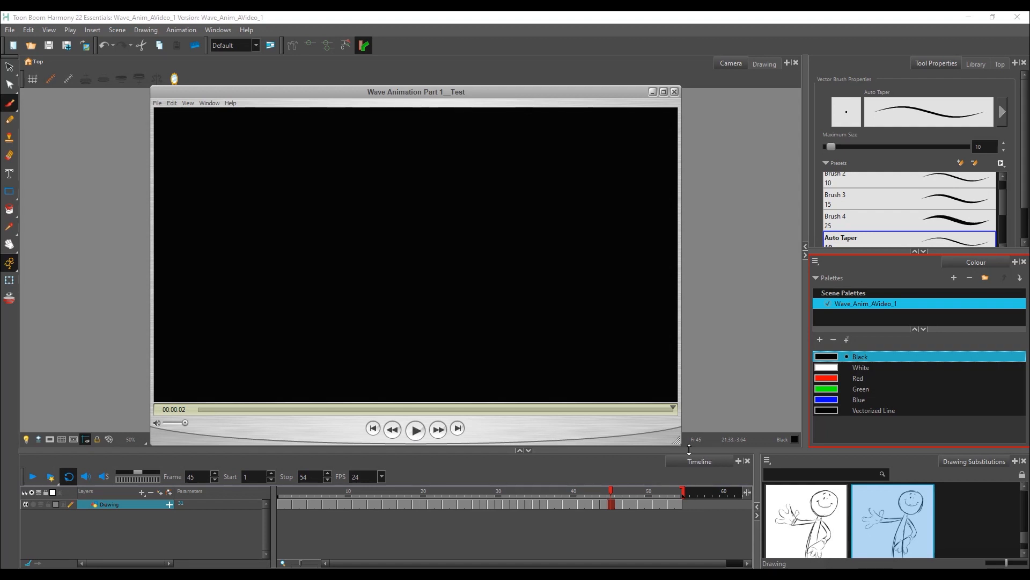
left_click_drag(675, 439, 759, 488)
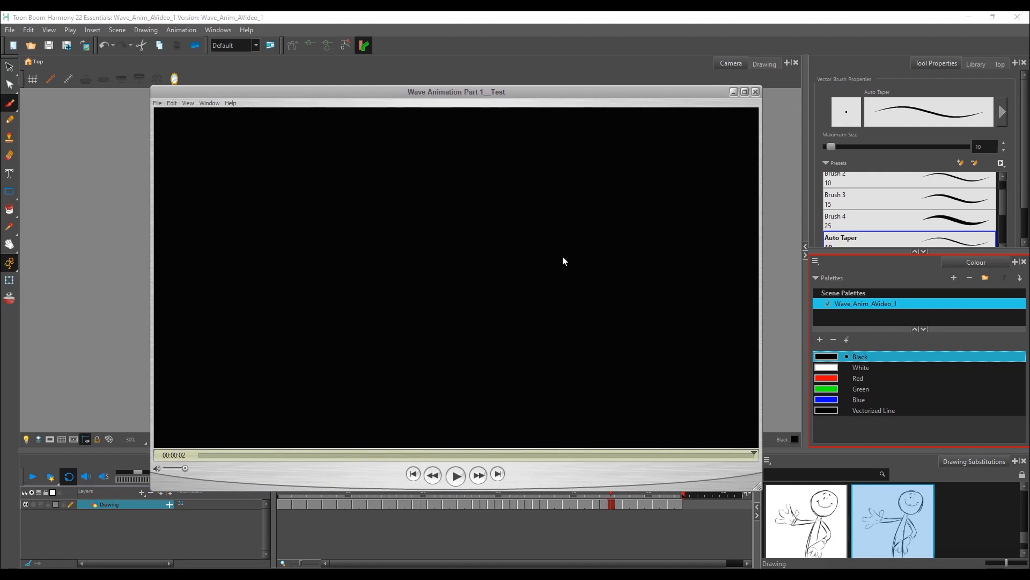
left_click(104, 146)
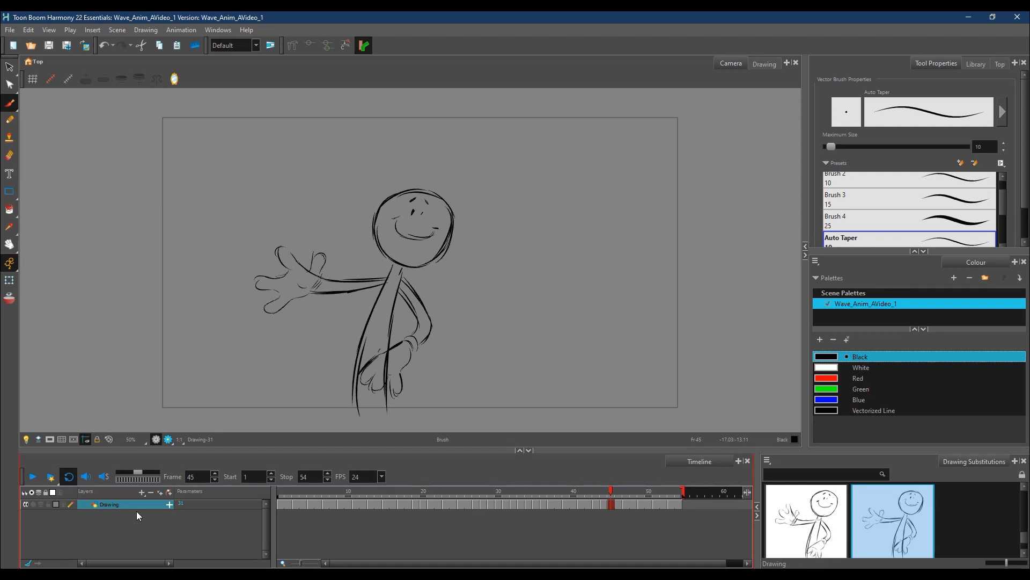
left_click(953, 547)
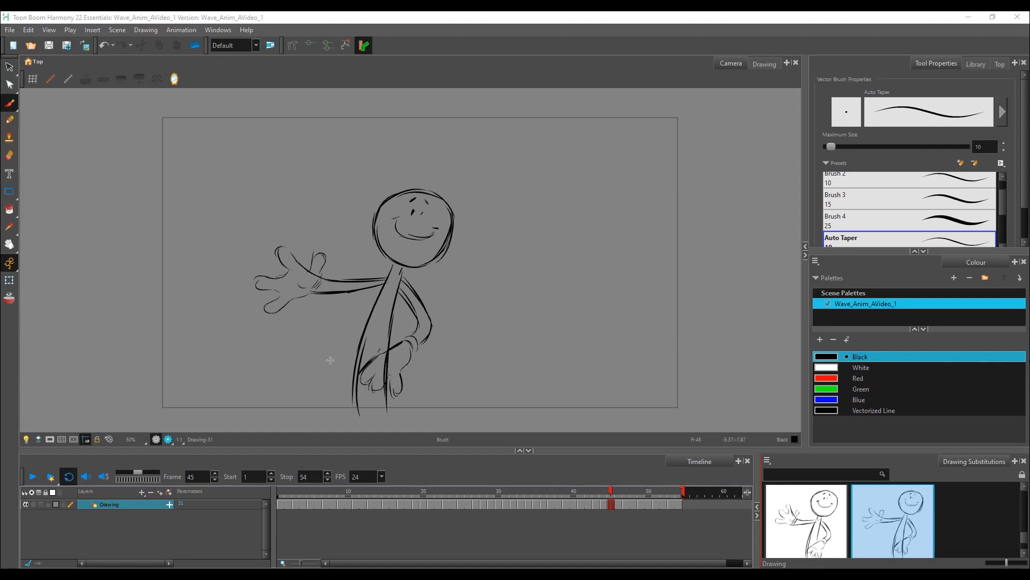
- Add a Colour-Card layer to the scene and move it beneath the Drawing layer as a background
left_click(144, 494)
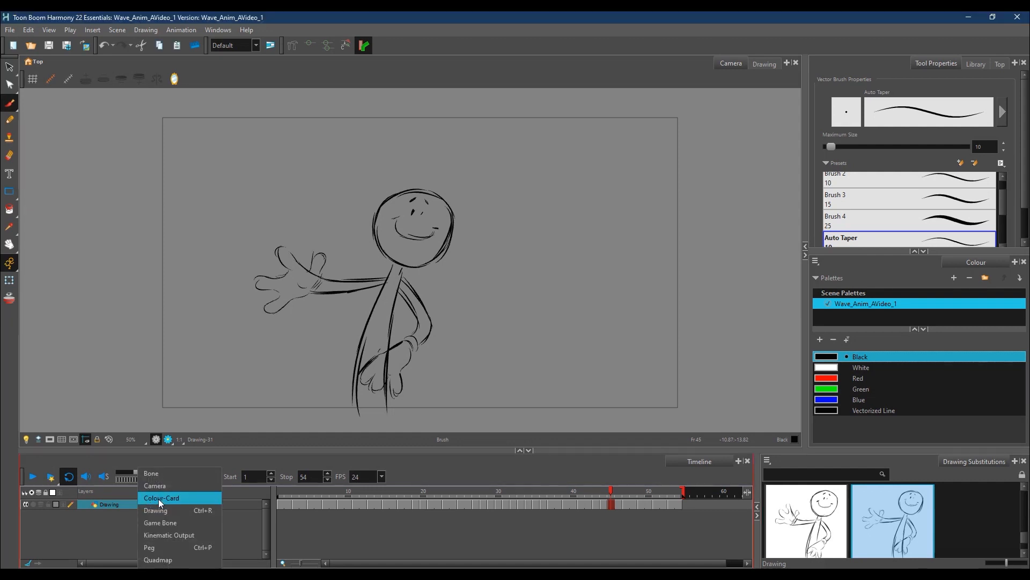
left_click(159, 498)
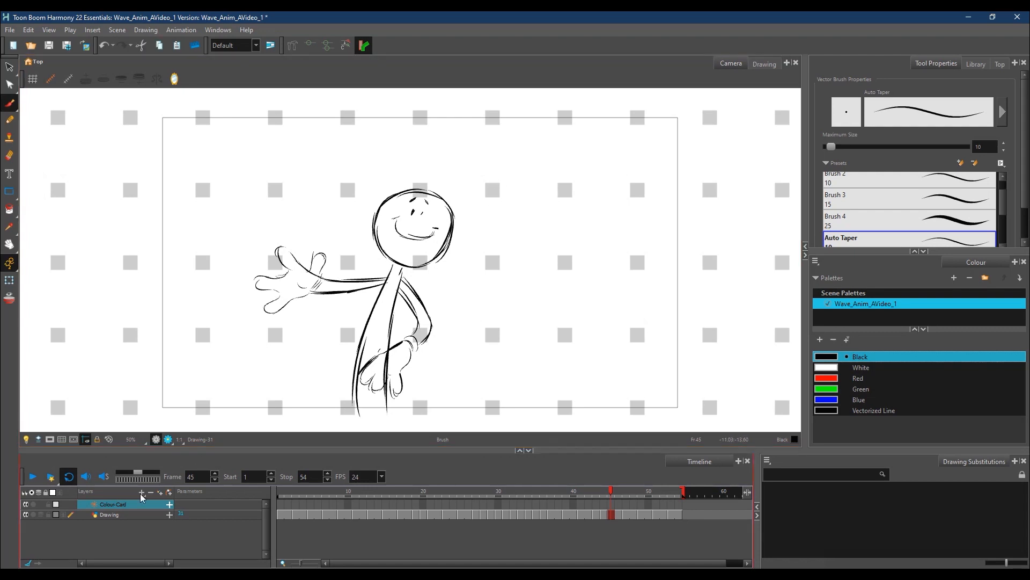
mouse_move(124, 504)
left_mouse_down()
mouse_move(124, 526)
mouse_move(120, 513)
left_mouse_up()
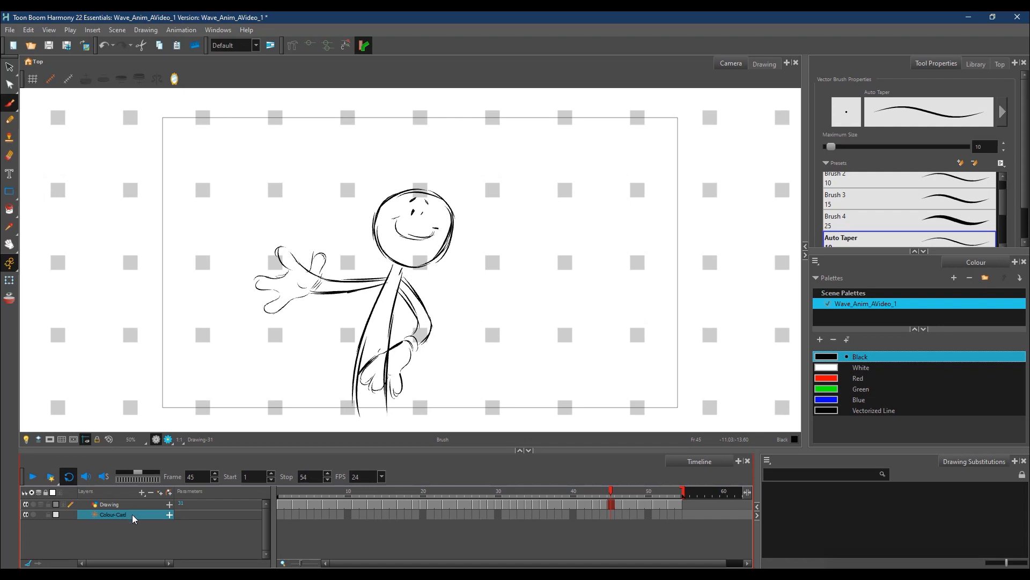
- Change the Colour-Card's colour to a light grey with red, green and blue at 213, and close its layer properties
double_click(111, 517)
double_click(92, 515)
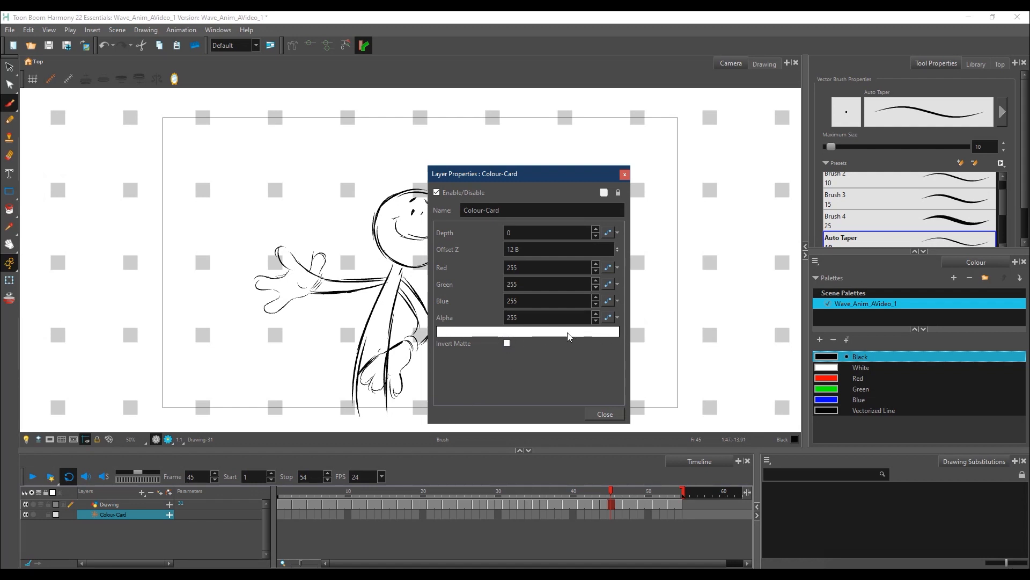
left_click(517, 333)
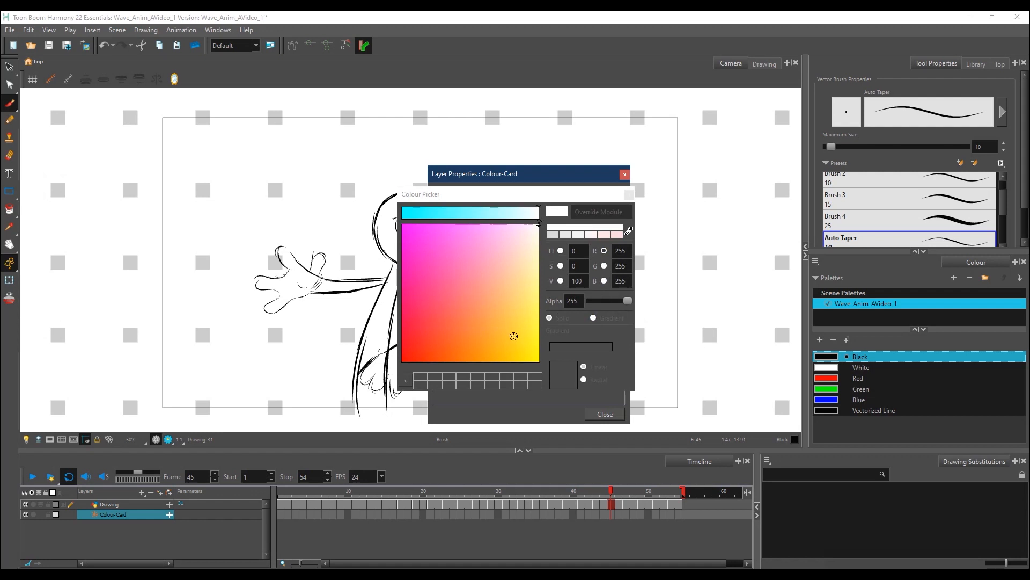
left_click(520, 302)
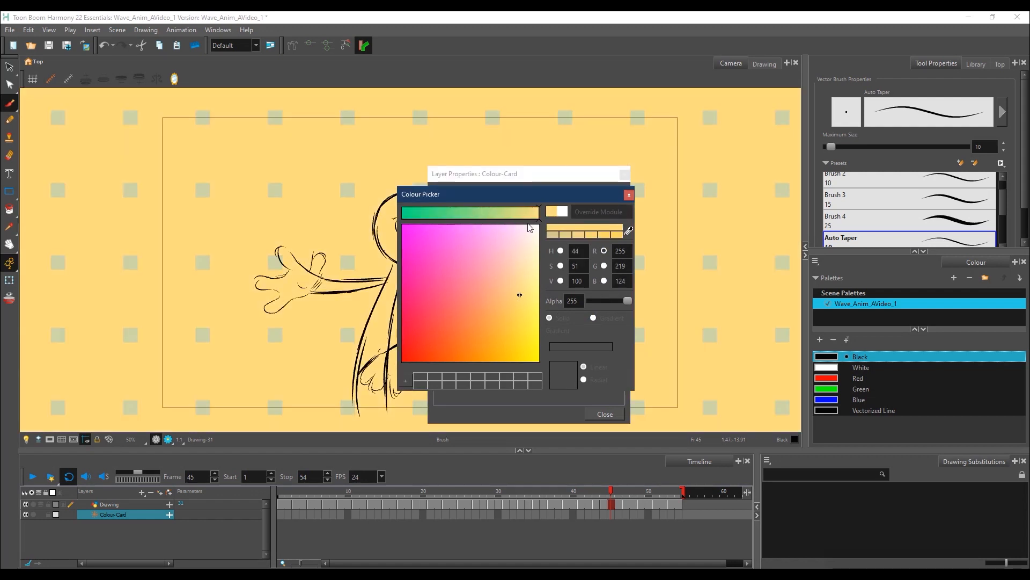
left_click(535, 227)
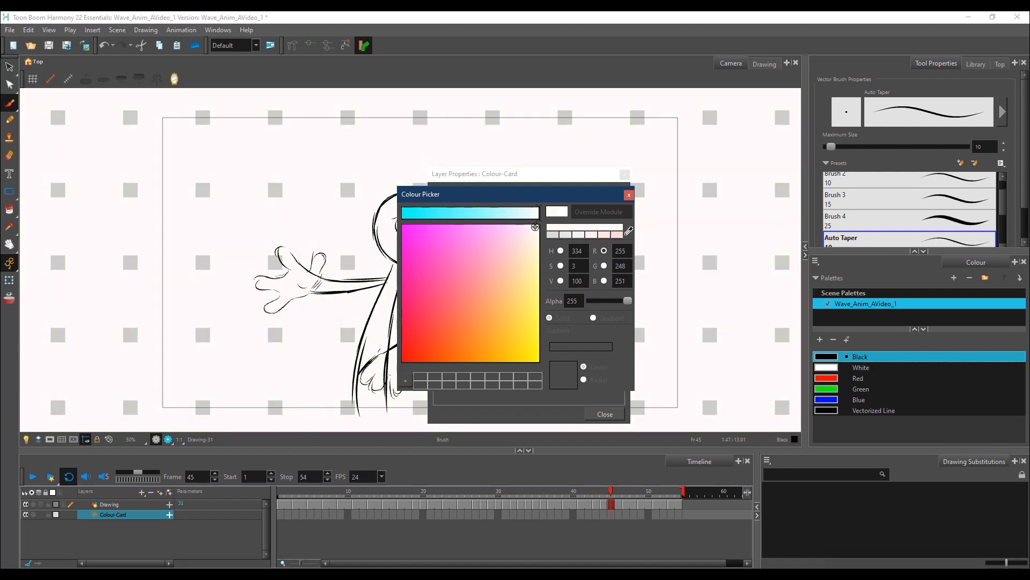
left_click(523, 216)
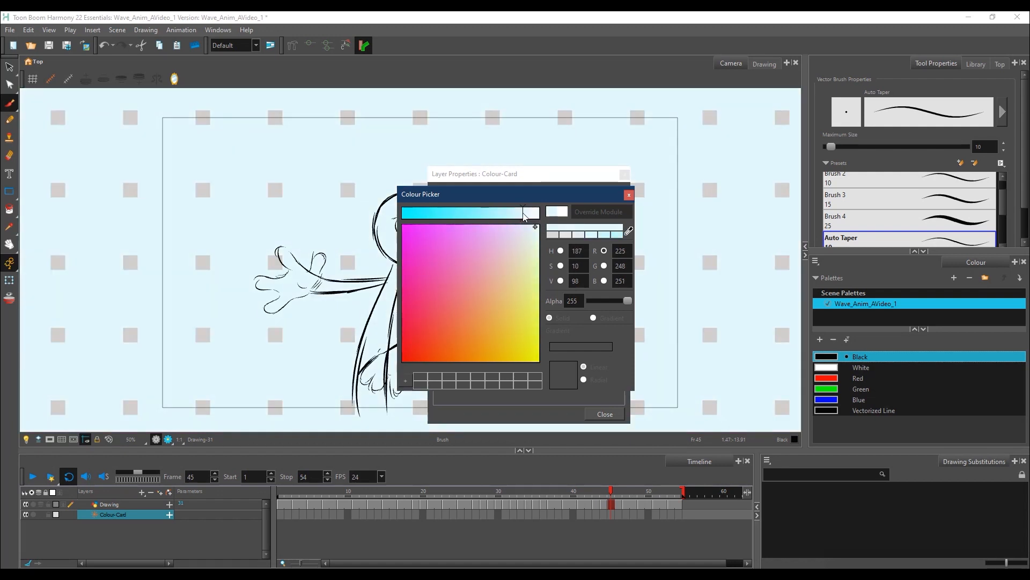
left_click(555, 235)
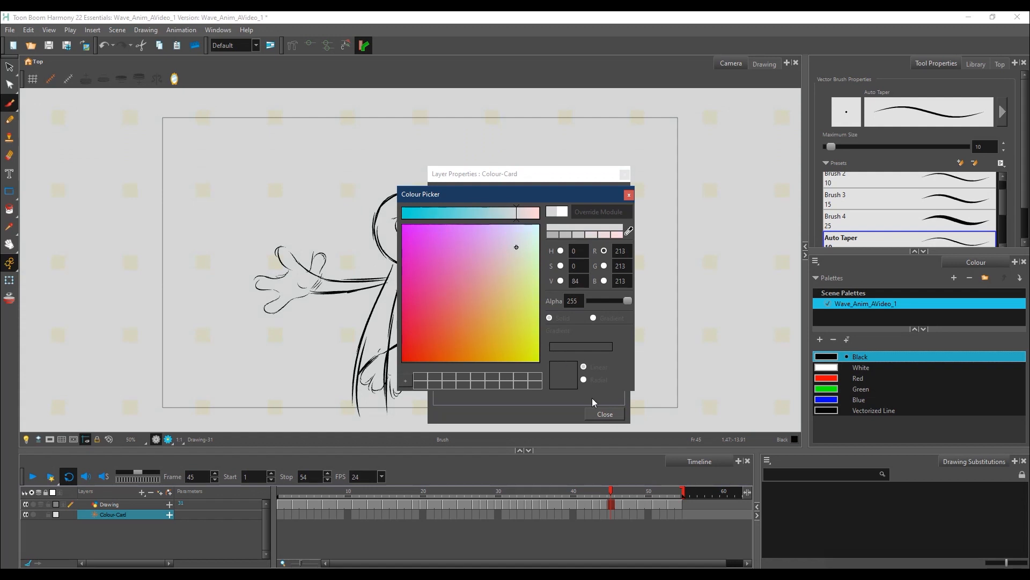
left_click(629, 195)
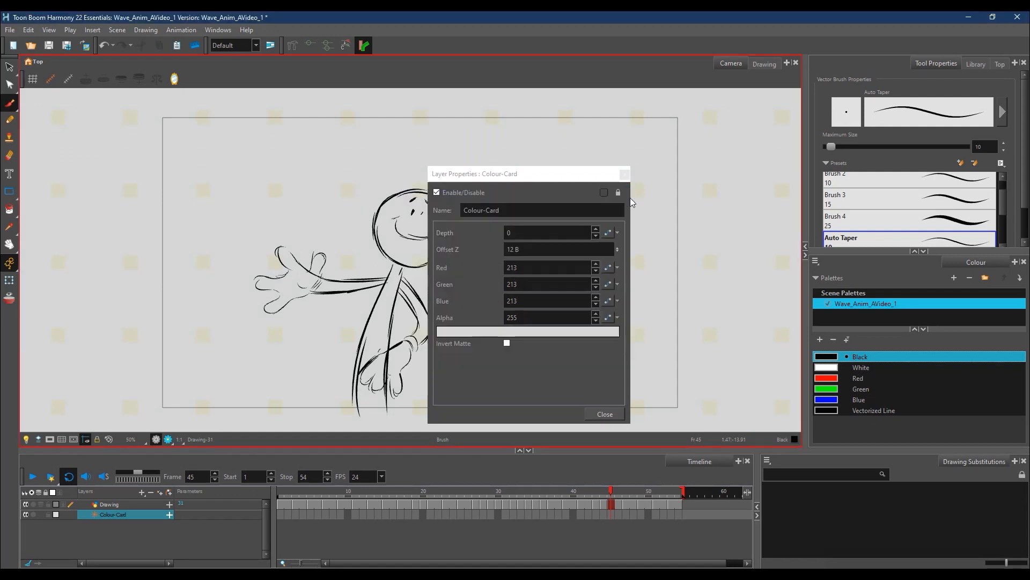
left_click(625, 175)
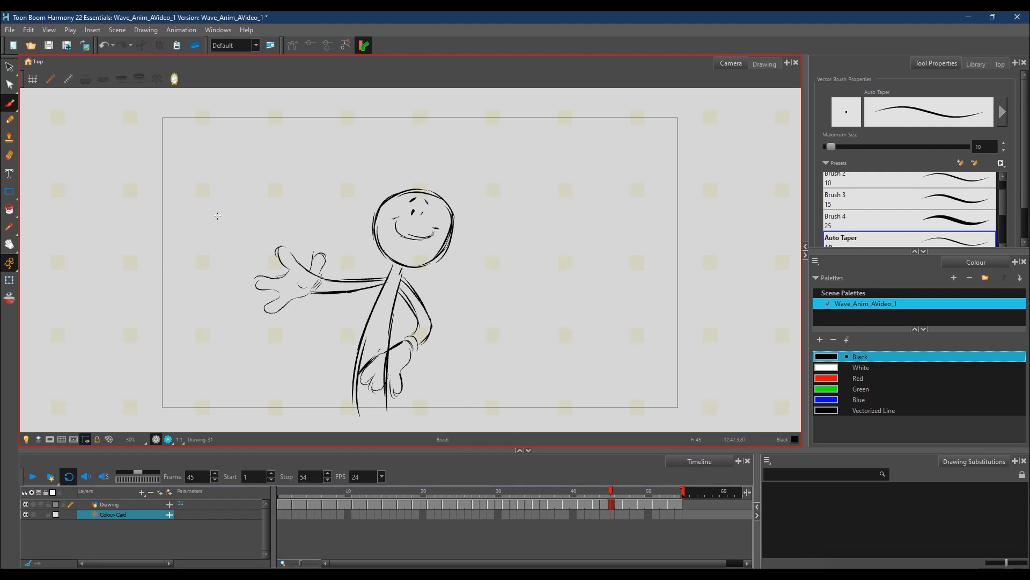
- Save the scene with its new background colour card
left_click(10, 30)
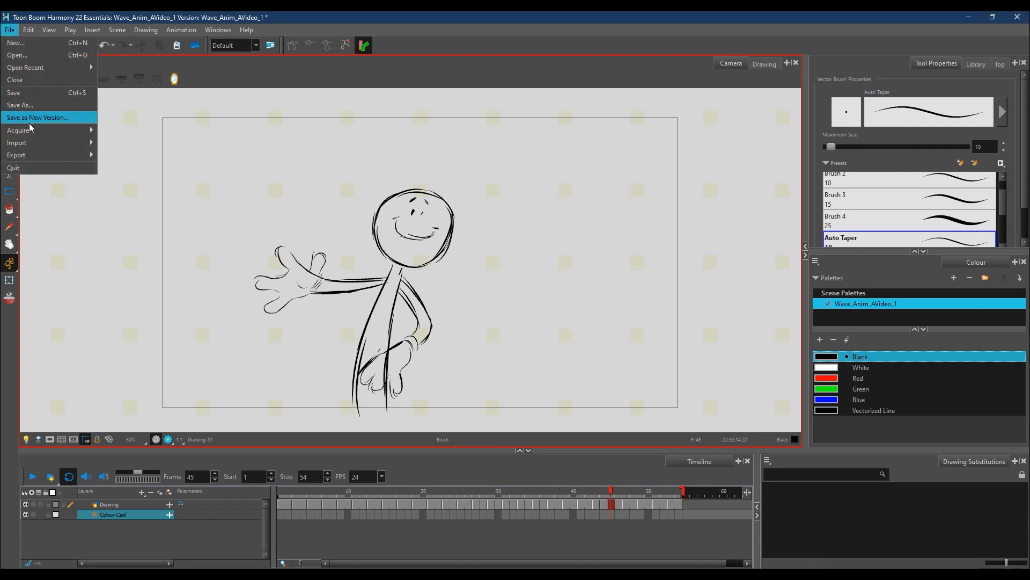
mouse_move(42, 155)
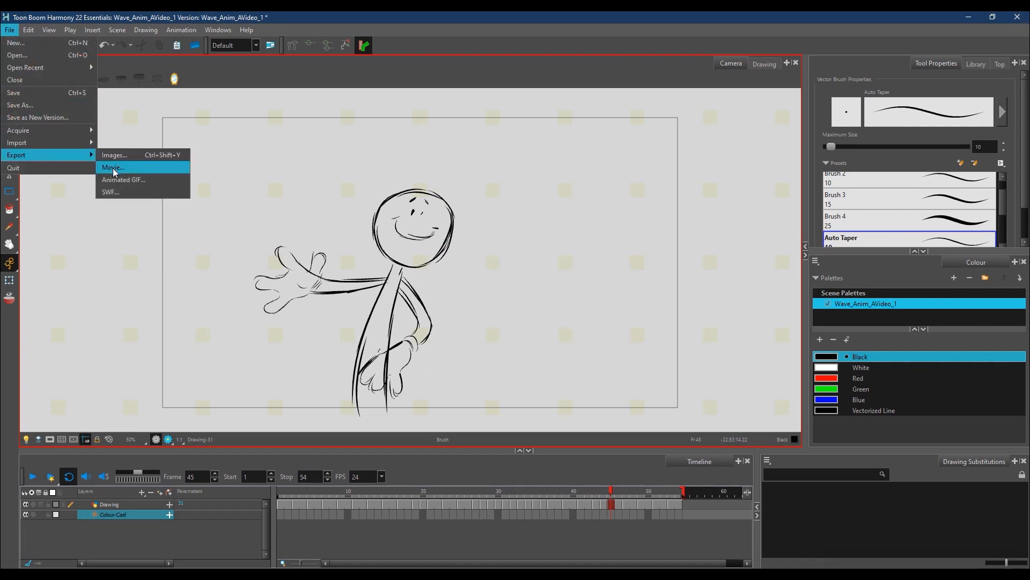
left_click(24, 96)
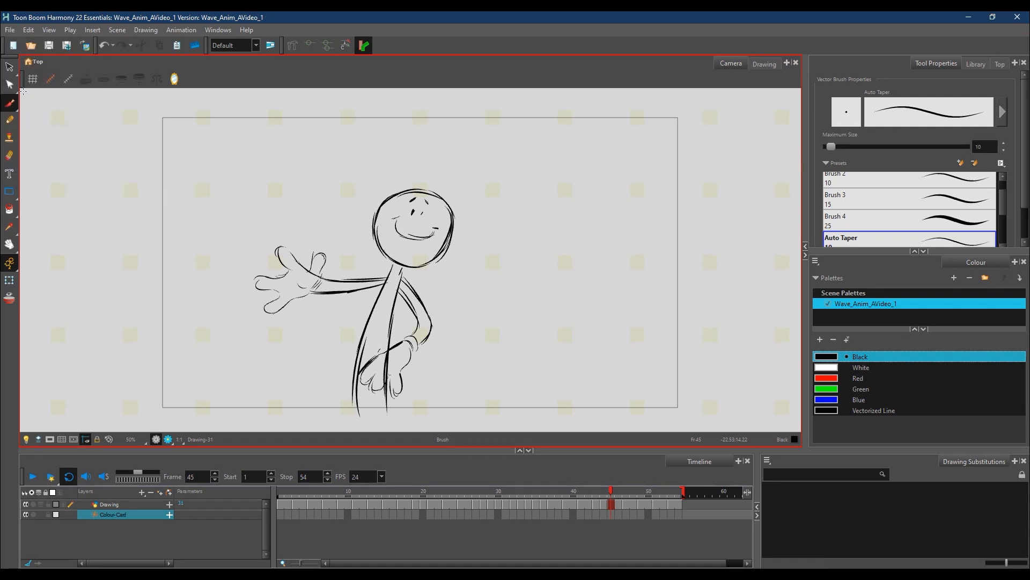
- Export frames 1 to 54 as a QuickTime movie with the output file named Wave Animation Part 1_v1
left_click(10, 30)
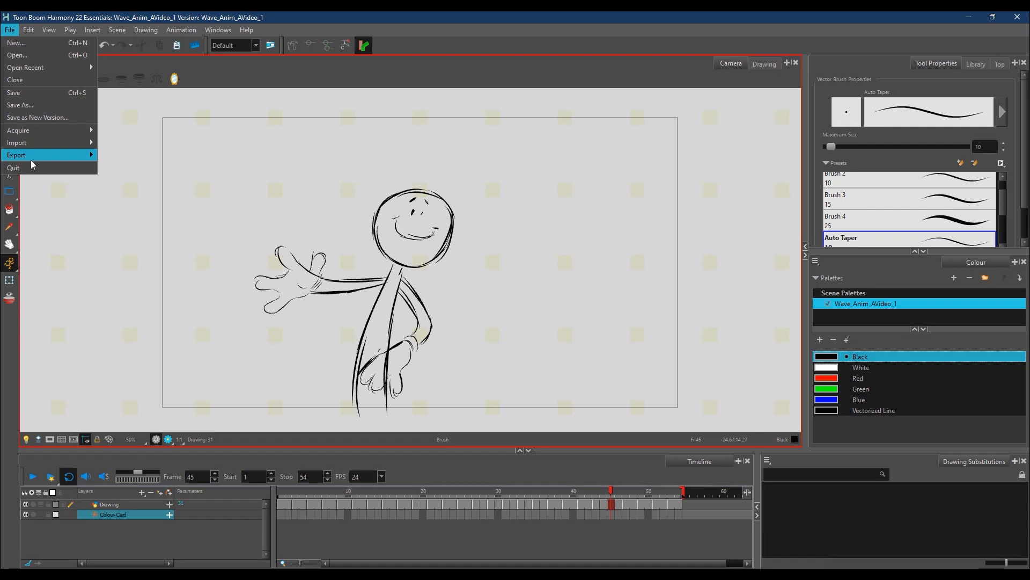
mouse_move(31, 155)
left_click(118, 174)
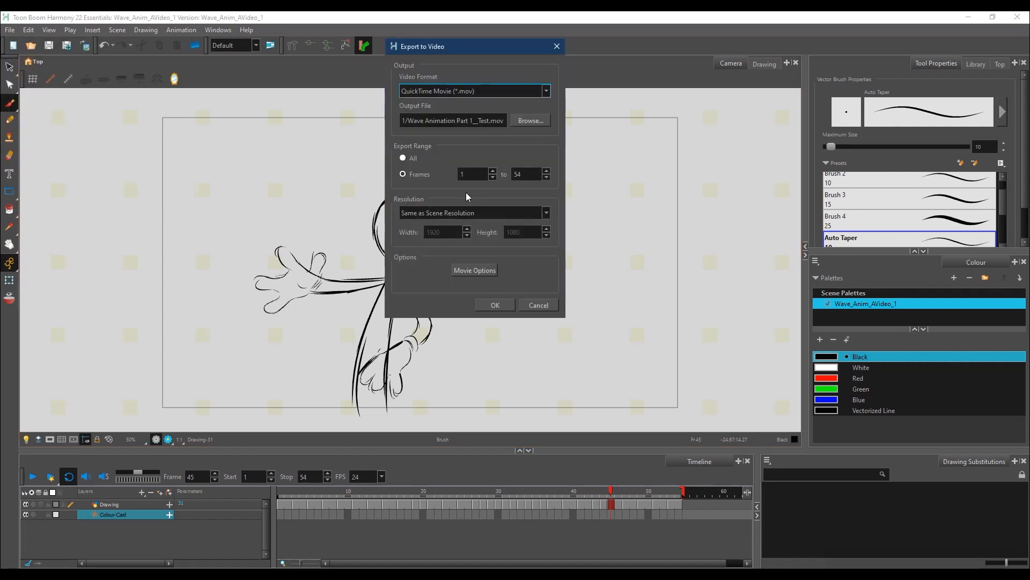
double_click(489, 121)
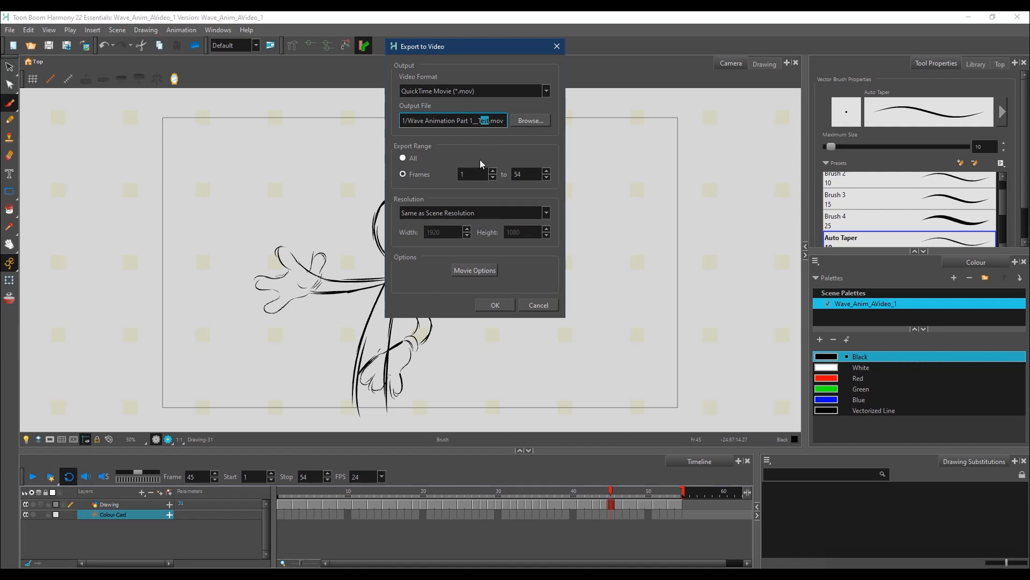
type("T")
key("BackSpace")
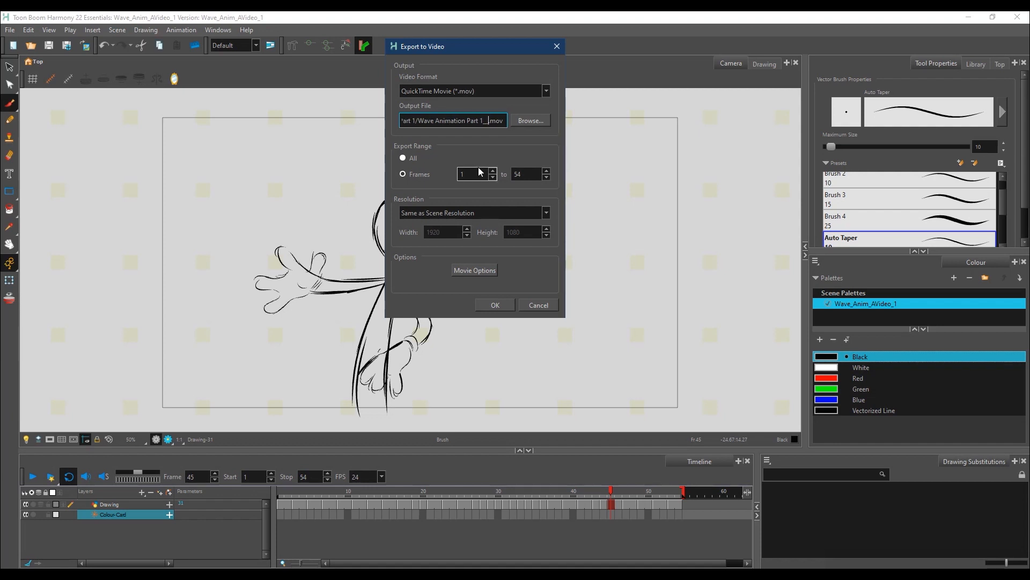
type("v1")
left_click(495, 305)
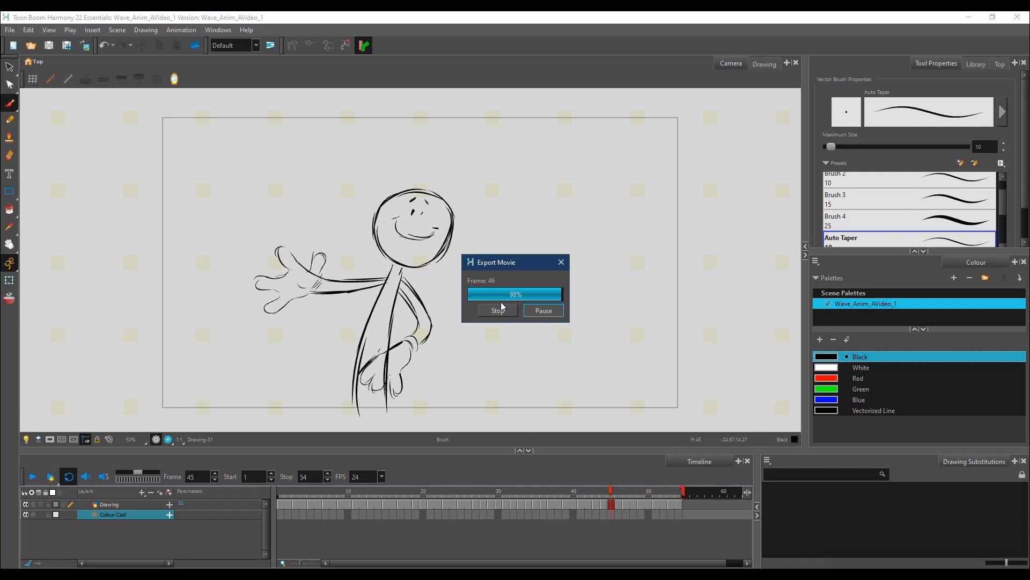
- Bring the Wave Animation Part 1_v1 player window over the scene and play the exported movie several times
left_click(861, 304)
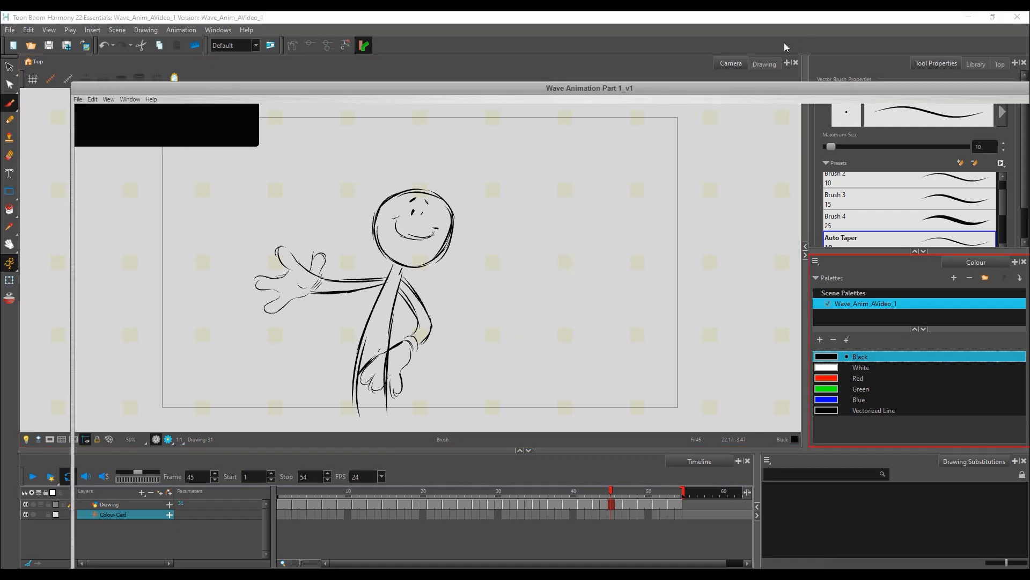
left_click_drag(771, 90, 1029, 59)
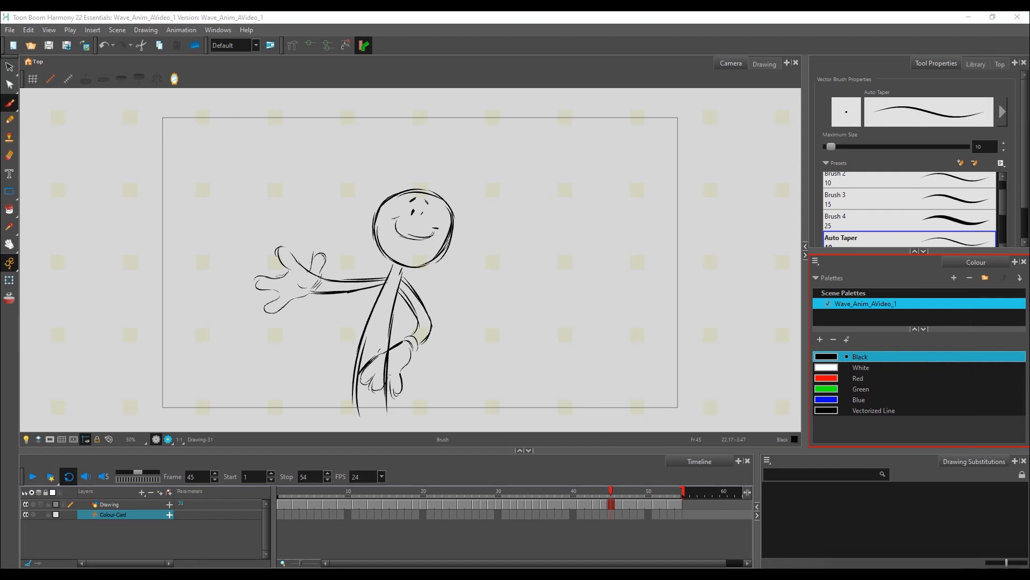
left_click_drag(1029, 59, 512, 81)
left_click(454, 465)
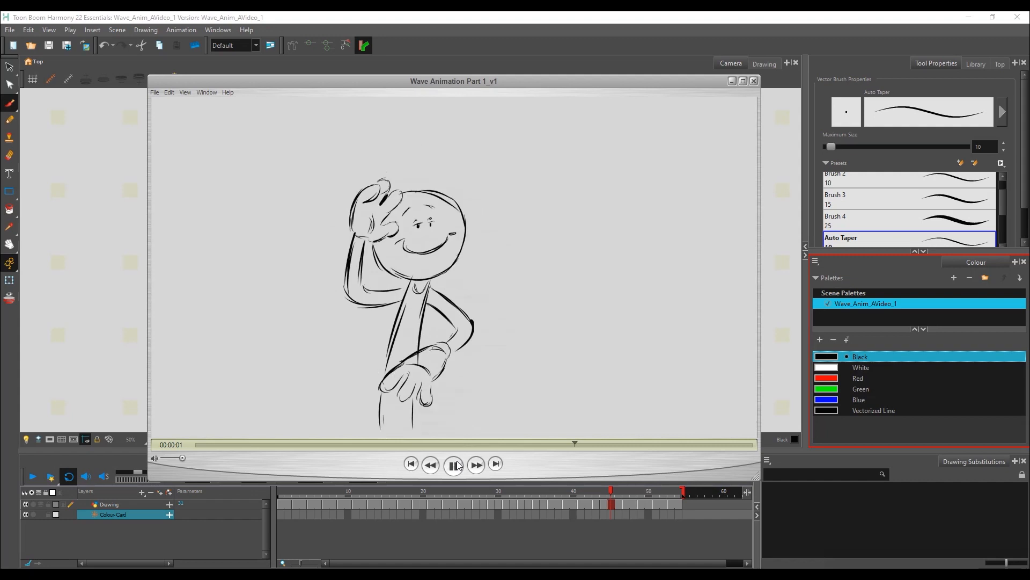
left_click(455, 465)
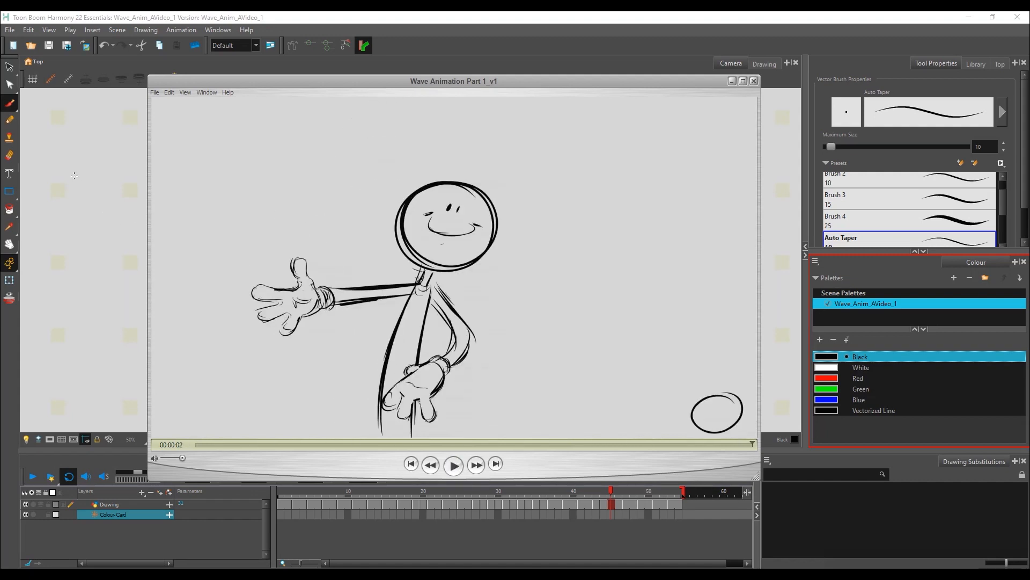
left_click(453, 465)
left_click(453, 466)
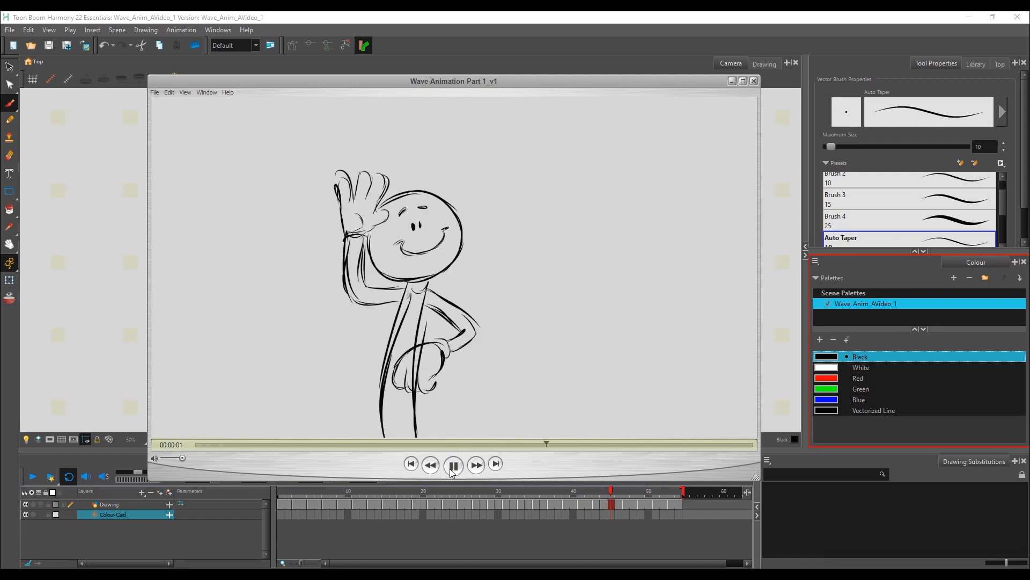
left_click(452, 466)
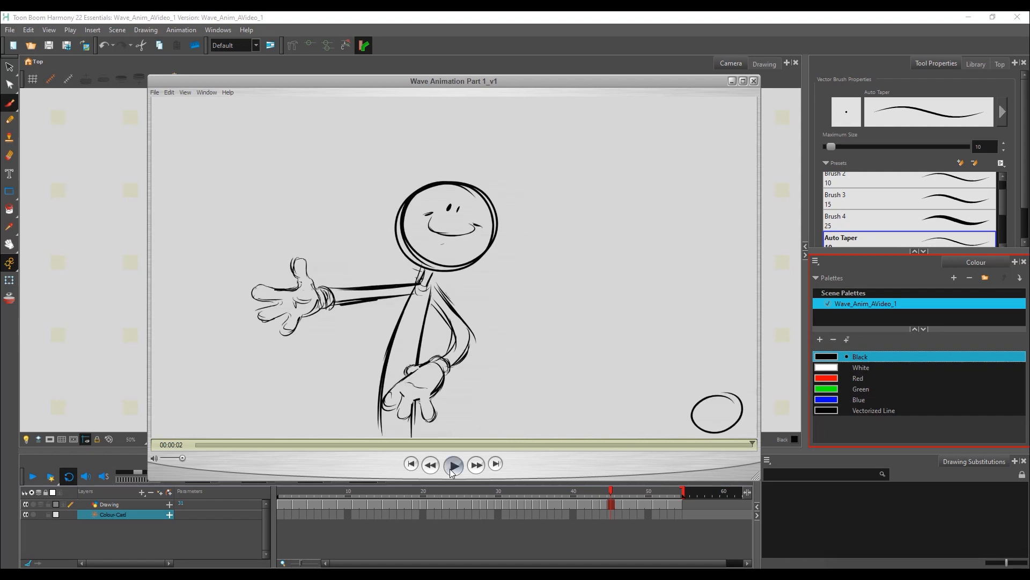